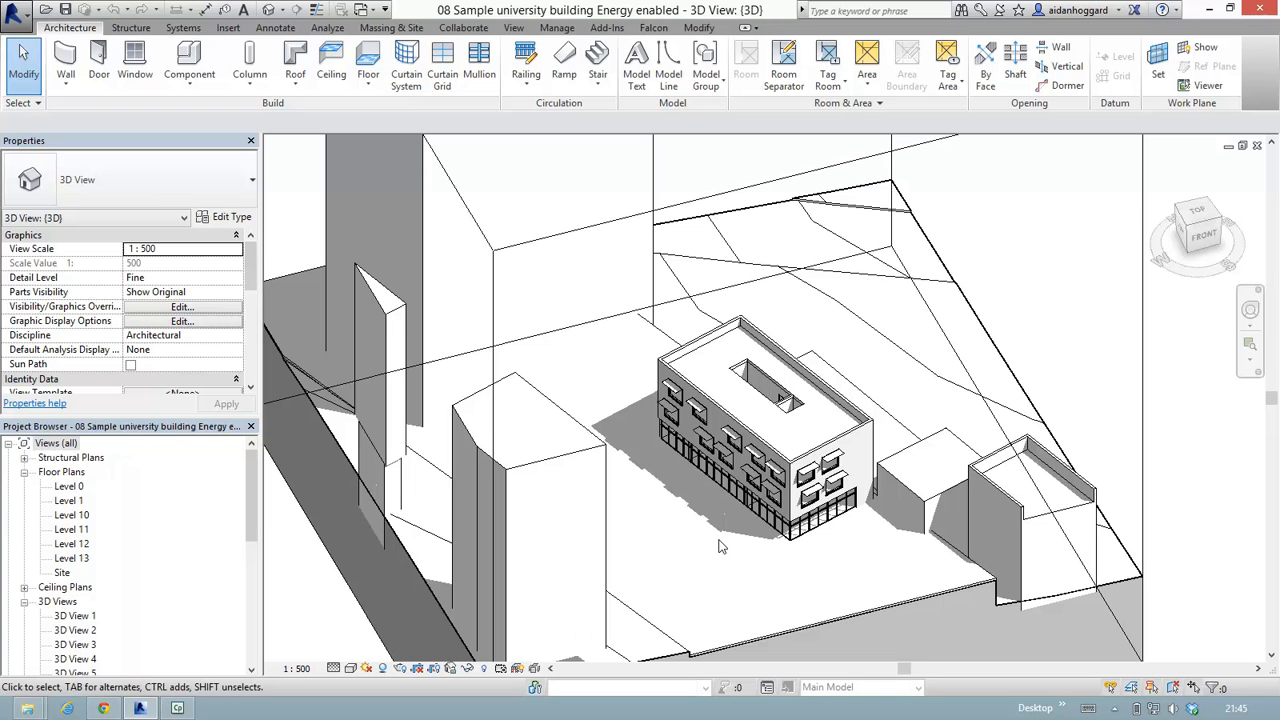
# Step: Examine the university building and its surrounding site in 3D, and check the view's Section Box setting
pyautogui.moveTo(845, 568); pyautogui.dragTo(830, 541)
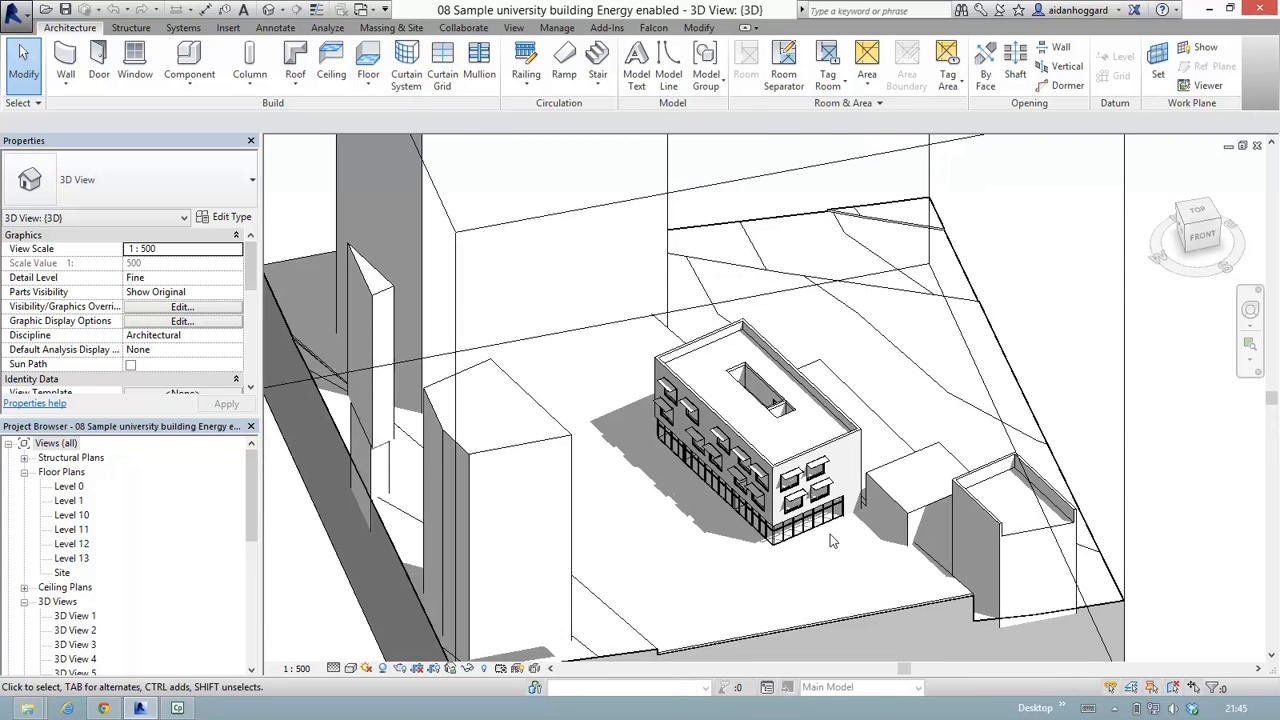
pyautogui.scroll(-5, 830, 541)
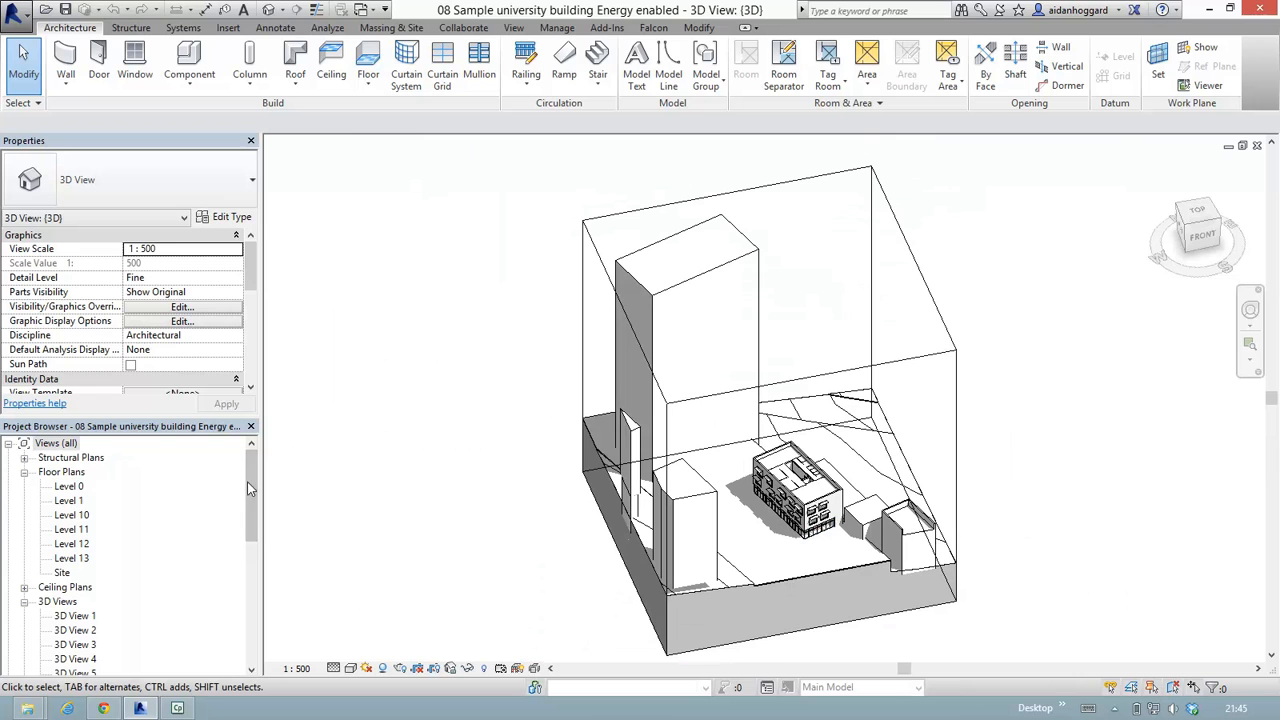
pyautogui.moveTo(249, 274); pyautogui.dragTo(251, 345)
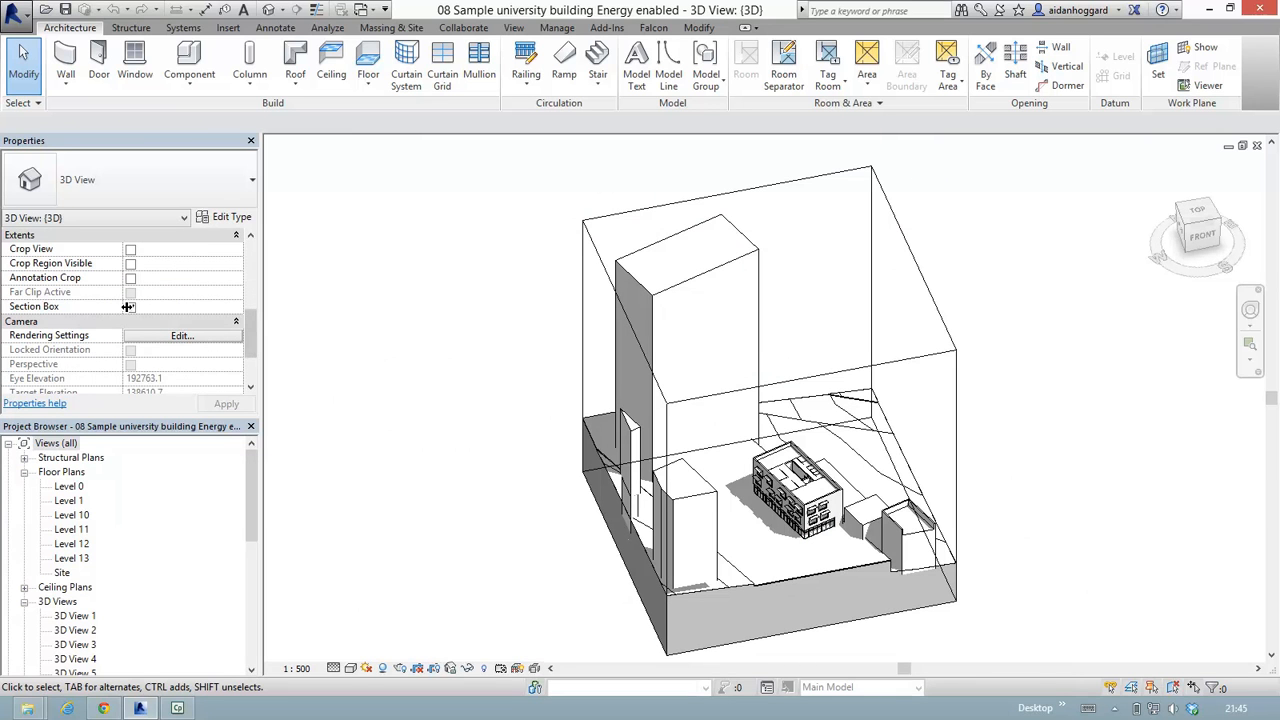
pyautogui.moveTo(248, 341); pyautogui.dragTo(264, 279)
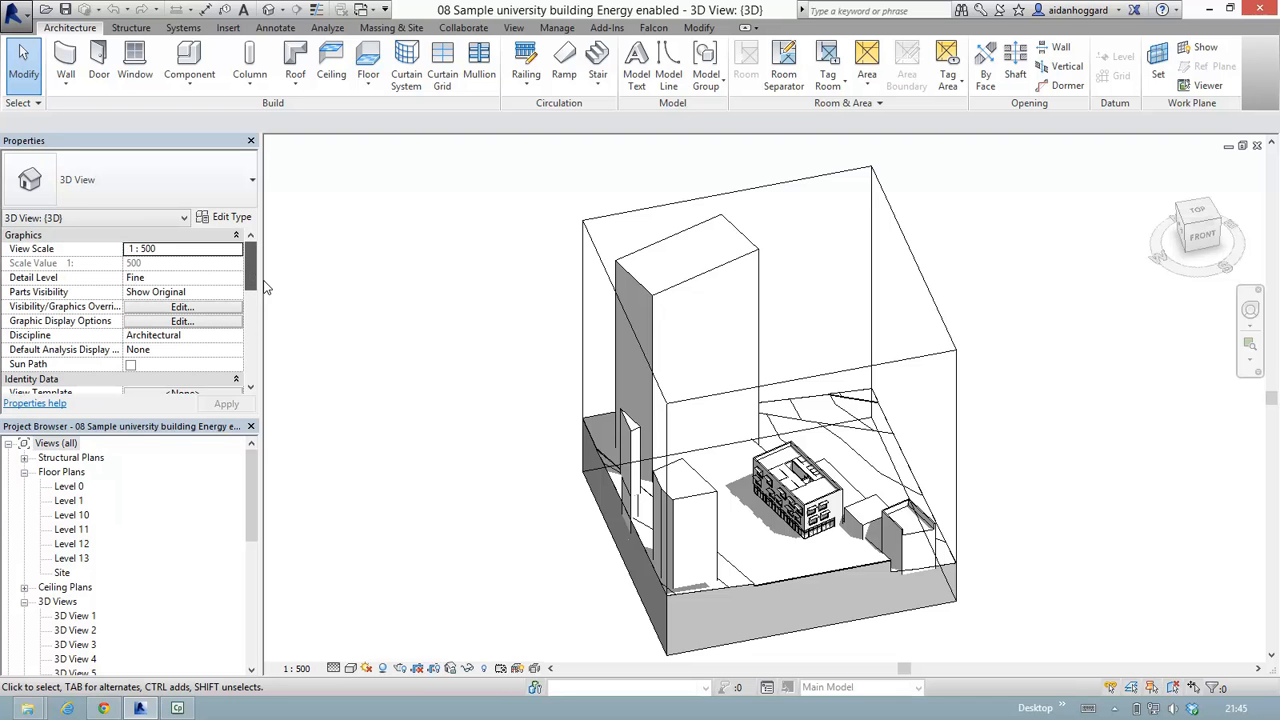
pyautogui.scroll(4, 742, 534)
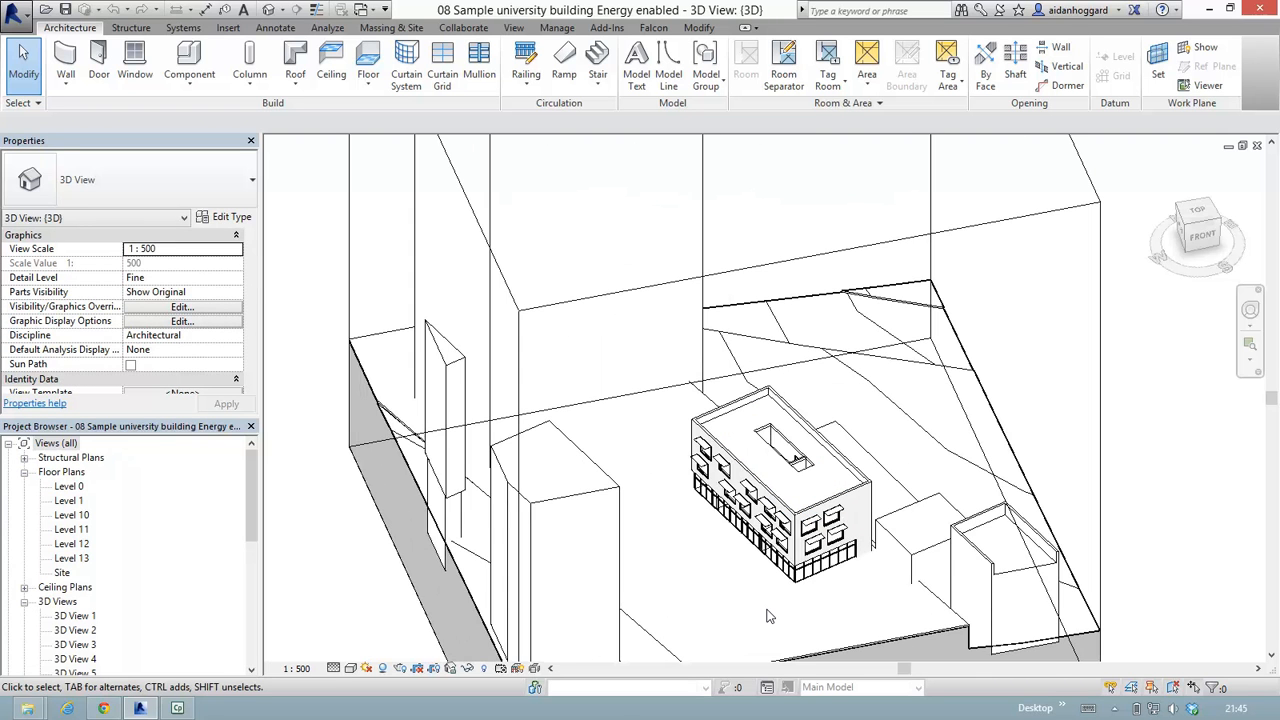
pyautogui.scroll(-1, 768, 612)
pyautogui.moveTo(781, 619); pyautogui.dragTo(743, 529)
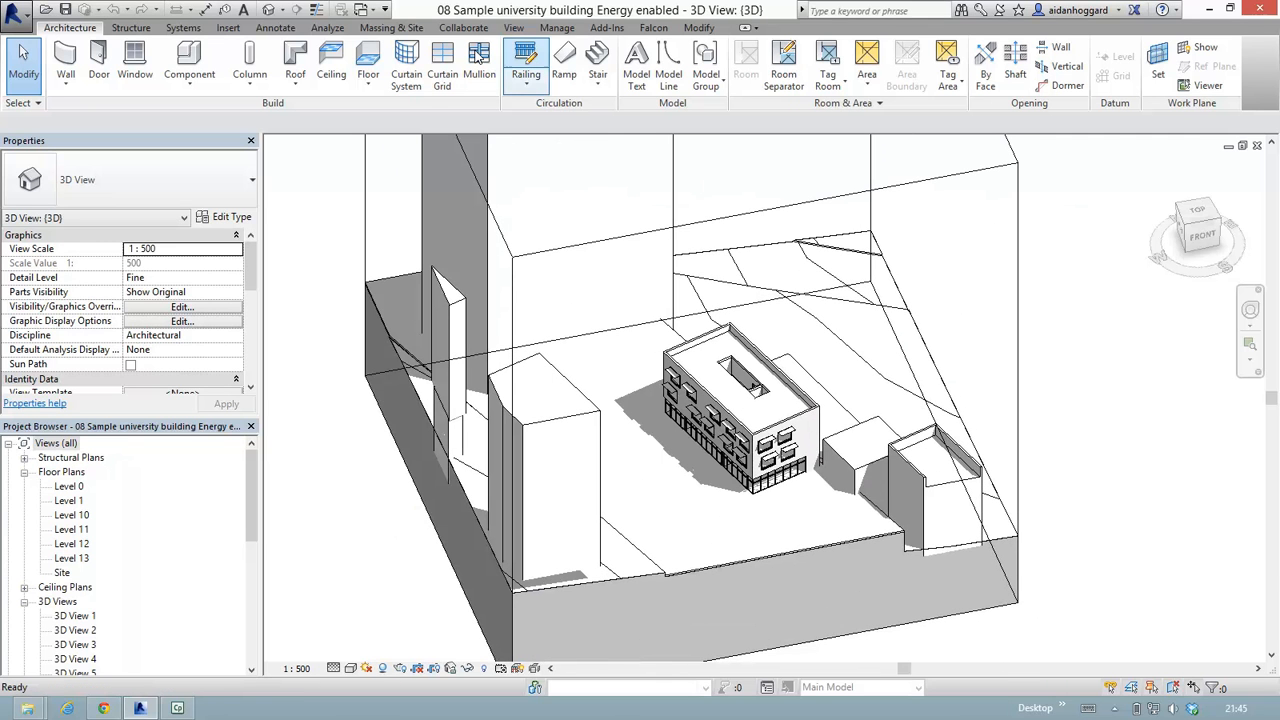
# Step: Review the project's energy settings, including building type, location, ground plane and export options, and accept them
pyautogui.click(328, 29)
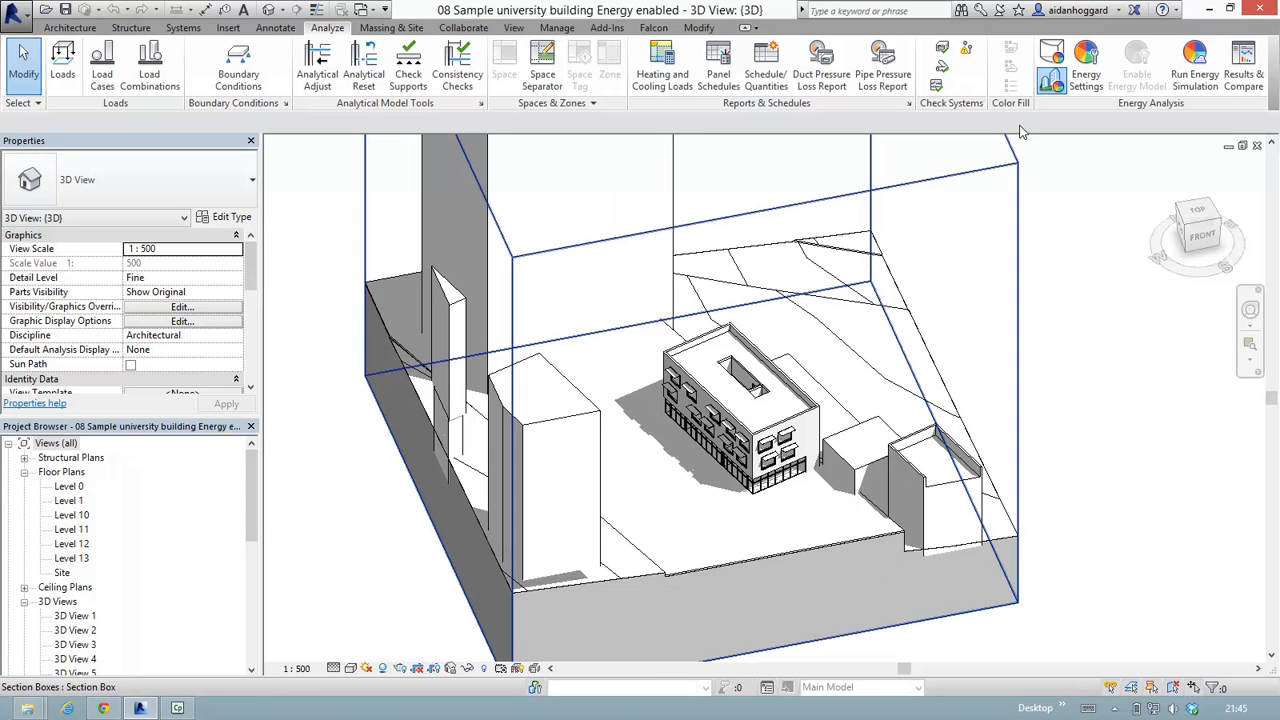
pyautogui.click(1086, 62)
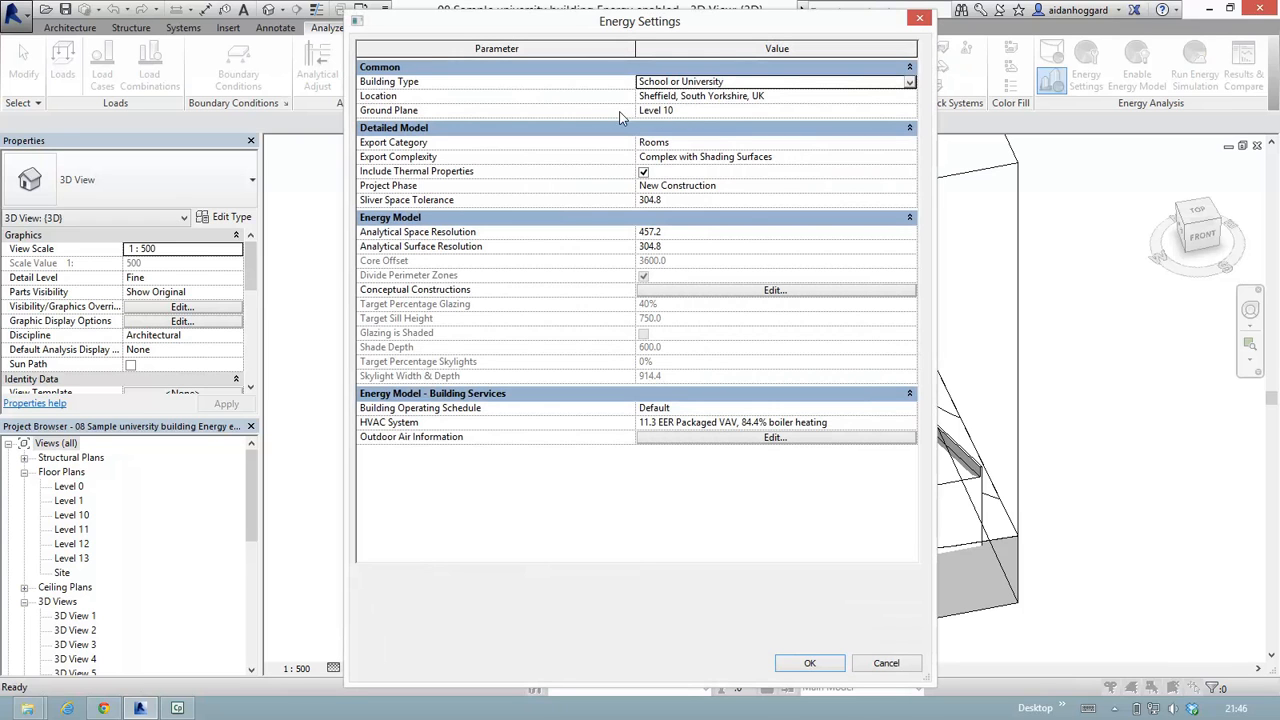
pyautogui.click(810, 664)
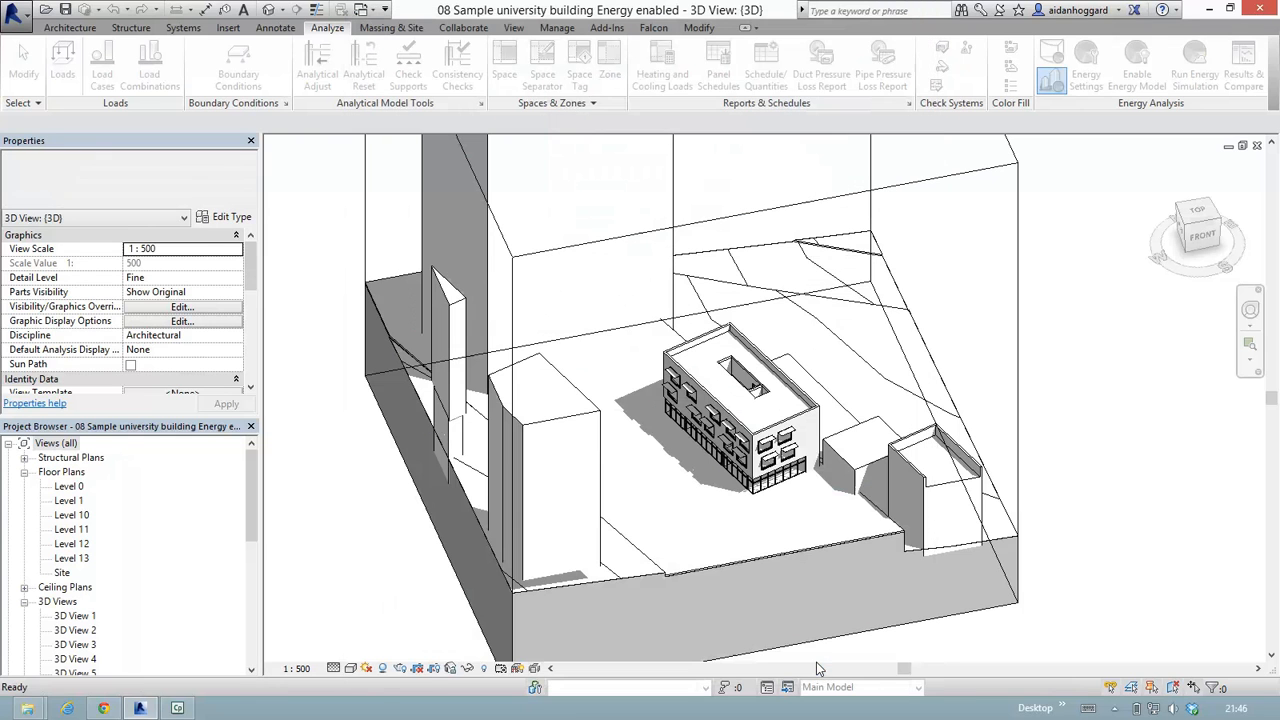
# Step: Set the site pad's level to Level 10 with a height offset of 0, then inspect it around the building base
pyautogui.click(804, 552)
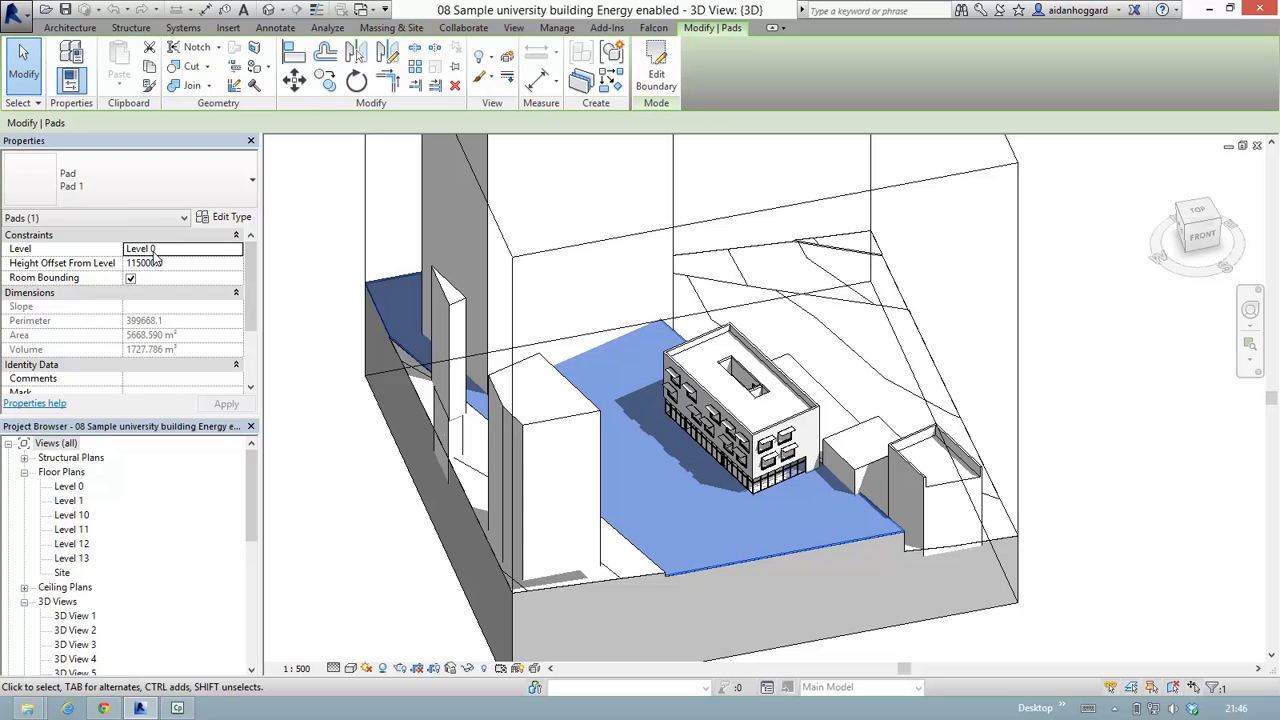
pyautogui.click(238, 250)
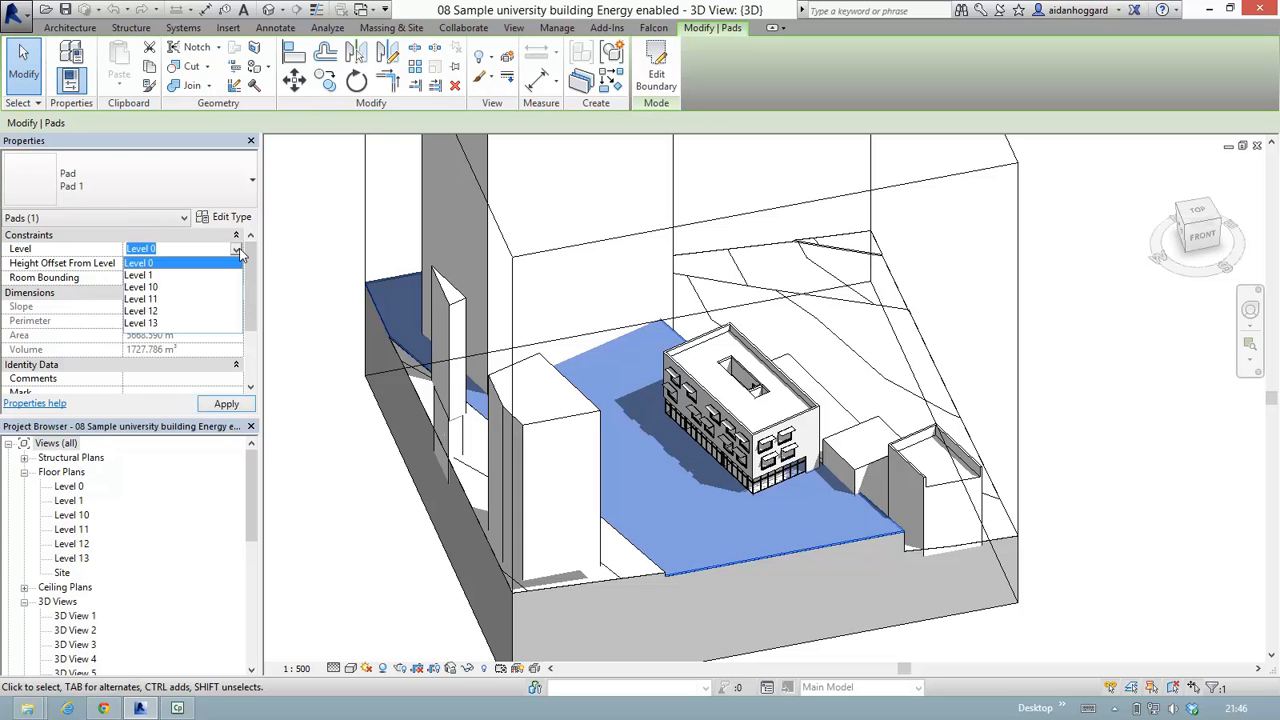
pyautogui.click(238, 252)
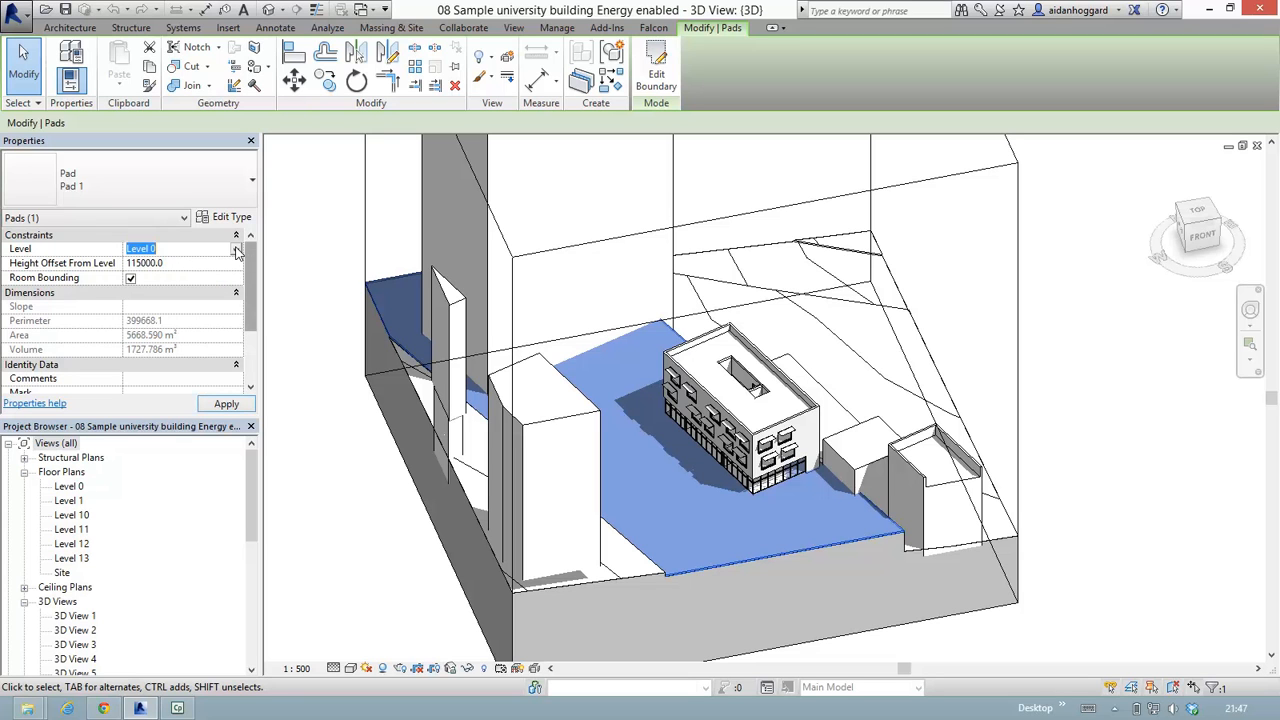
pyautogui.click(185, 265)
pyautogui.moveTo(125, 262); pyautogui.dragTo(166, 264)
pyautogui.write('0')
pyautogui.click(235, 250)
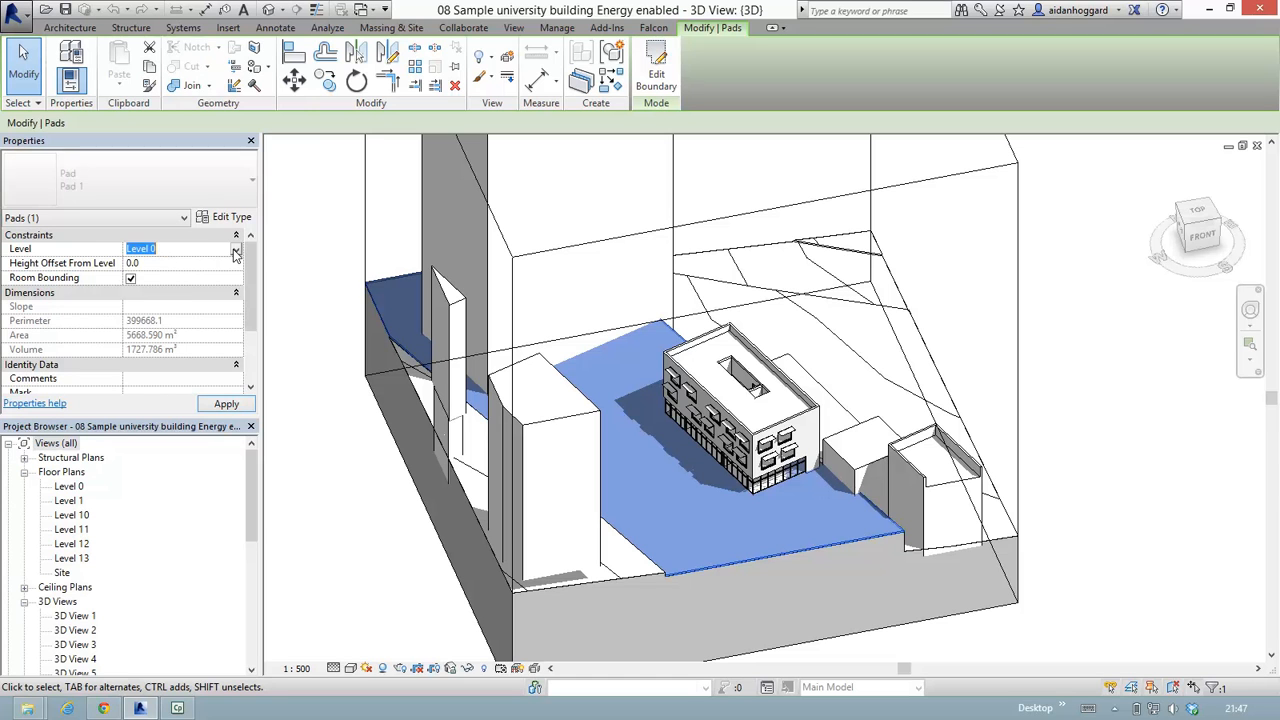
pyautogui.click(236, 250)
pyautogui.click(172, 288)
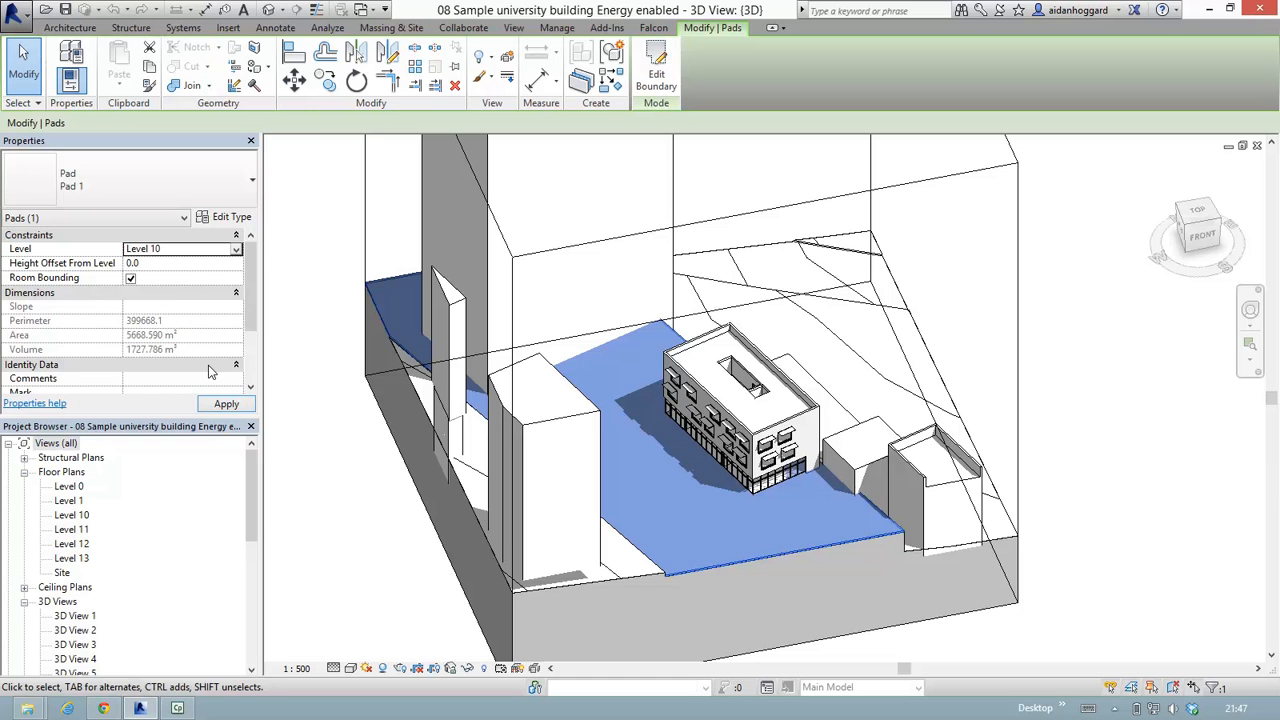
pyautogui.click(228, 405)
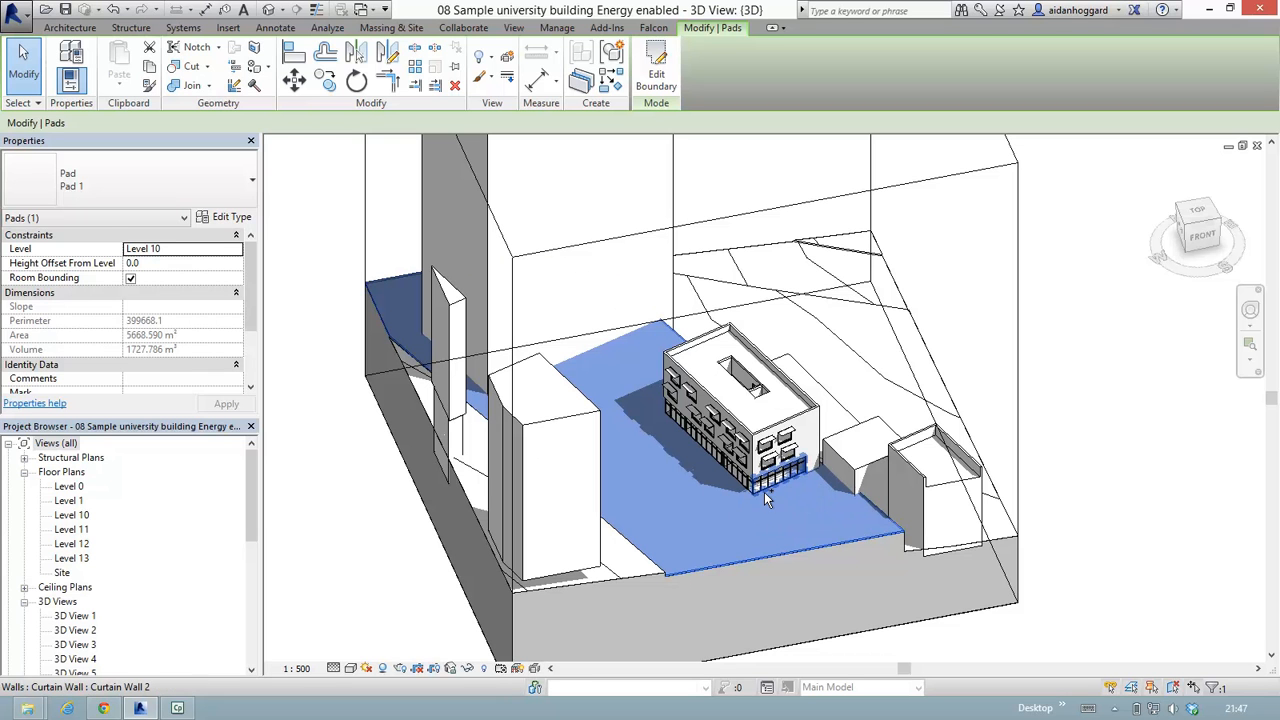
pyautogui.scroll(5, 766, 500)
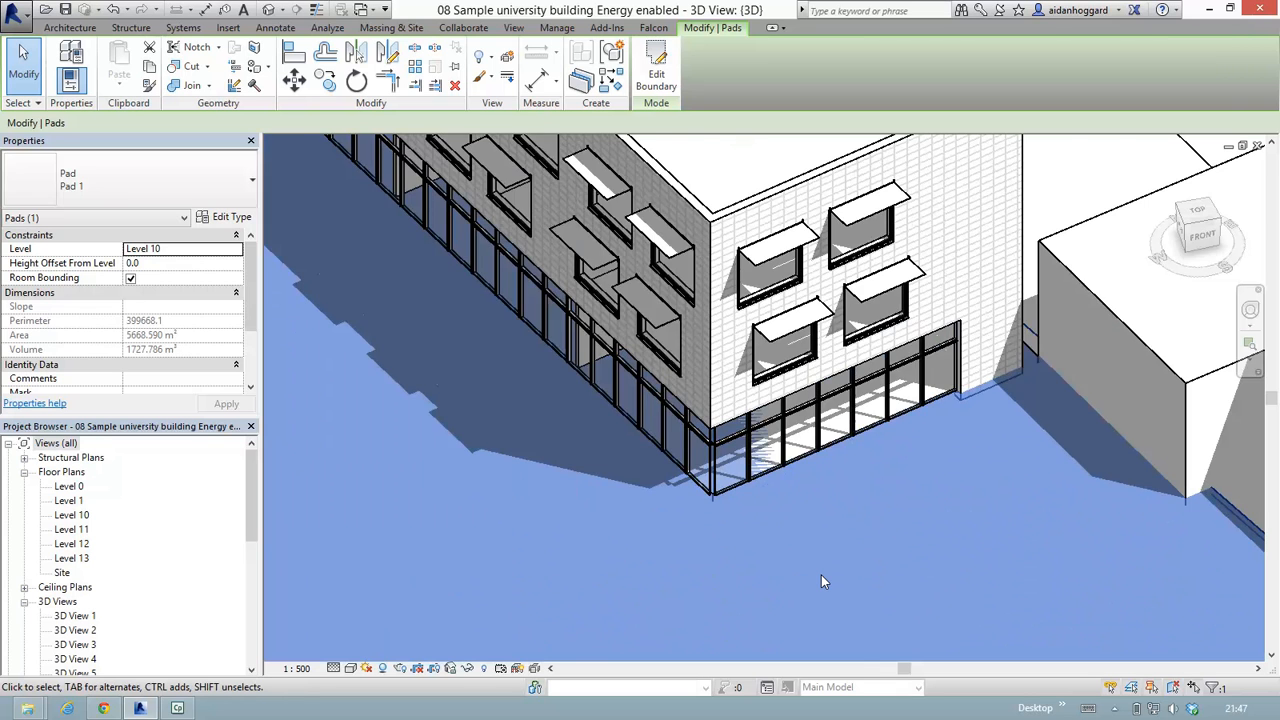
pyautogui.scroll(-6, 821, 575)
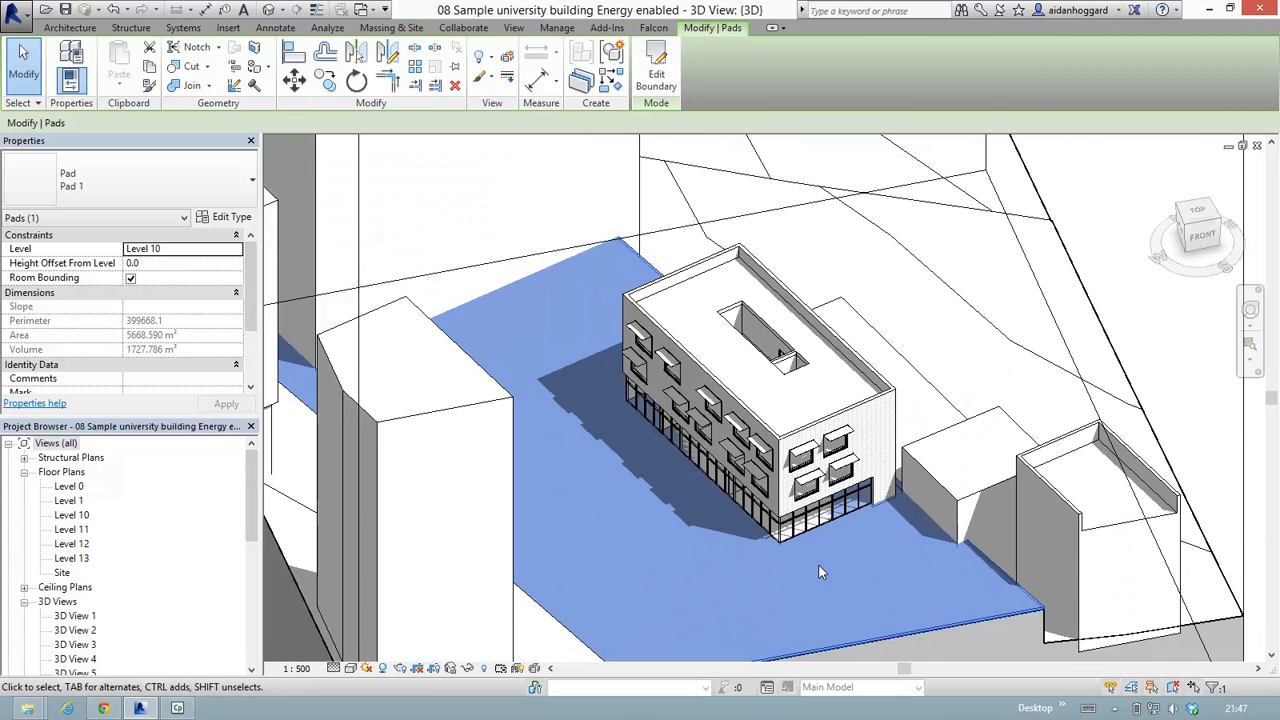
pyautogui.scroll(-2, 803, 545)
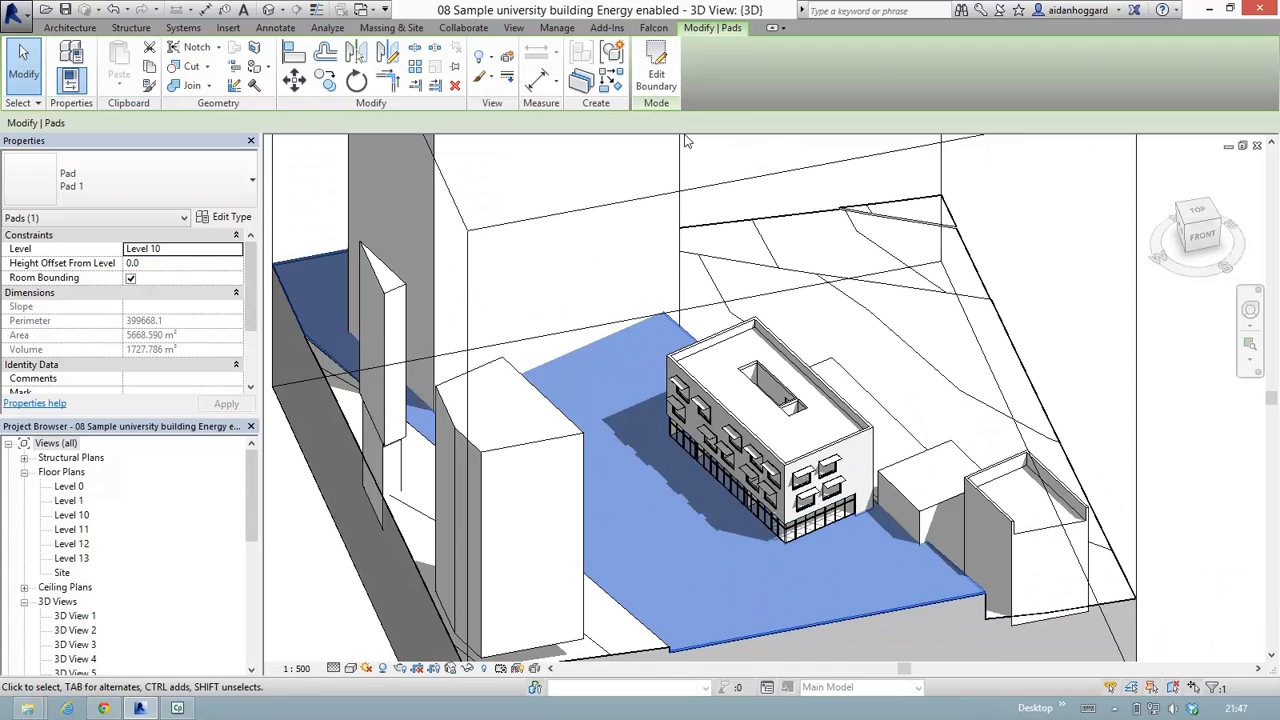
pyautogui.click(700, 174)
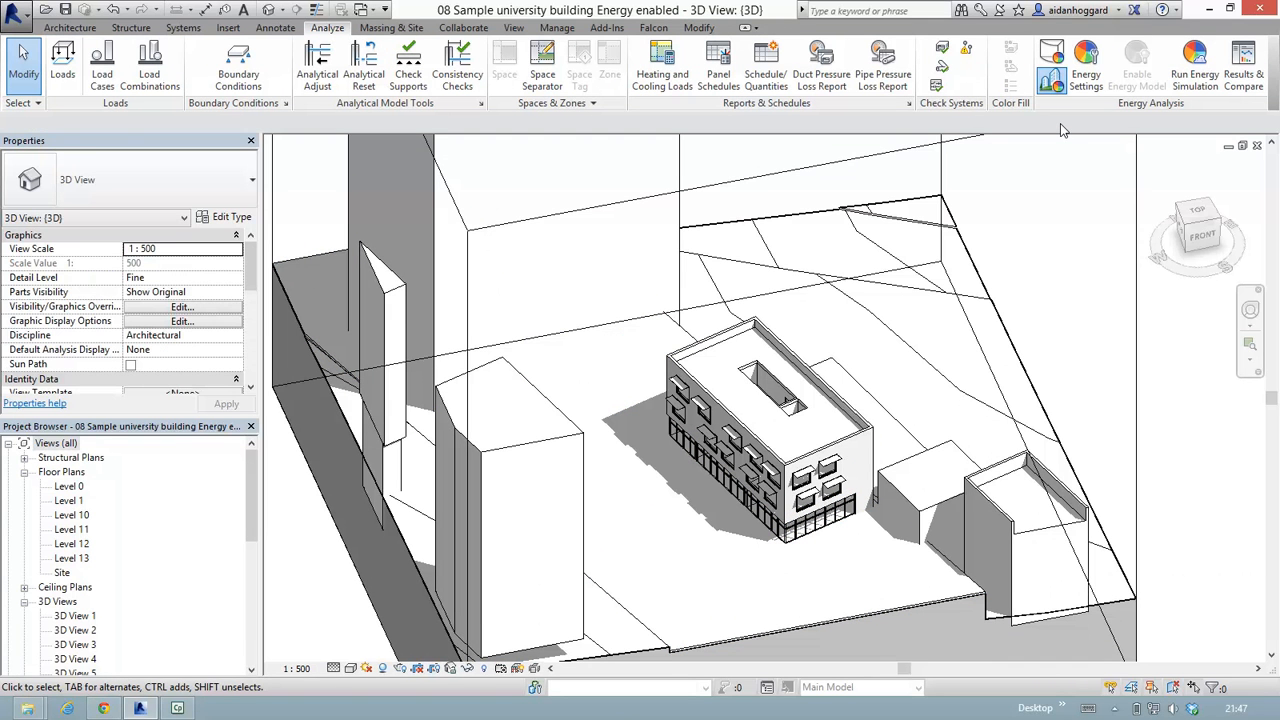
# Step: Save the project and start an energy simulation, creating the energy analytical model it requires
pyautogui.click(65, 10)
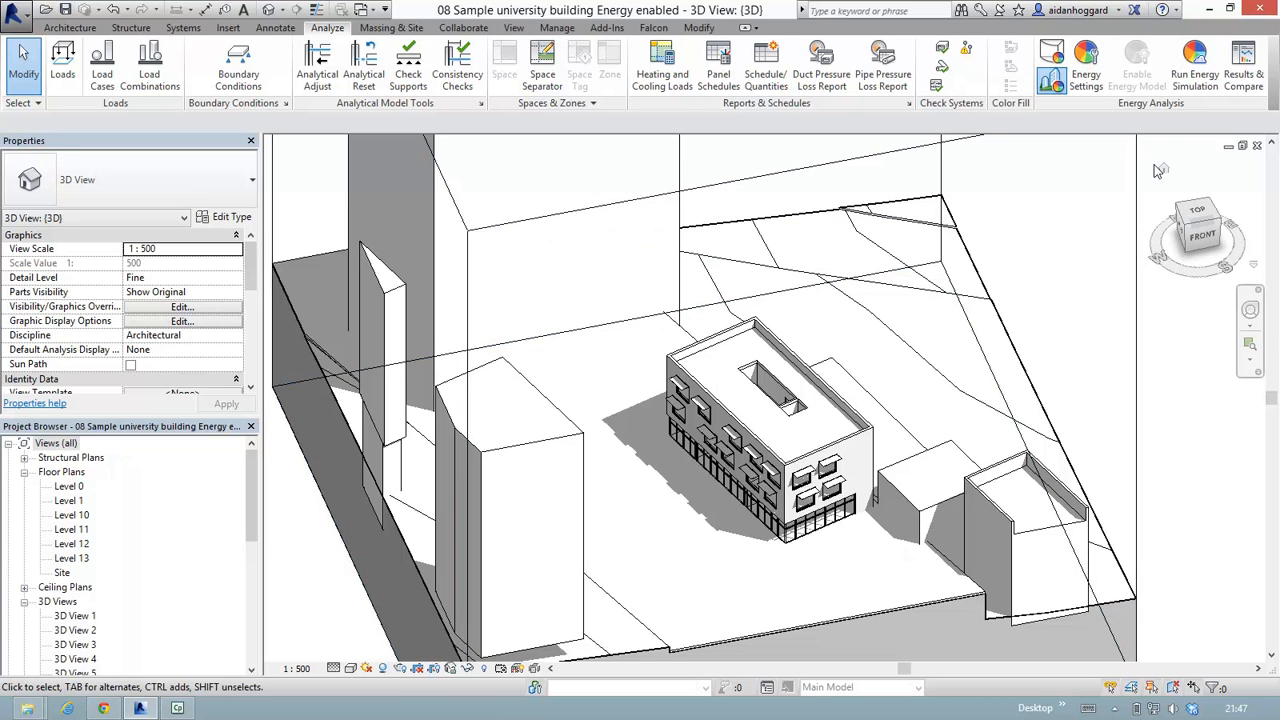
pyautogui.click(1195, 52)
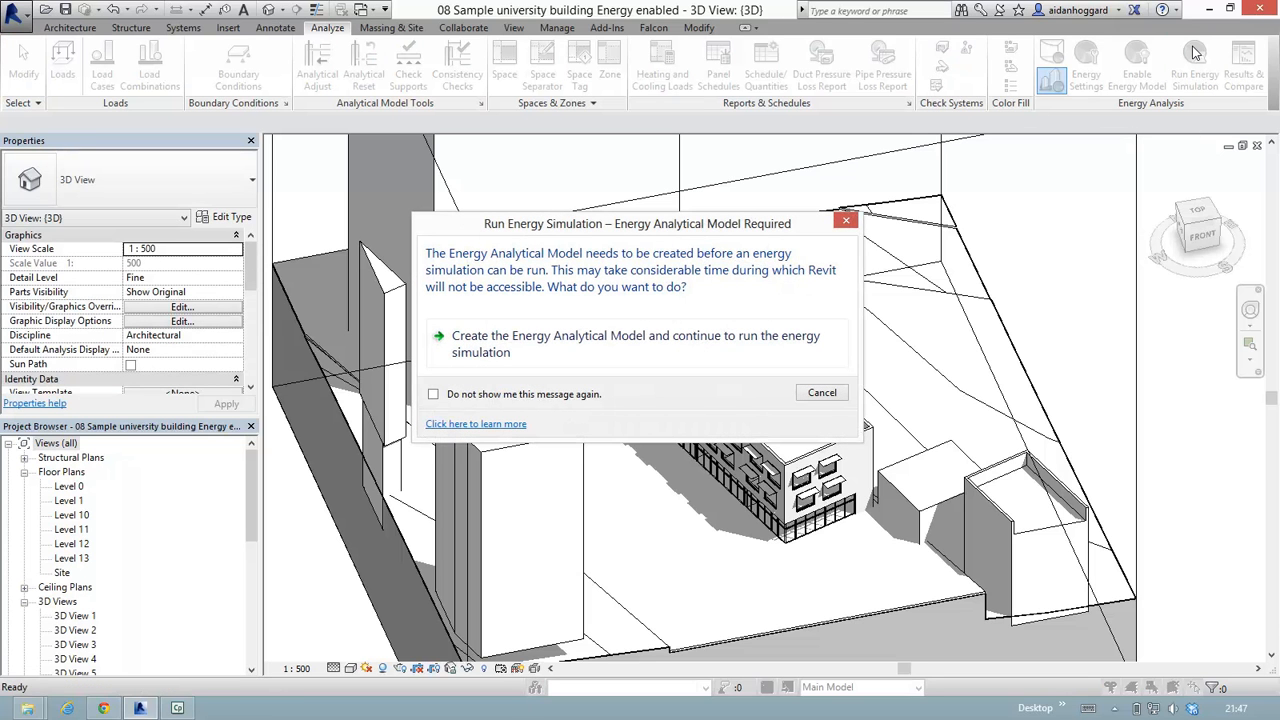
pyautogui.click(630, 343)
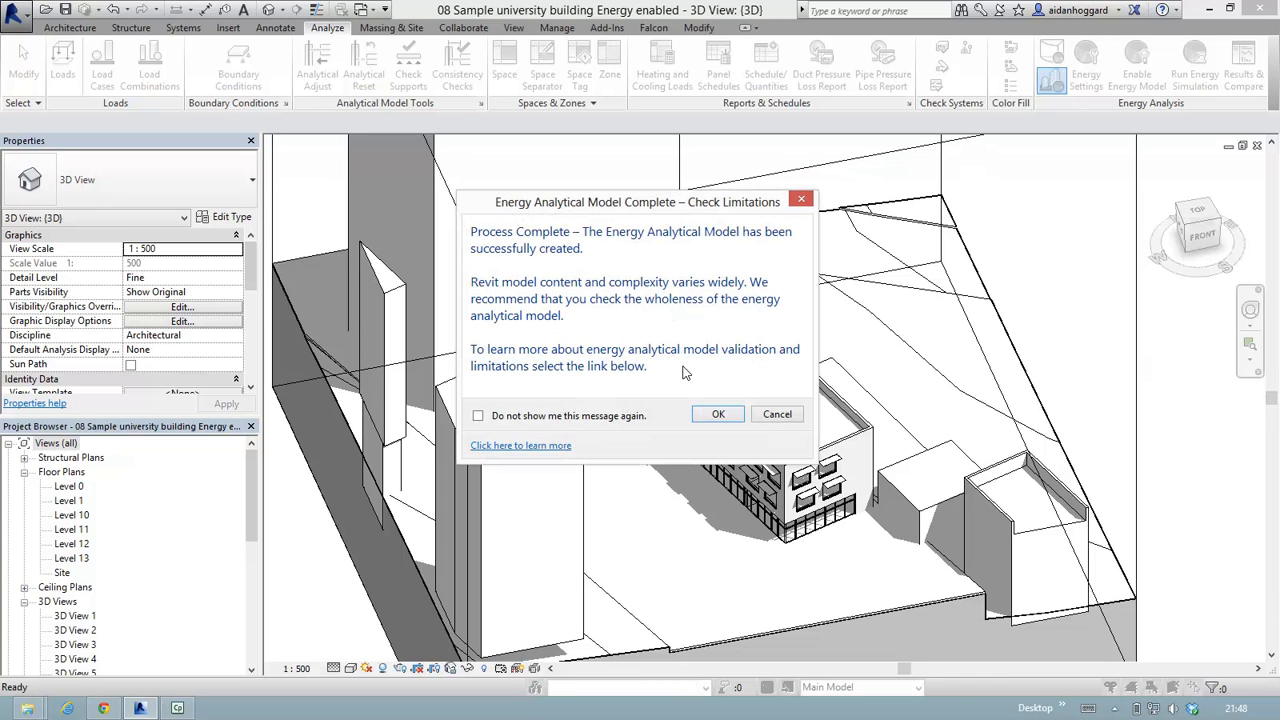
pyautogui.click(729, 415)
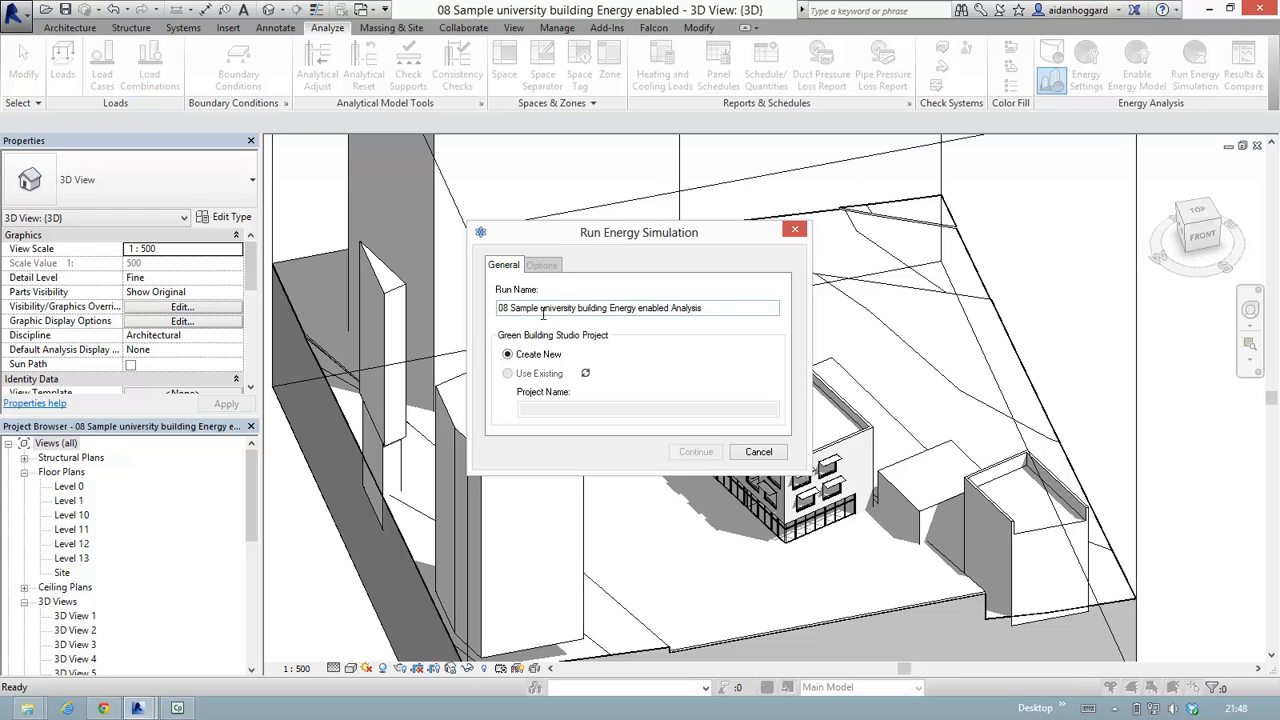
# Step: Assign the run to the existing project "08 Sample university building only Energy enabled" and name it "08 Sample university building Test 01"
pyautogui.click(508, 373)
pyautogui.click(709, 308)
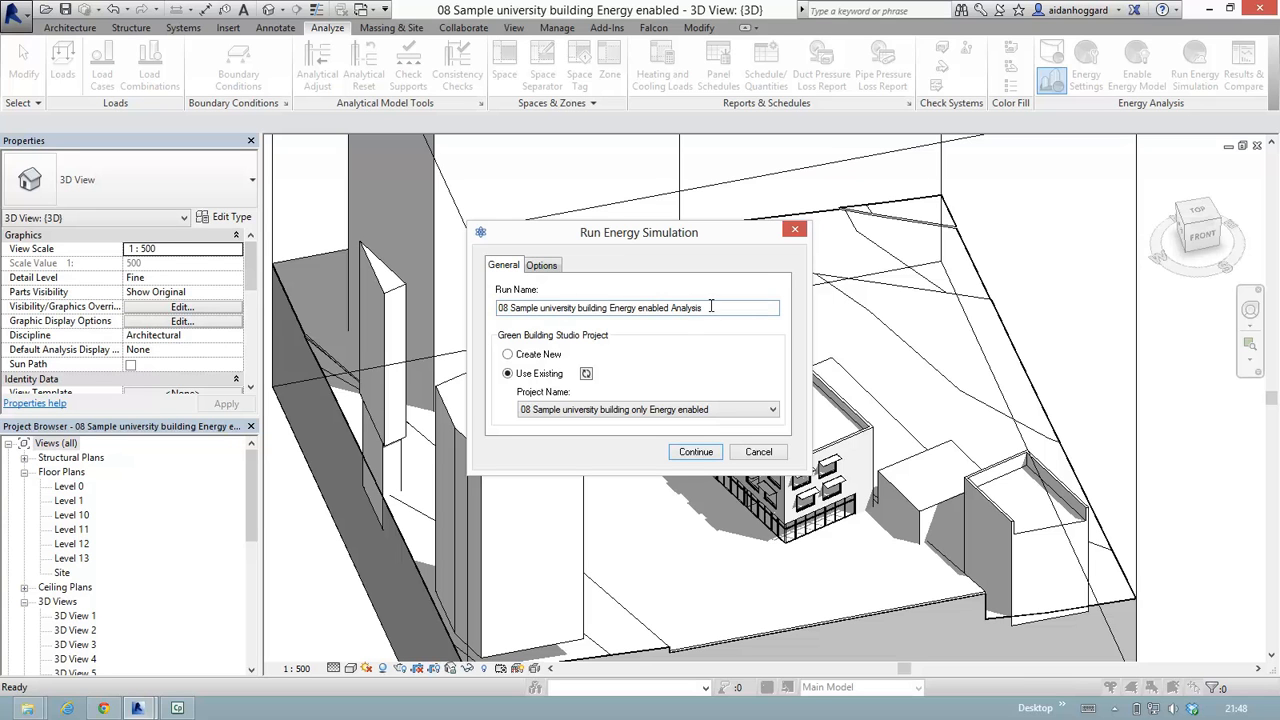
pyautogui.moveTo(705, 308); pyautogui.dragTo(609, 308)
pyautogui.write('Test 01')
# Step: Review the run's options and try to start the energy simulation, then expand the error details and cancel
pyautogui.click(548, 265)
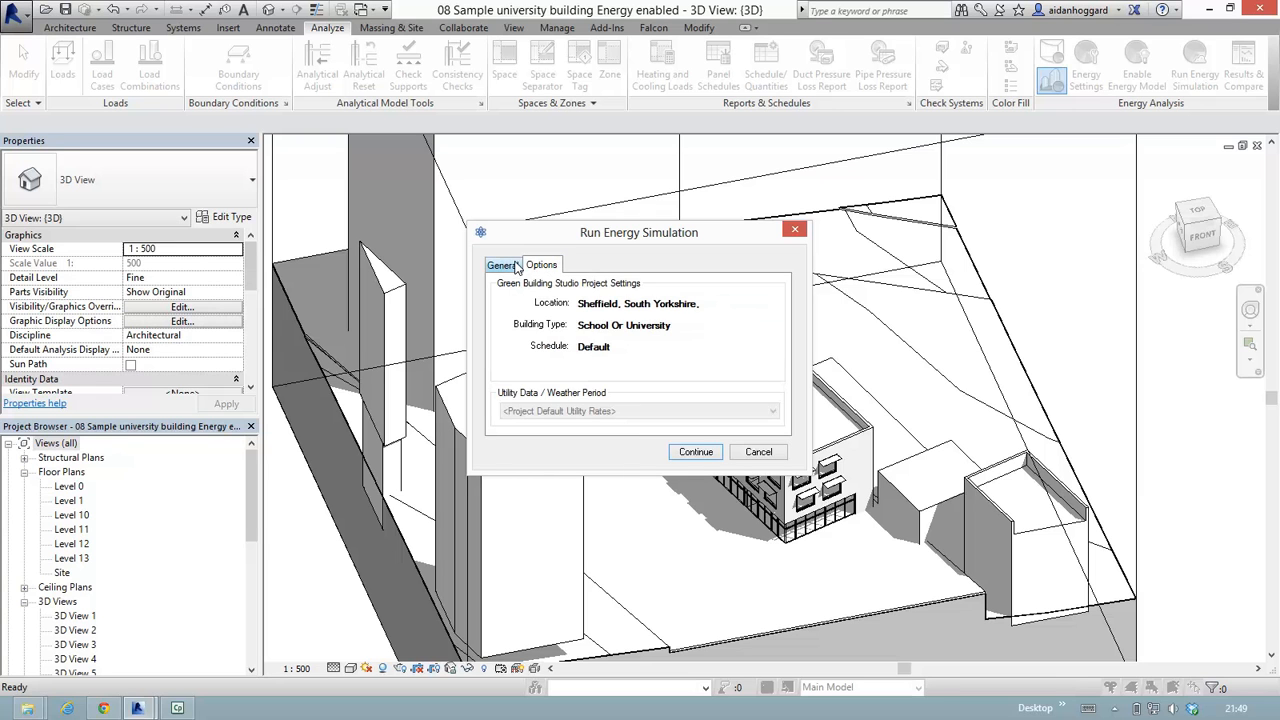
pyautogui.click(504, 265)
pyautogui.click(695, 453)
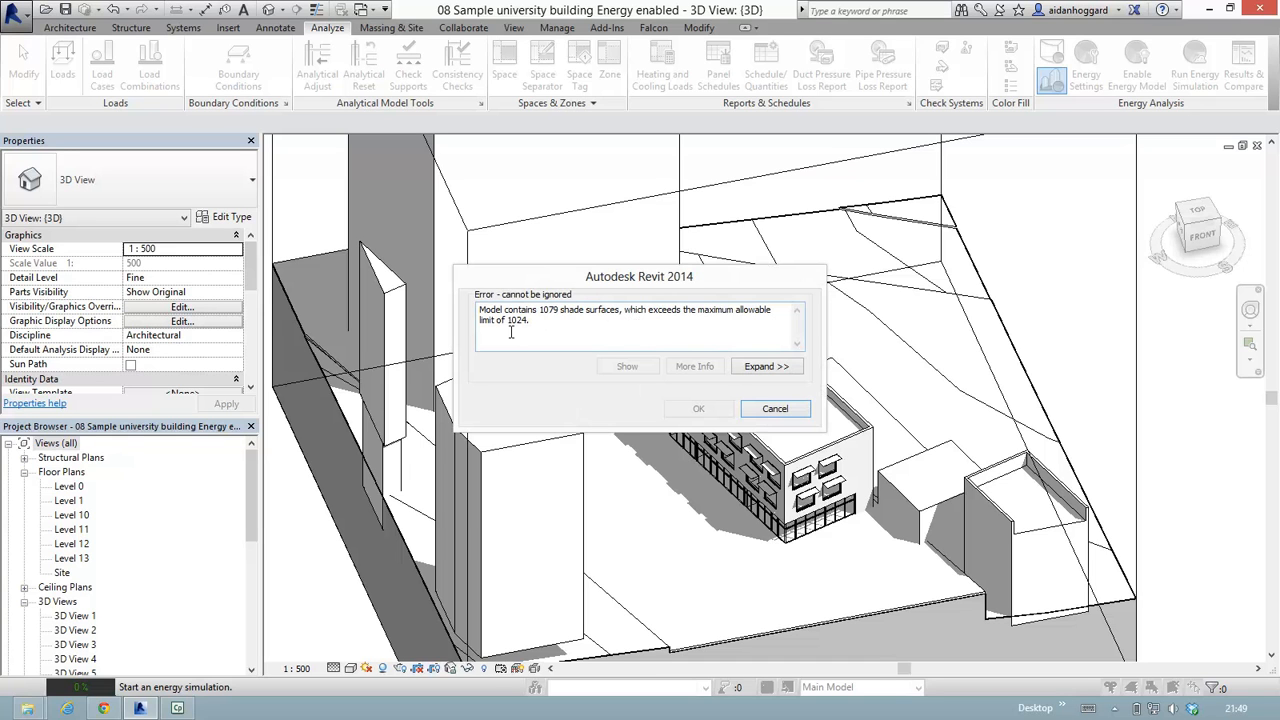
pyautogui.click(759, 366)
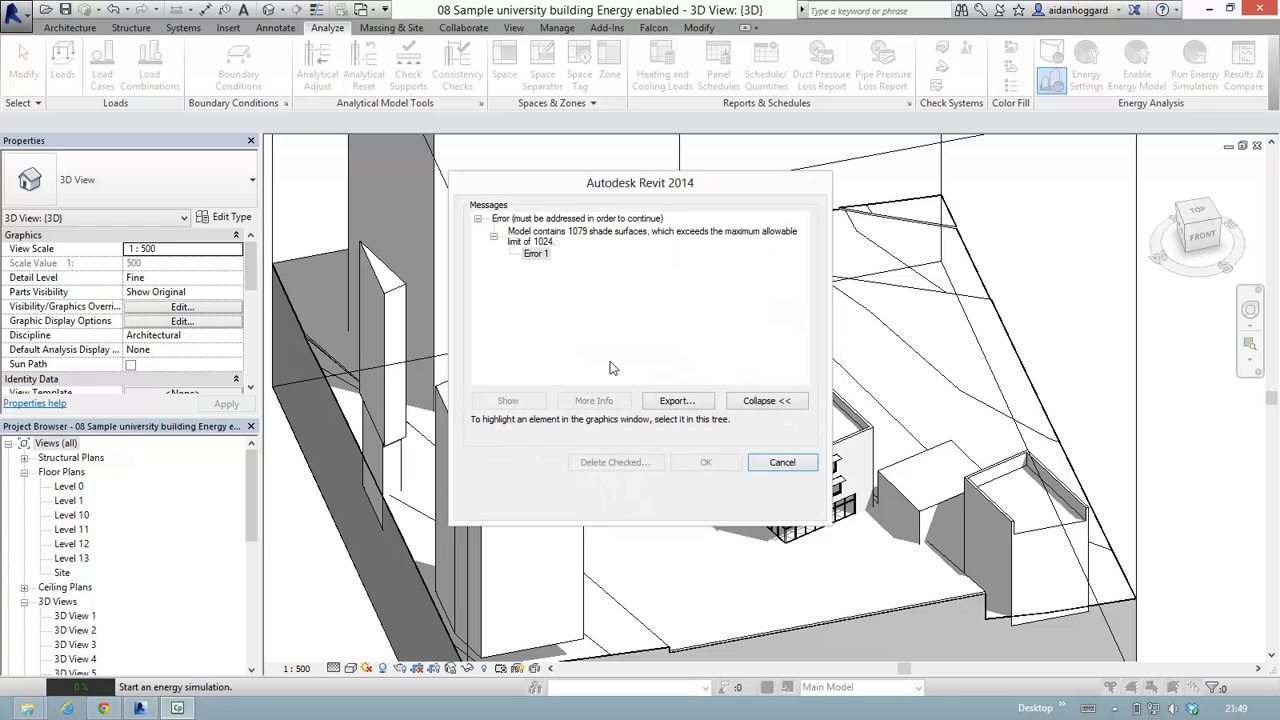
pyautogui.click(794, 464)
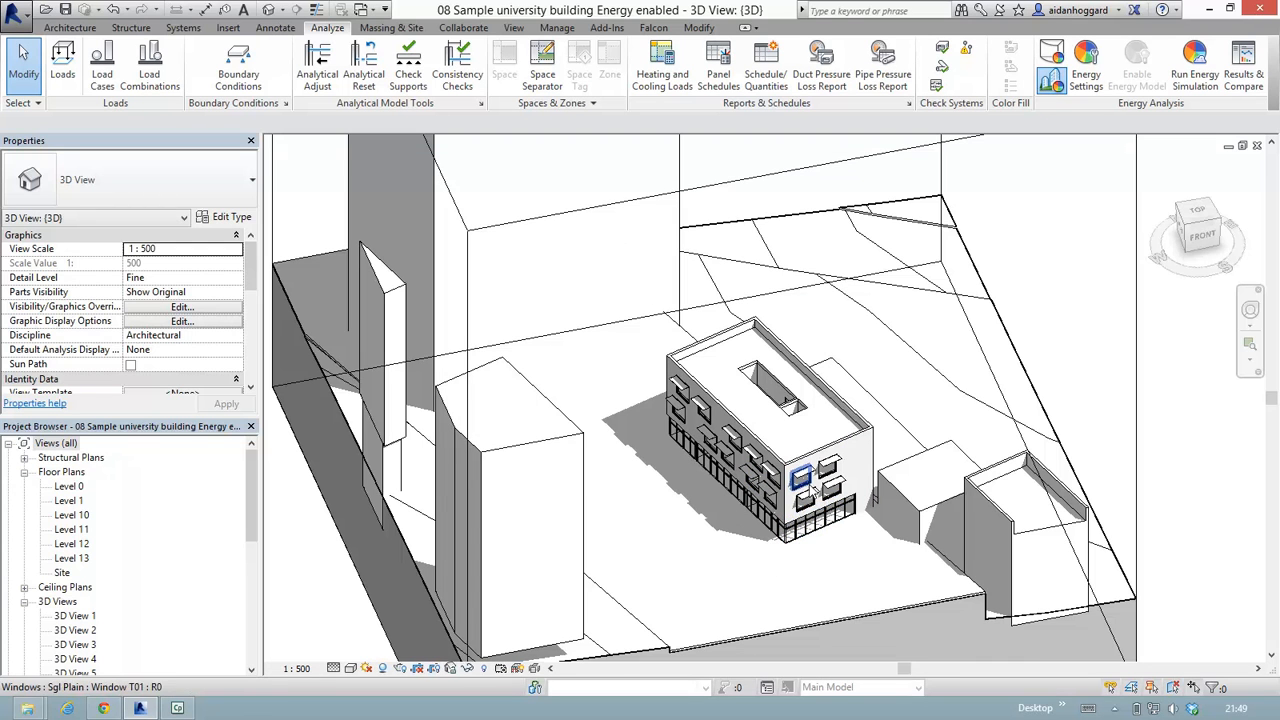
# Step: Turn on thin line display and inspect the frame and shading panel of a front-facade window up close
pyautogui.scroll(5, 798, 482)
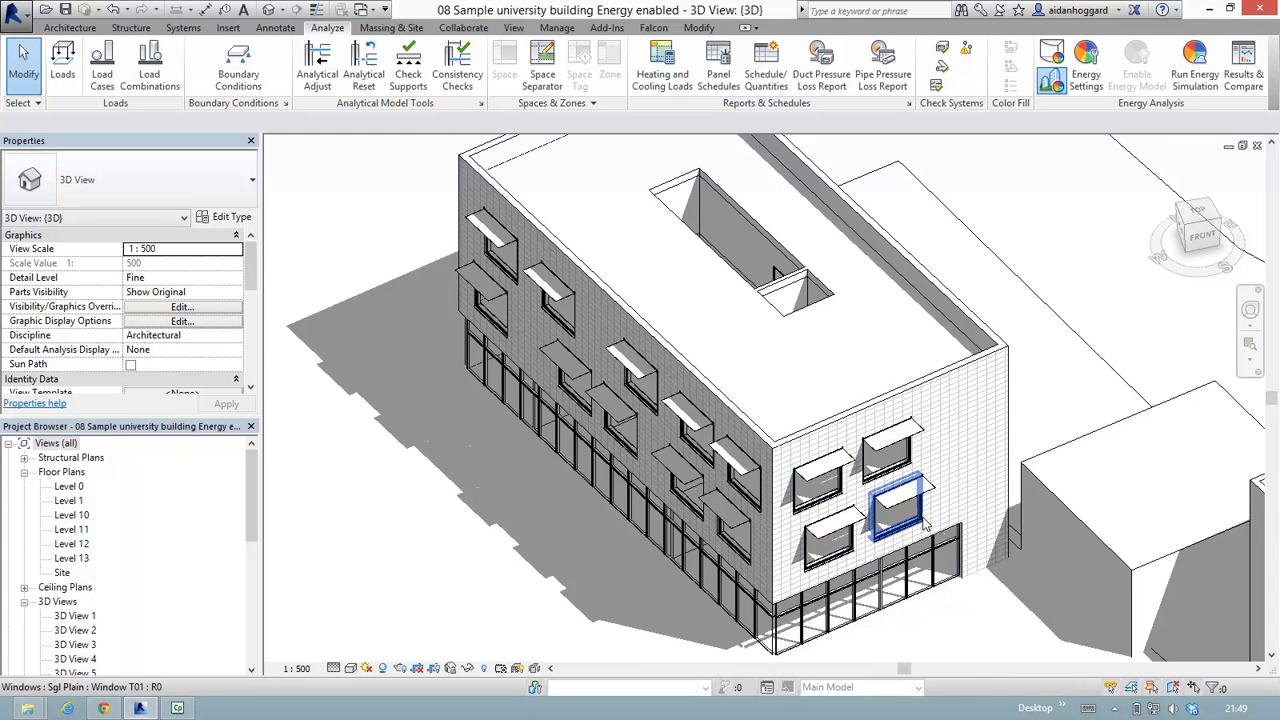
pyautogui.scroll(10, 925, 520)
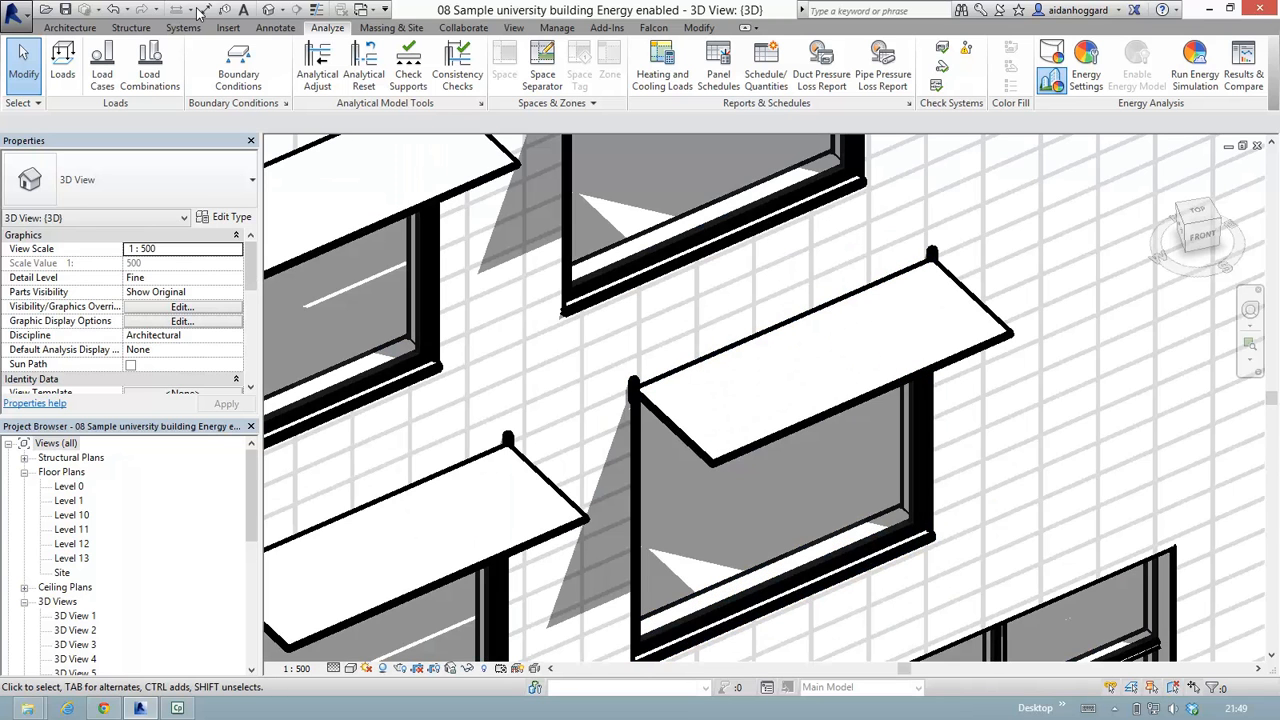
pyautogui.click(318, 11)
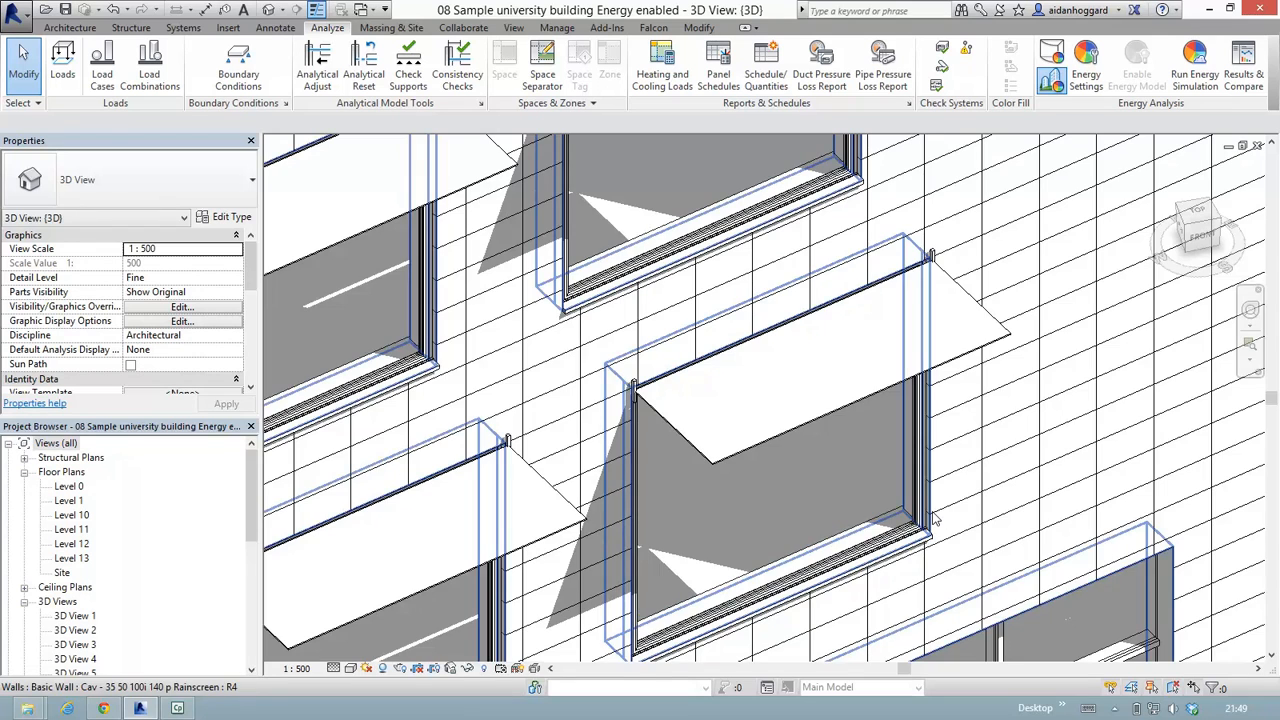
pyautogui.scroll(5, 936, 520)
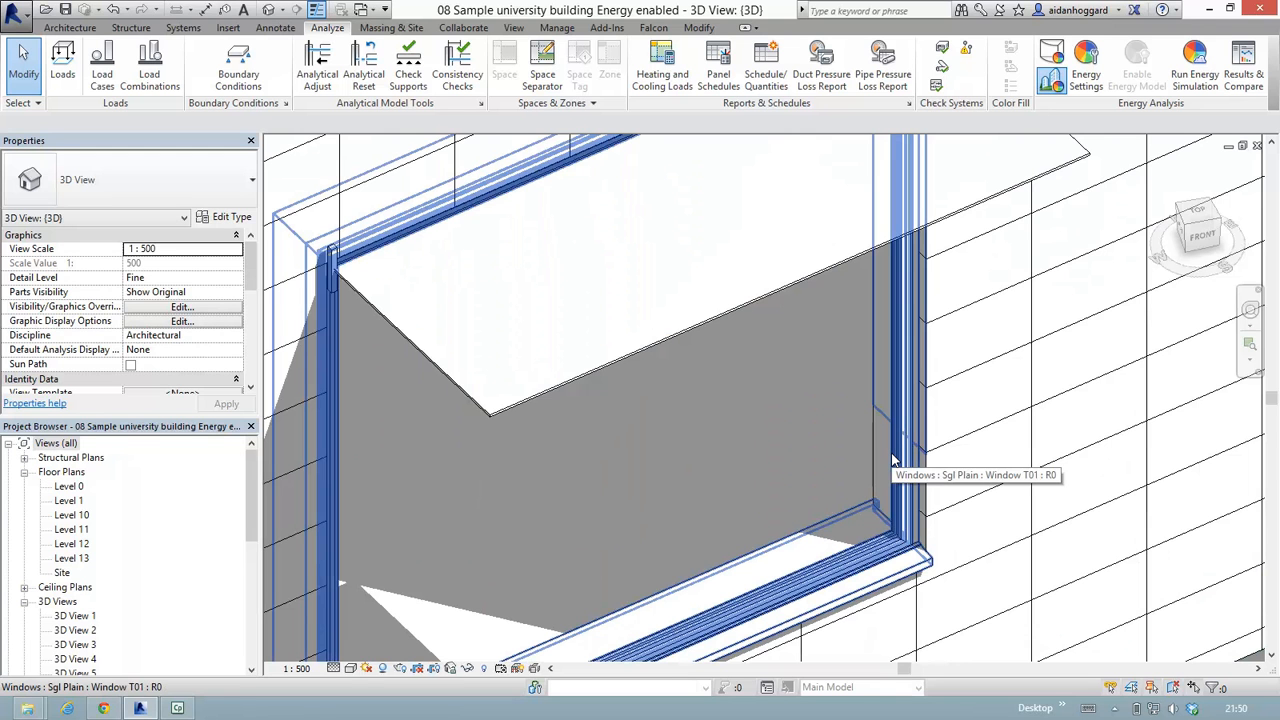
pyautogui.scroll(-3, 895, 460)
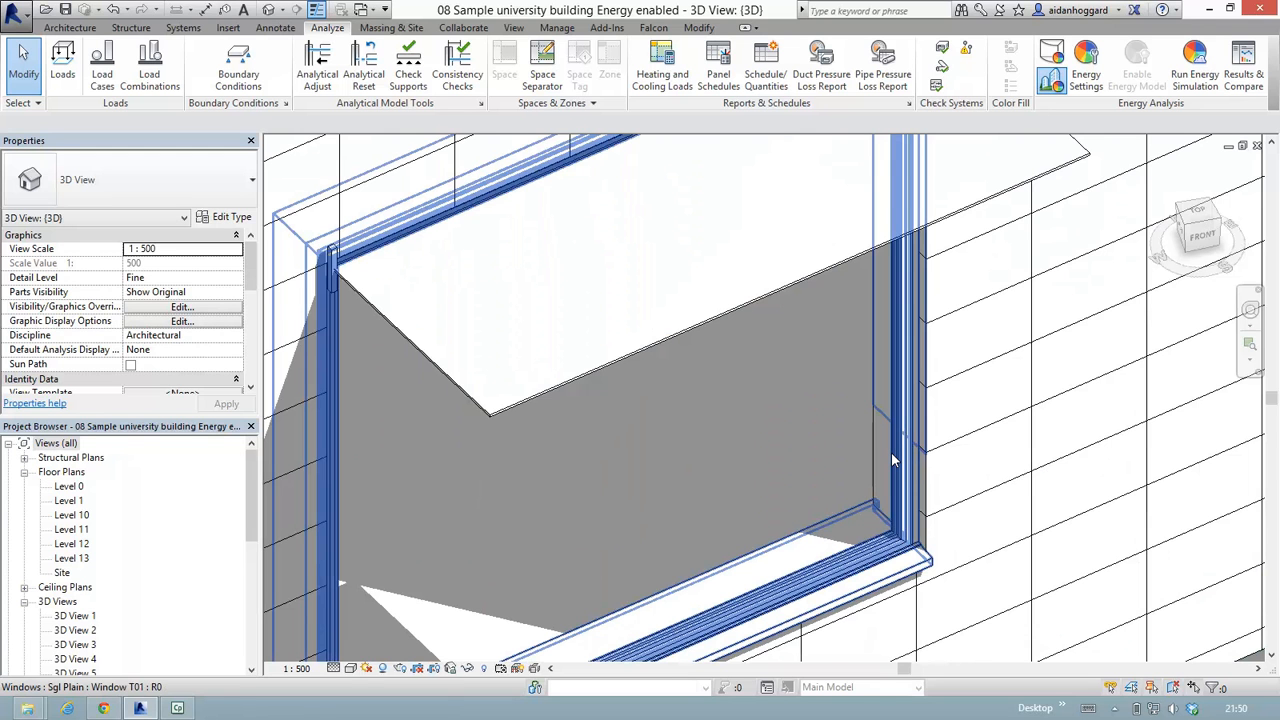
pyautogui.scroll(-5, 895, 460)
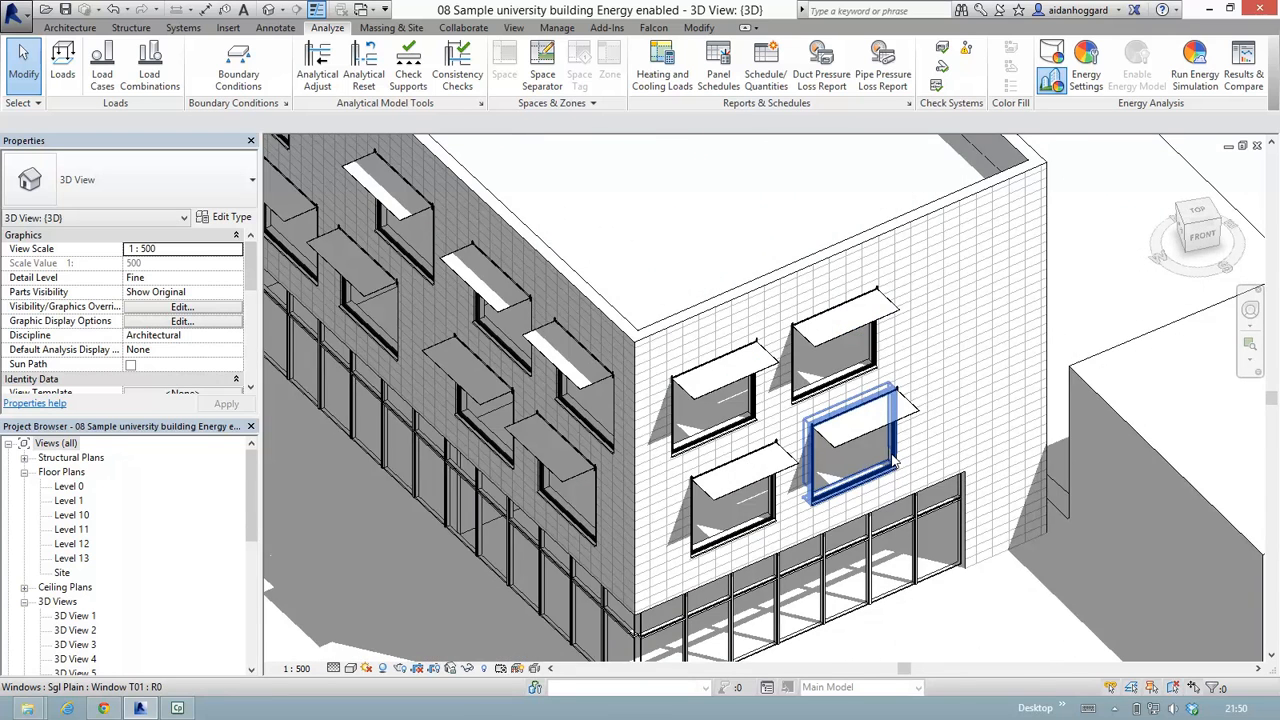
pyautogui.scroll(-4, 895, 460)
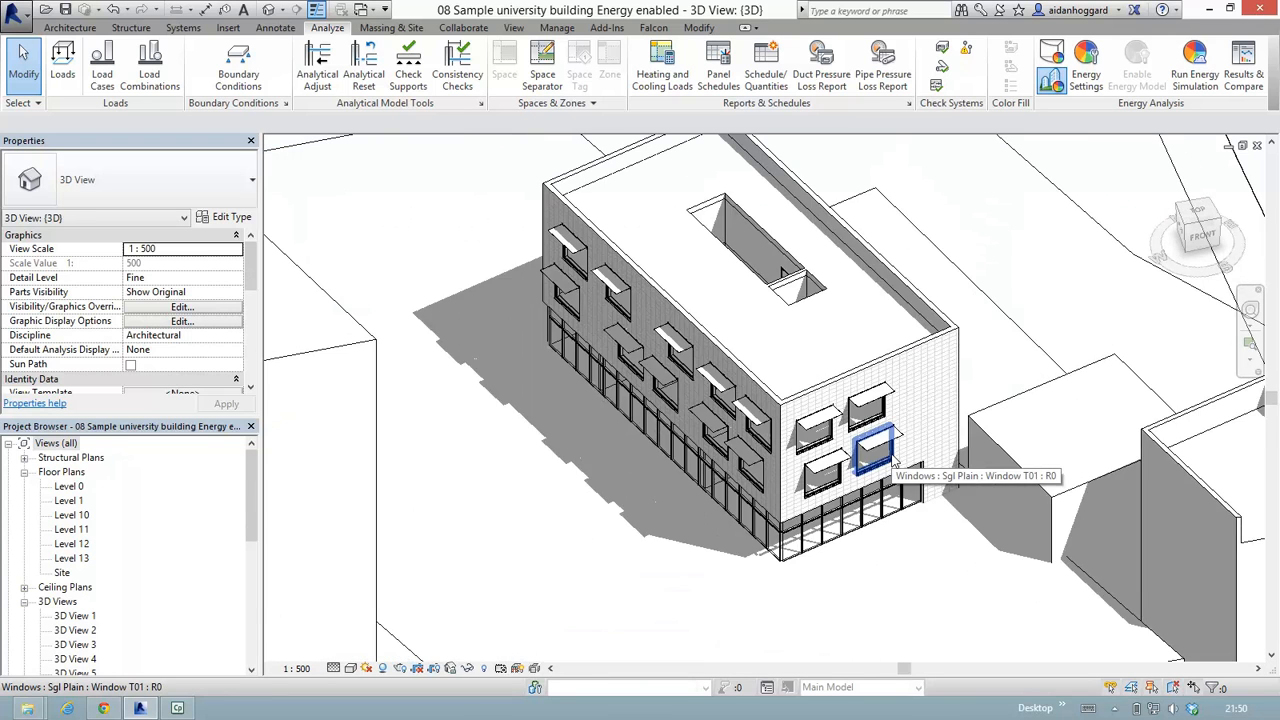
# Step: Open the energy analysis results and comparison report full-screen and widen the list of runs to show the full names
pyautogui.scroll(-2, 895, 462)
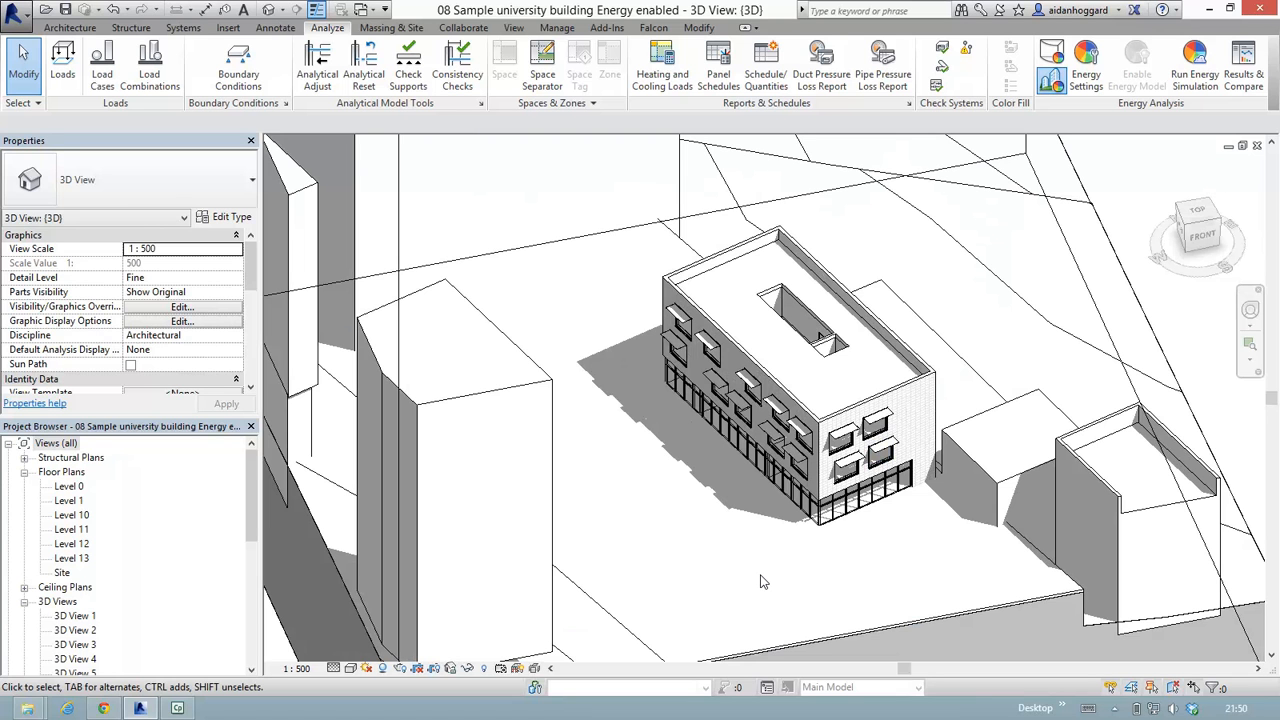
pyautogui.scroll(-2, 760, 582)
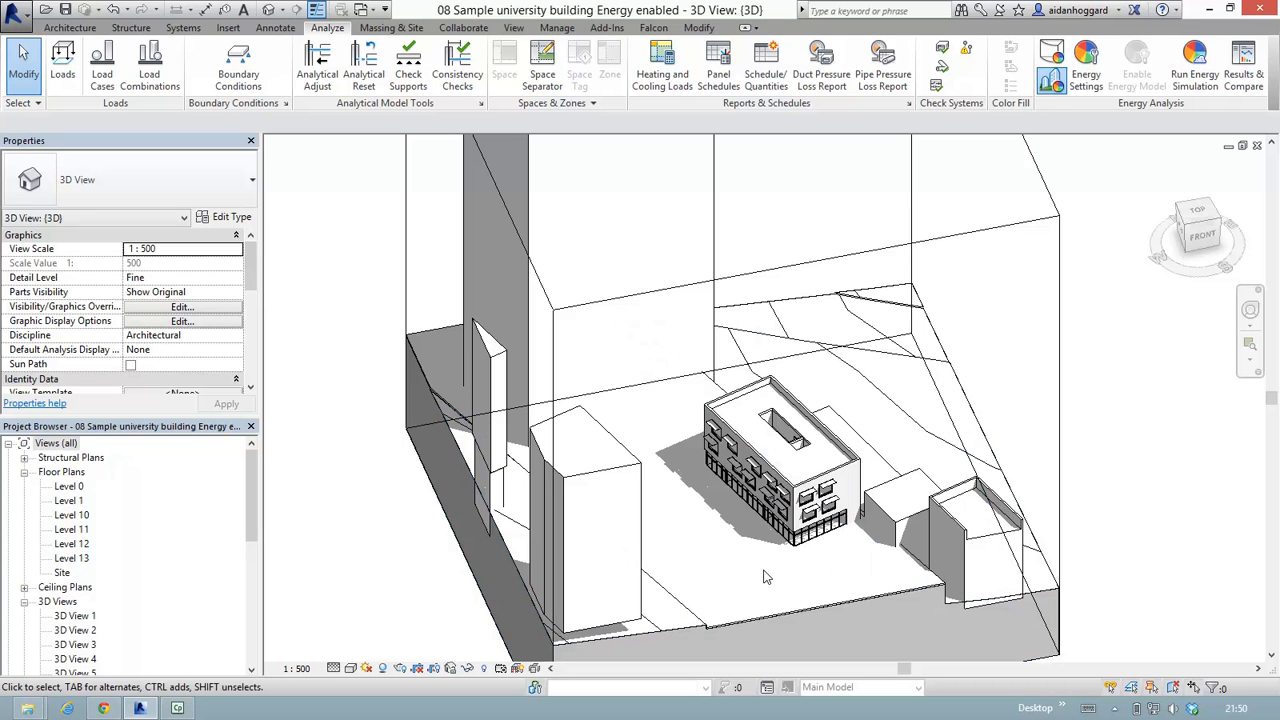
pyautogui.click(1242, 60)
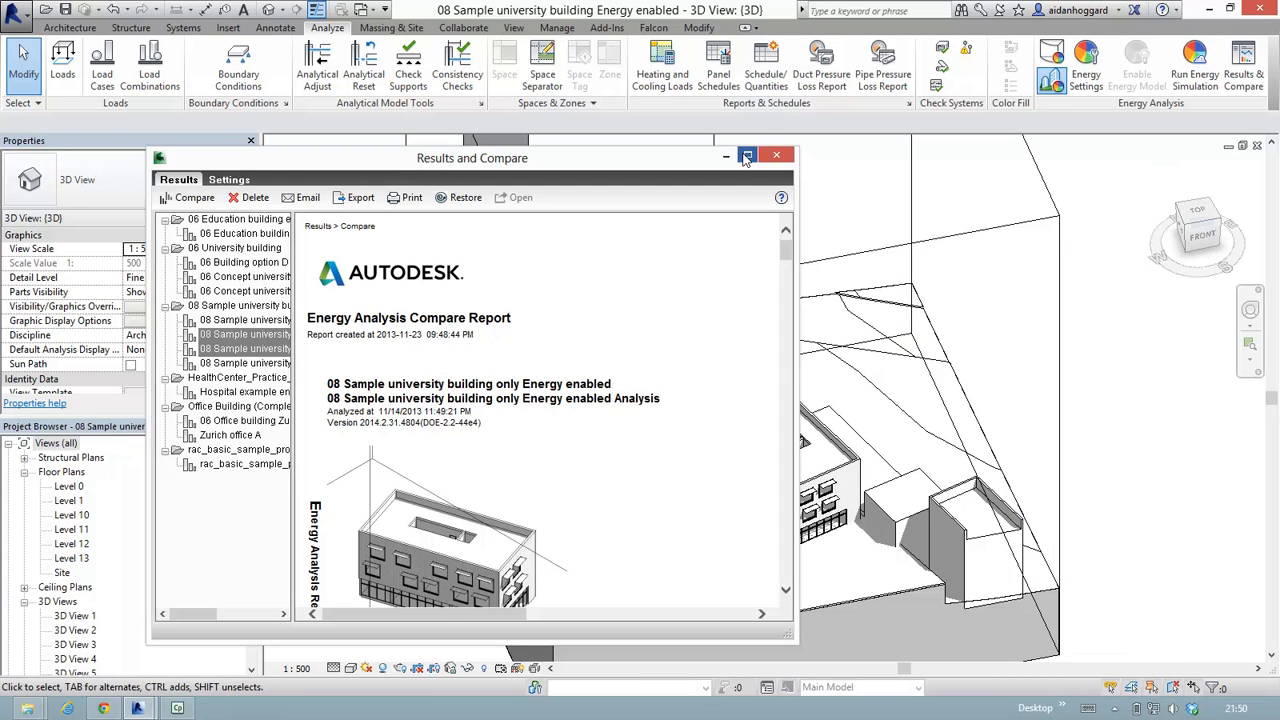
pyautogui.click(747, 154)
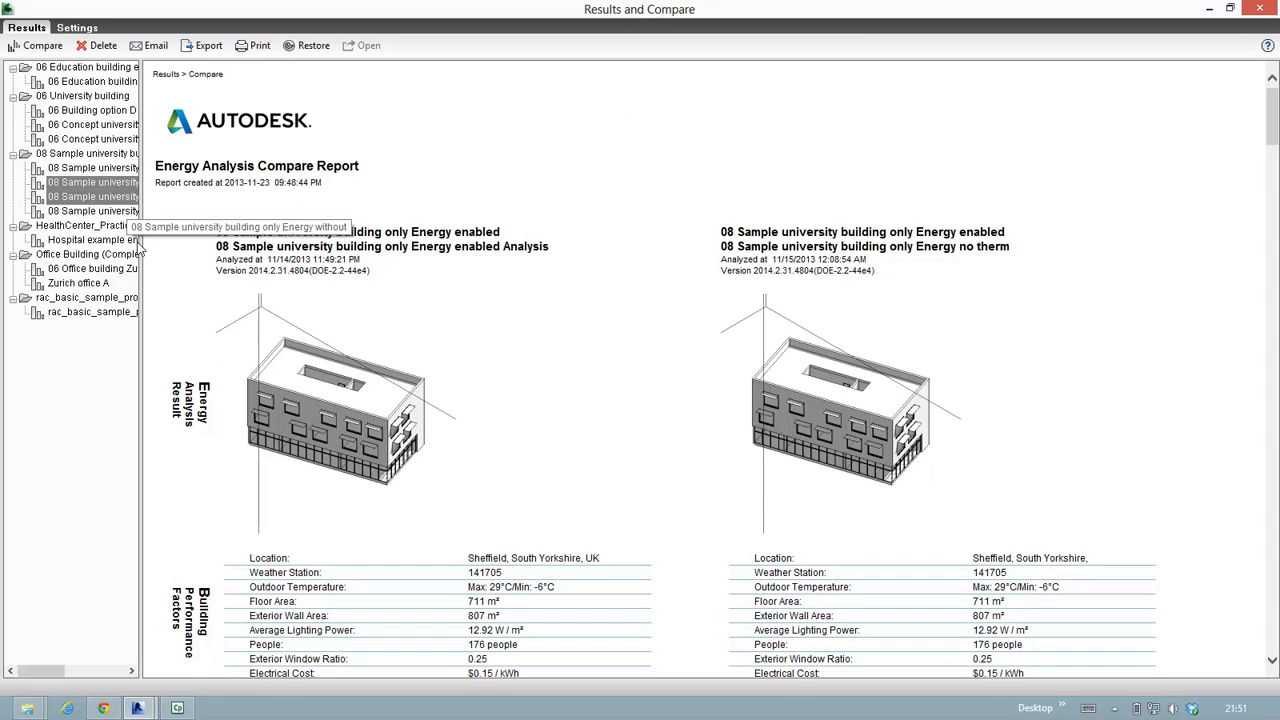
pyautogui.moveTo(139, 234); pyautogui.dragTo(263, 234)
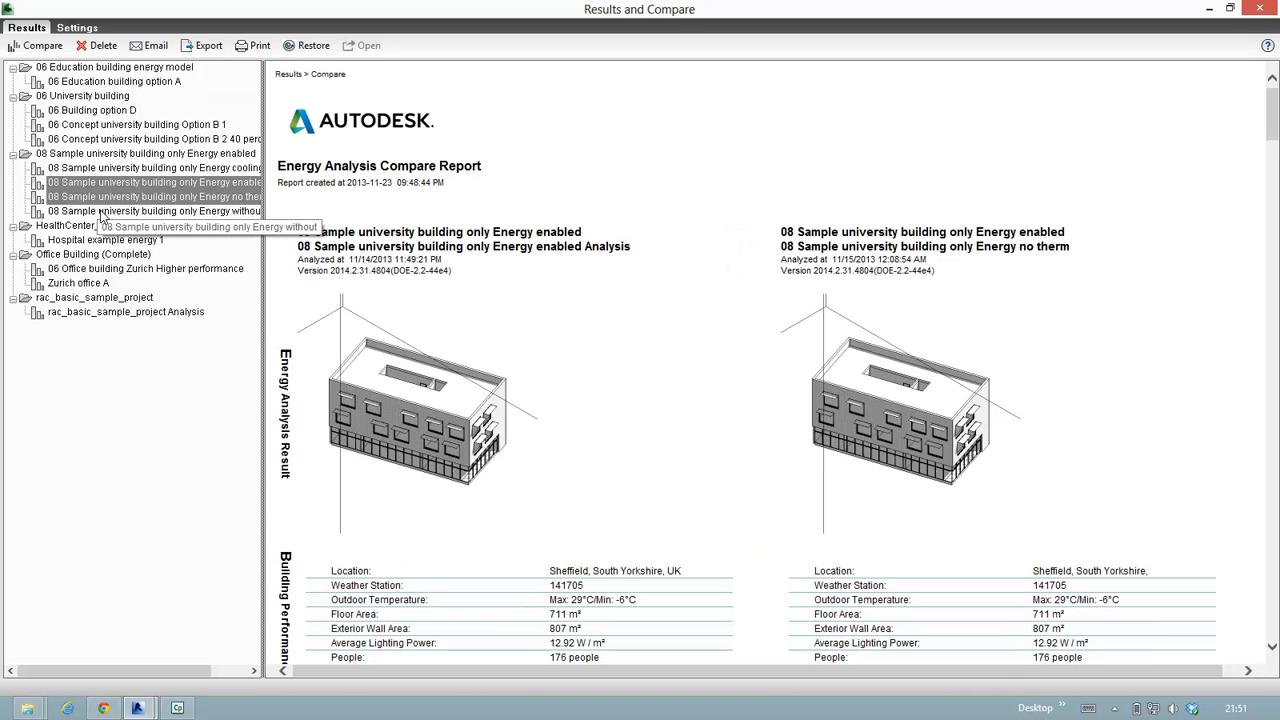
# Step: Compare the "Energy enabled Analysis", "Energy no therm" and "Energy without" runs of 08 Sample university building and examine the report
pyautogui.click(101, 197)
pyautogui.click(100, 211)
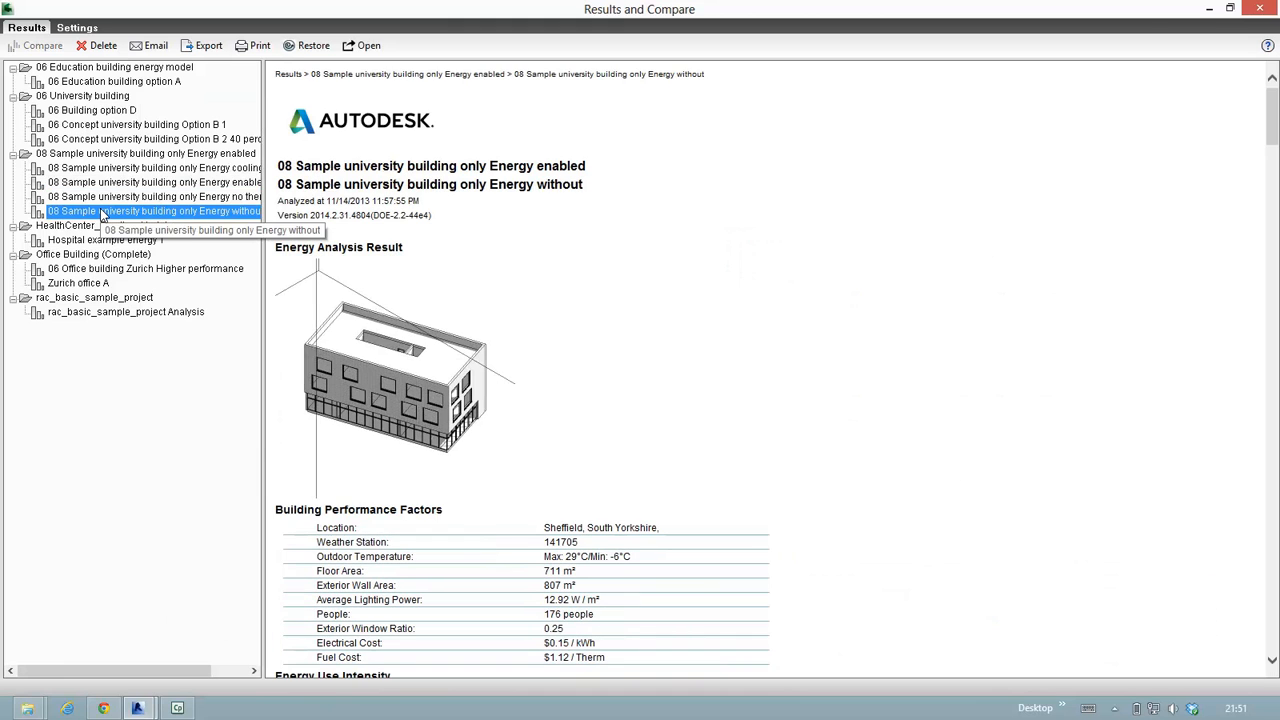
pyautogui.keyDown('ctrl'); pyautogui.click(100, 197); pyautogui.keyUp('ctrl')
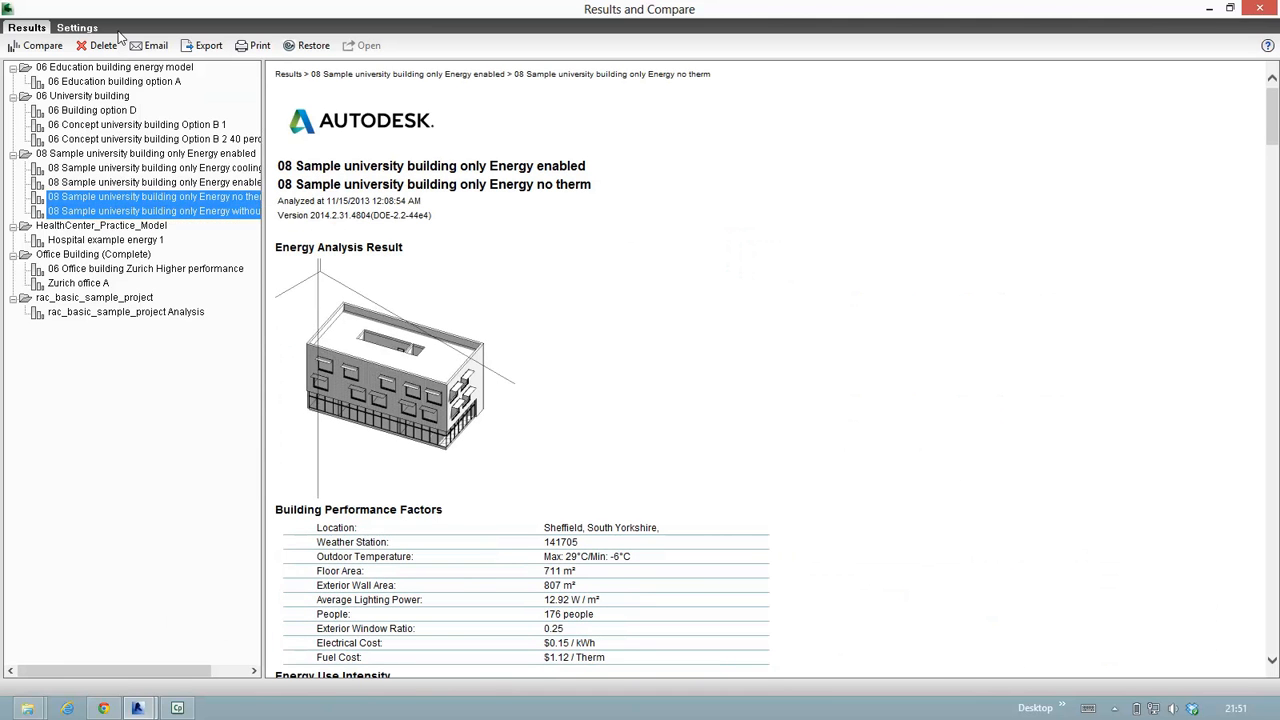
pyautogui.keyDown('ctrl'); pyautogui.click(107, 184); pyautogui.keyUp('ctrl')
pyautogui.click(37, 45)
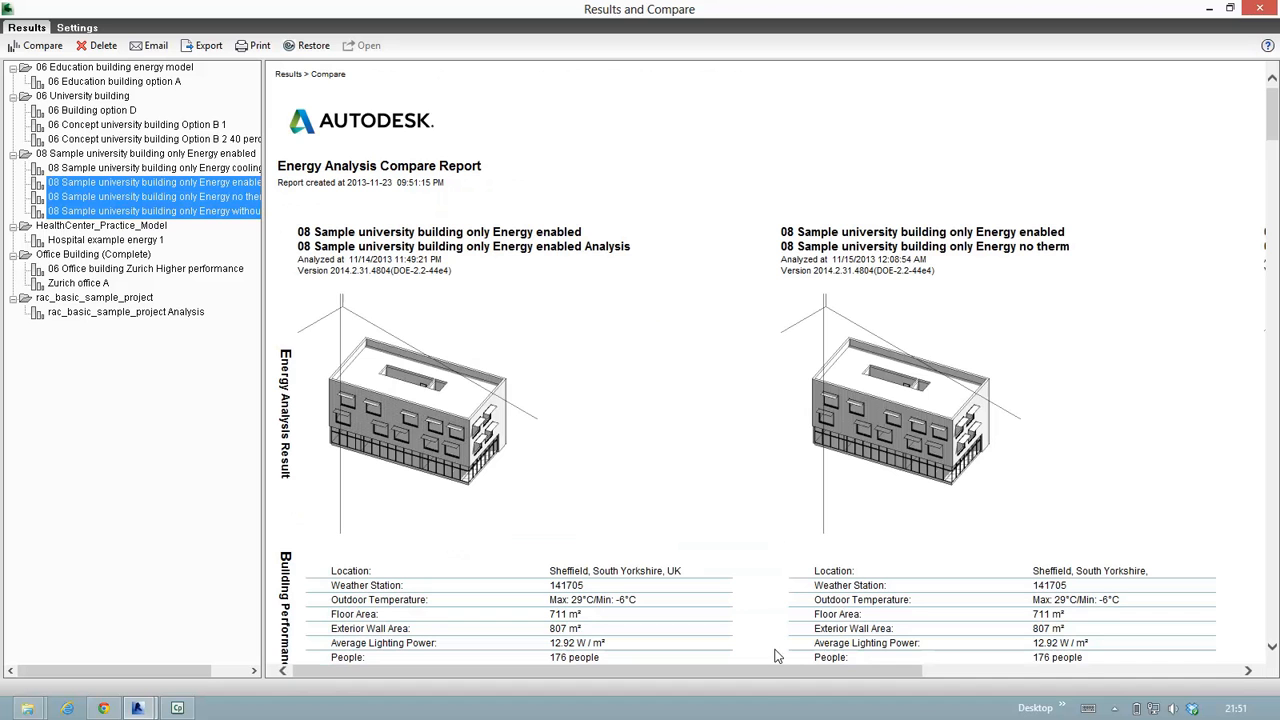
pyautogui.moveTo(747, 671); pyautogui.dragTo(686, 680)
pyautogui.scroll(-6, 596, 512)
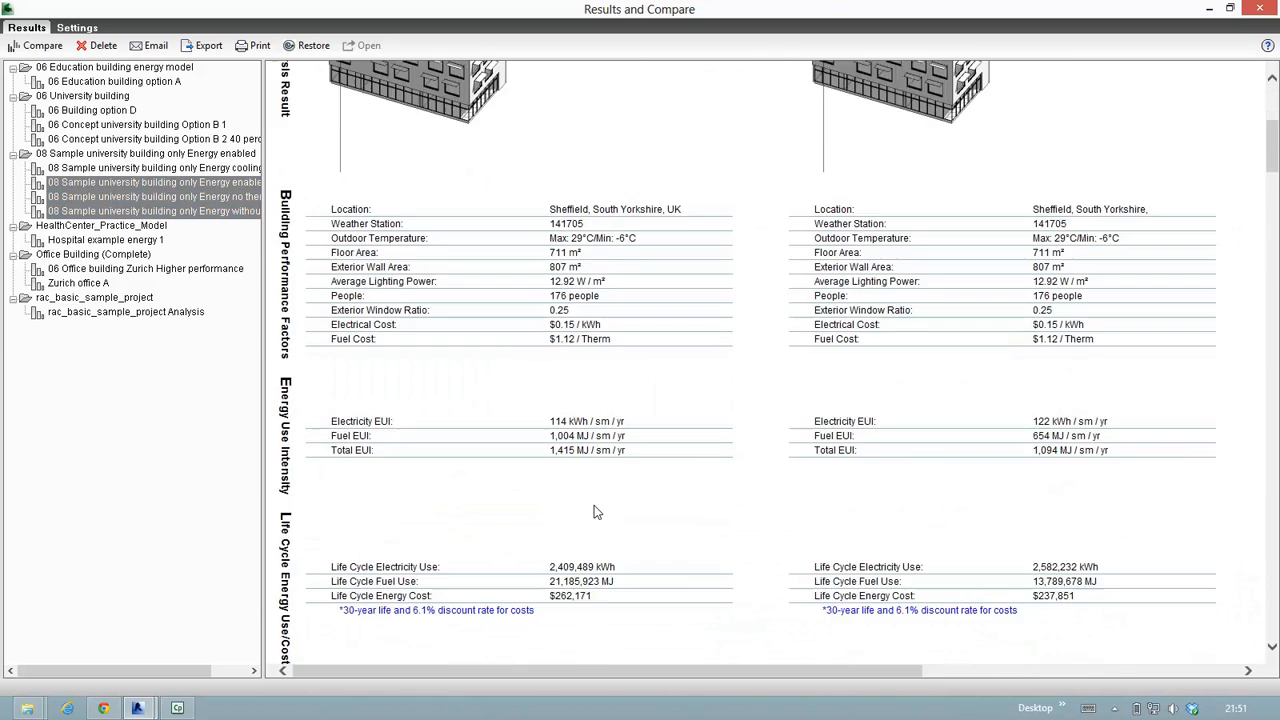
pyautogui.scroll(6, 596, 513)
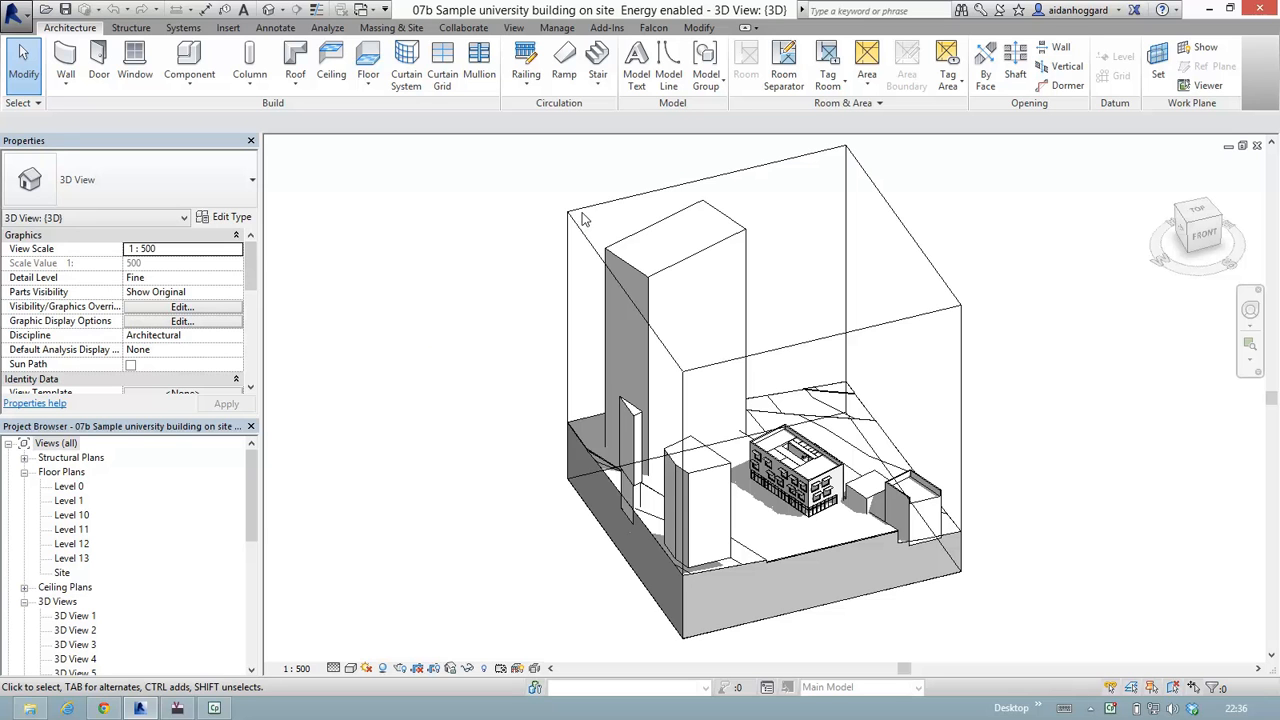
# Step: View the Green Building Studio project list in Chrome, return to Revit, and review the energy comparison report full-screen before minimizing it
pyautogui.click(105, 710)
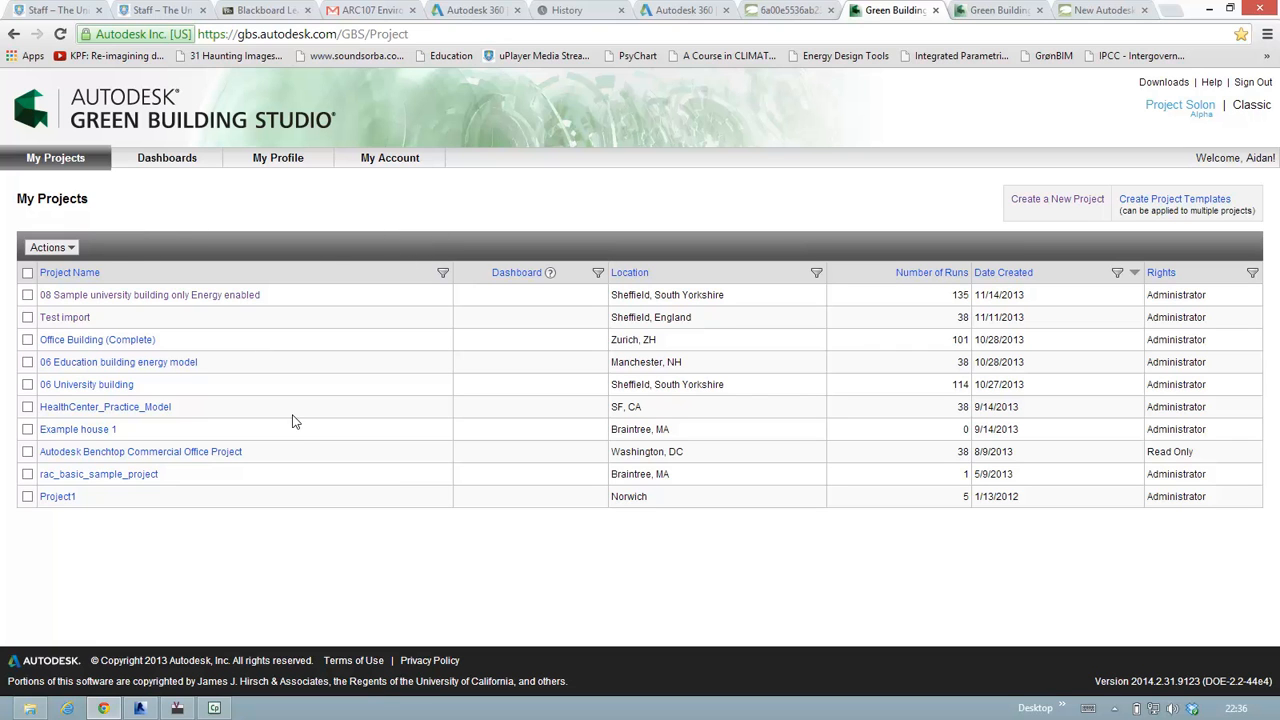
pyautogui.click(142, 707)
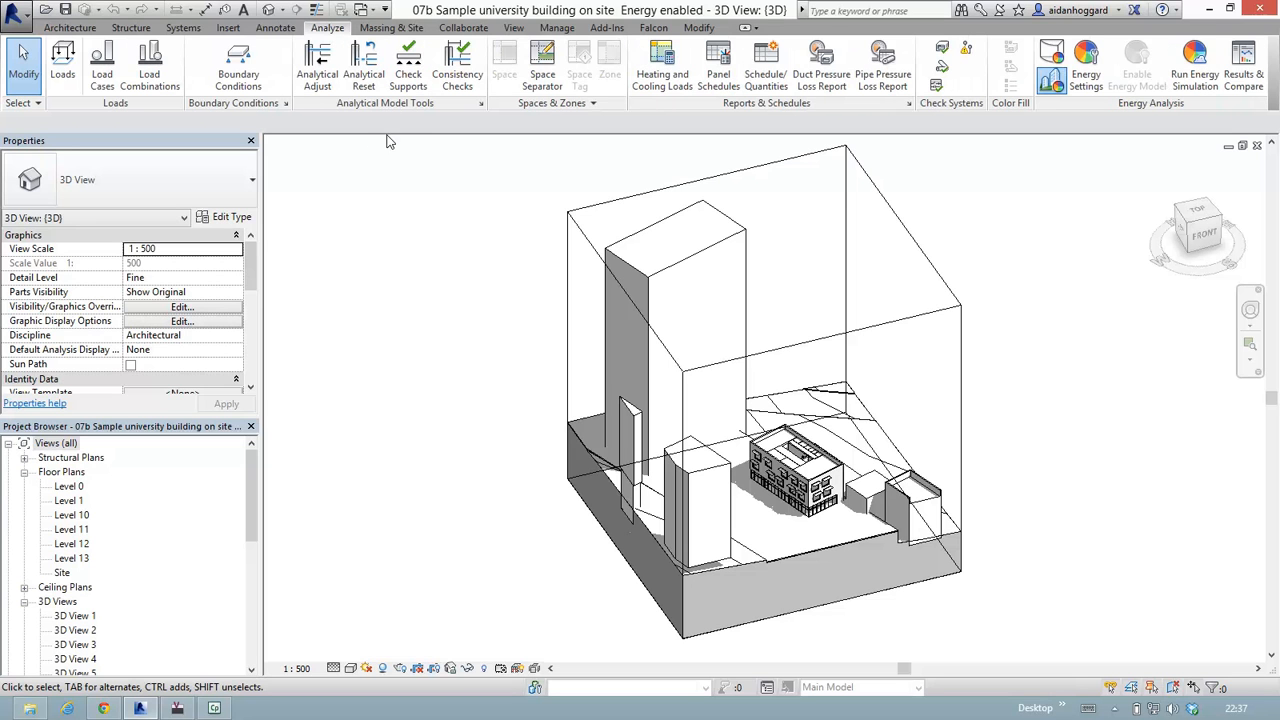
pyautogui.click(1243, 77)
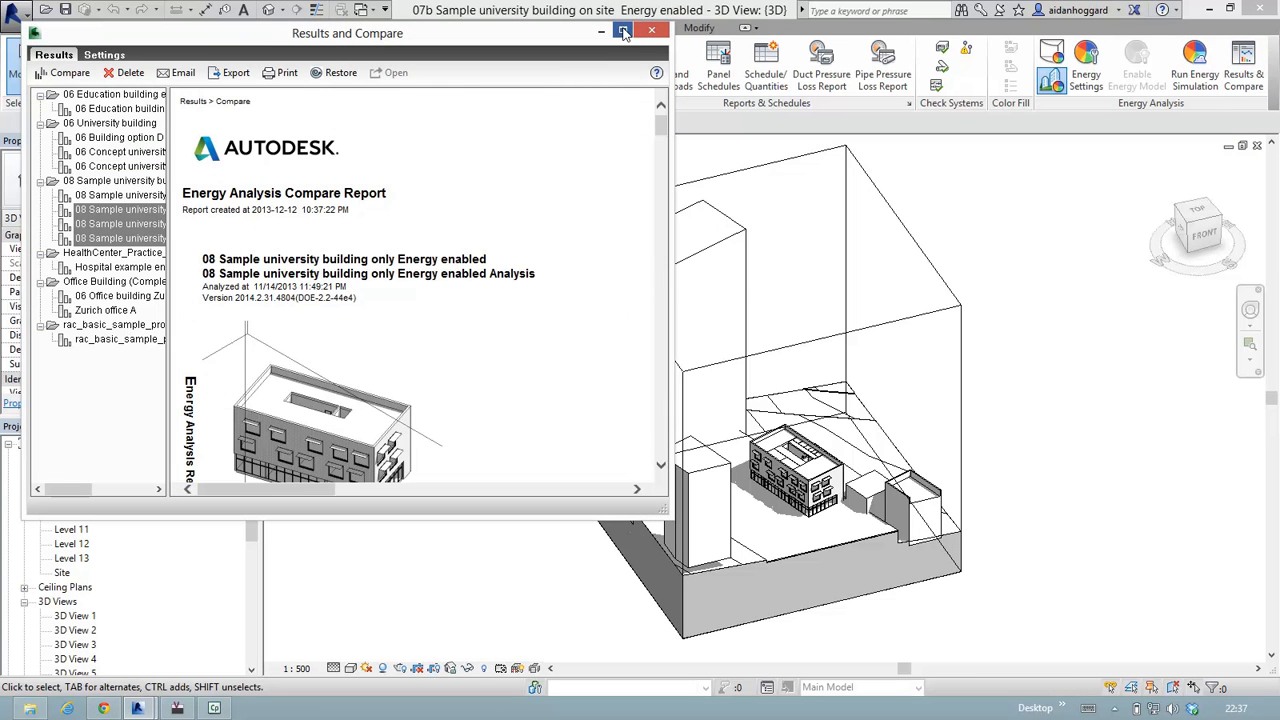
pyautogui.click(622, 33)
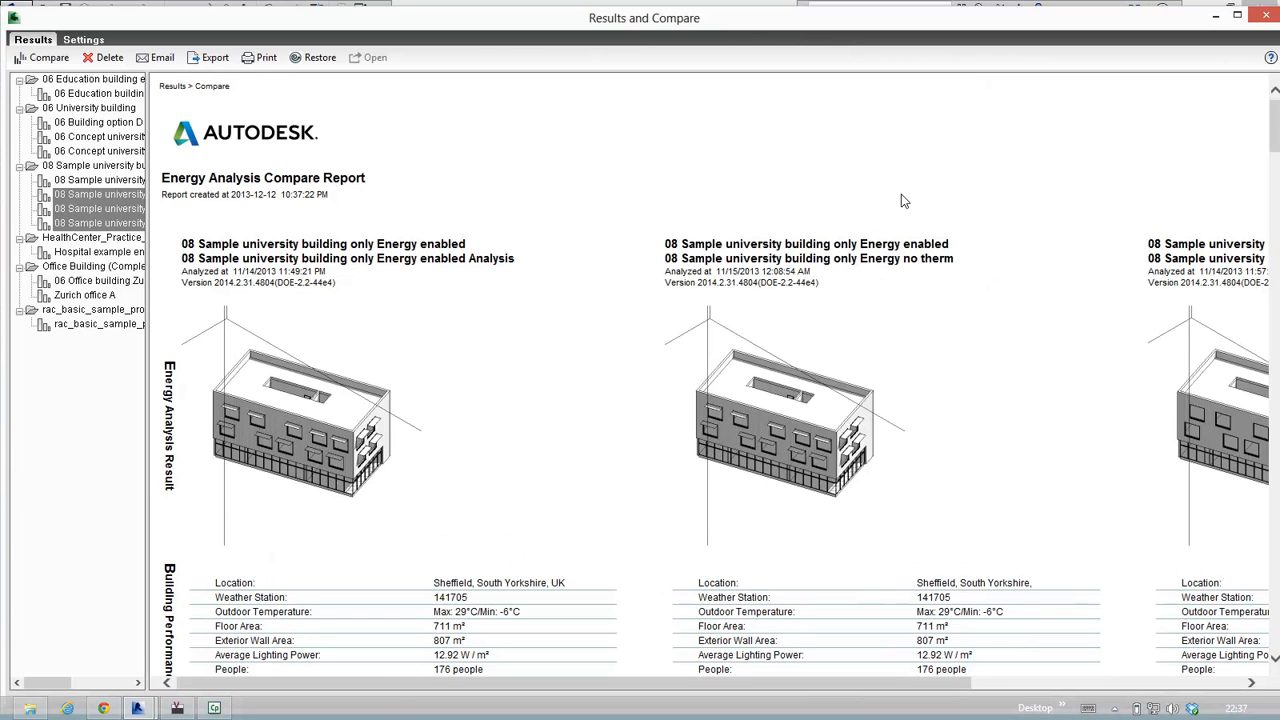
pyautogui.click(1213, 18)
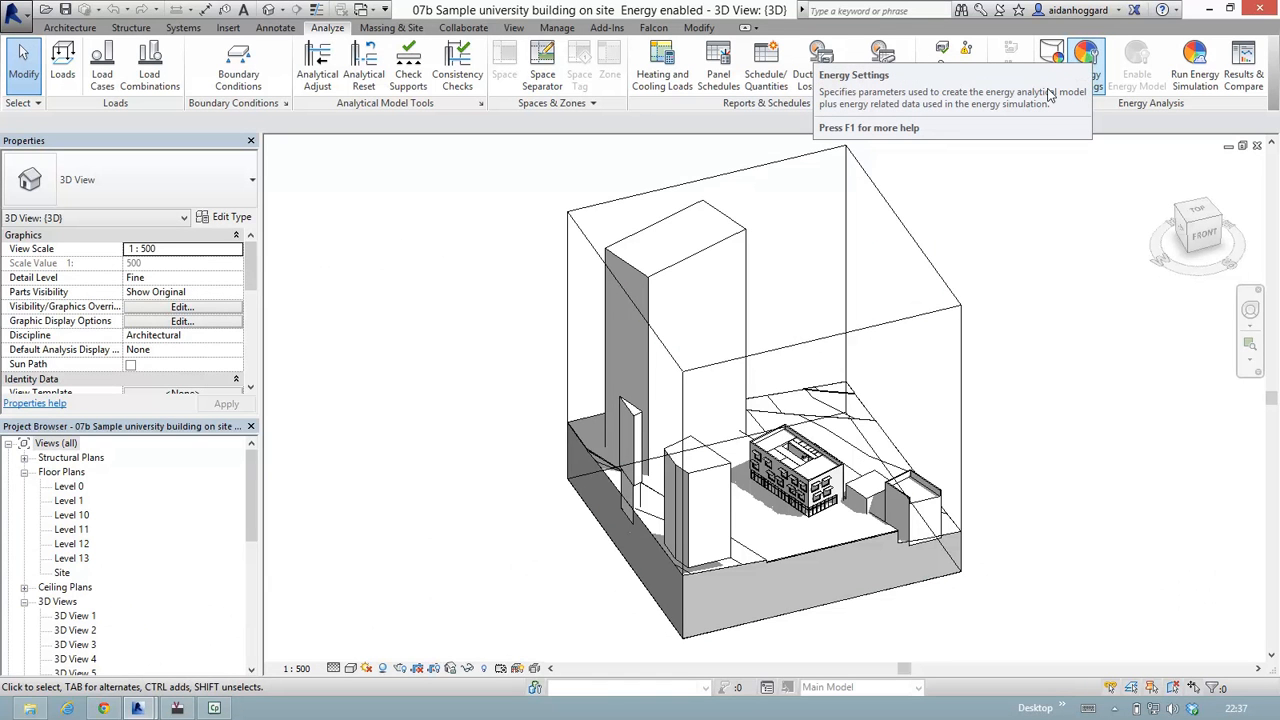
# Step: Review the project's energy settings, including export category, export complexity and thermal properties, and accept them
pyautogui.click(1082, 60)
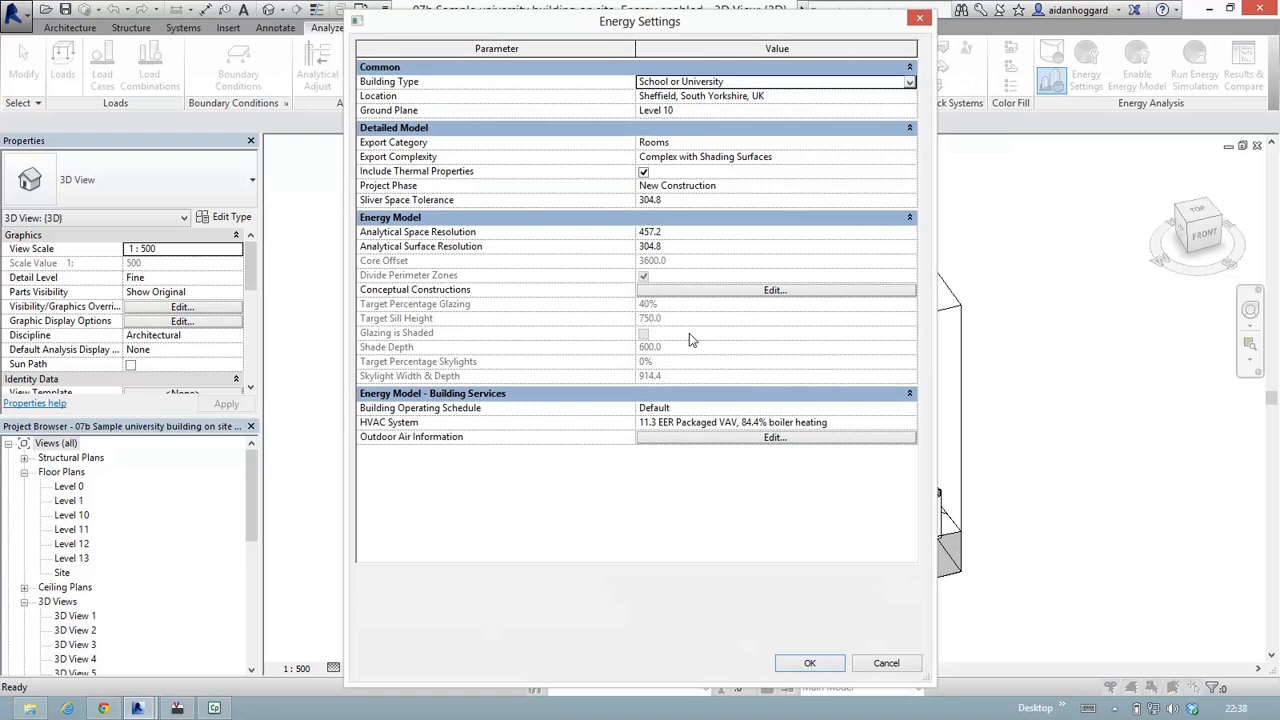
pyautogui.click(811, 664)
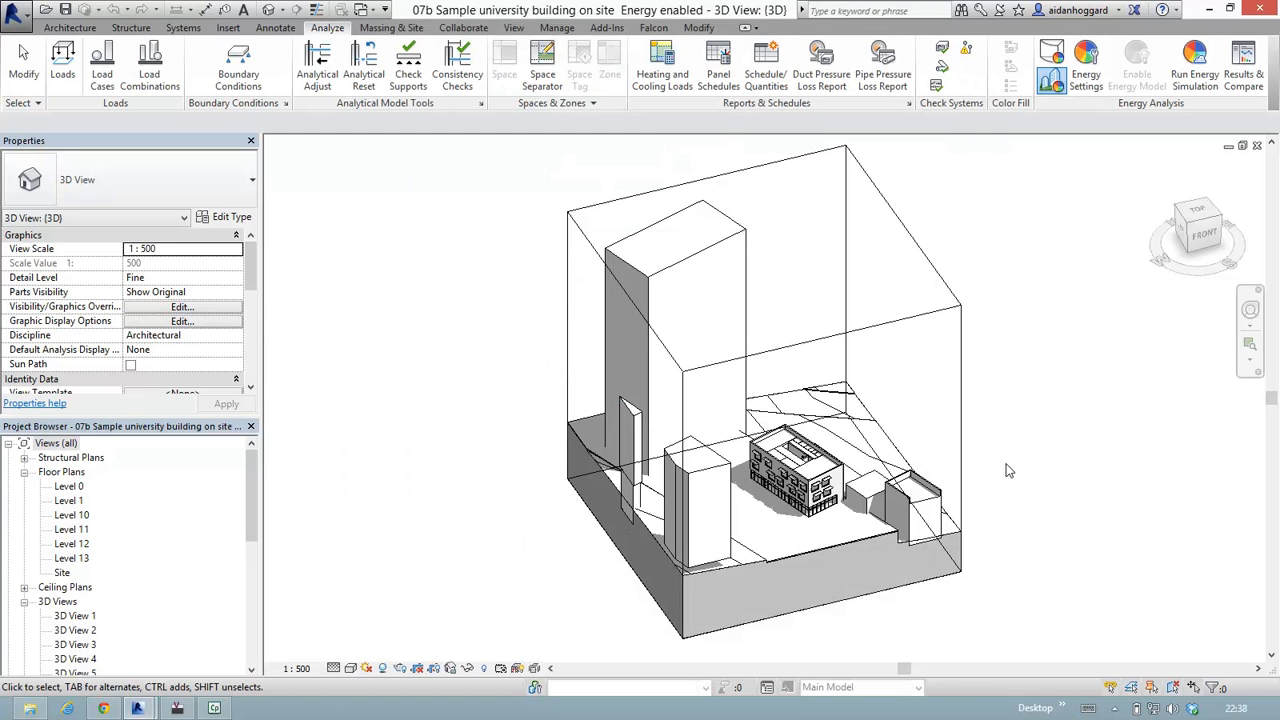
pyautogui.press('Escape')
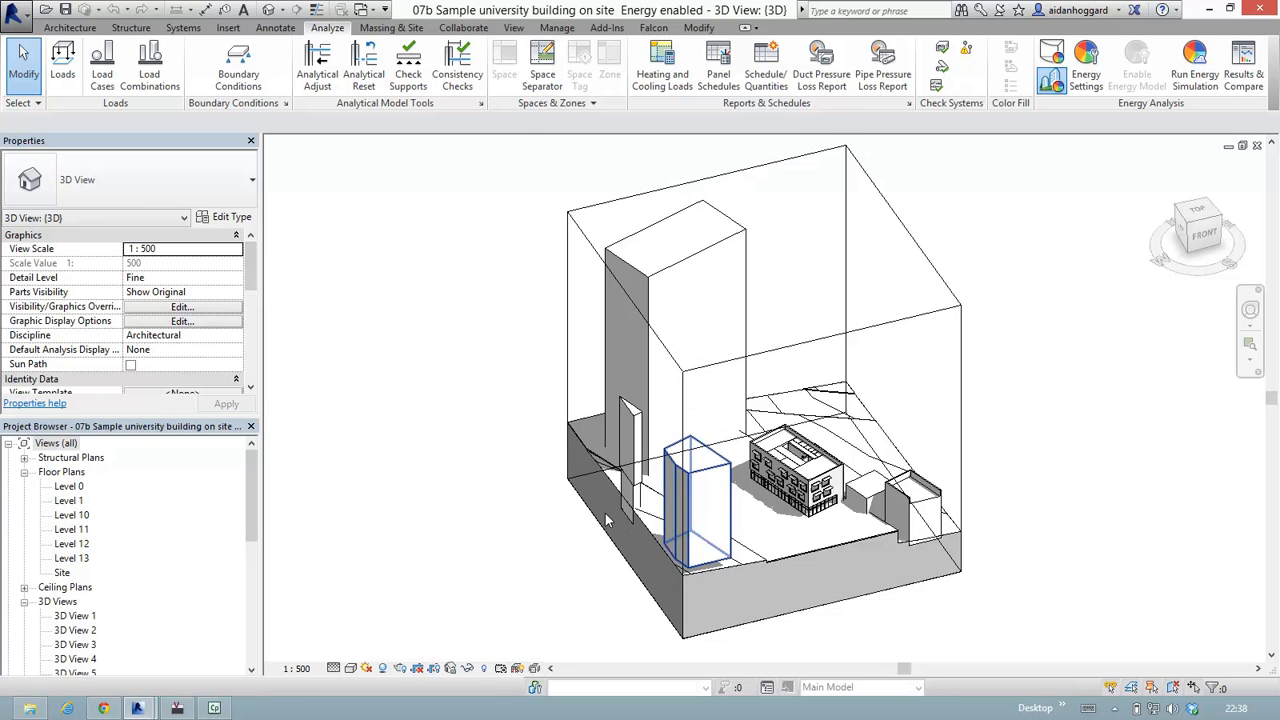
# Step: Start a gbXML export of the project and orbit the preview of the building's rooms
pyautogui.click(17, 15)
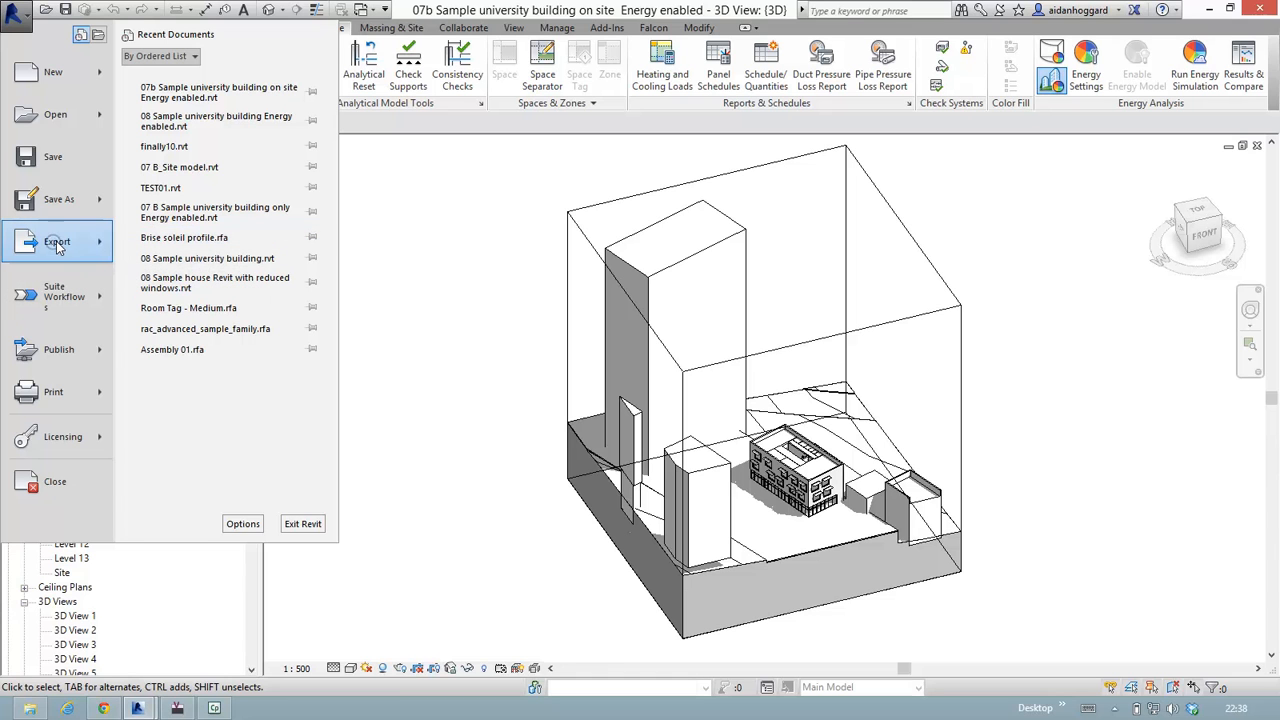
pyautogui.click(86, 249)
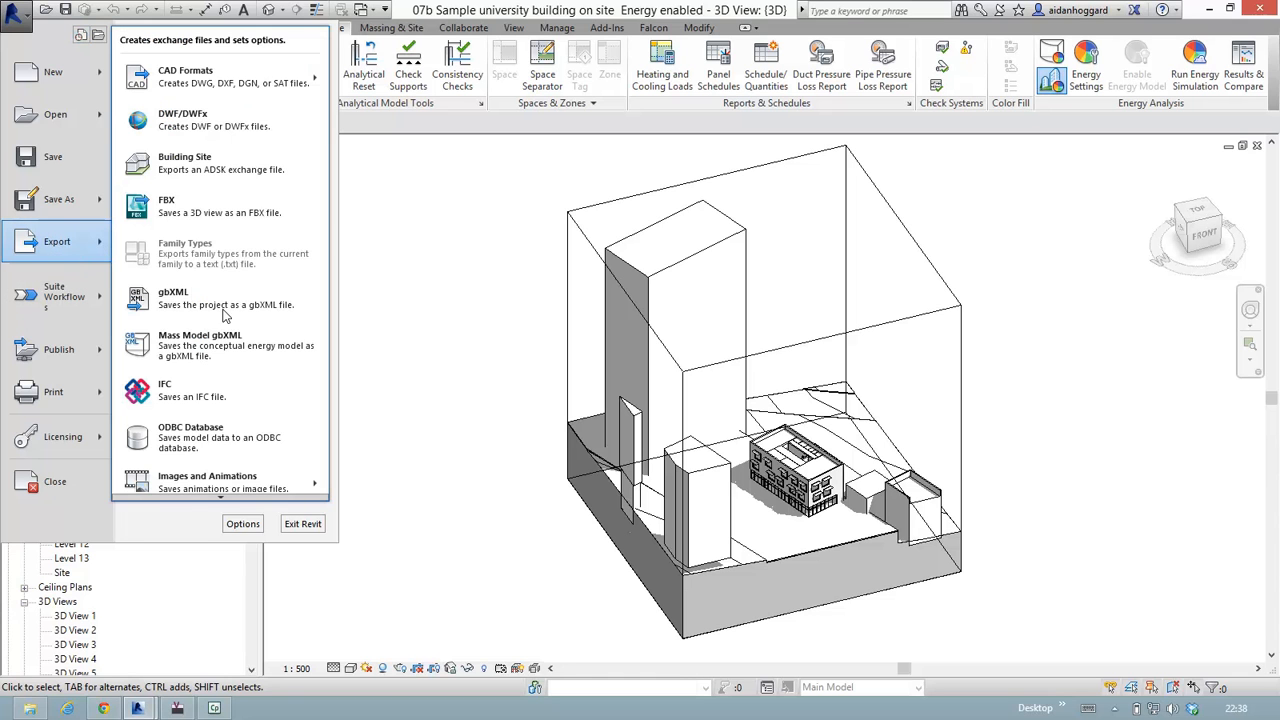
pyautogui.click(185, 300)
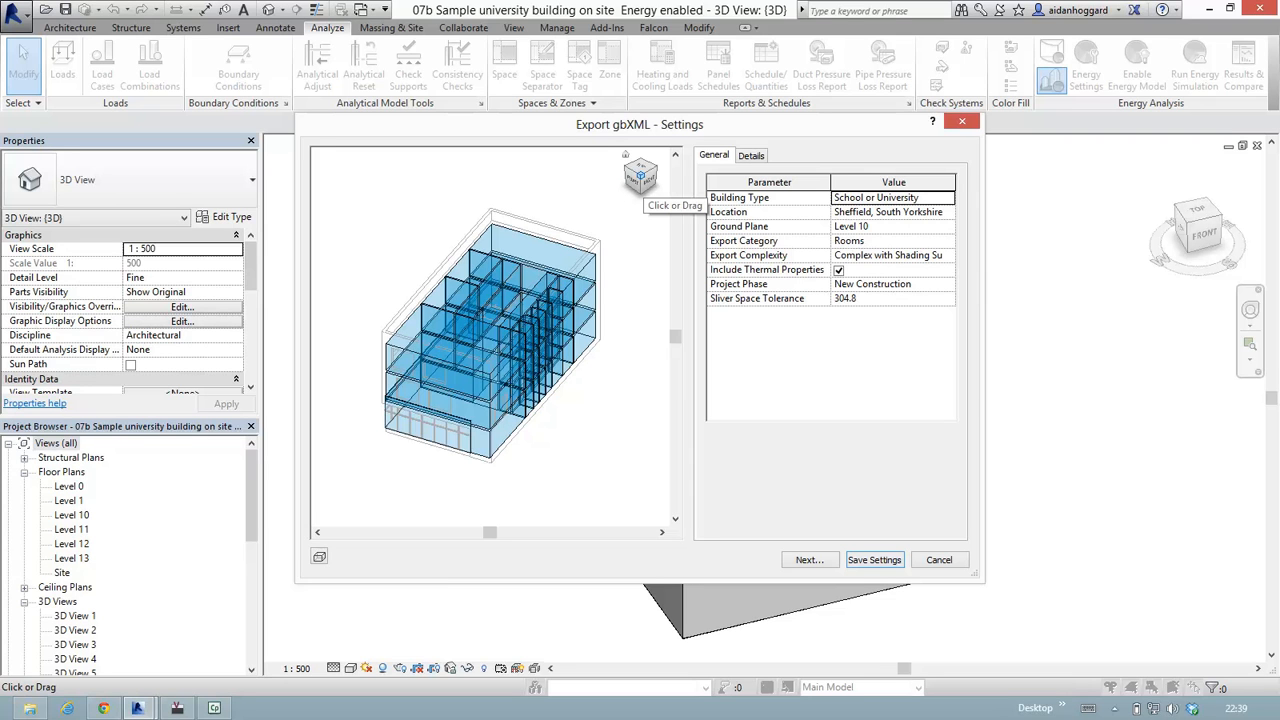
pyautogui.click(639, 171)
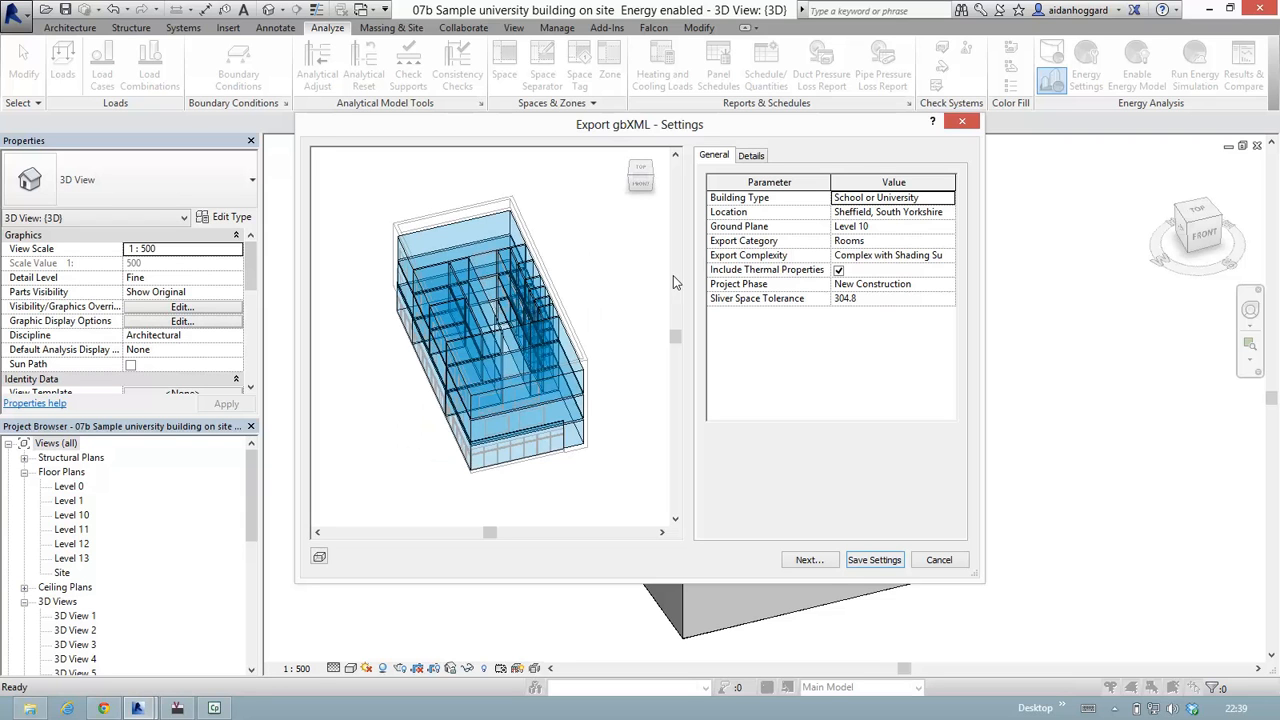
# Step: In the export details, examine the rooms listed under Level 10 and Level 11, then collapse both levels
pyautogui.click(752, 157)
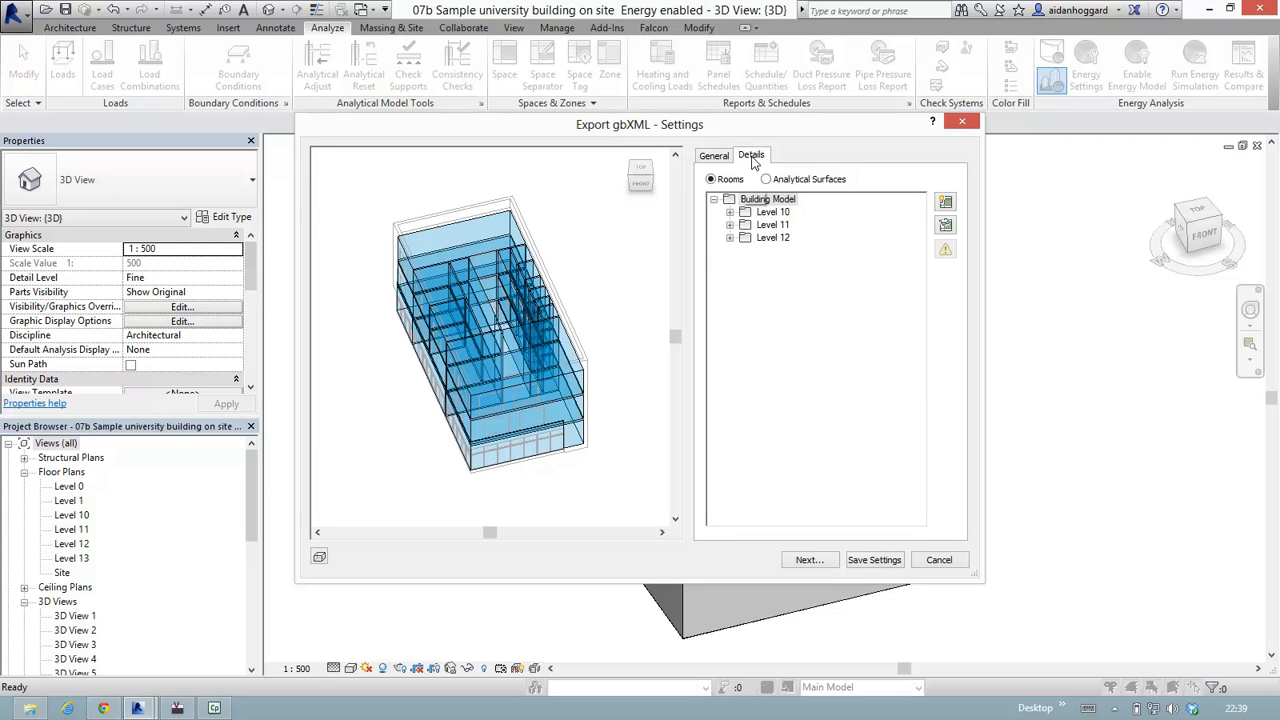
pyautogui.click(730, 212)
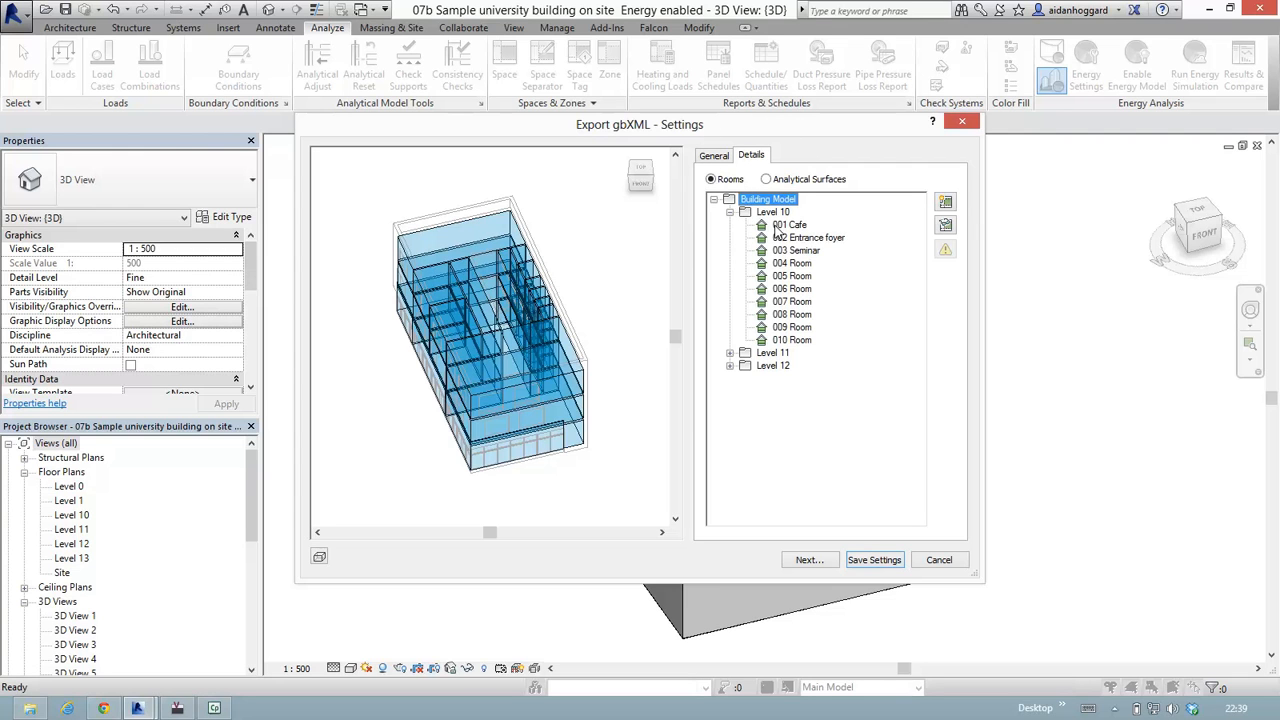
pyautogui.click(730, 353)
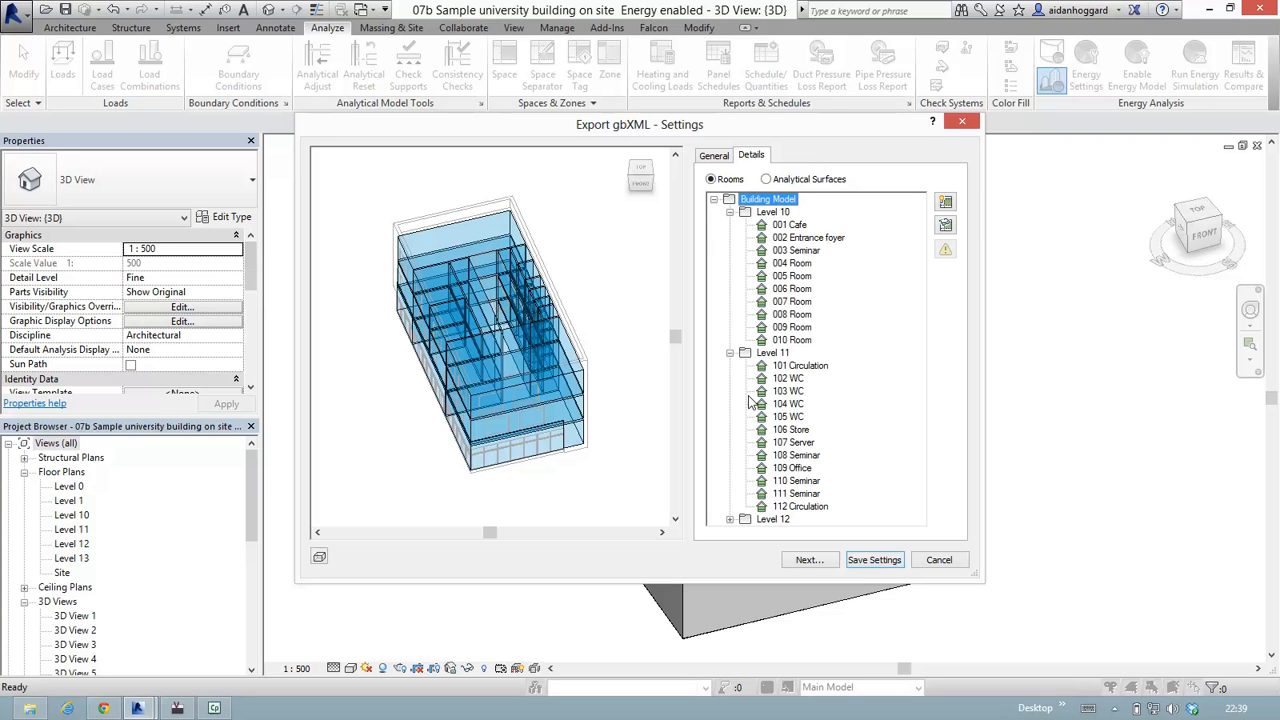
pyautogui.click(730, 354)
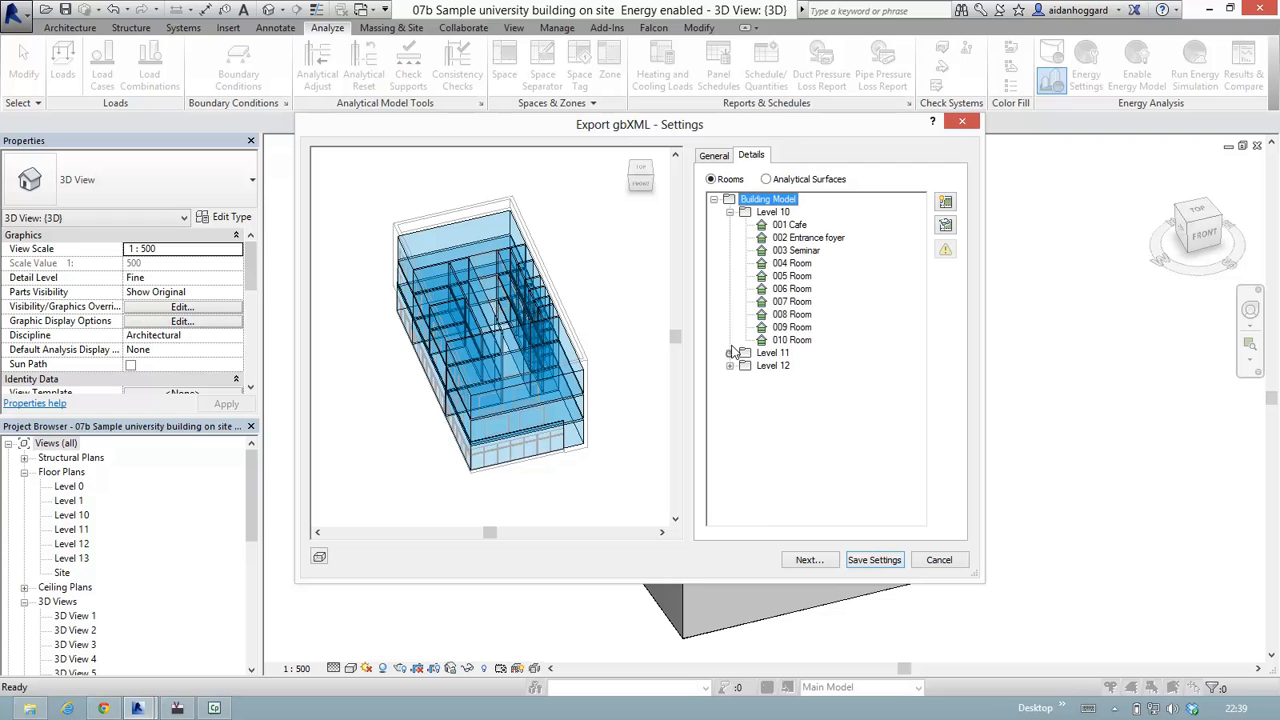
pyautogui.click(730, 213)
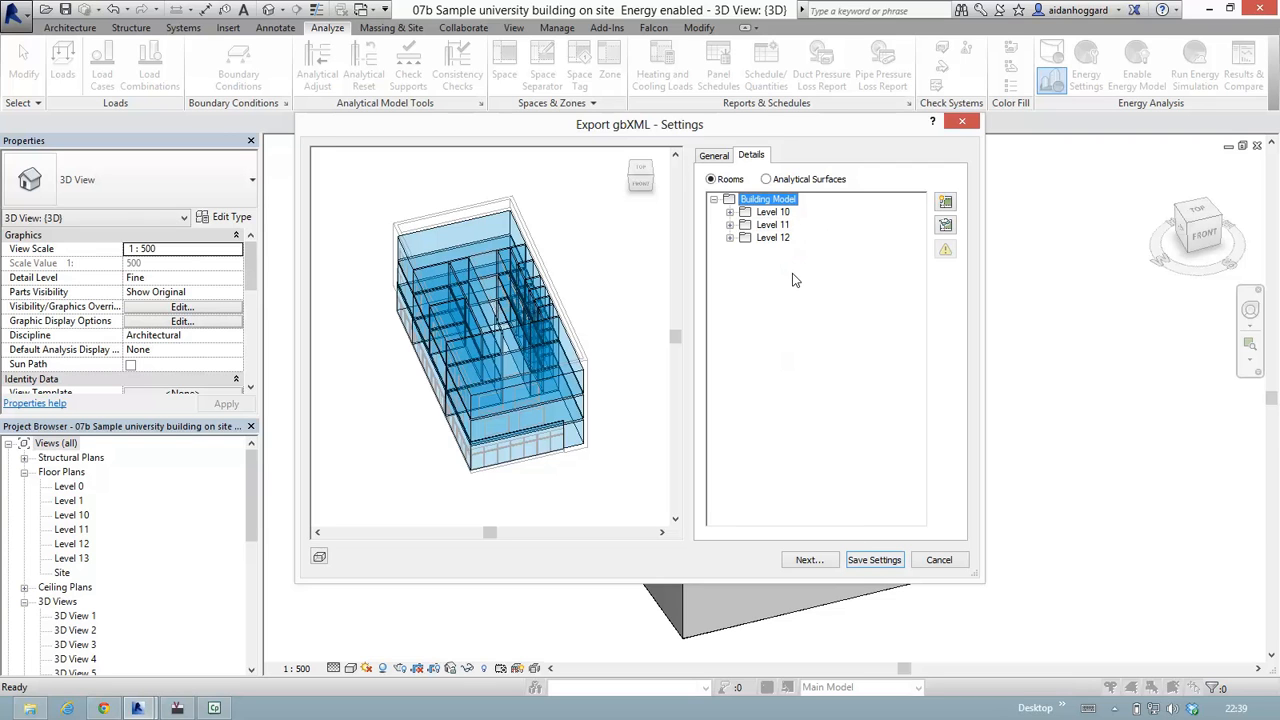
# Step: Inspect the export preview as analytical surfaces from another side, then return it to rooms and orbit around the building
pyautogui.click(766, 180)
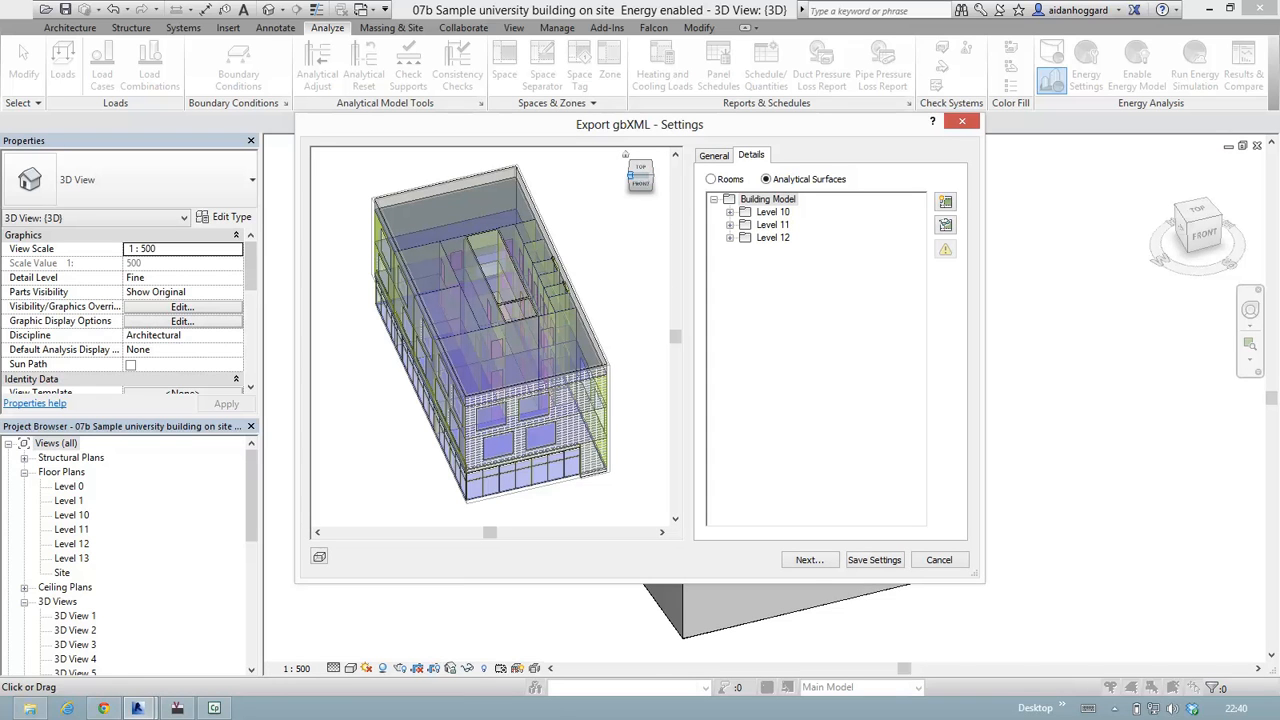
pyautogui.click(632, 178)
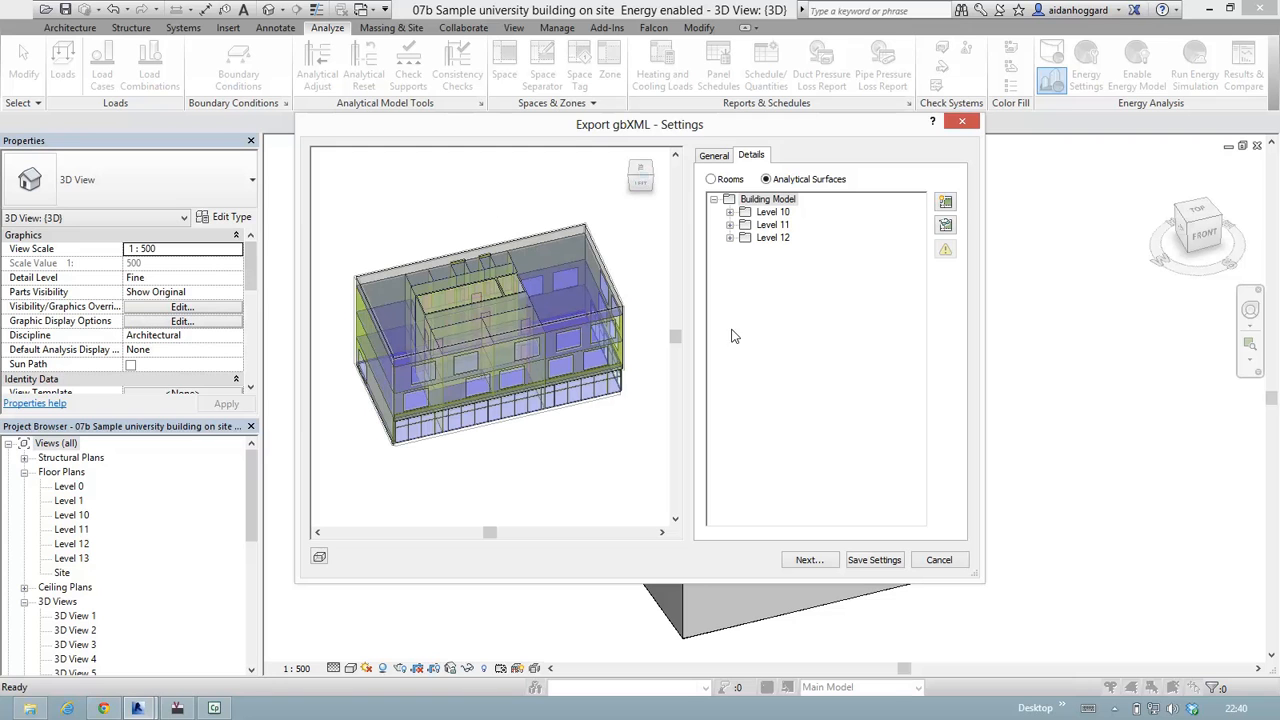
pyautogui.click(711, 180)
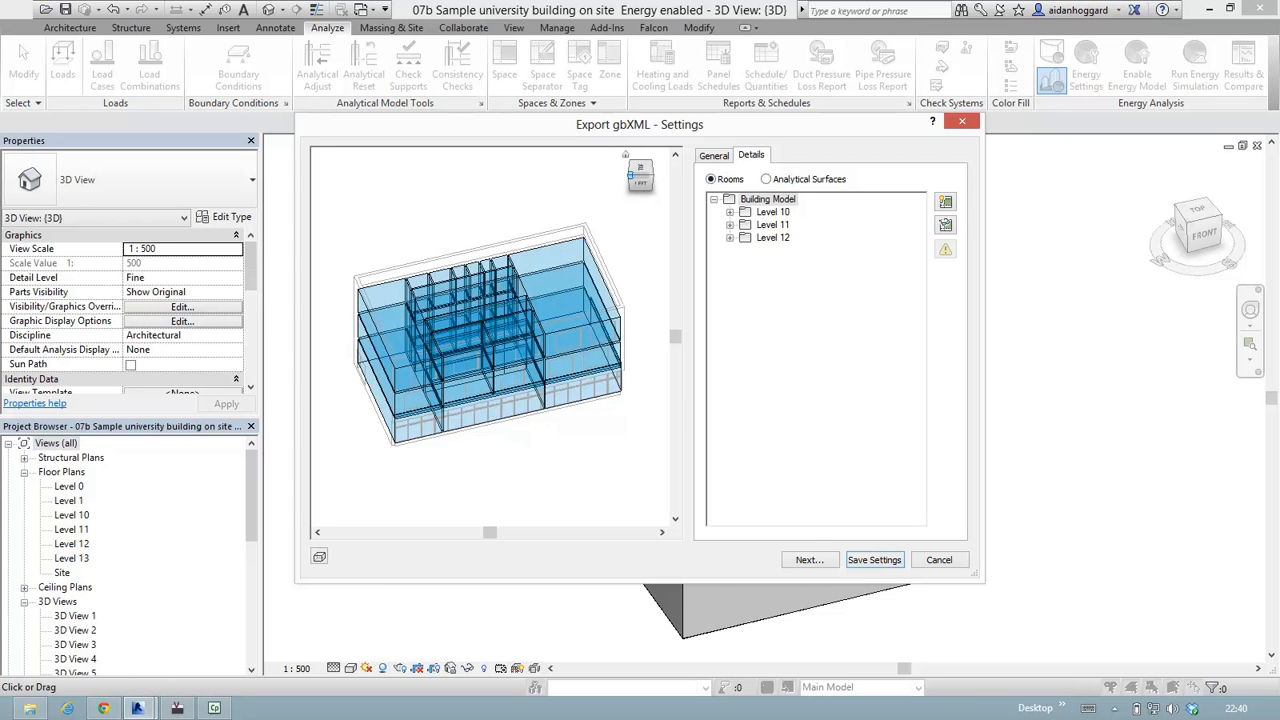
pyautogui.moveTo(630, 177); pyautogui.dragTo(720, 195)
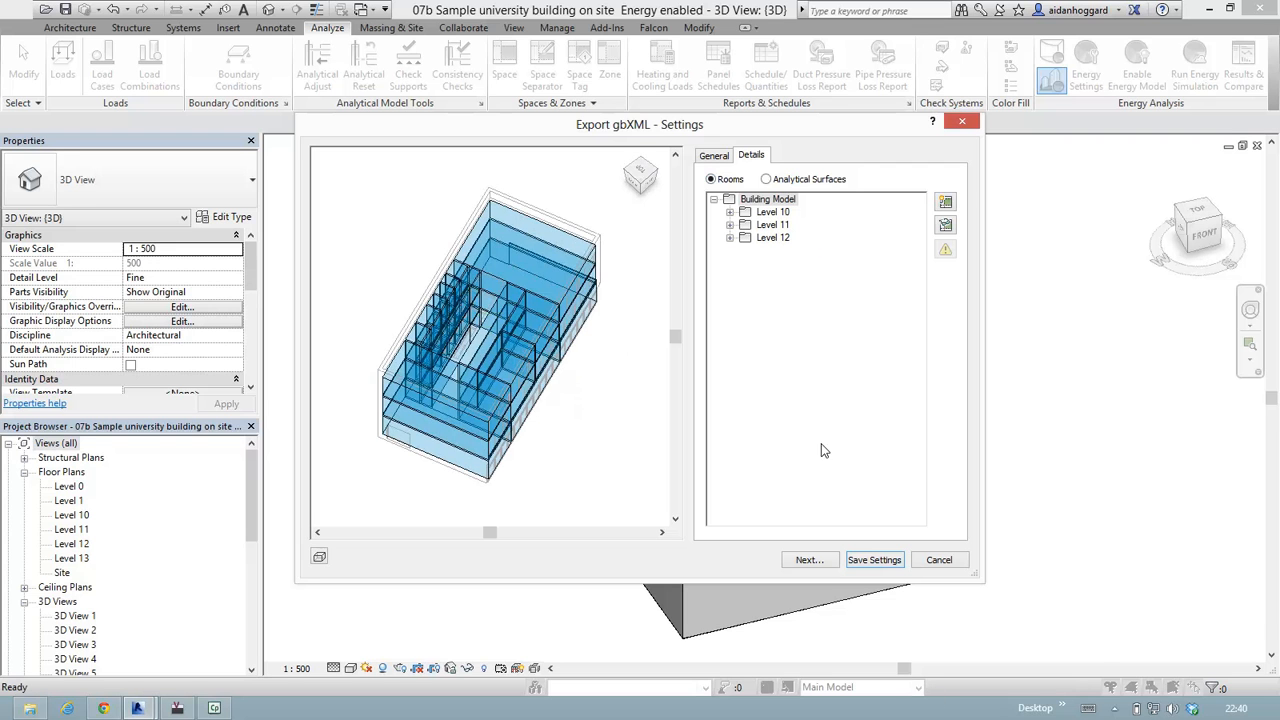
# Step: Export the gbXML as "07b Sample university building on site Energy enabled.xml" into the Revit folder of "07 B Energy analysis building model"
pyautogui.click(715, 156)
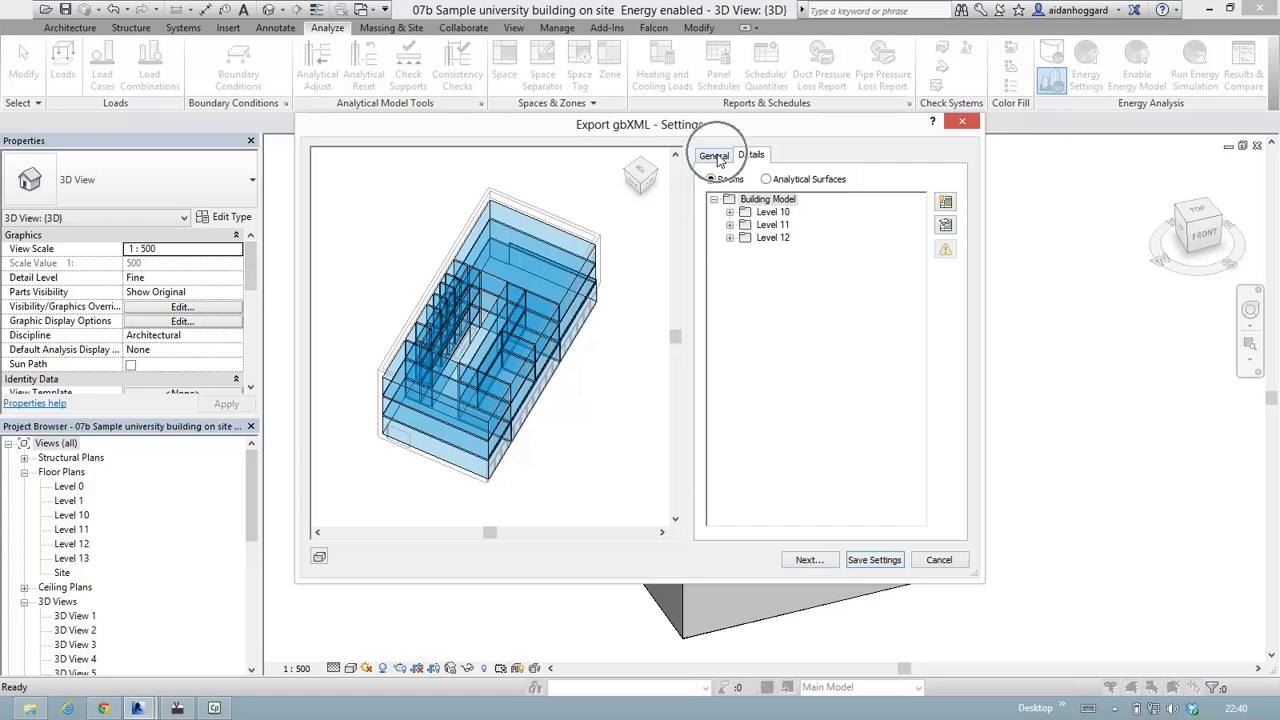
pyautogui.click(808, 560)
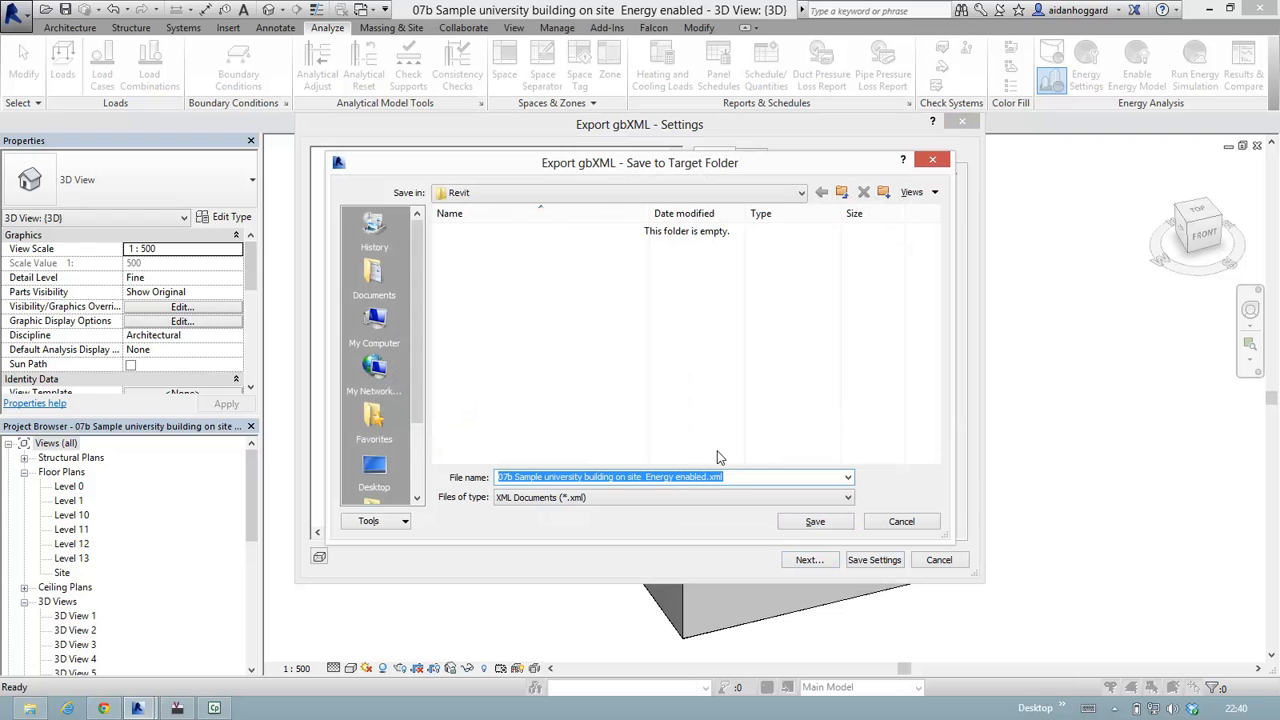
pyautogui.click(697, 506)
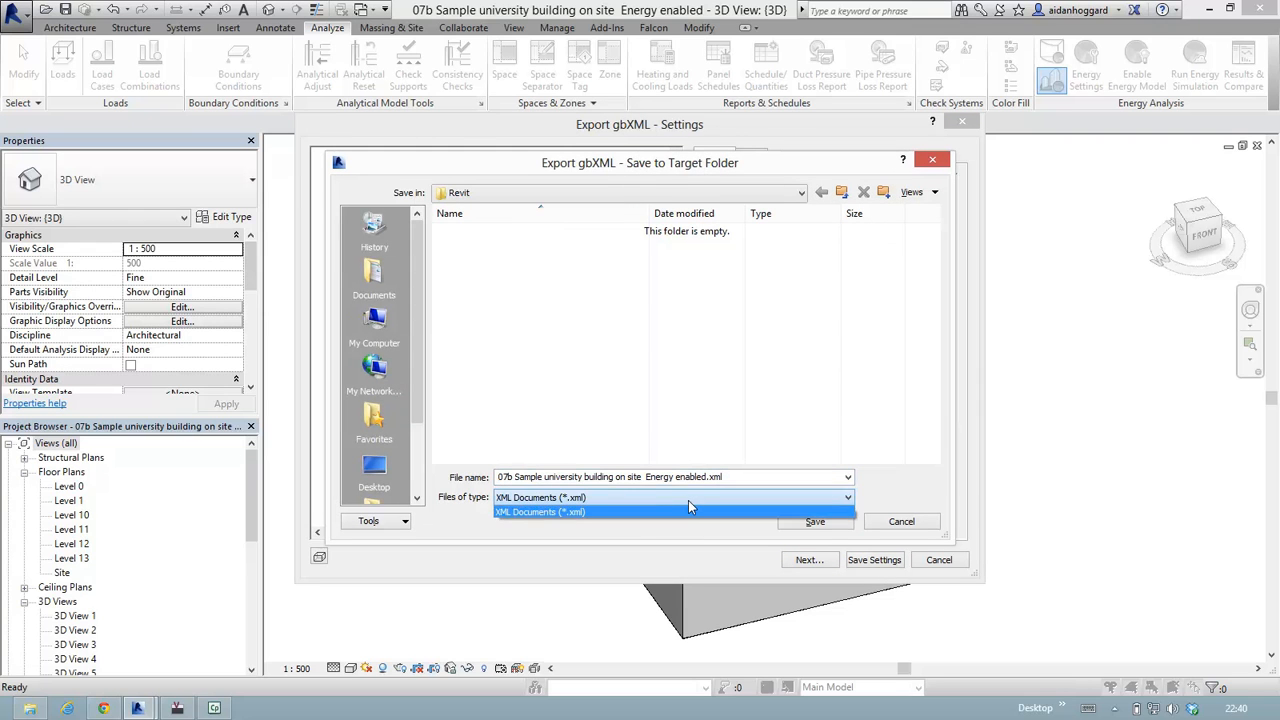
pyautogui.click(689, 500)
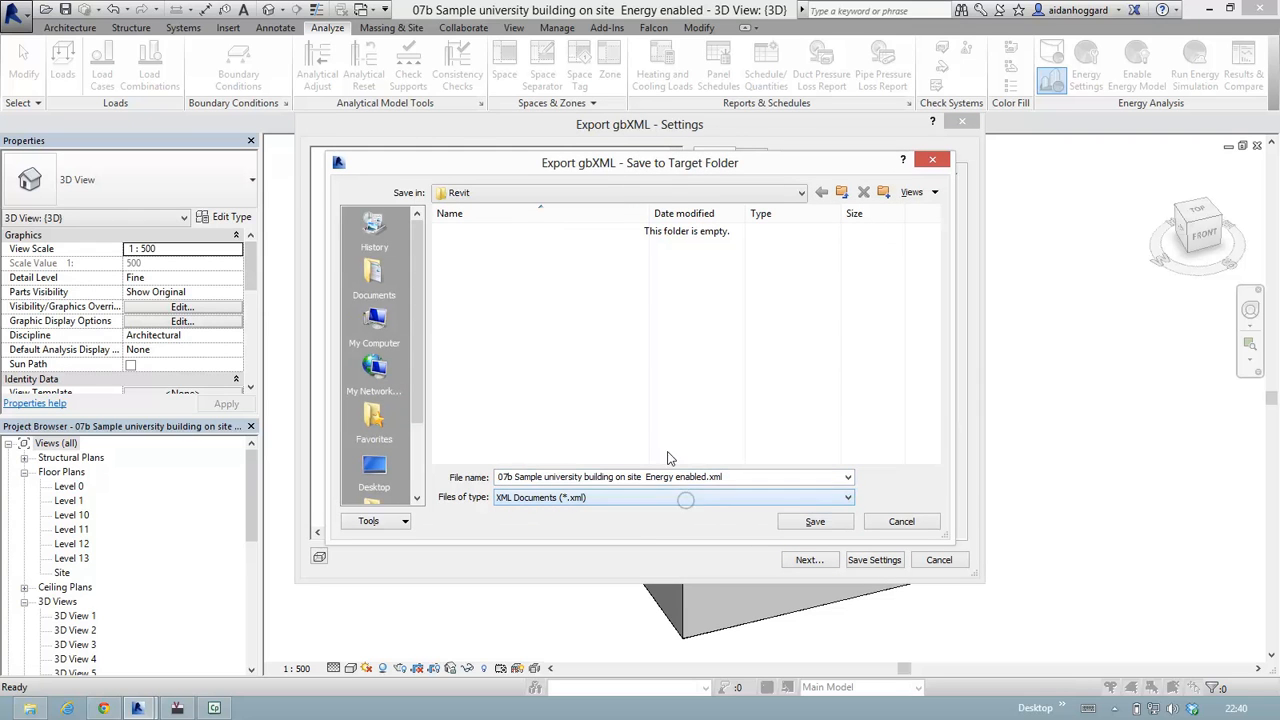
pyautogui.click(843, 194)
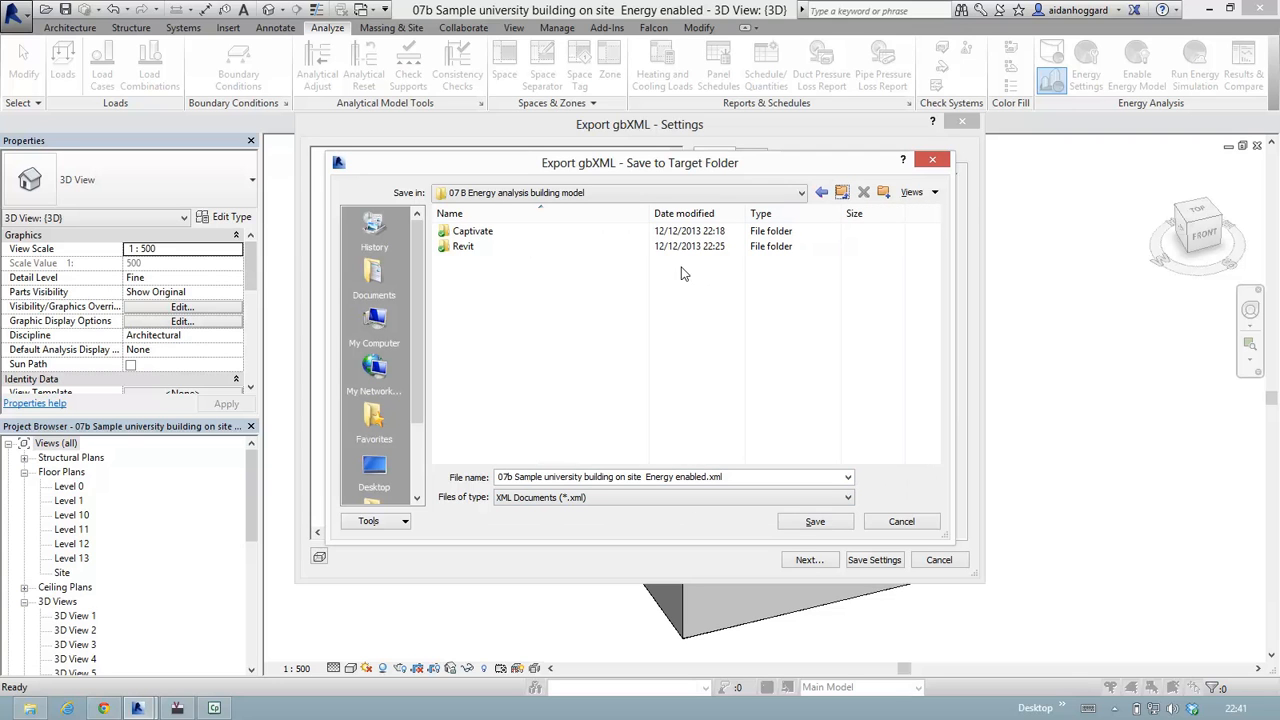
pyautogui.doubleClick(464, 250)
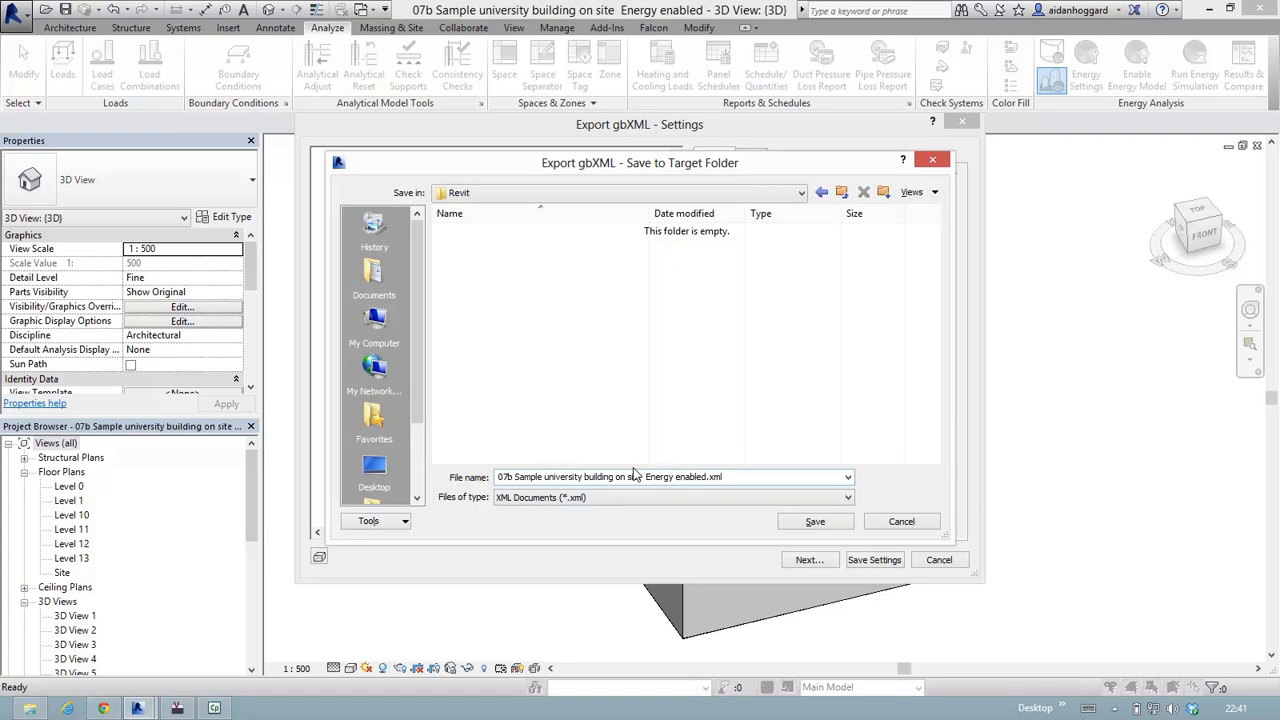
pyautogui.click(812, 524)
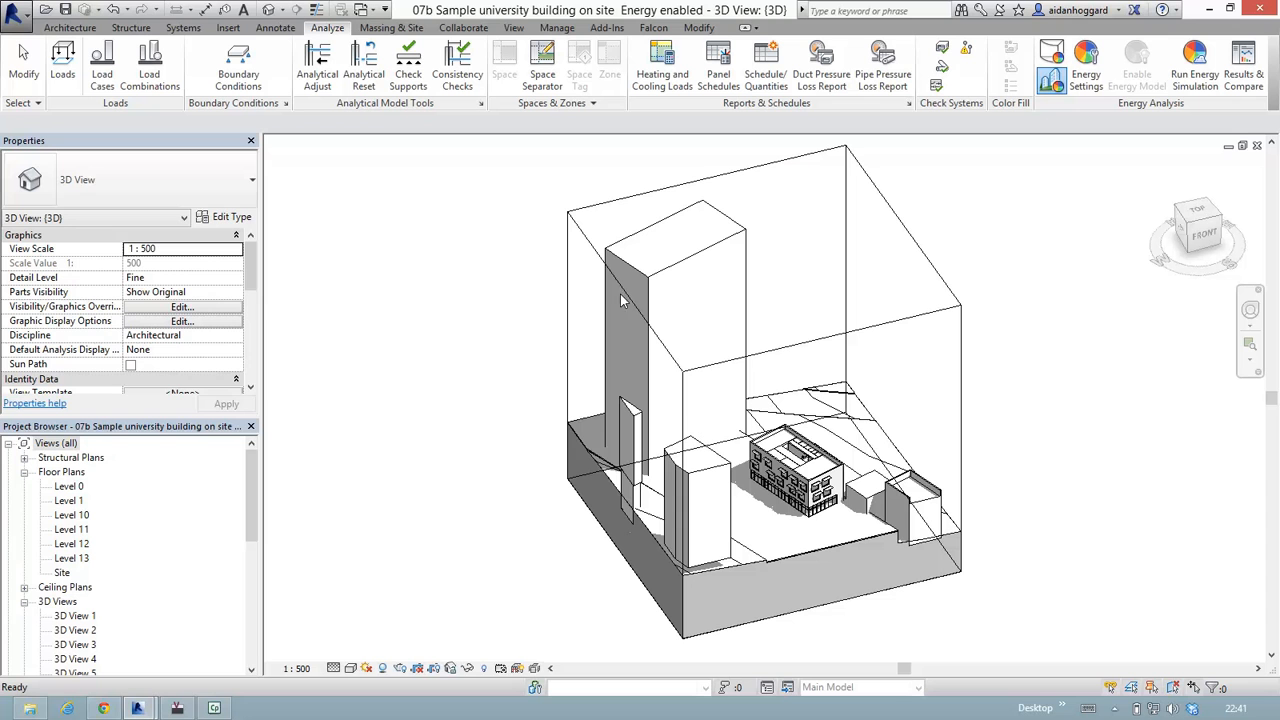
# Step: Switch to File Explorer and open the Revit folder under "07 B Energy analysis building model" to check for the exported XML file
pyautogui.click(32, 709)
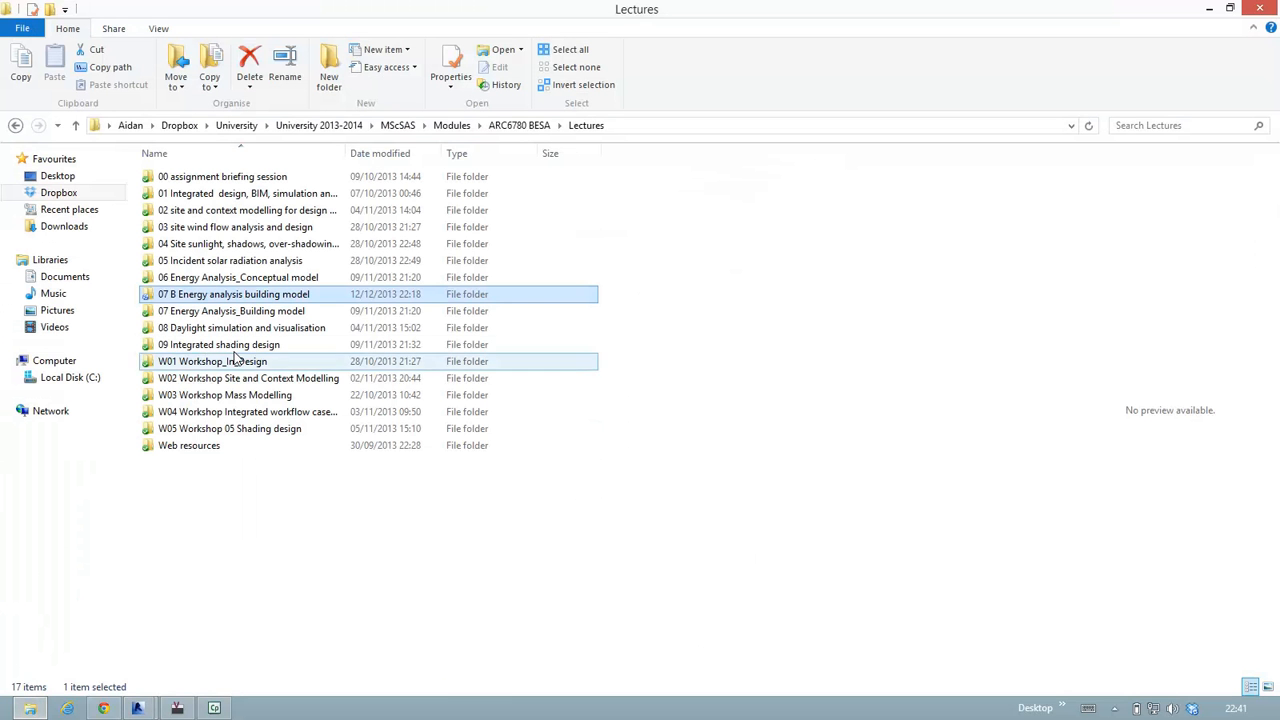
pyautogui.doubleClick(193, 297)
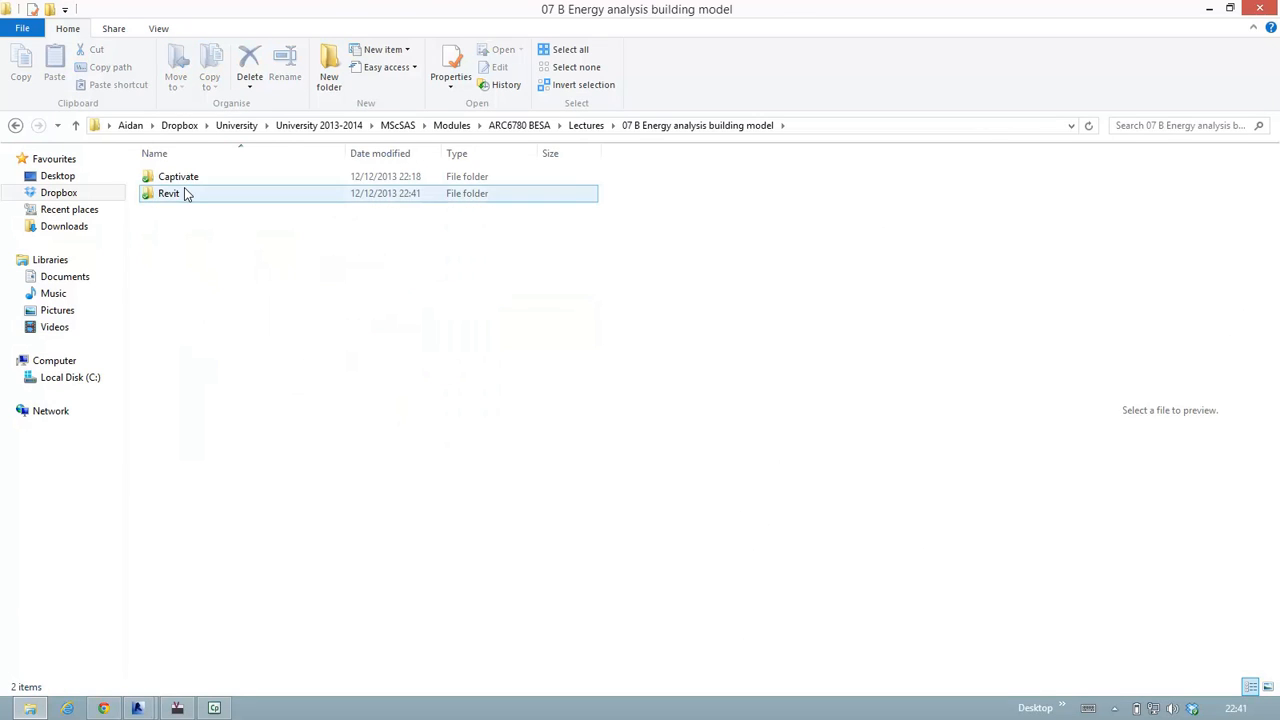
pyautogui.doubleClick(179, 198)
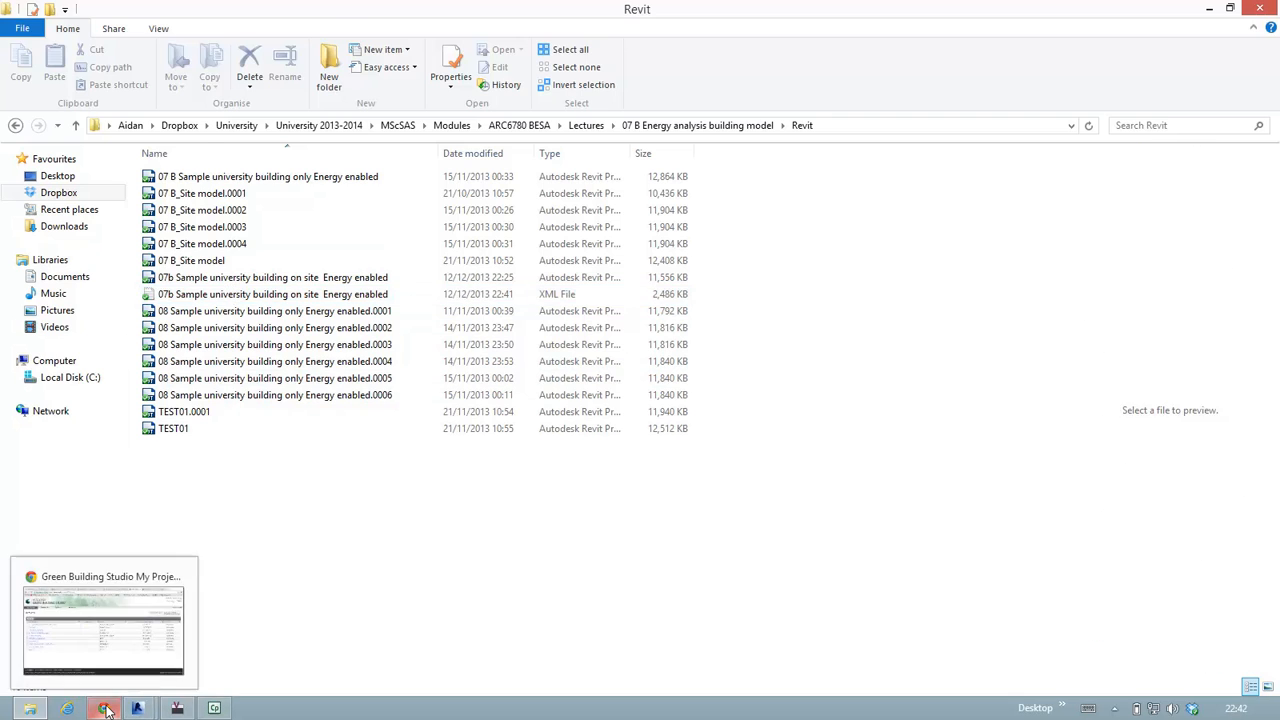
# Step: Switch to Green Building Studio in Chrome and start a new project named "University Mixed use building"
pyautogui.click(153, 661)
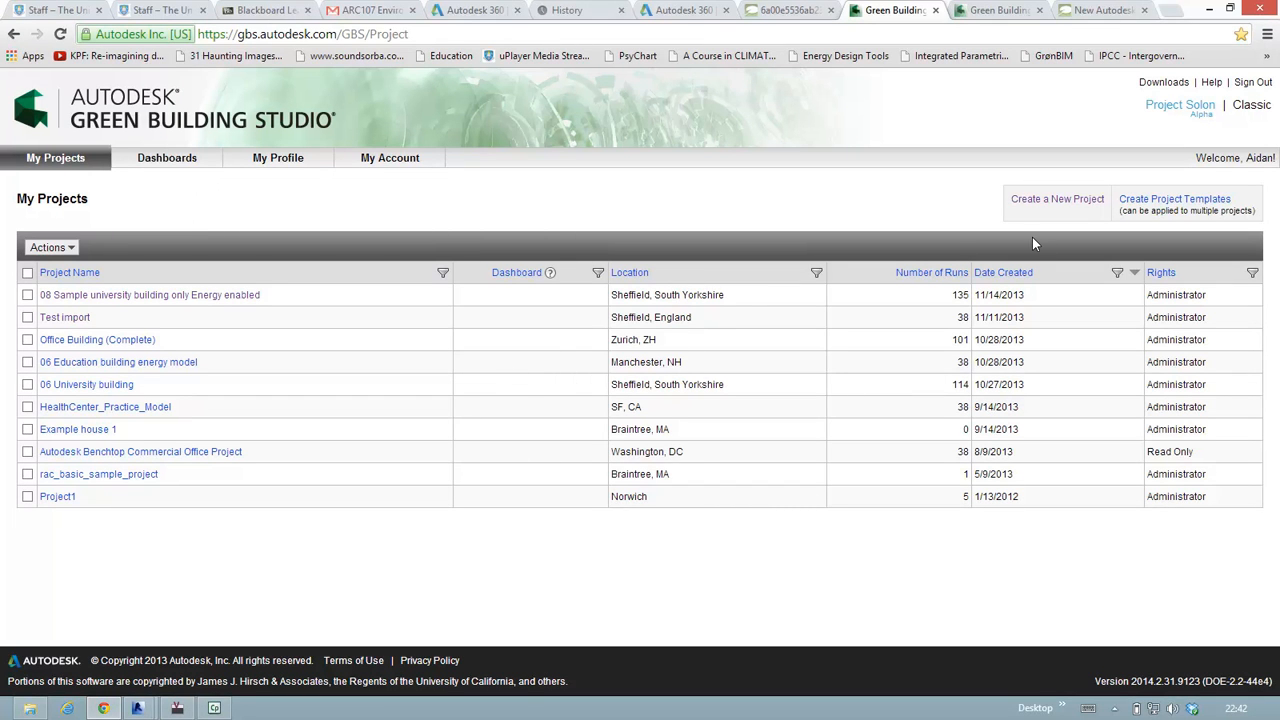
pyautogui.click(1022, 205)
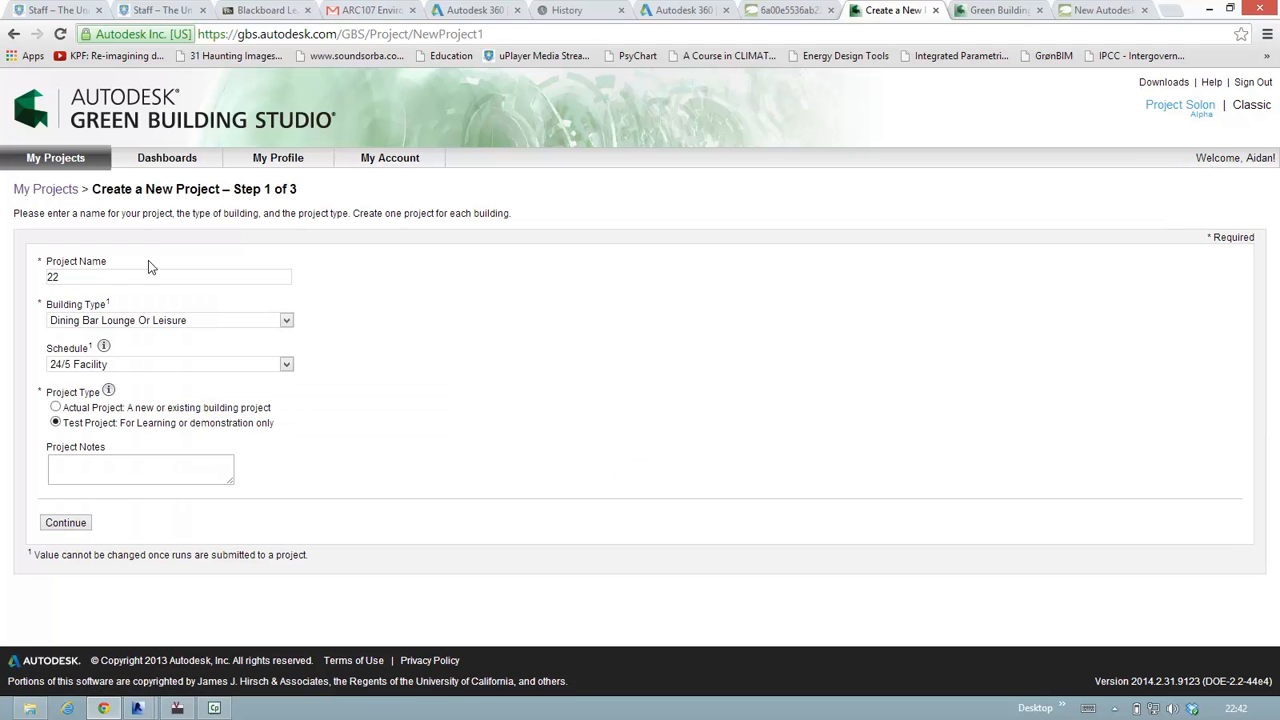
pyautogui.click(102, 280)
pyautogui.moveTo(88, 279); pyautogui.dragTo(41, 273)
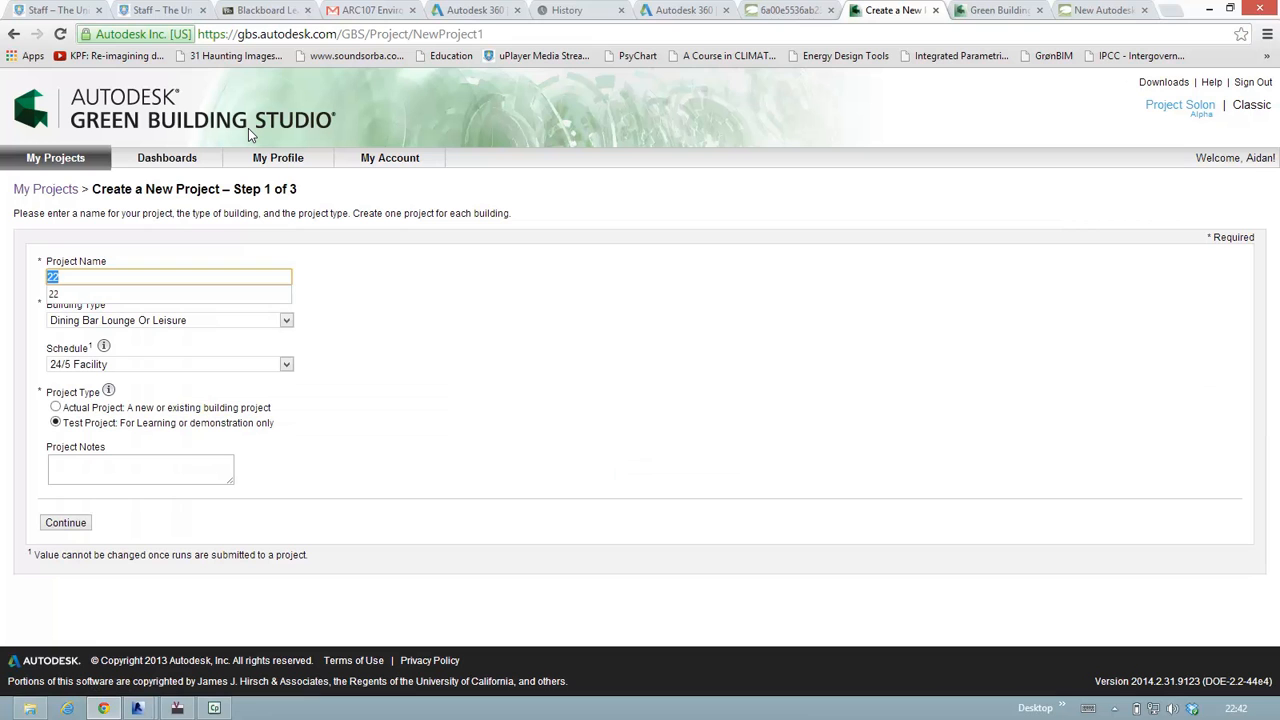
pyautogui.write('UNiversity')
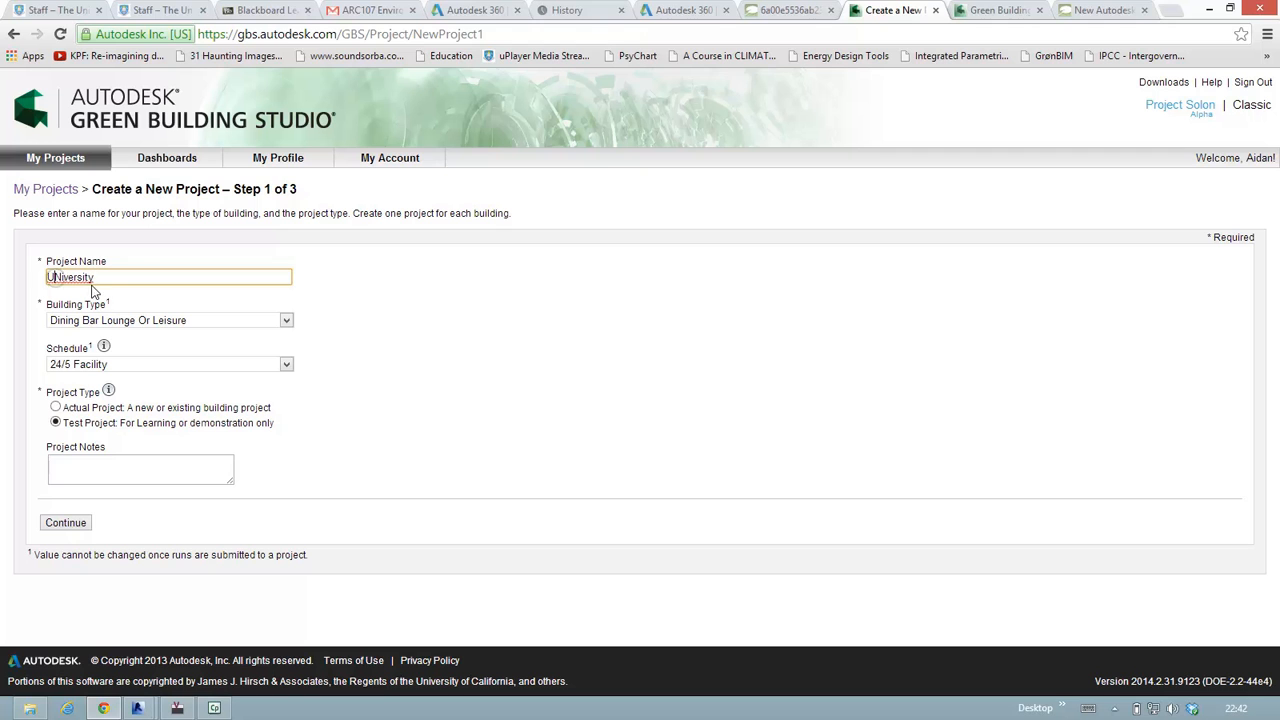
pyautogui.press('Delete')
pyautogui.write('ng')
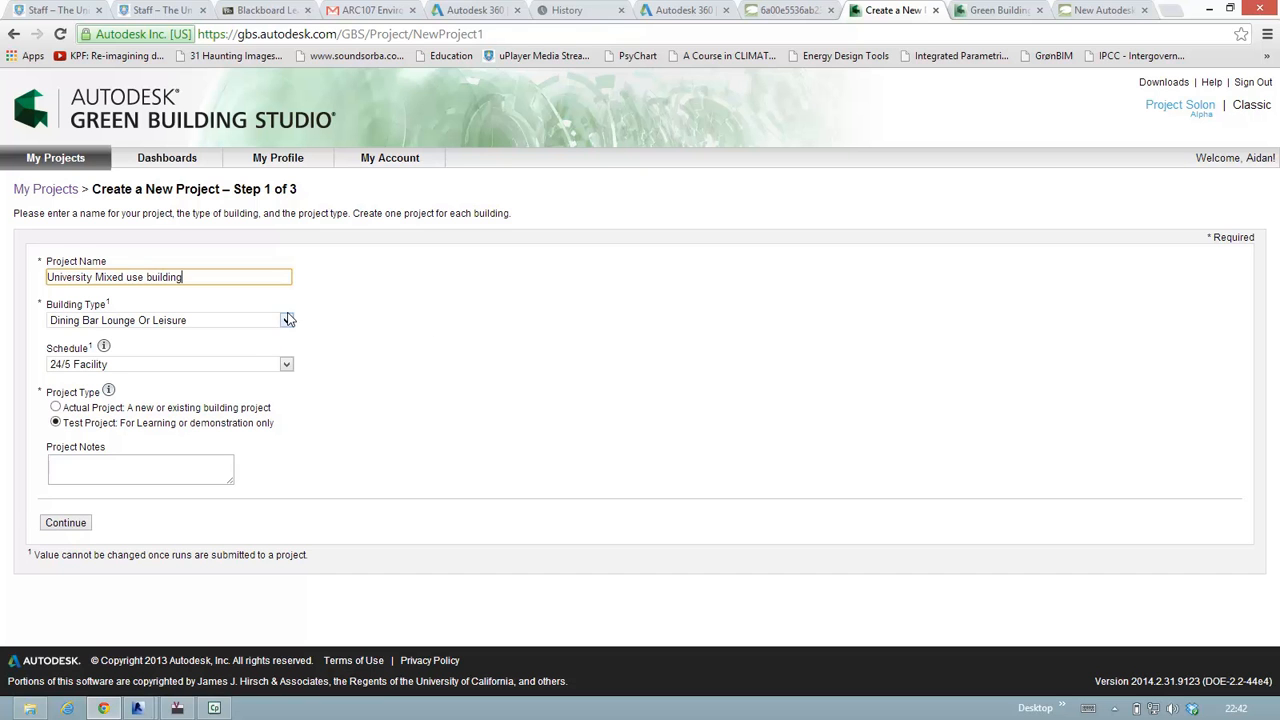
# Step: Set the new project's building type to School Or University and its schedule to Default
pyautogui.click(287, 321)
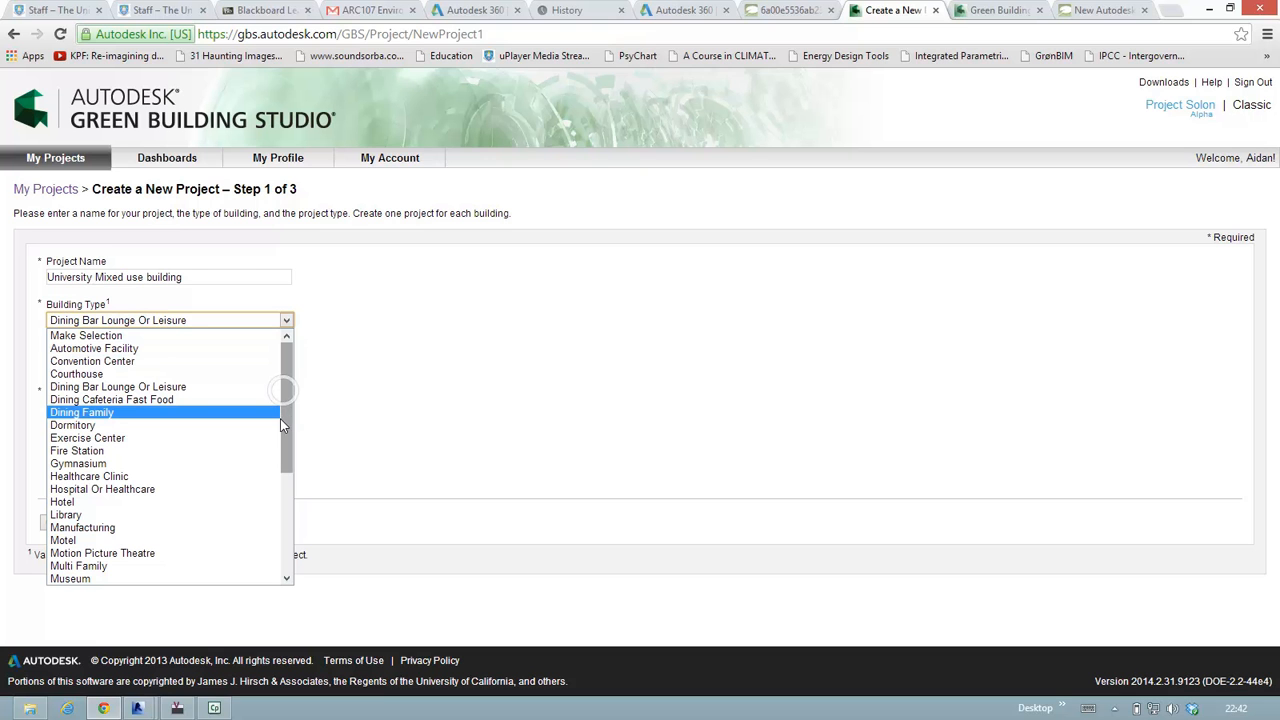
pyautogui.moveTo(284, 394); pyautogui.dragTo(268, 492)
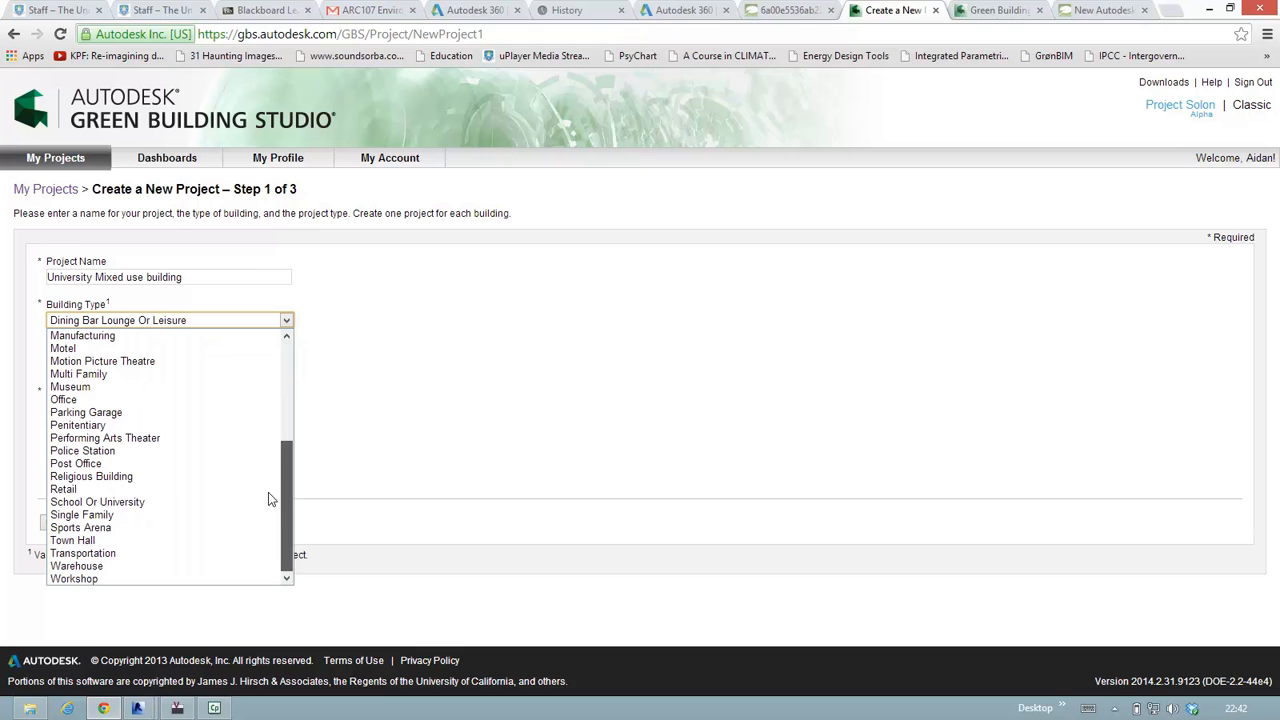
pyautogui.click(157, 503)
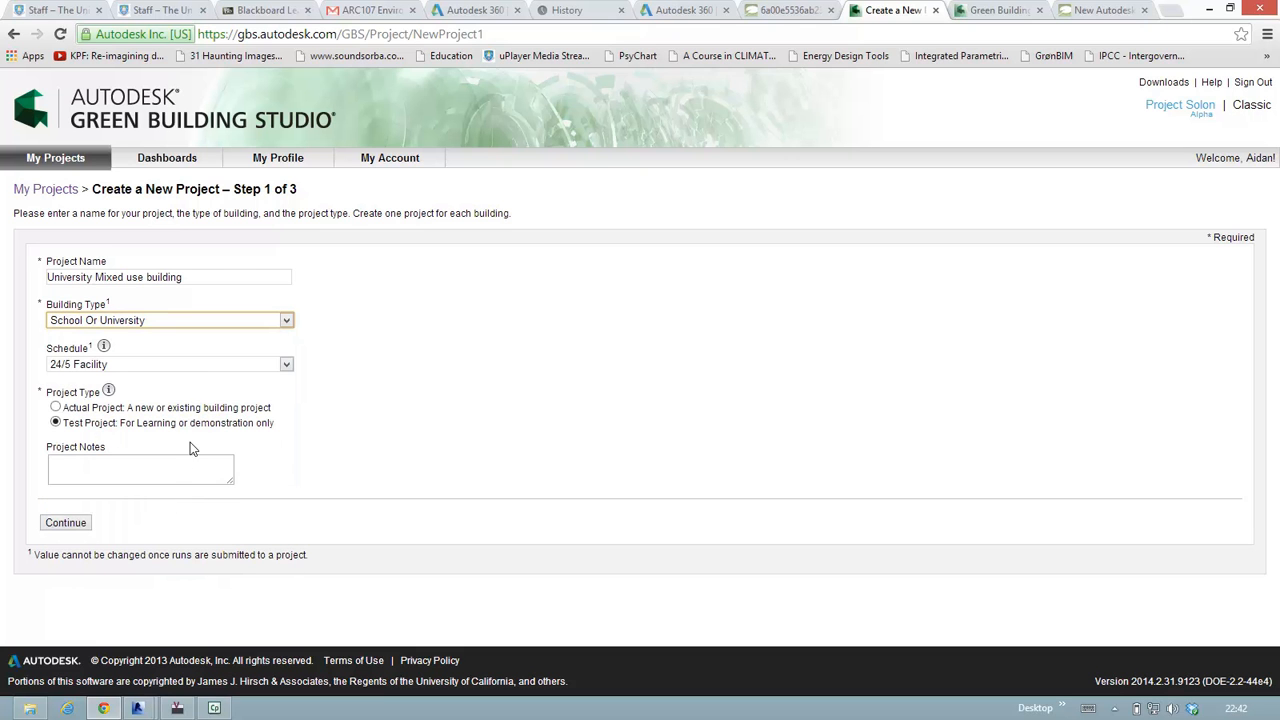
pyautogui.click(287, 365)
pyautogui.click(155, 381)
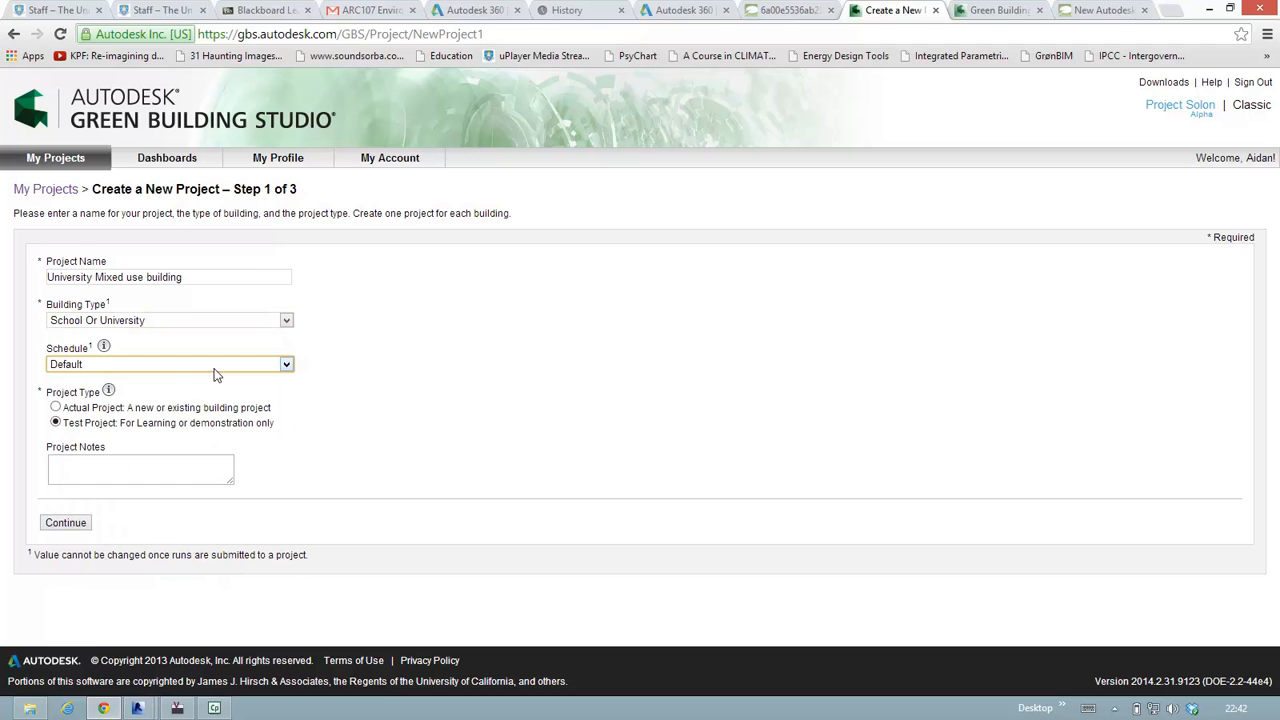
# Step: Add project notes beginning with "Cafe and academi" and continue to the project location page
pyautogui.moveTo(93, 355)
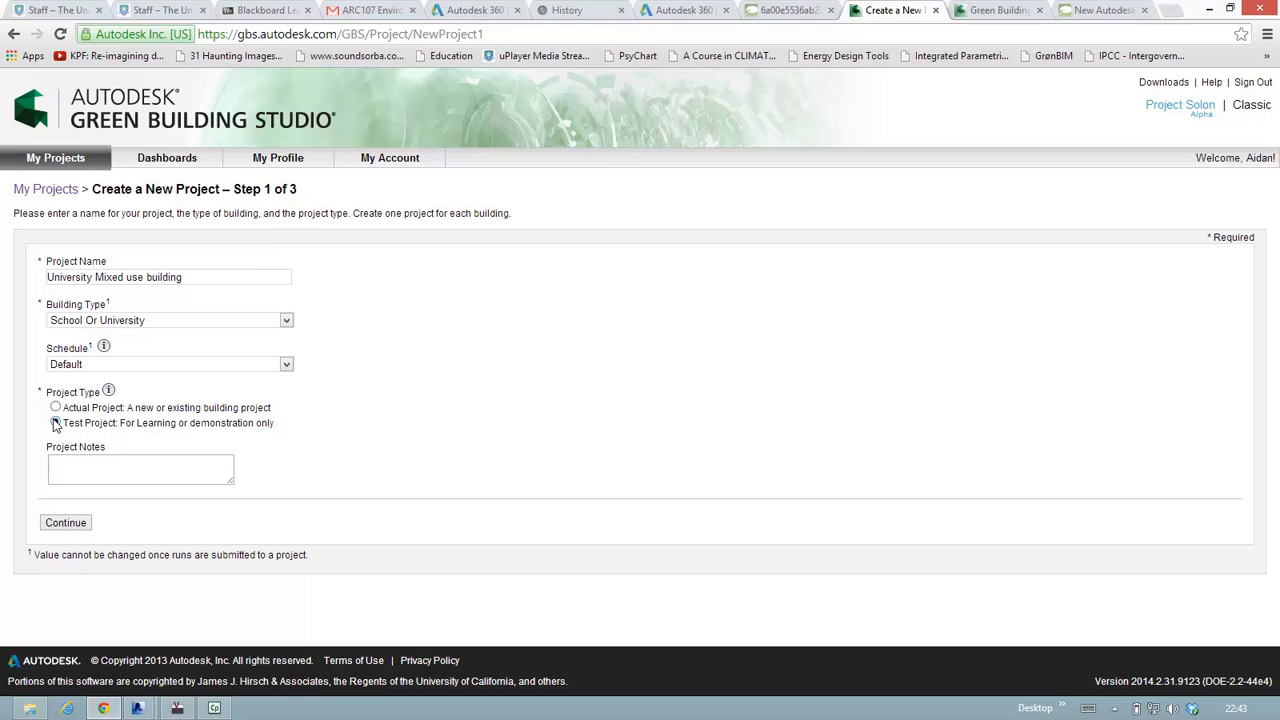
pyautogui.click(69, 463)
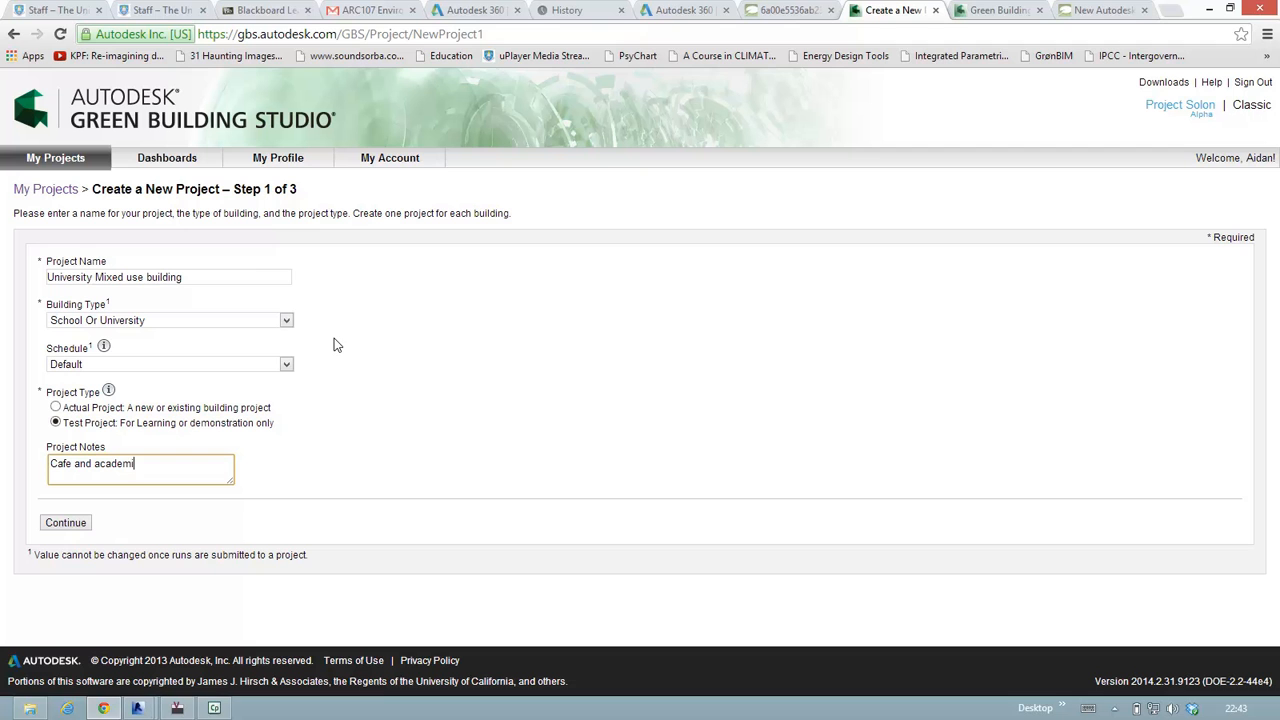
pyautogui.click(78, 524)
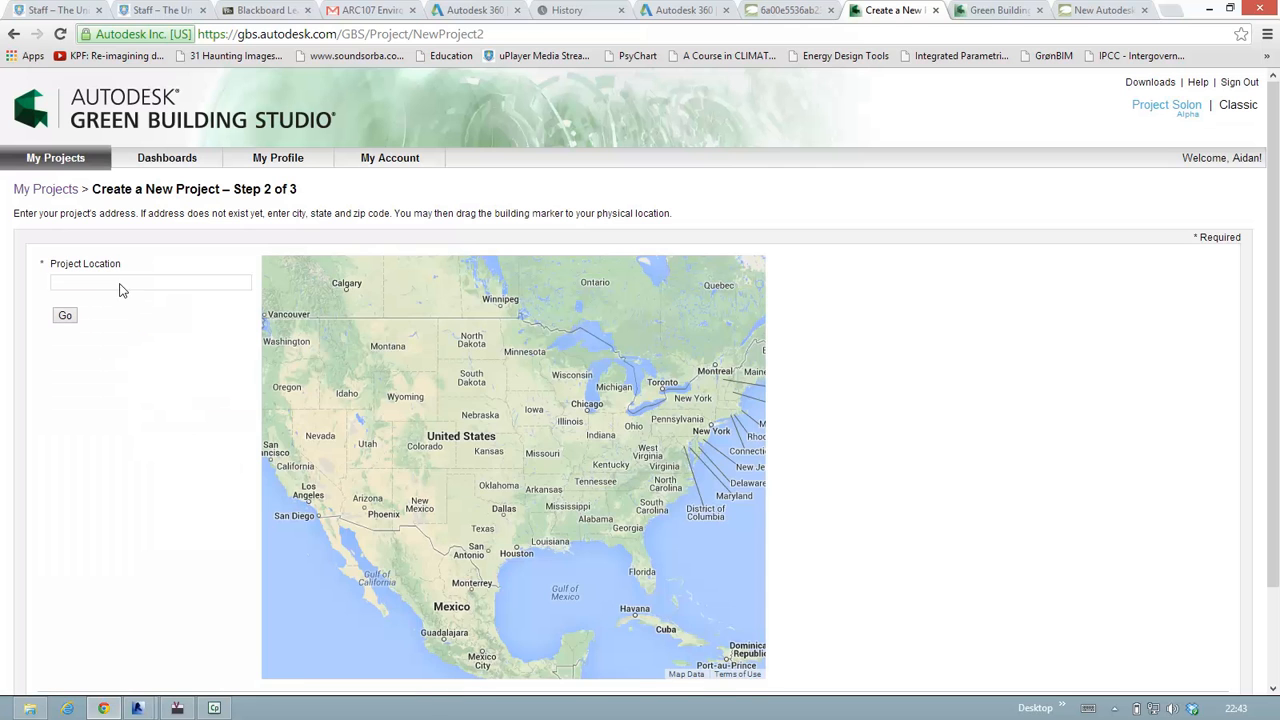
# Step: Set the project location to "sheffield uk" and look it up on the map
pyautogui.click(107, 281)
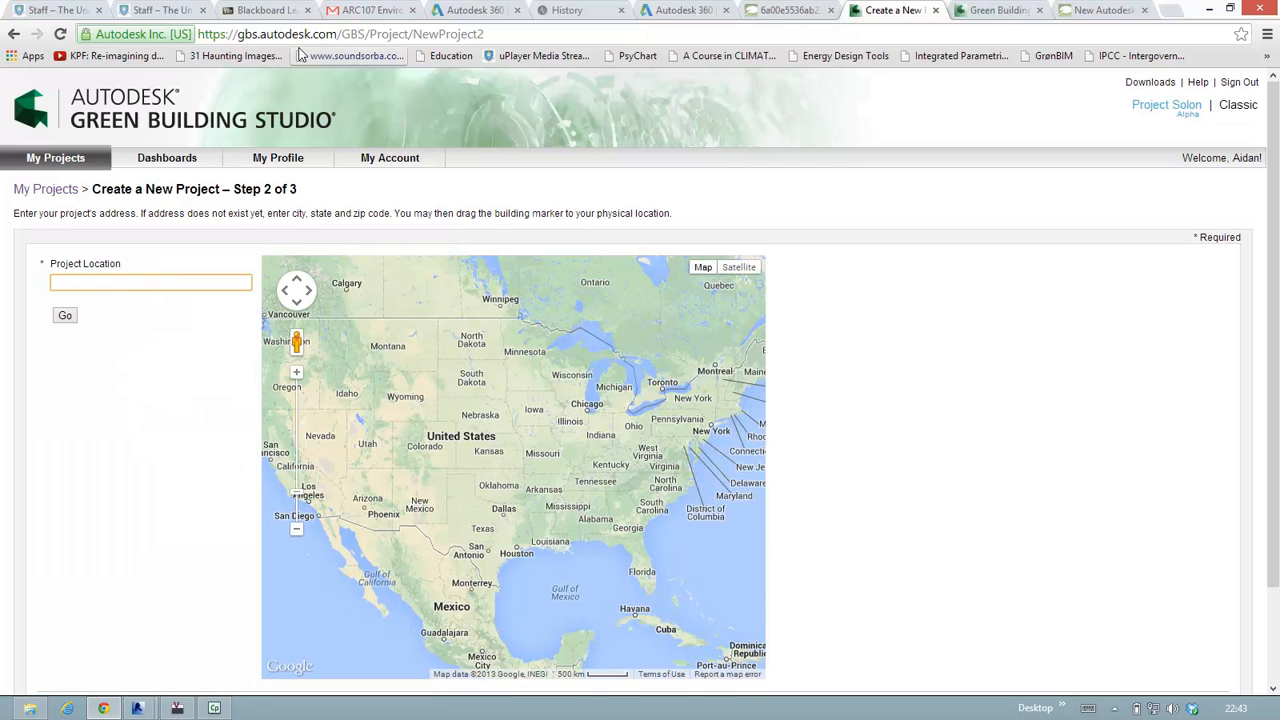
pyautogui.write('sheffield')
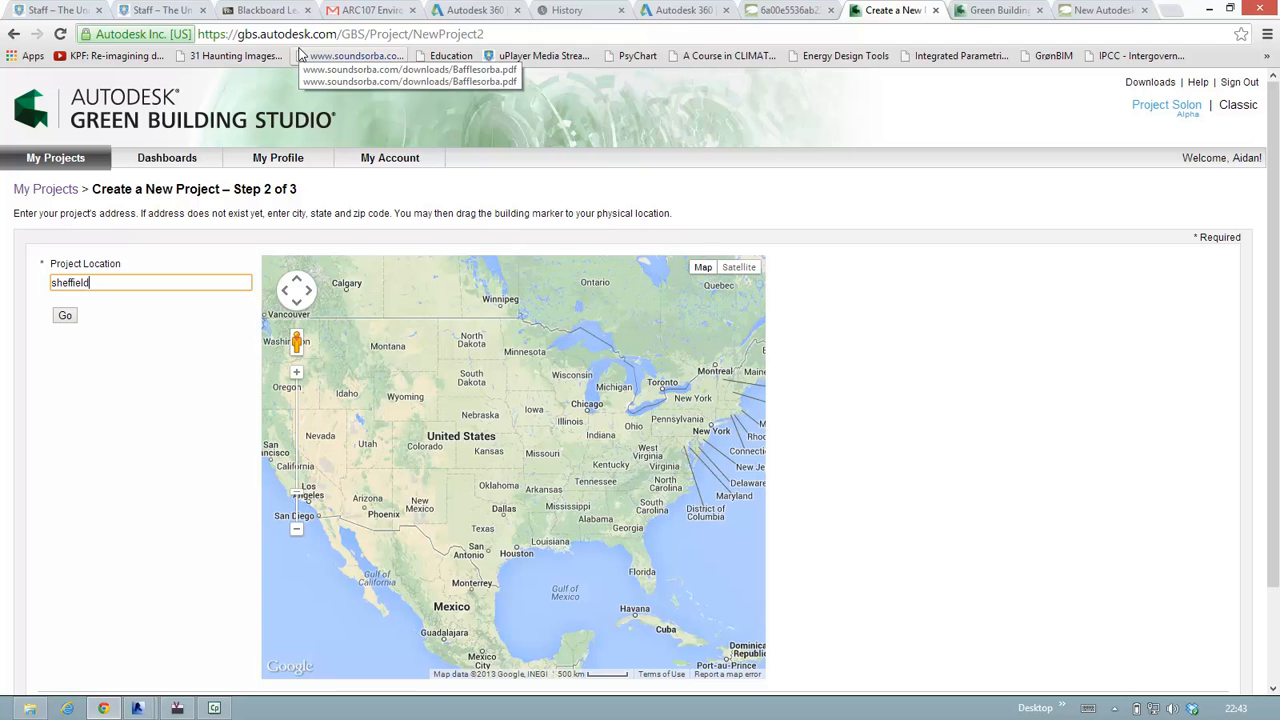
pyautogui.write(' uk')
pyautogui.press('Return')
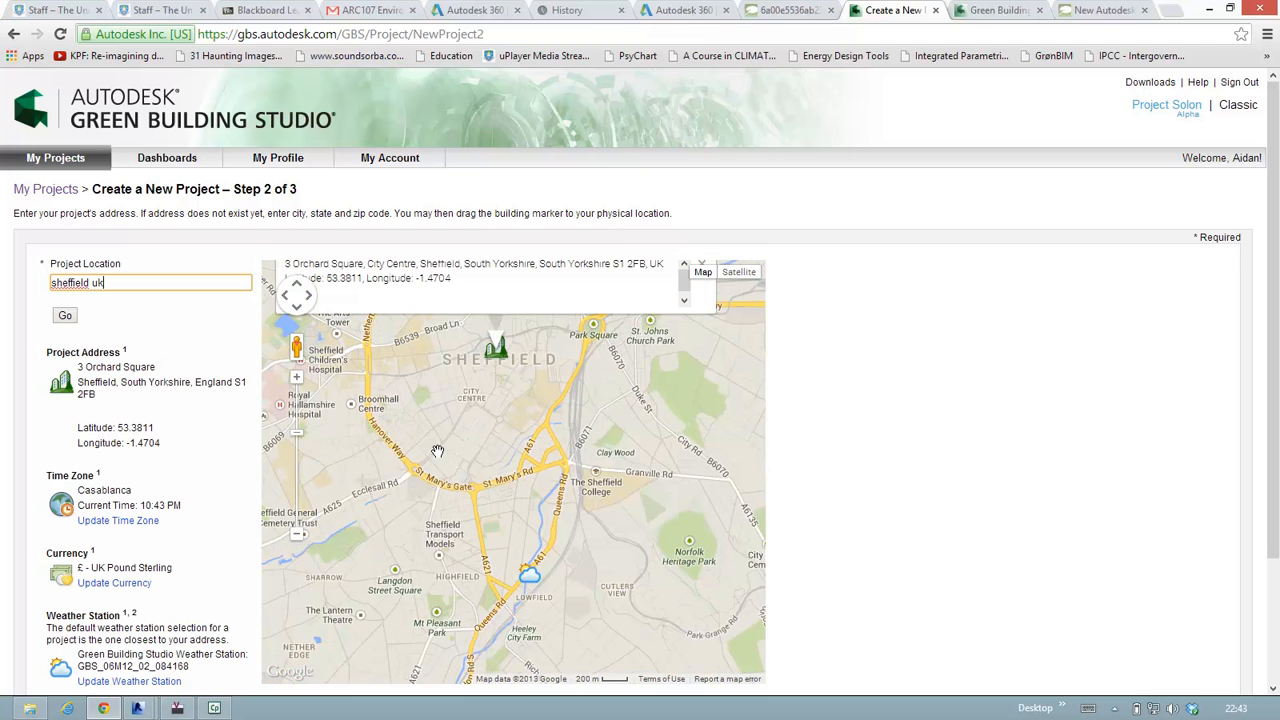
# Step: Examine the location map around Sheffield city centre at closer and wider scales to check the building marker's position
pyautogui.scroll(3, 447, 459)
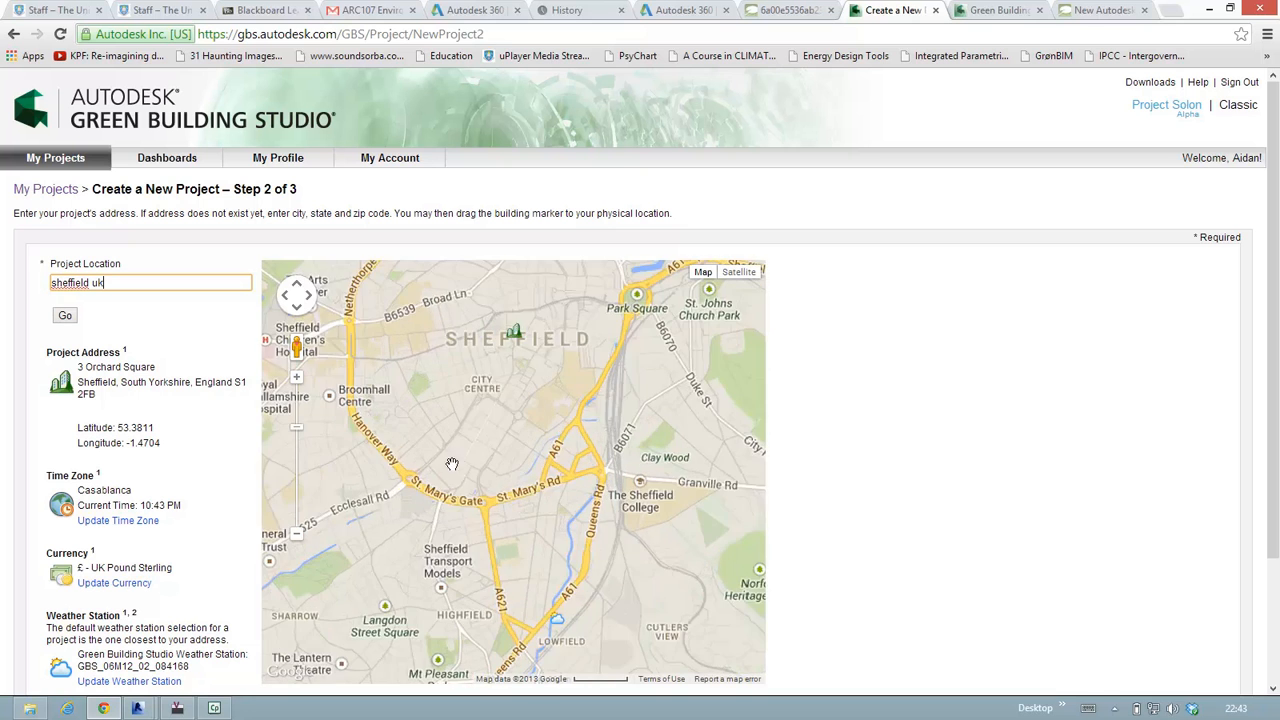
pyautogui.click(296, 538)
pyautogui.click(296, 538)
pyautogui.click(297, 539)
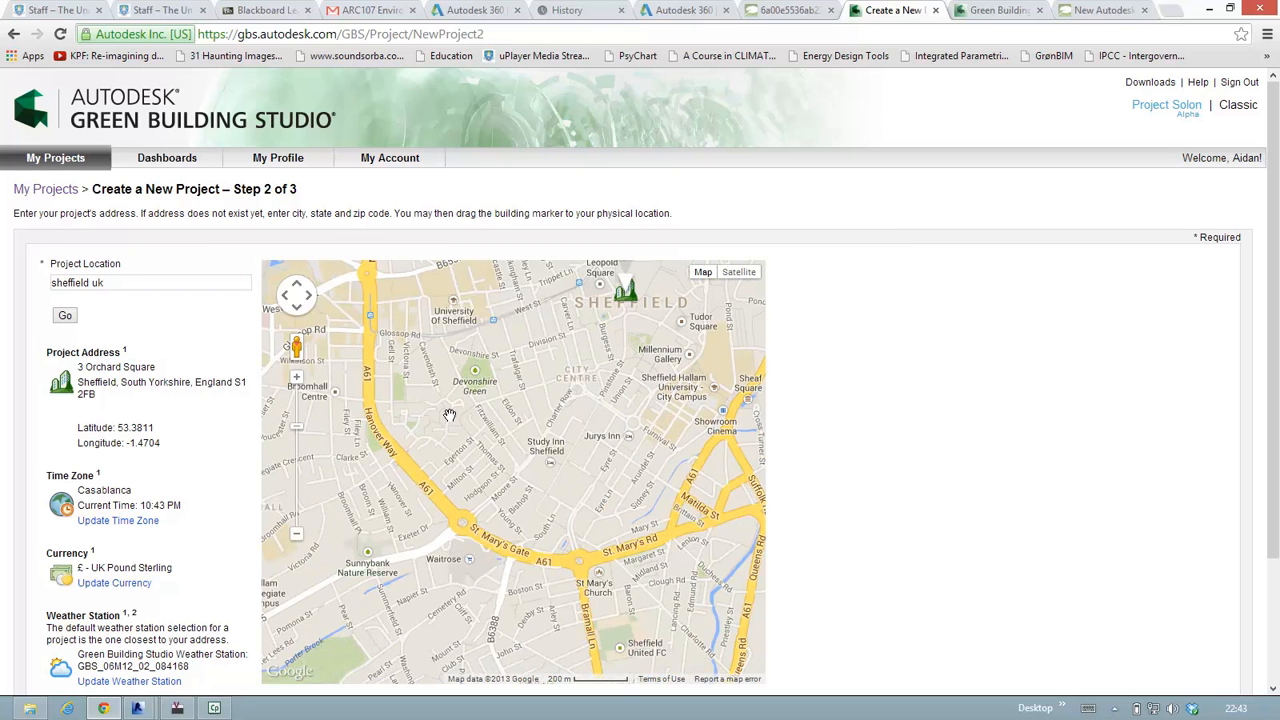
pyautogui.scroll(2, 438, 425)
pyautogui.scroll(2, 440, 440)
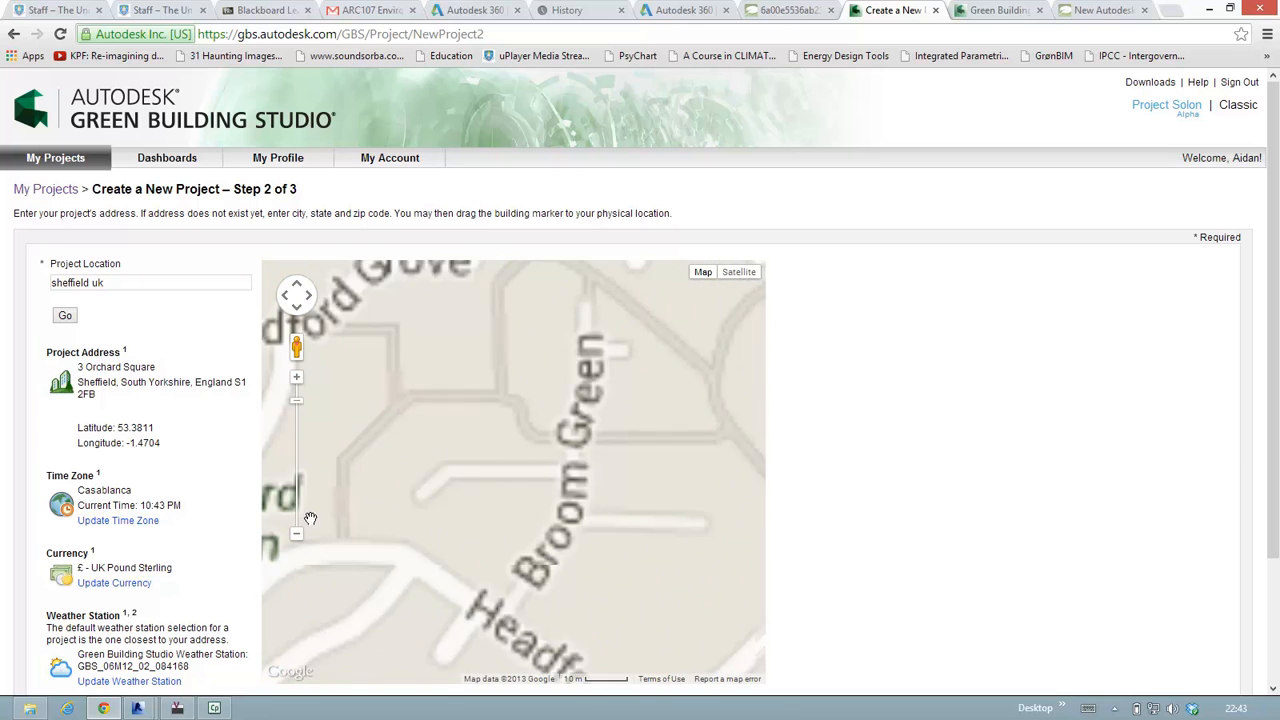
pyautogui.click(296, 535)
pyautogui.click(297, 537)
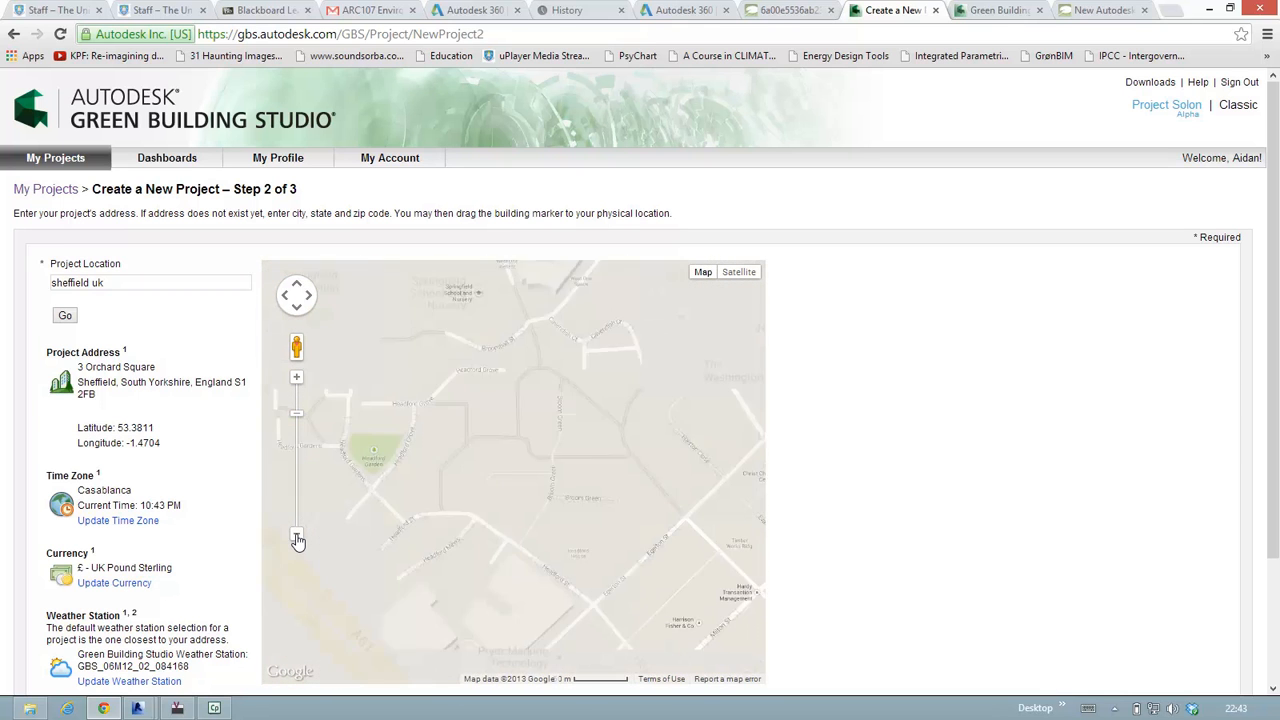
pyautogui.click(297, 537)
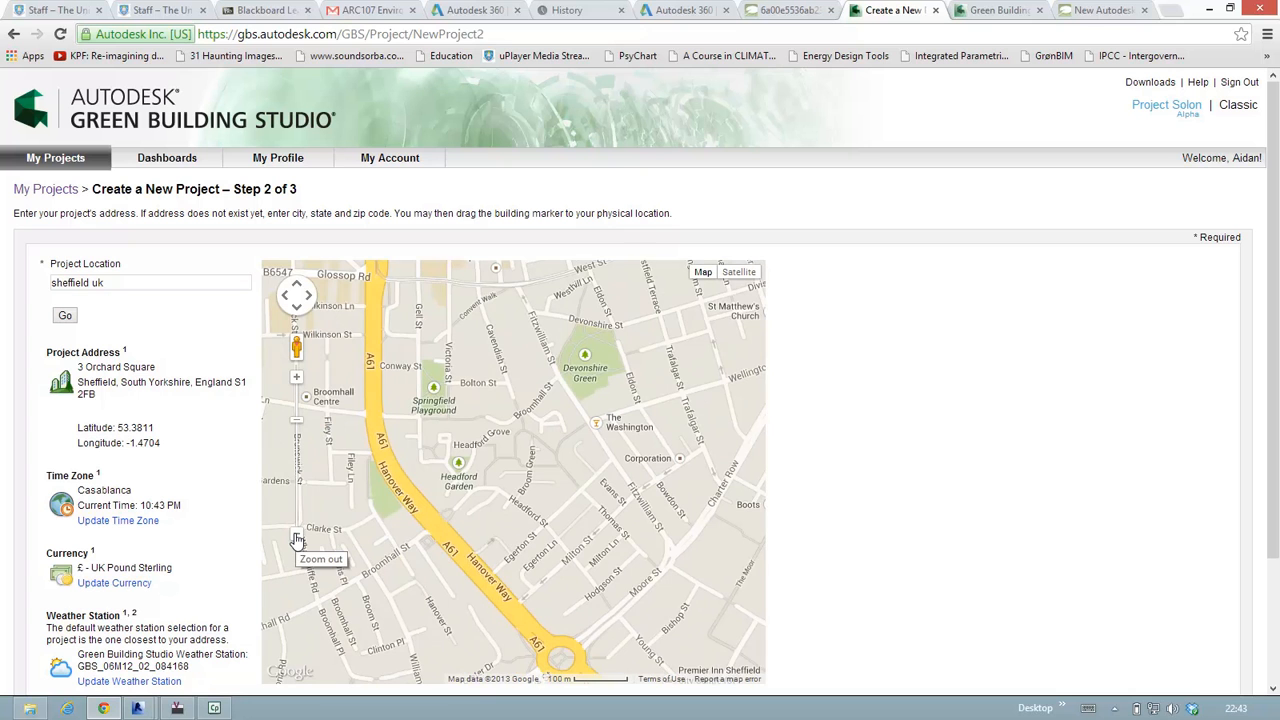
pyautogui.click(297, 537)
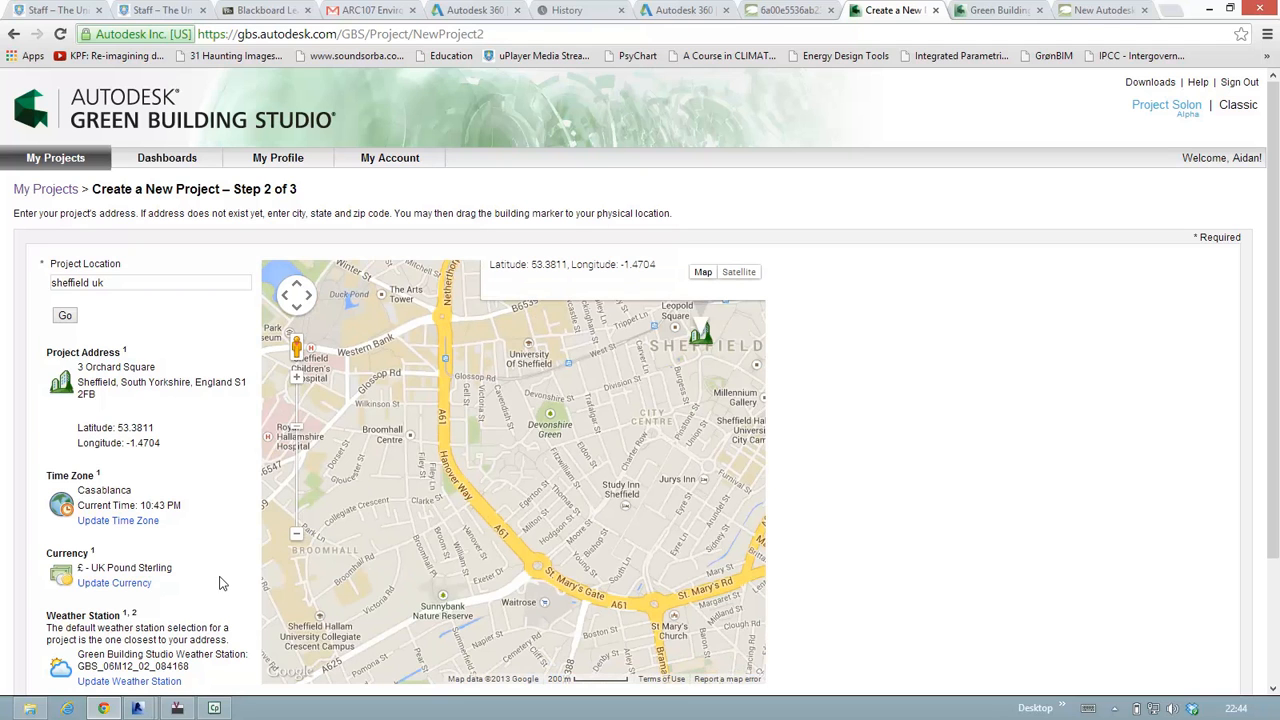
# Step: Inspect the project currency selection, cancel it without updating, and view the weather station details
pyautogui.scroll(-2, 229, 590)
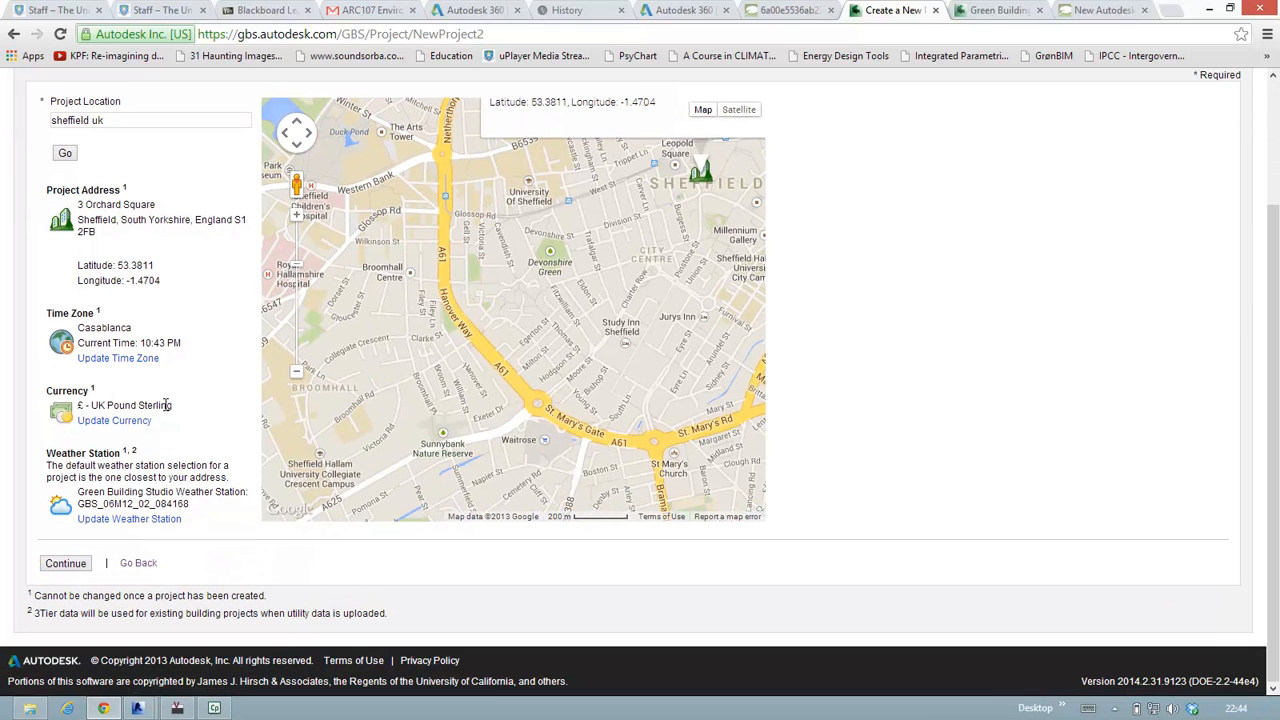
pyautogui.click(125, 421)
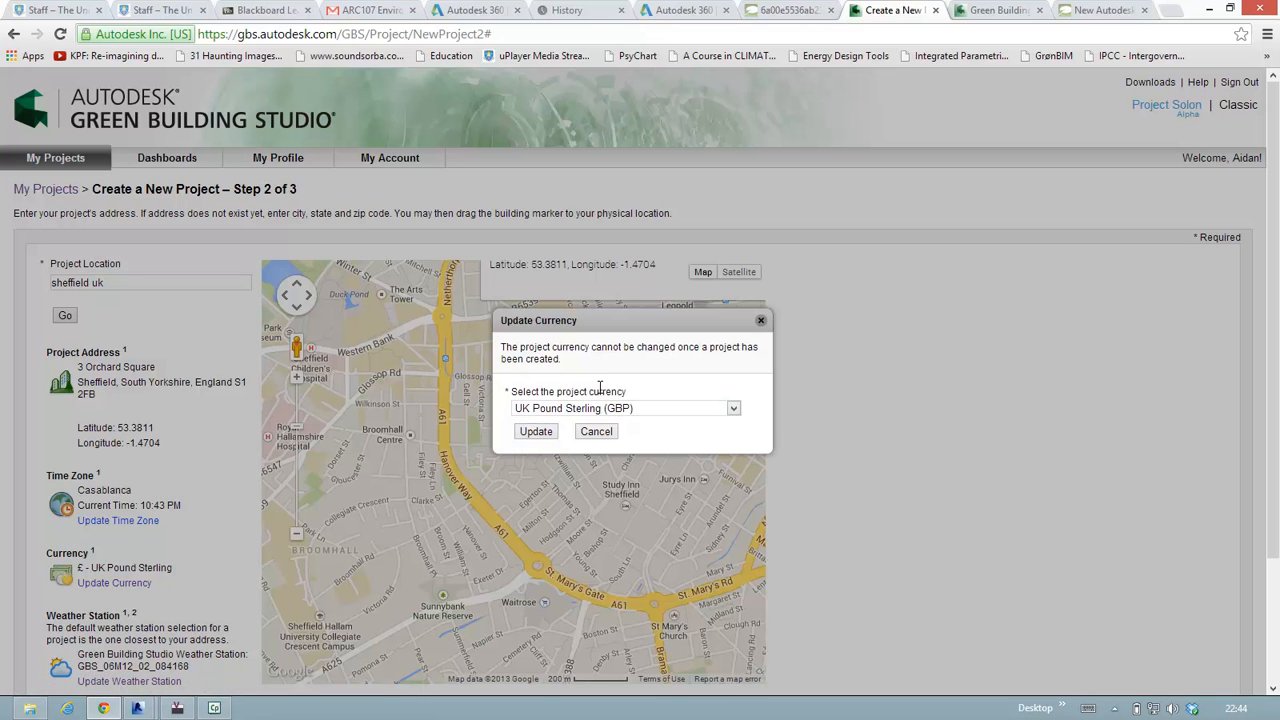
pyautogui.click(595, 432)
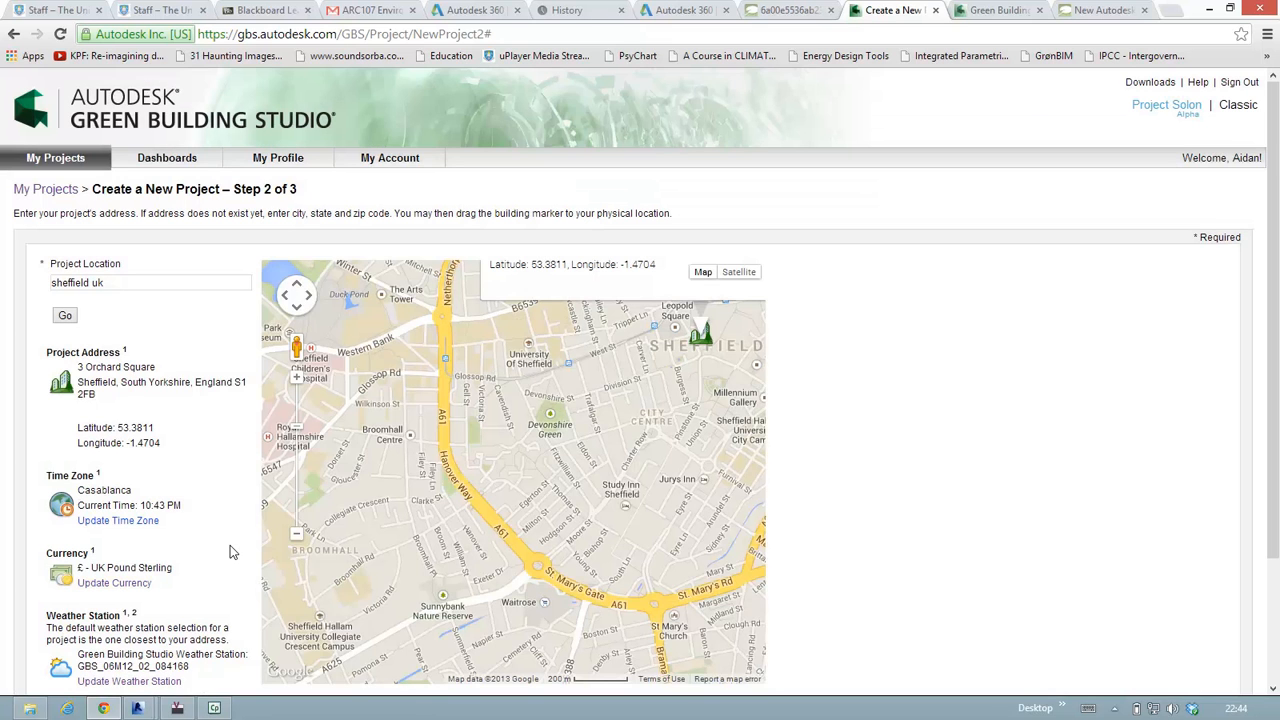
pyautogui.scroll(-3, 226, 560)
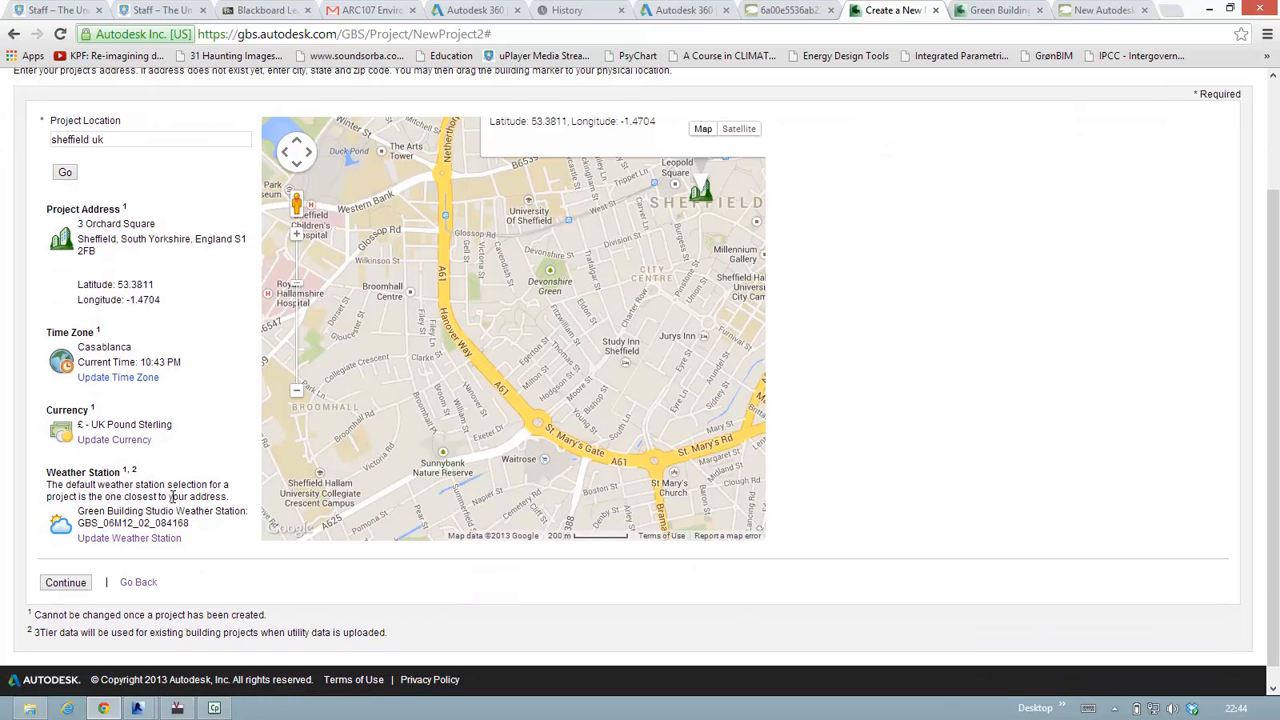
# Step: Accept the location settings, confirm your own authorization to share project data with Green Building Studio, and create the project
pyautogui.click(62, 584)
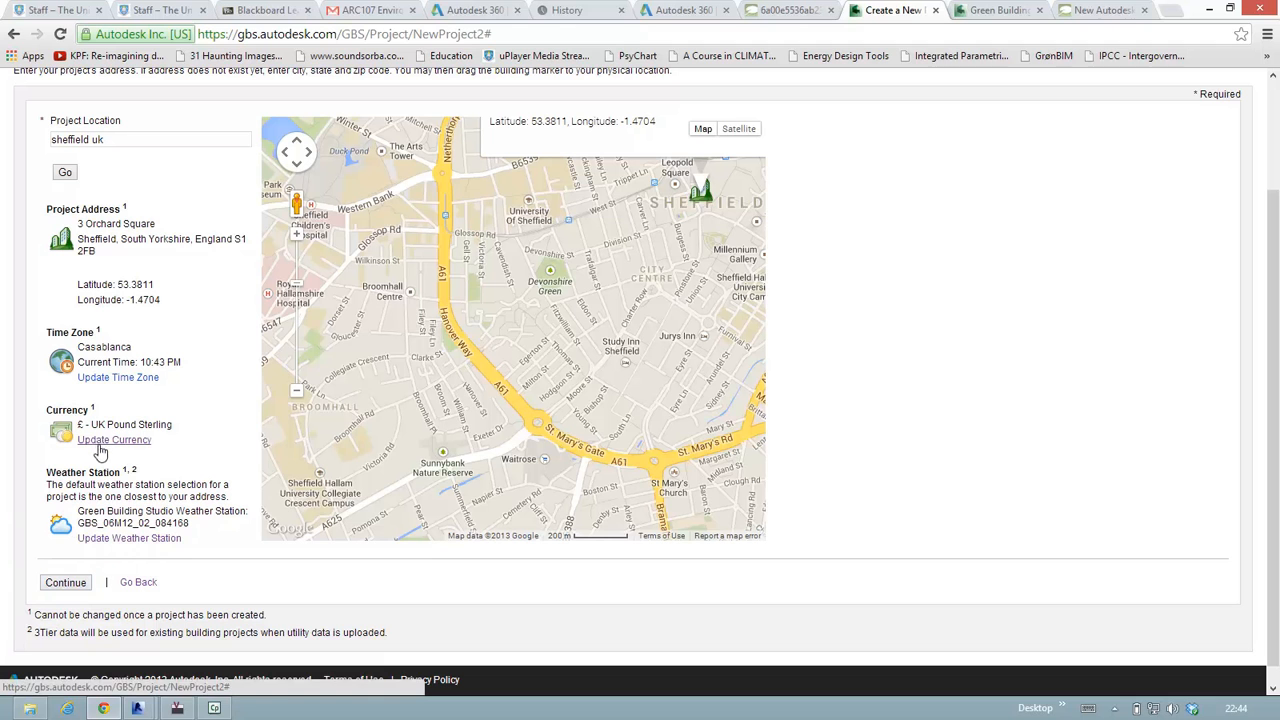
pyautogui.click(80, 584)
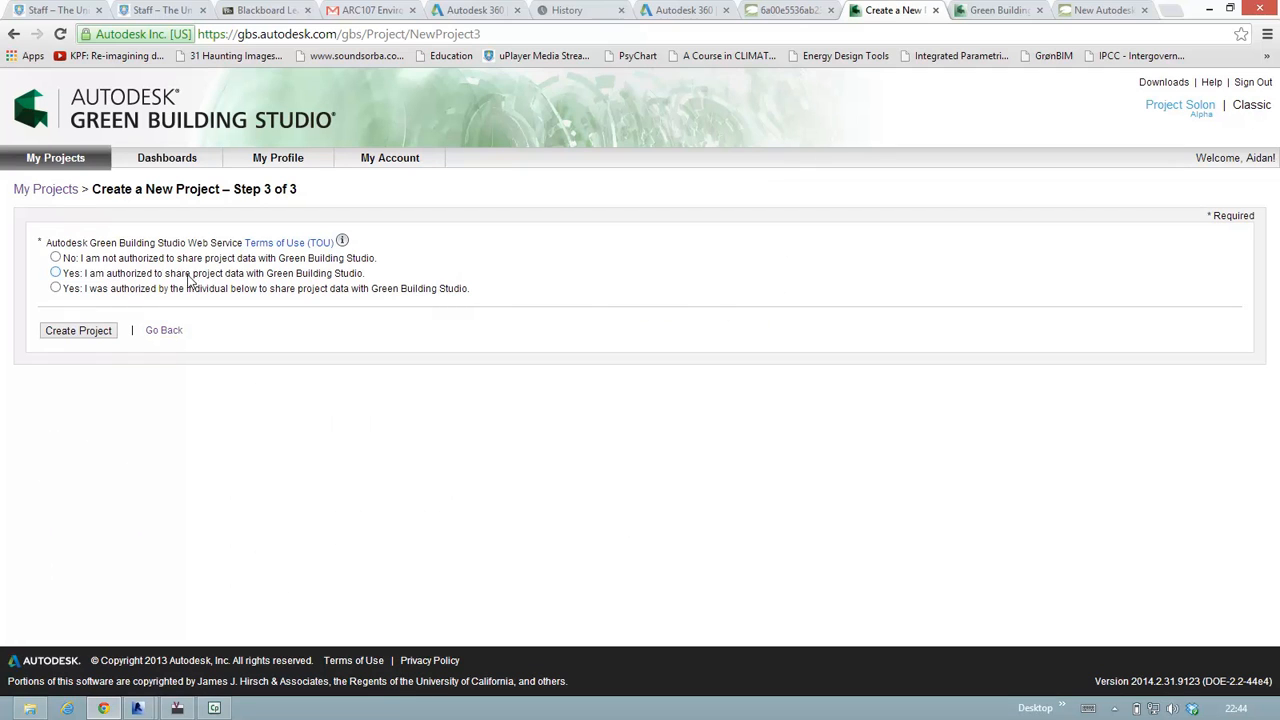
pyautogui.click(56, 273)
pyautogui.click(79, 330)
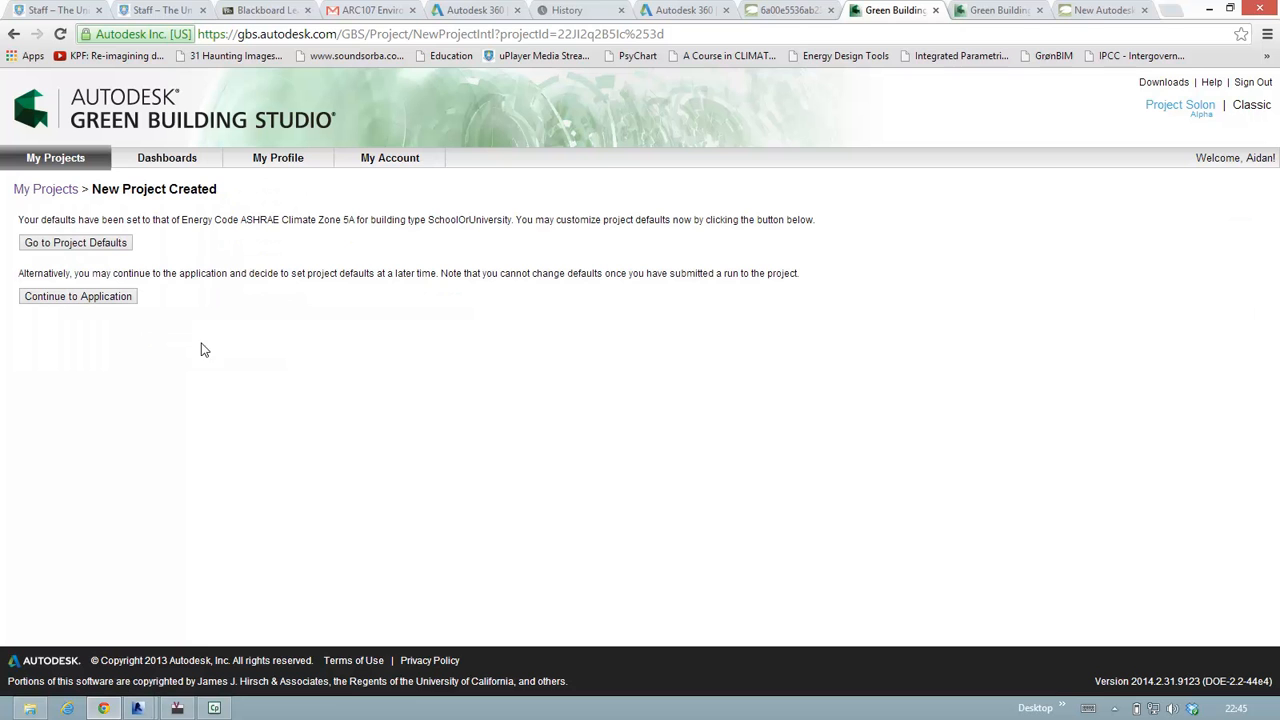
# Step: Open the project defaults and review the Building, Spaces, Zones, Surfaces, Openings, and HVAC & DHW parameters
pyautogui.click(100, 245)
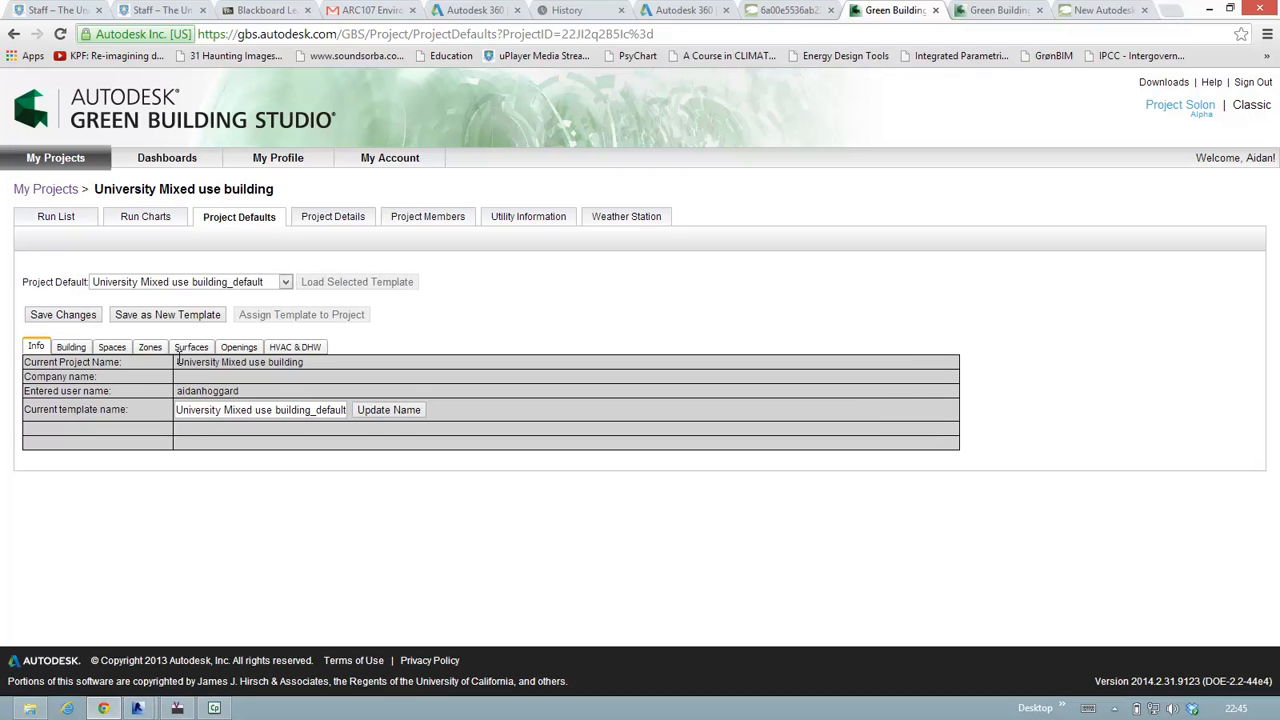
pyautogui.click(71, 347)
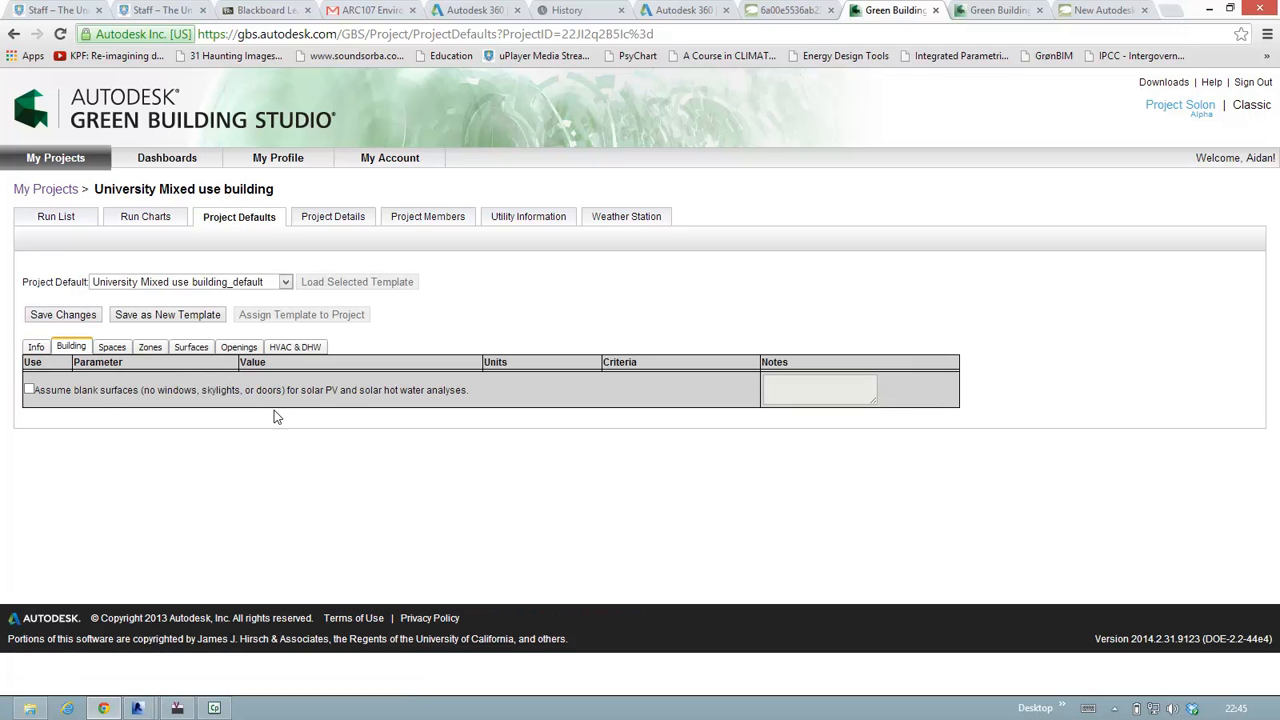
pyautogui.click(108, 348)
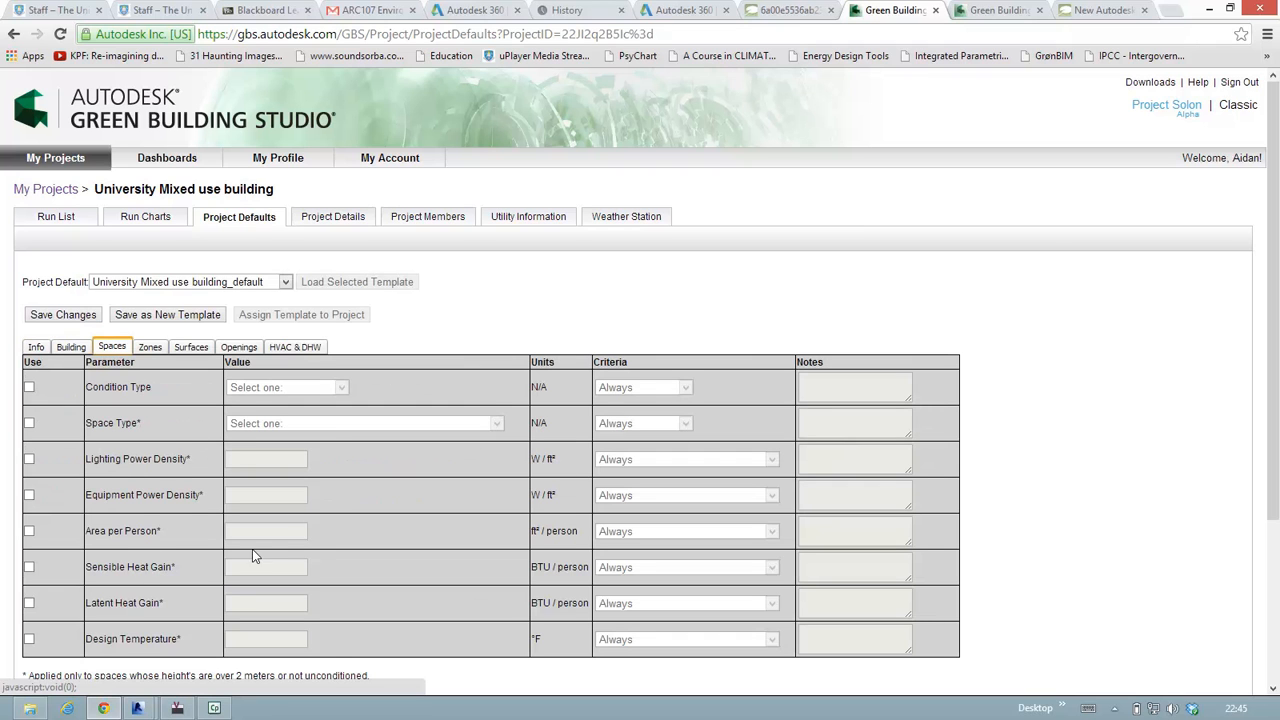
pyautogui.click(151, 350)
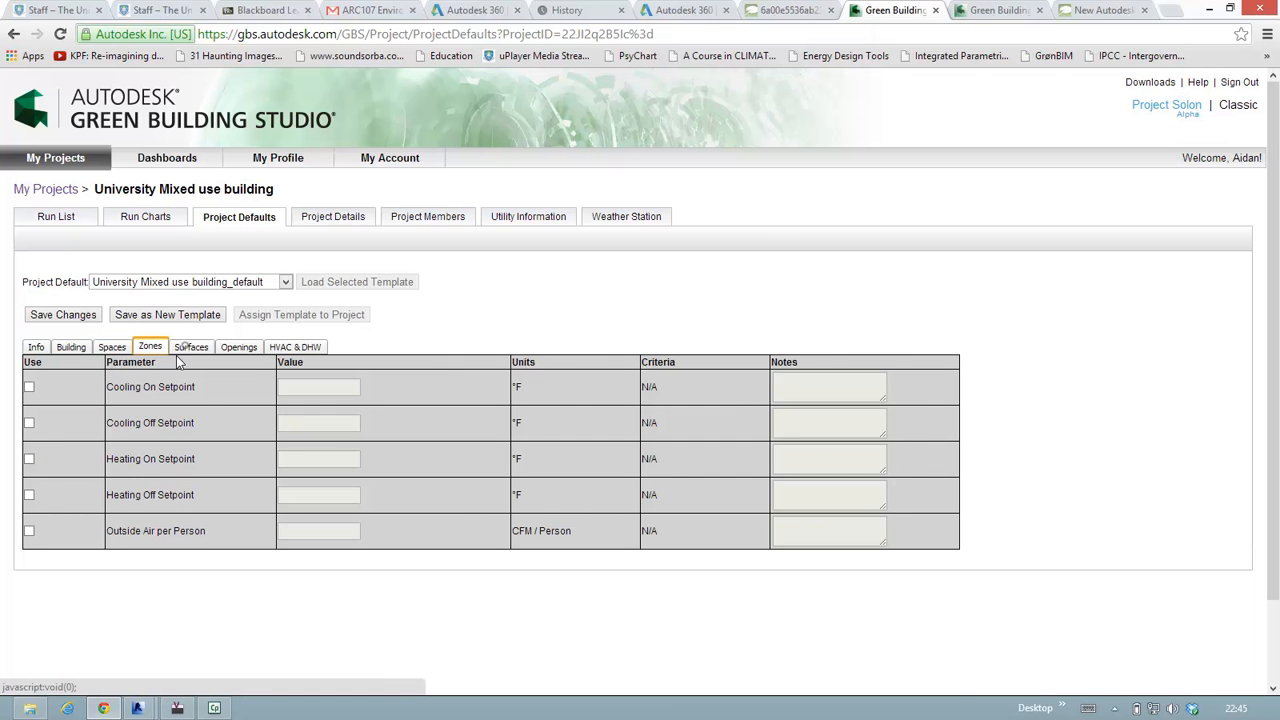
pyautogui.click(190, 350)
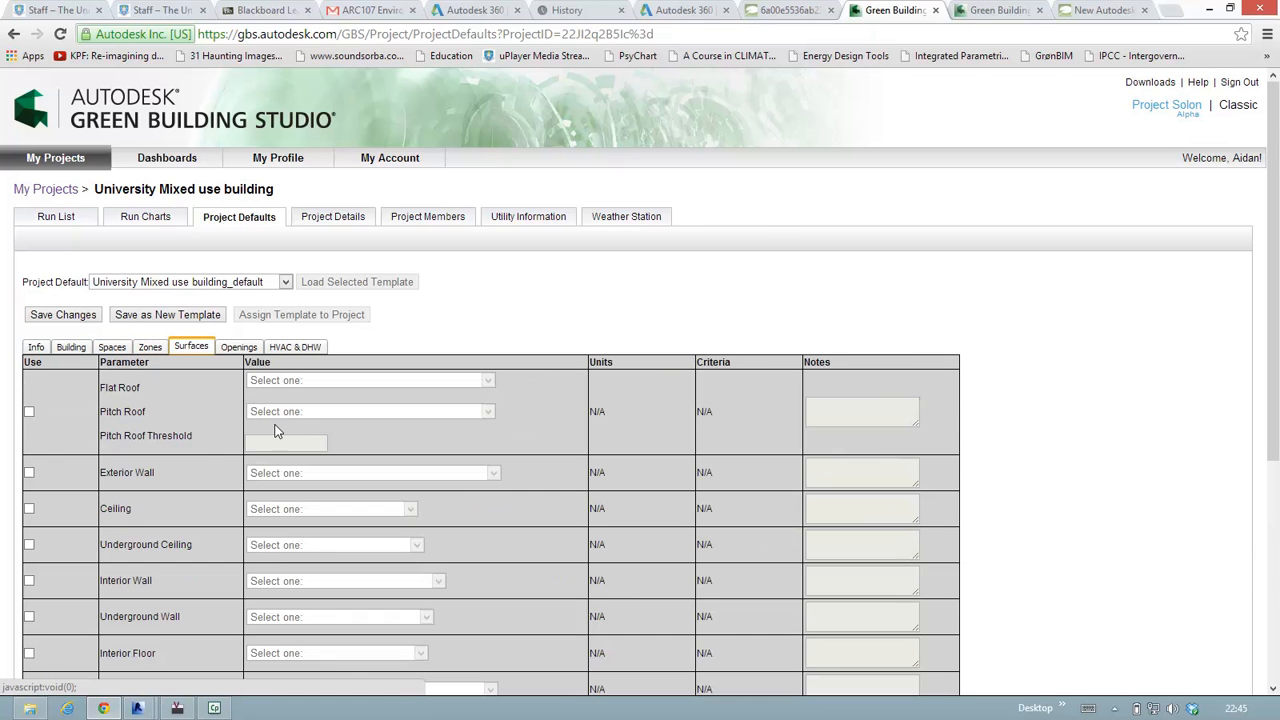
pyautogui.click(249, 348)
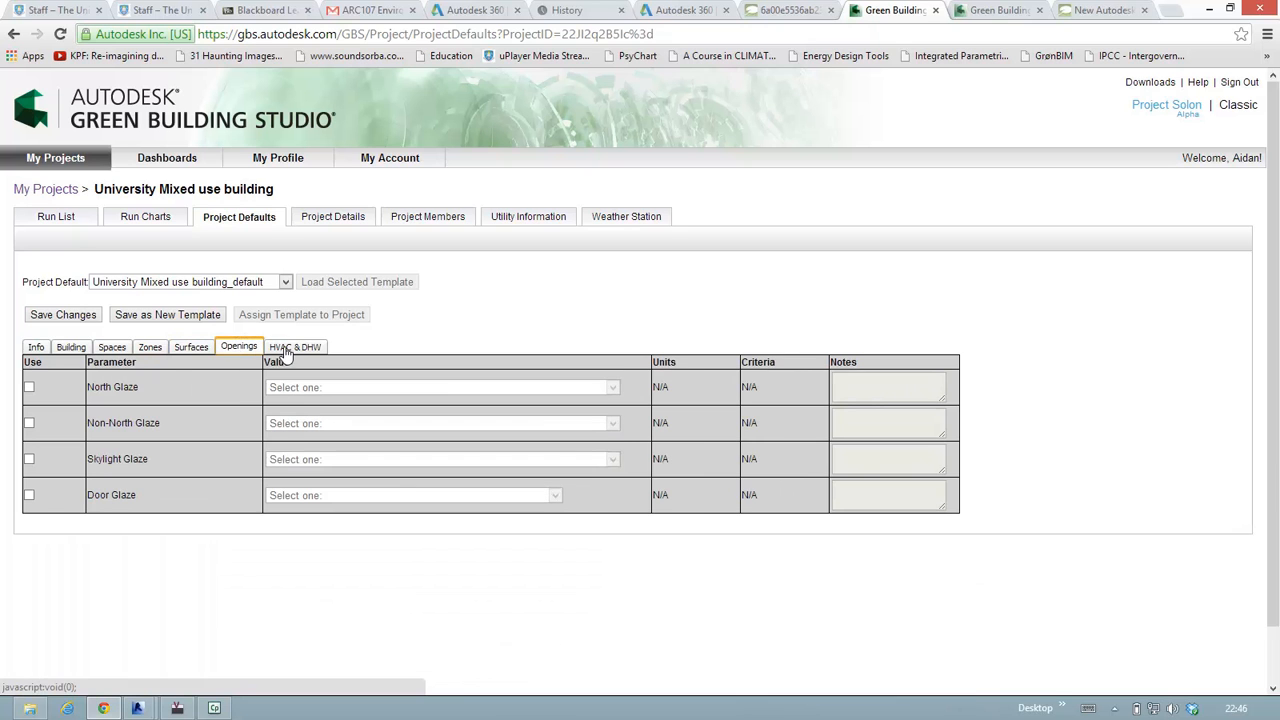
pyautogui.click(292, 348)
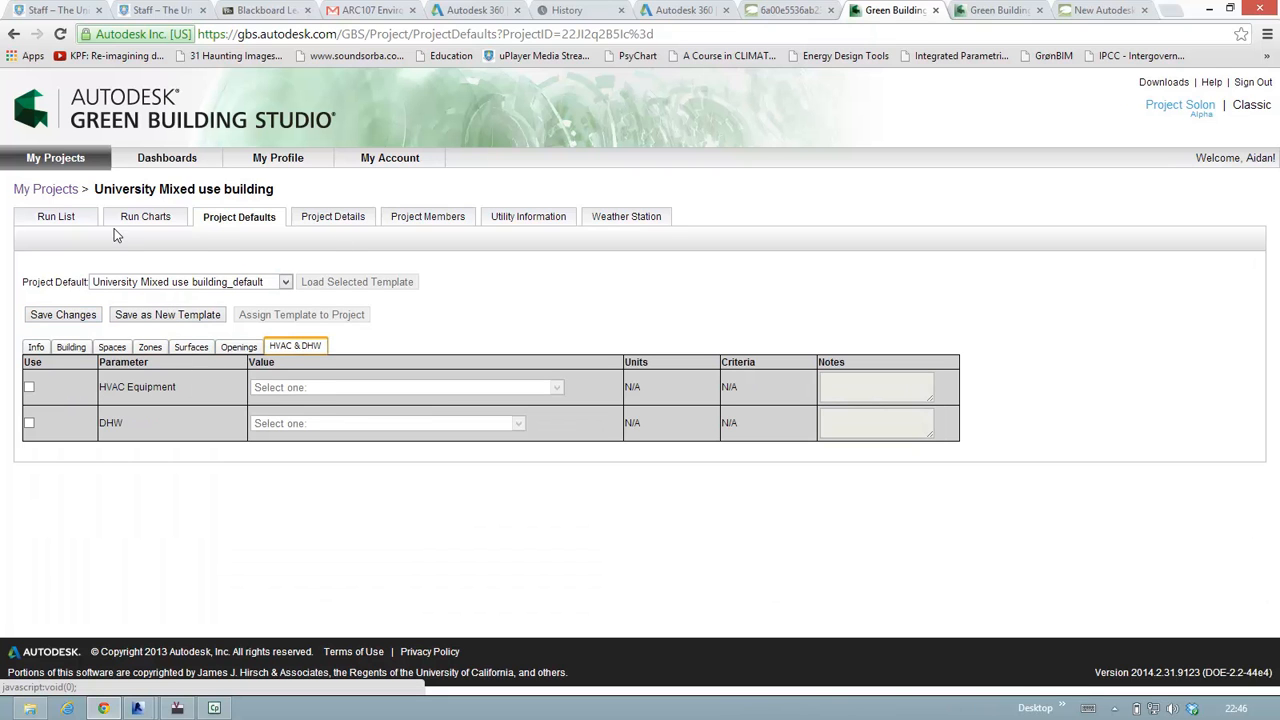
# Step: Upload the gbXML file "07b Sample university building on site Energy enabled" as a base run, keeping its default run name
pyautogui.click(56, 218)
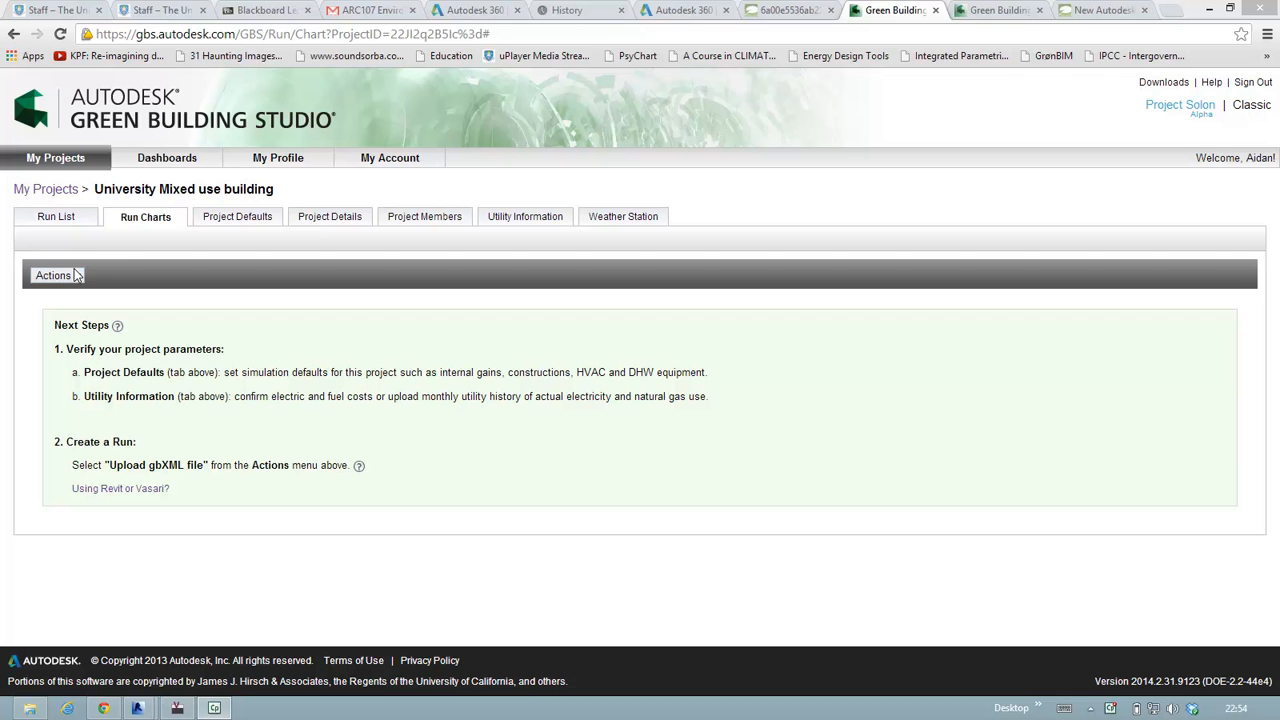
pyautogui.press('ctrl')
pyautogui.press('ctrl')
pyautogui.click(79, 276)
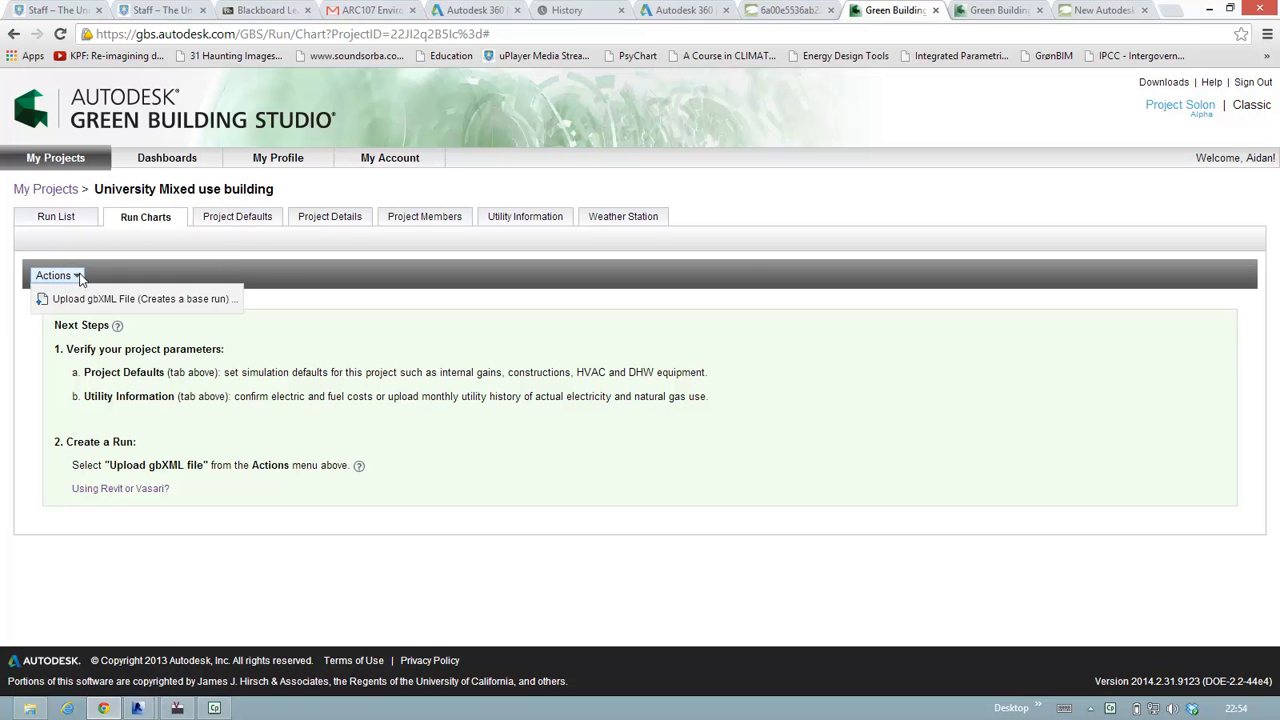
pyautogui.click(82, 300)
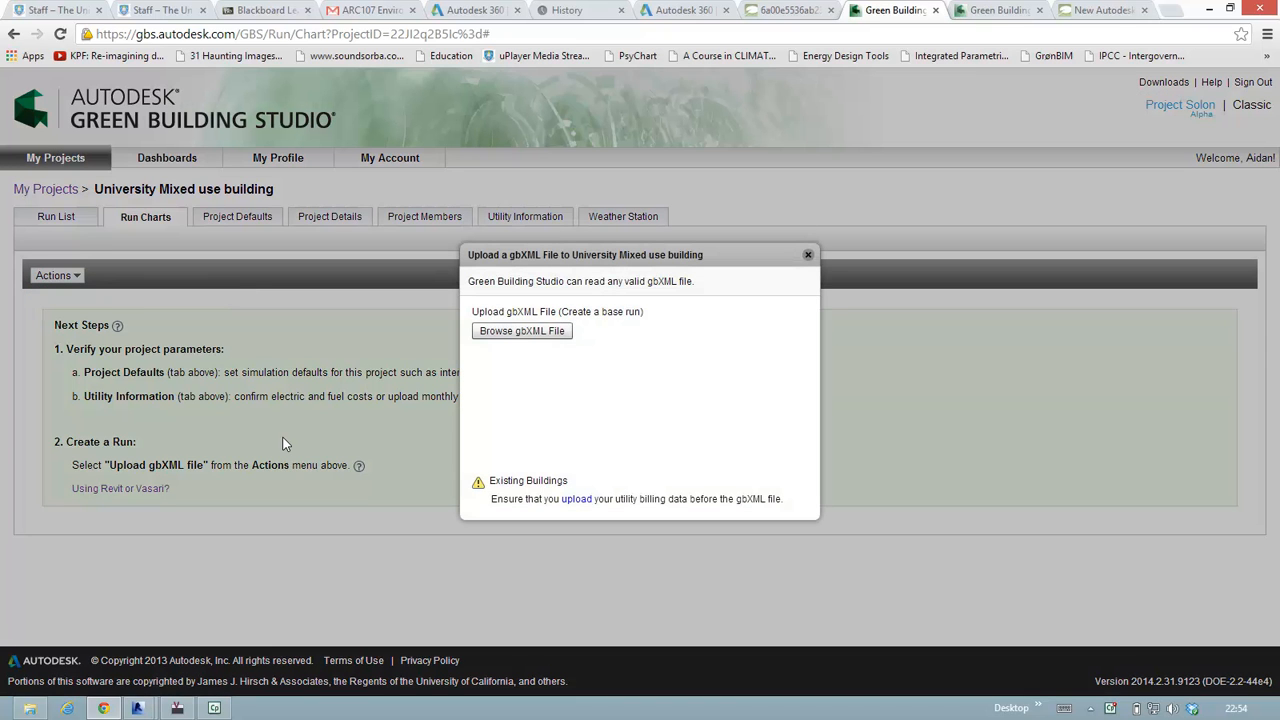
pyautogui.click(521, 333)
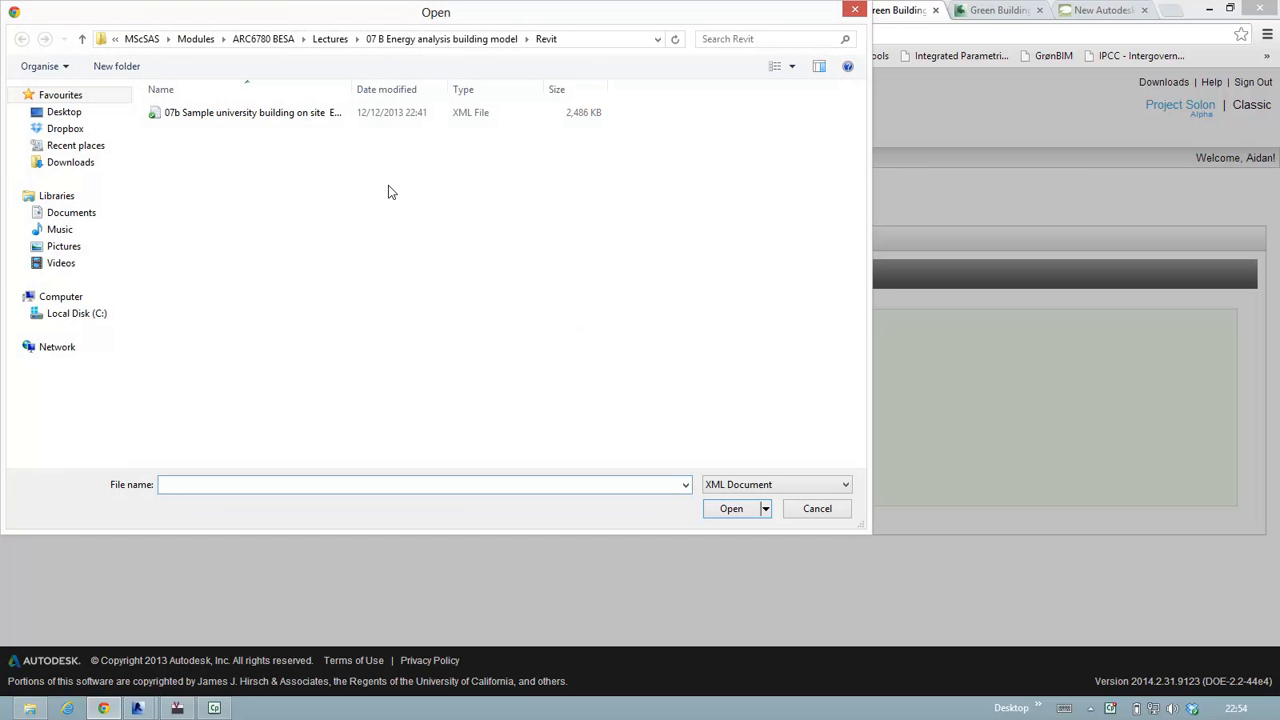
pyautogui.click(276, 119)
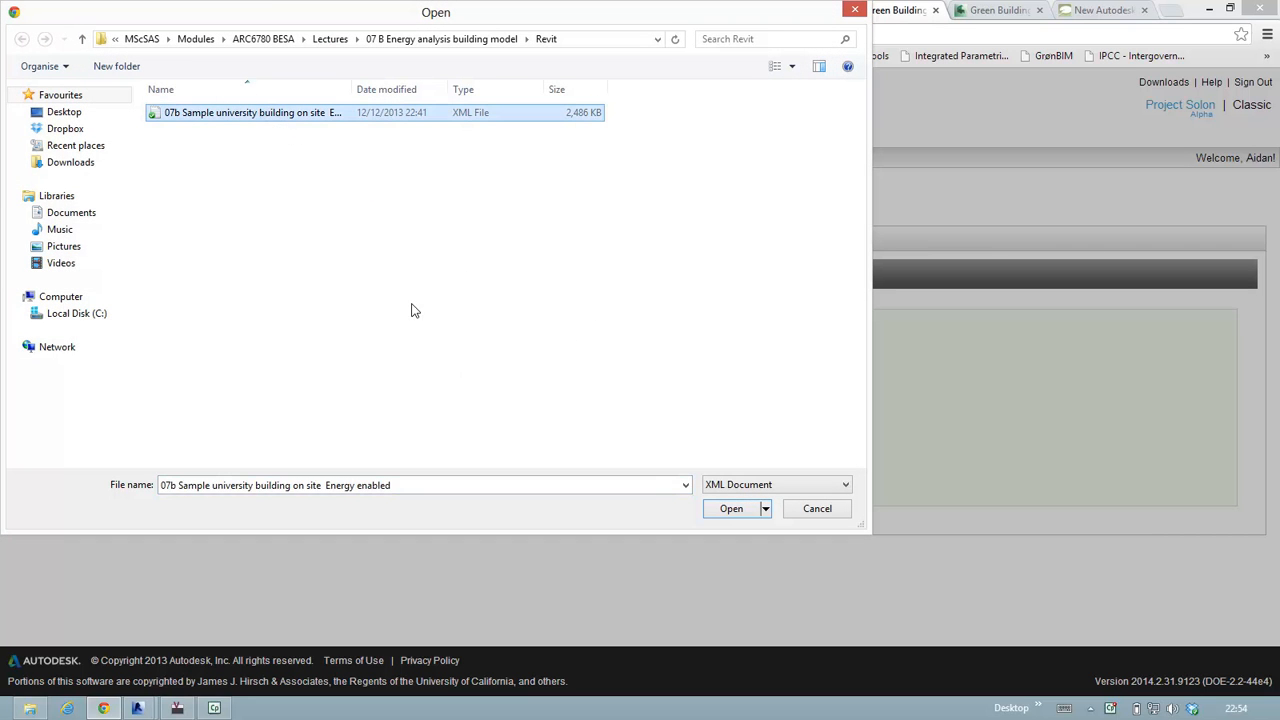
pyautogui.click(731, 510)
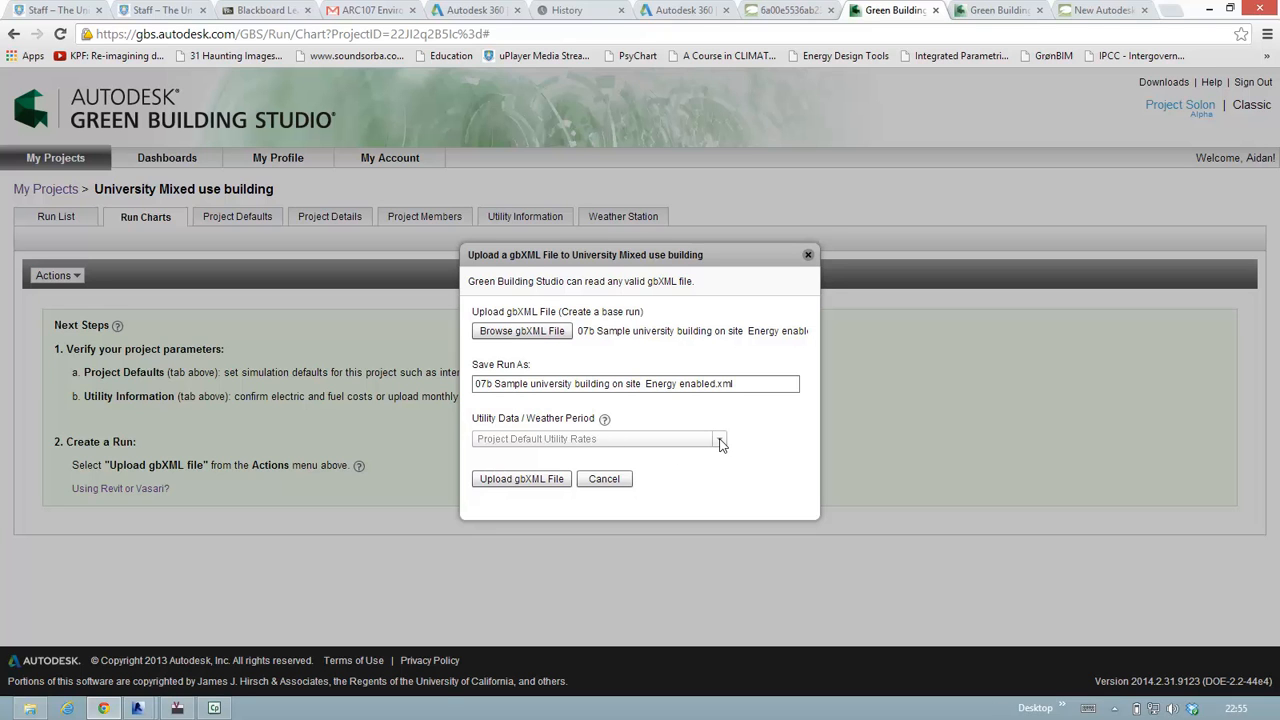
pyautogui.click(525, 479)
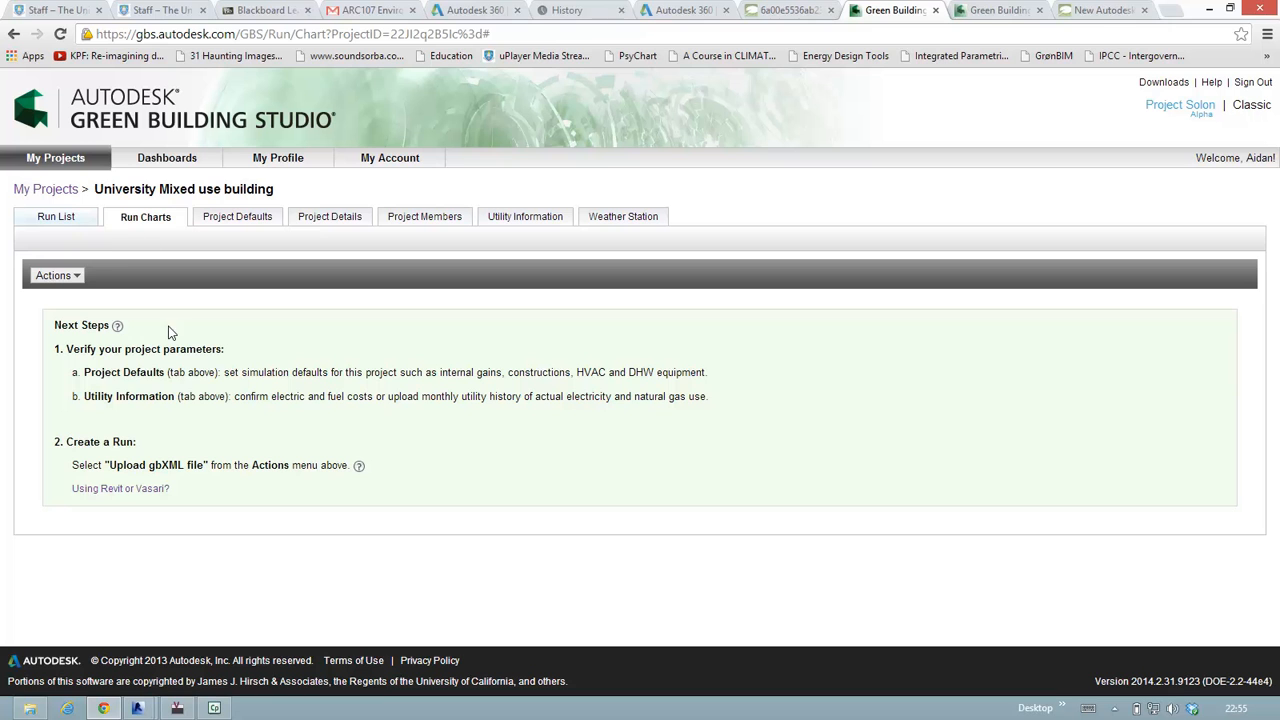
# Step: Open the project's run list and examine the progress and results of the base run and its alternate runs
pyautogui.click(64, 218)
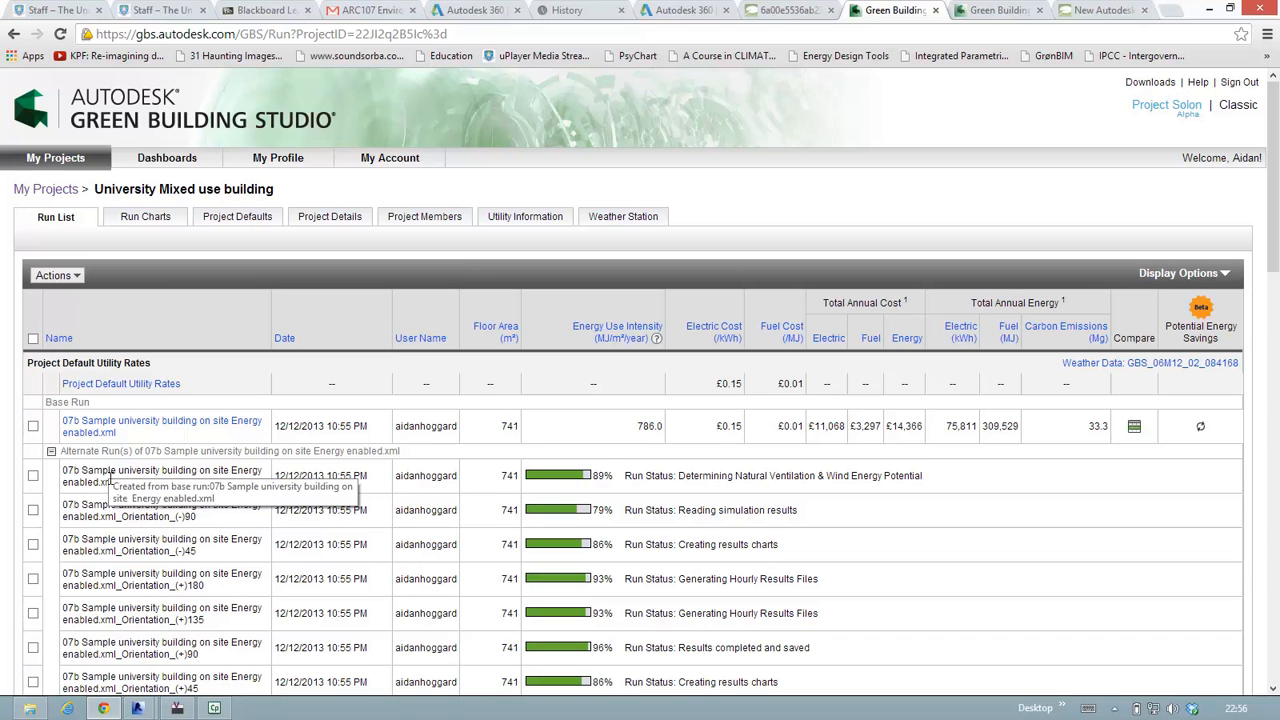
pyautogui.press('ctrl')
pyautogui.press('ctrl')
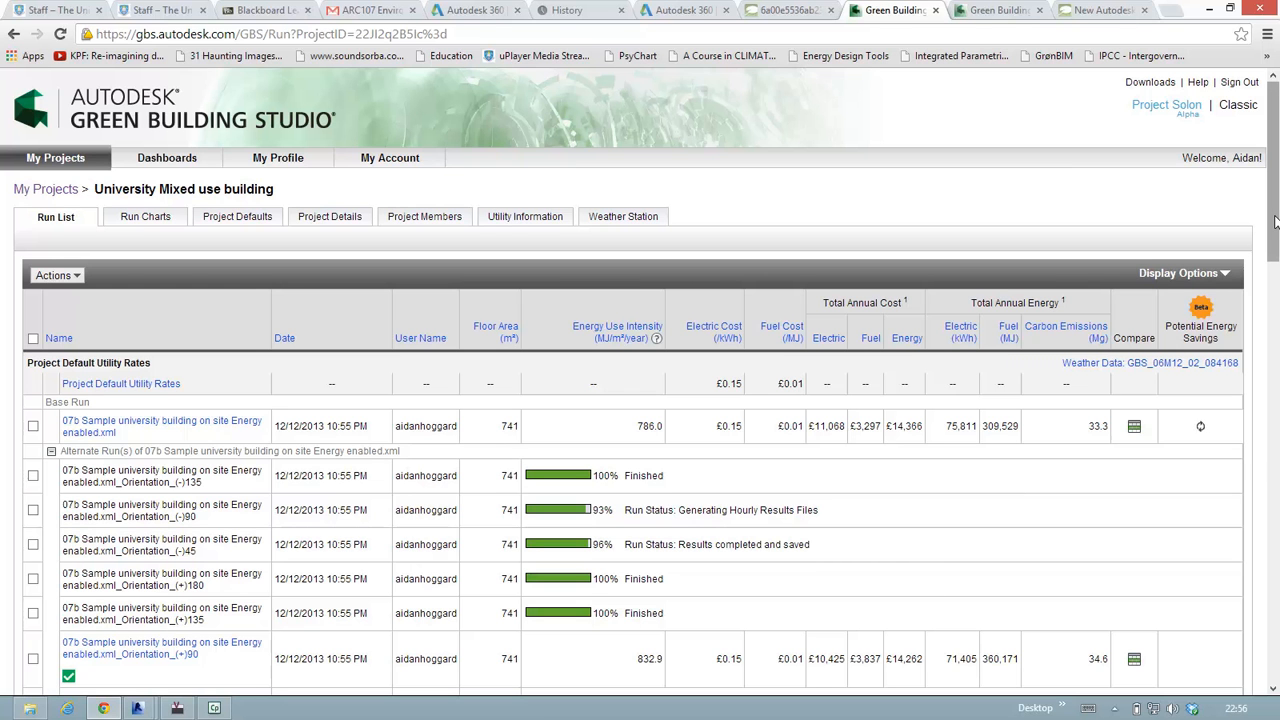
pyautogui.moveTo(1273, 243); pyautogui.dragTo(1266, 364)
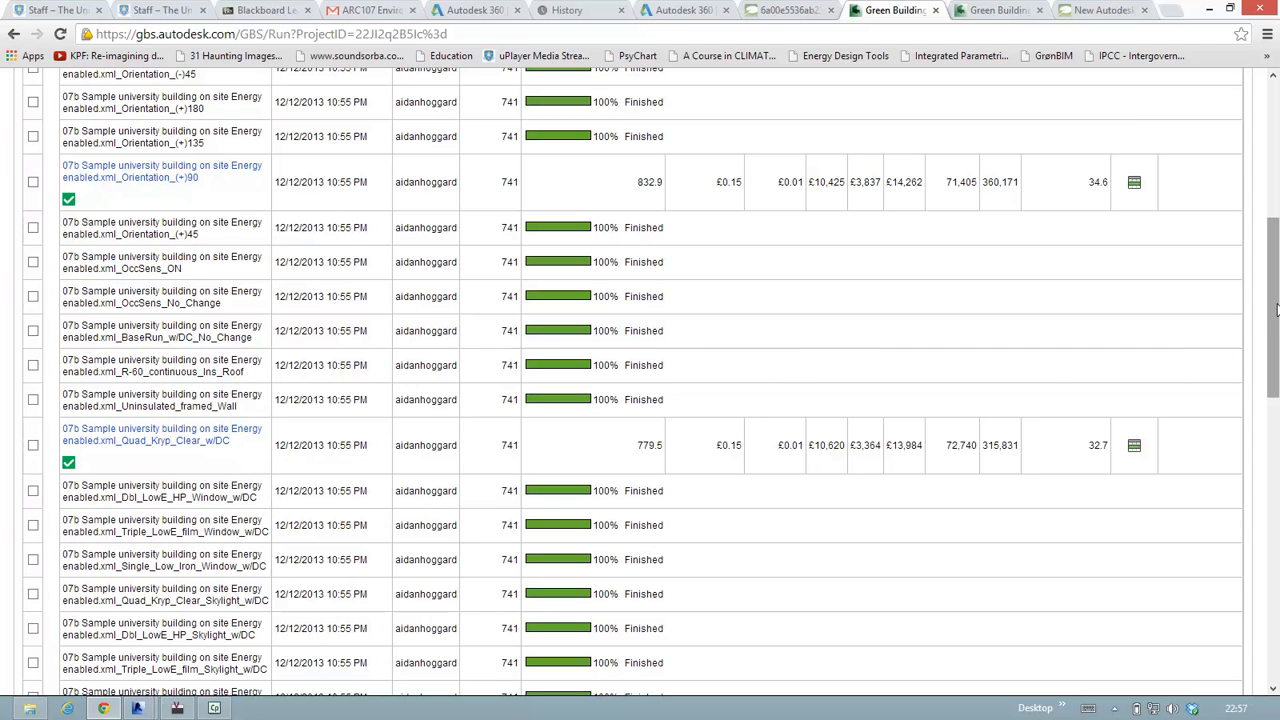
pyautogui.moveTo(1274, 316); pyautogui.dragTo(1265, 426)
pyautogui.scroll(-3, 1234, 360)
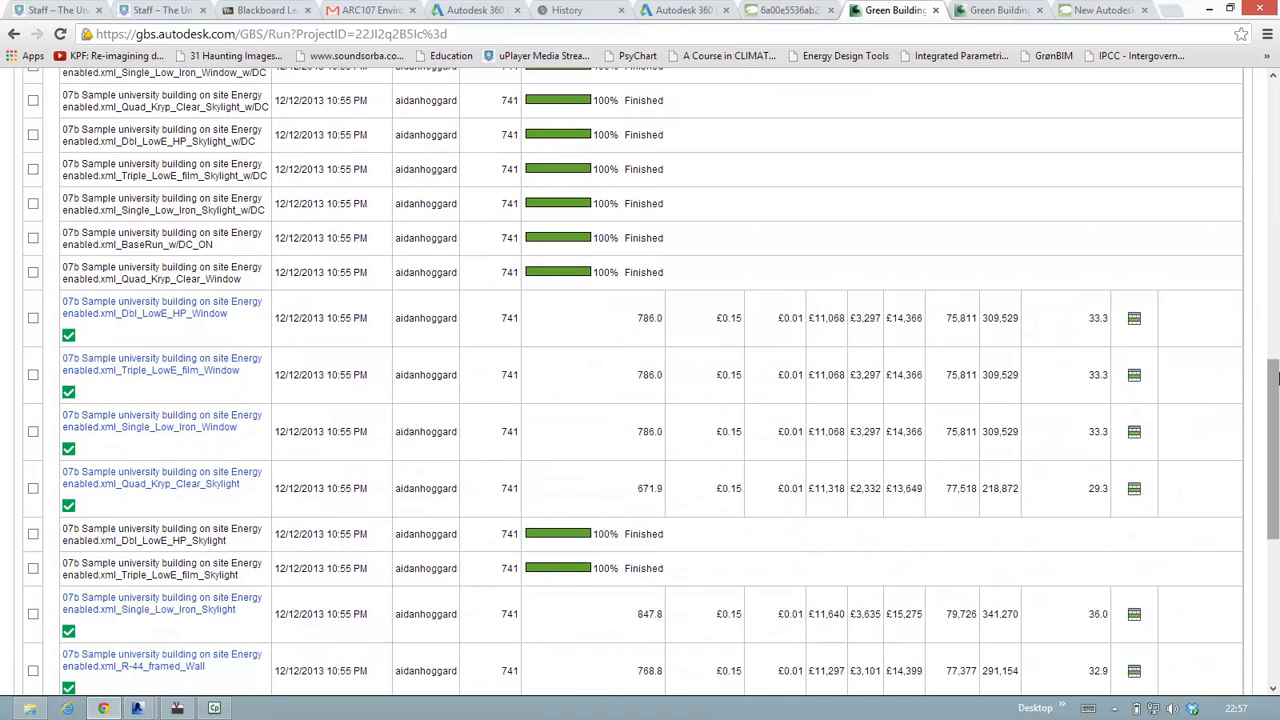
pyautogui.moveTo(1274, 378); pyautogui.dragTo(1275, 592)
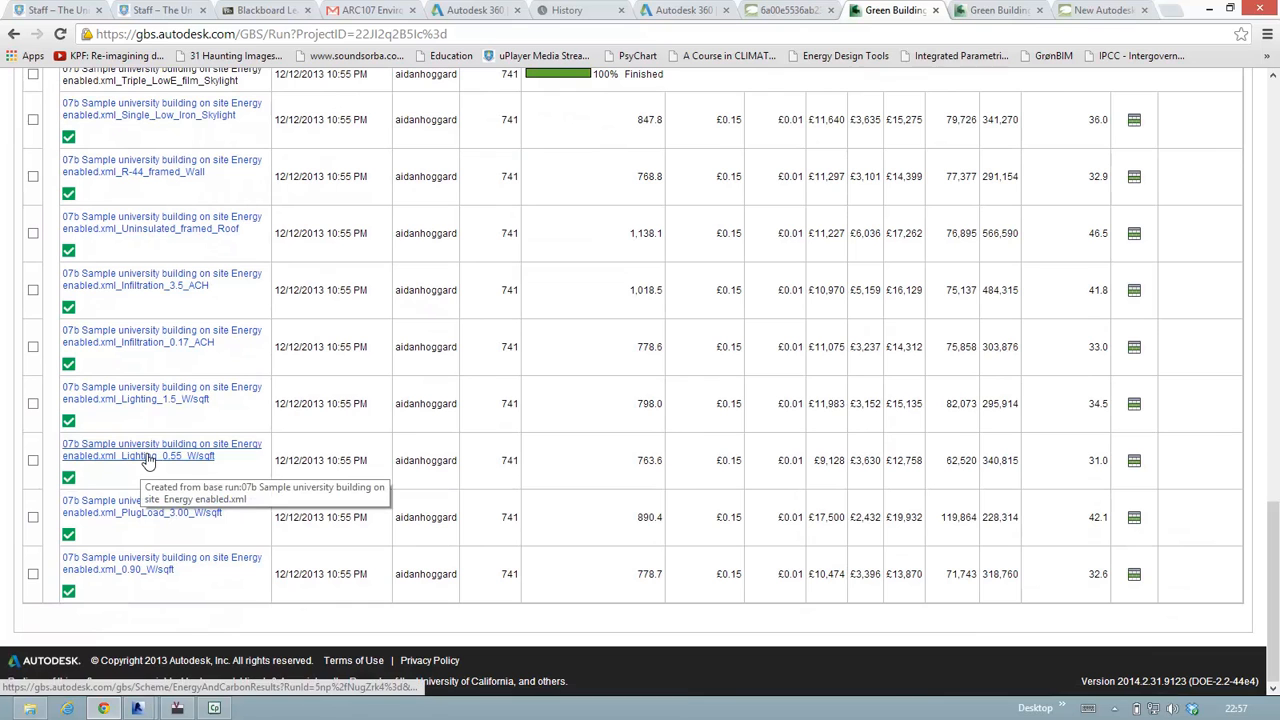
pyautogui.scroll(5, 165, 408)
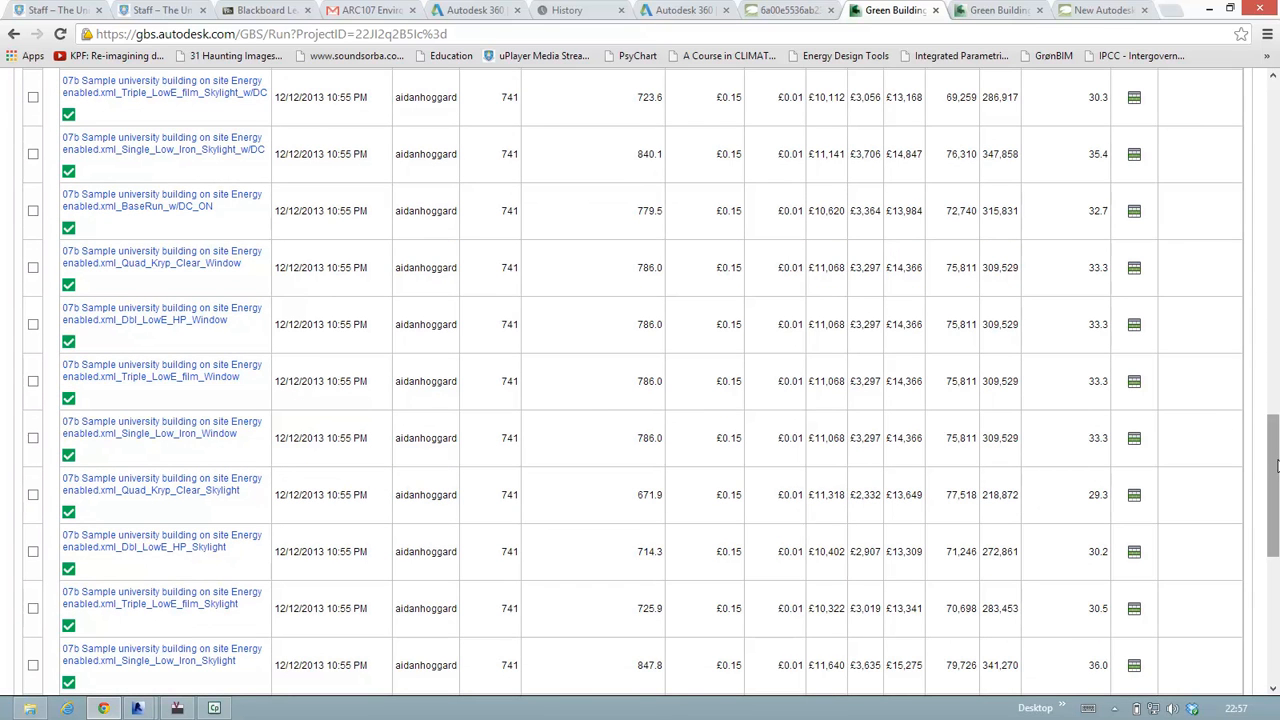
pyautogui.scroll(-5, 1275, 465)
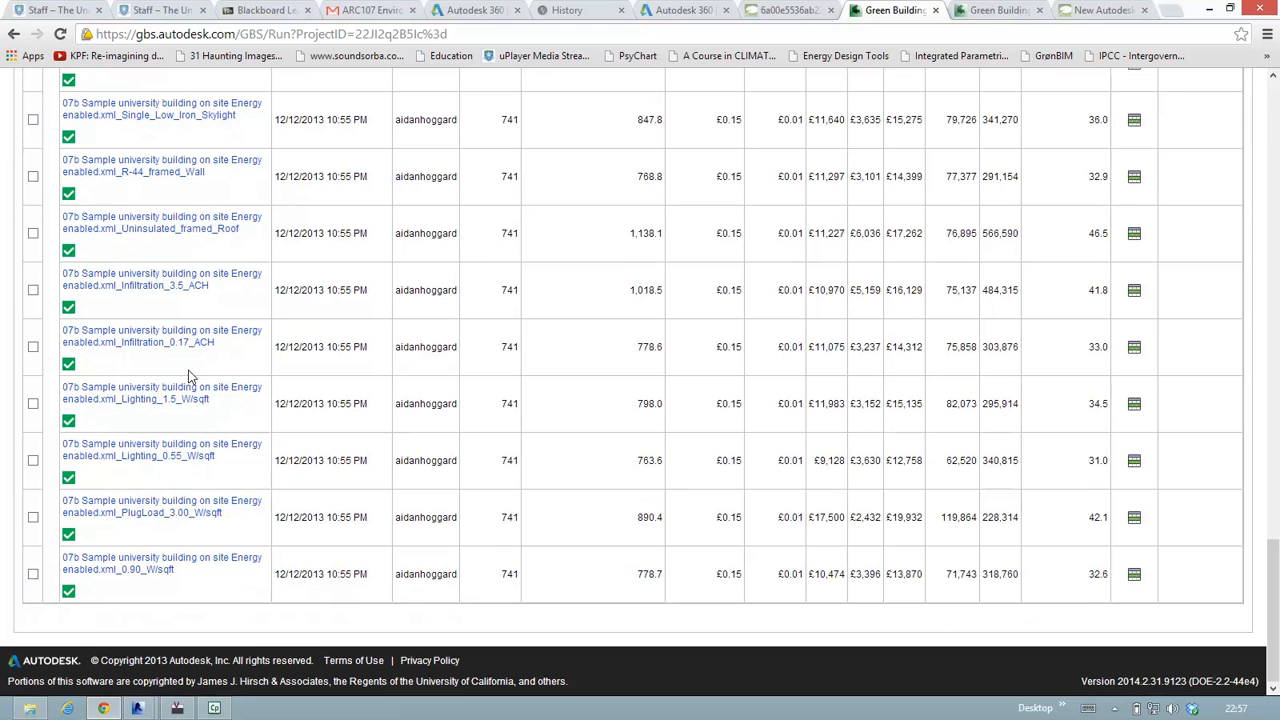
pyautogui.scroll(10, 768, 420)
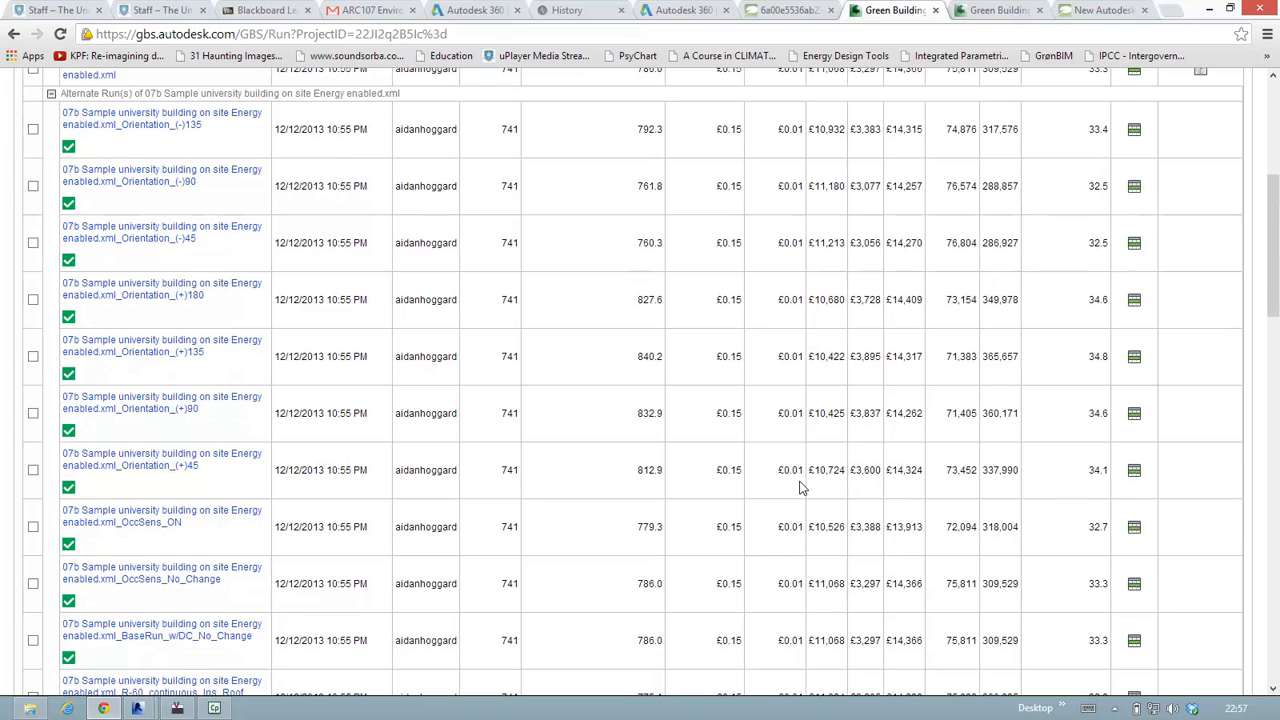
pyautogui.scroll(4, 615, 530)
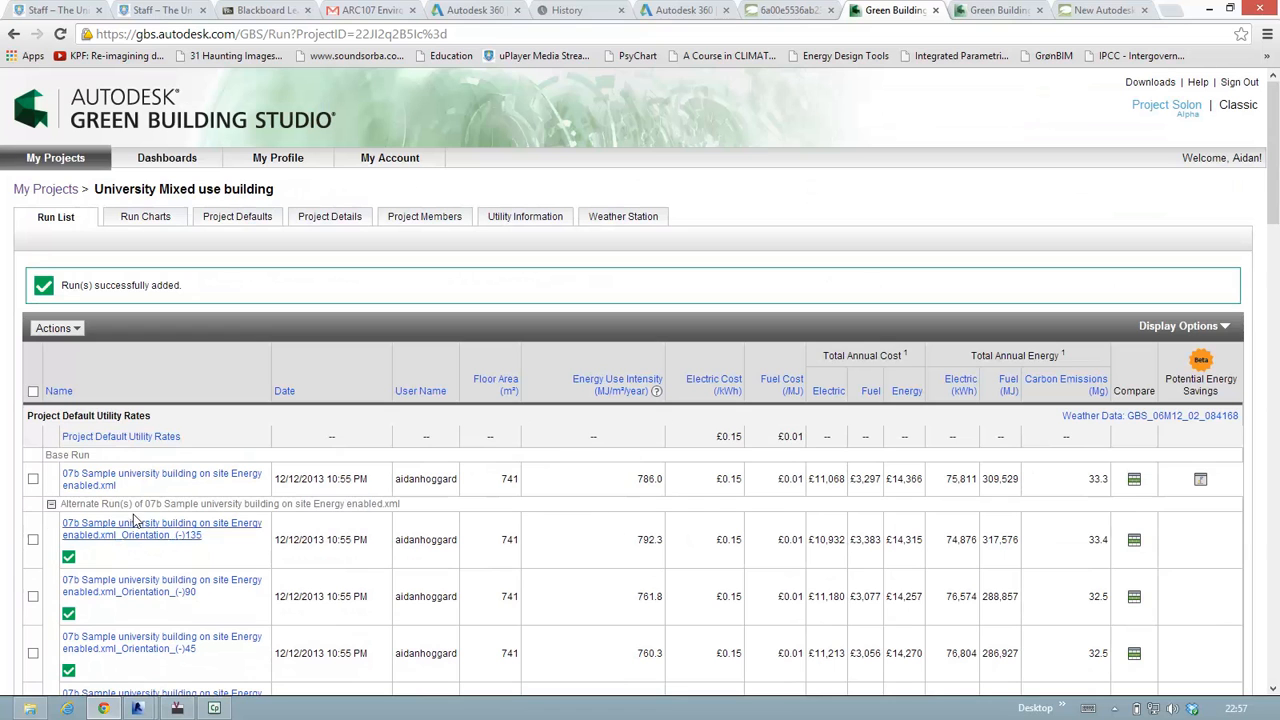
# Step: Collapse the alternate runs and examine the base run's energy use intensity, costs and carbon emissions
pyautogui.click(51, 505)
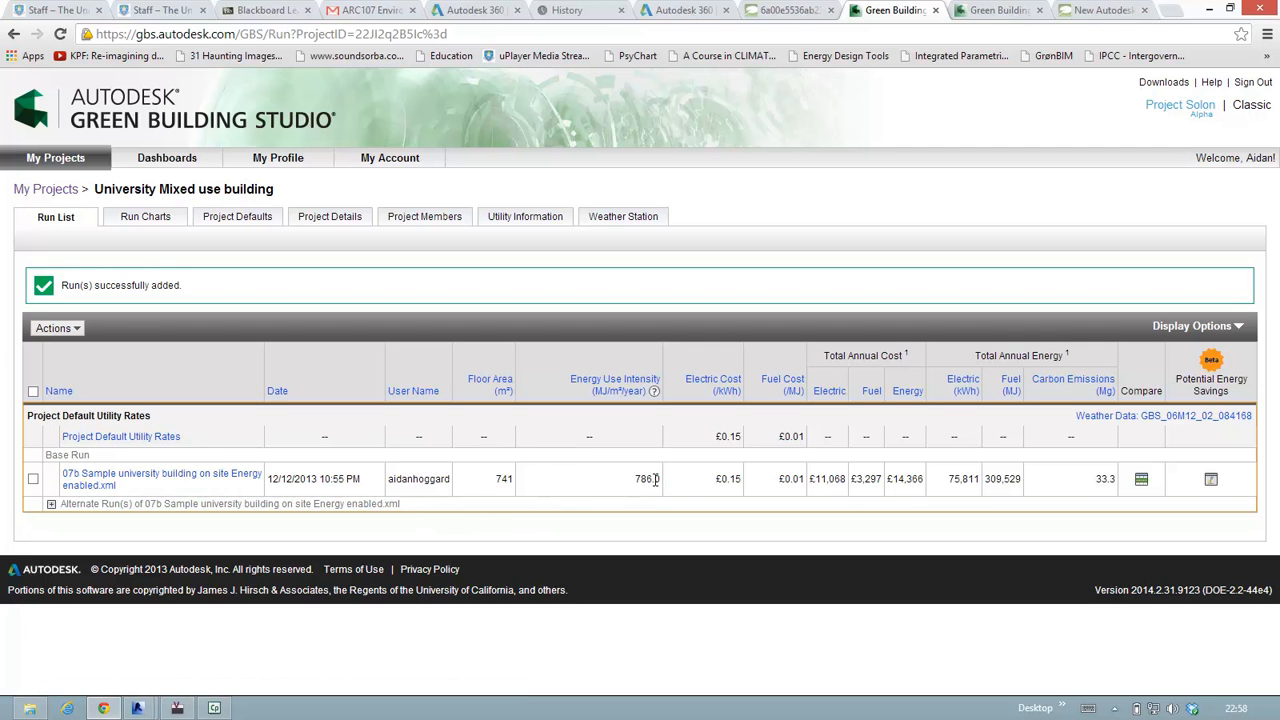
pyautogui.press('ctrl')
pyautogui.press('ctrl')
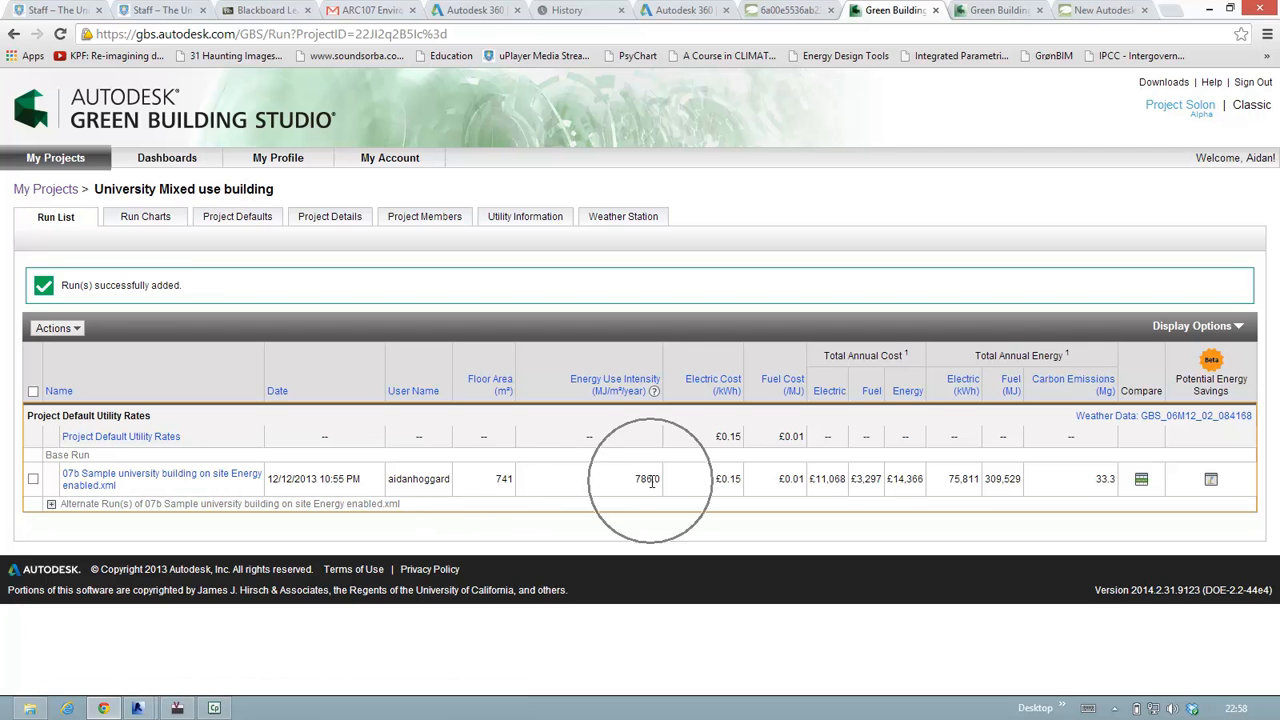
pyautogui.press('ctrl')
pyautogui.press('ctrl')
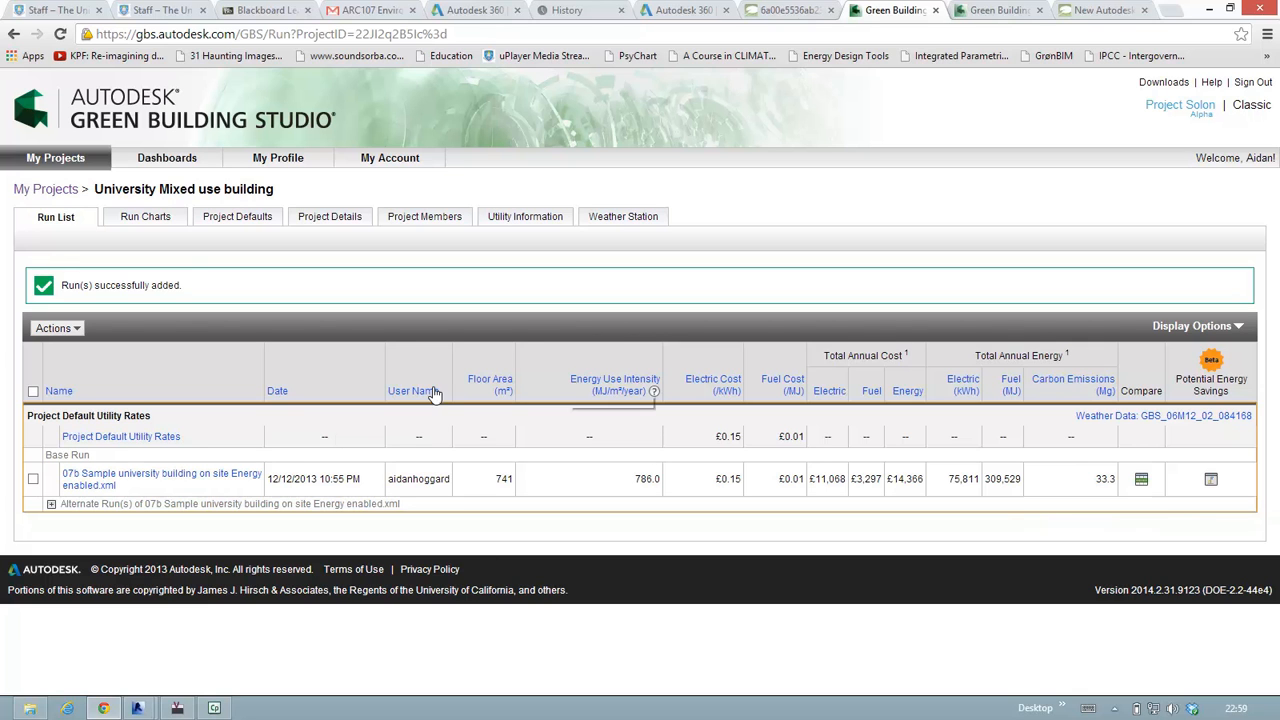
# Step: Open the base run's Energy and Carbon Results and review its cost, energy and carbon figures, including the assumptions
pyautogui.click(136, 480)
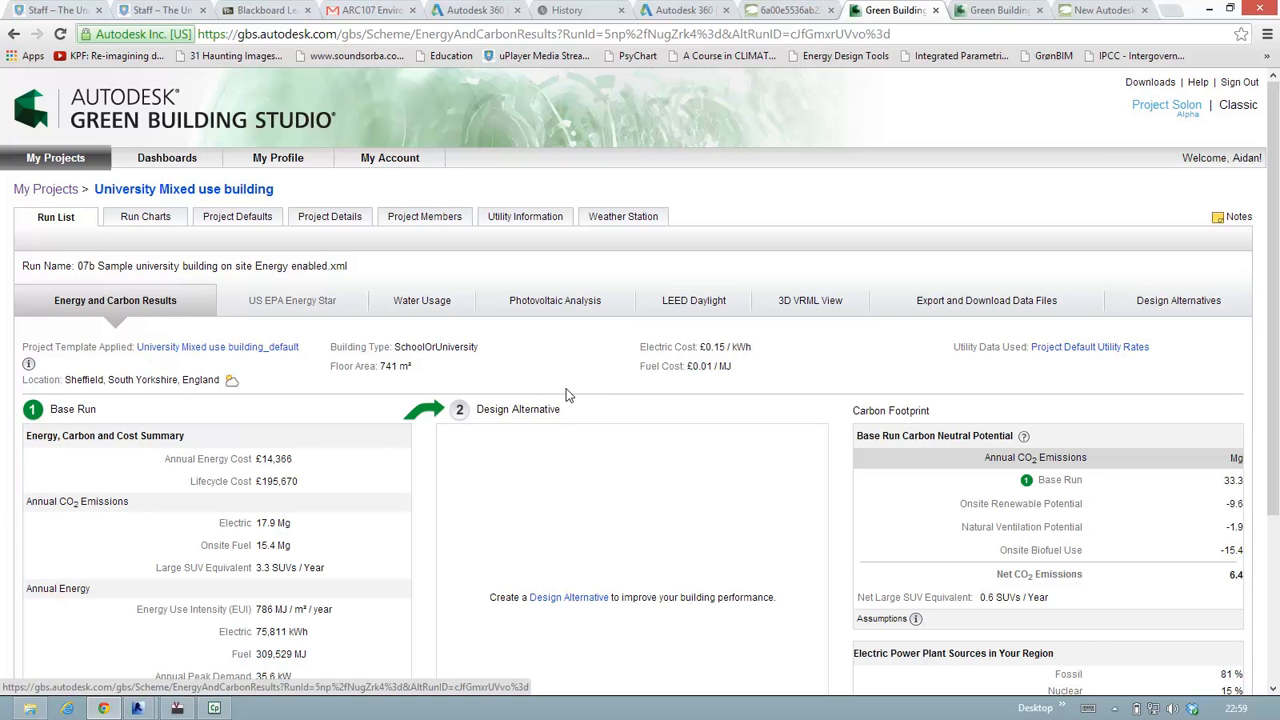
pyautogui.scroll(-2, 565, 394)
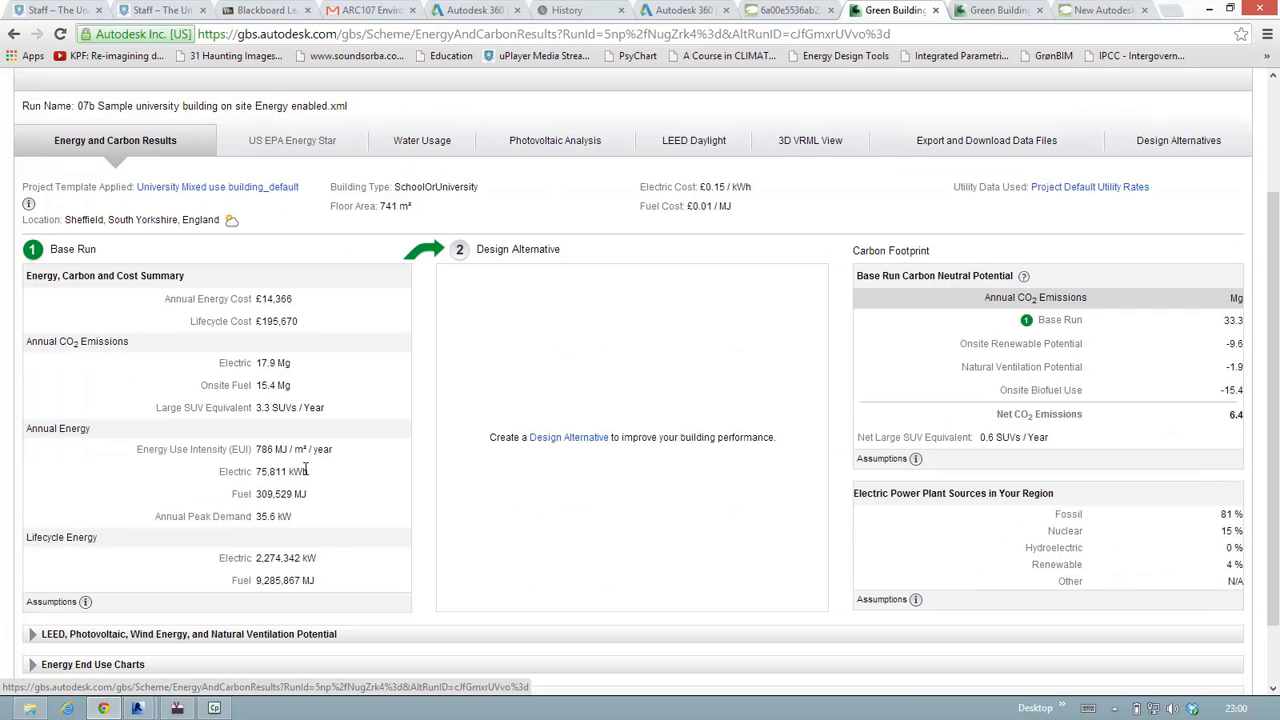
pyautogui.scroll(-1, 306, 469)
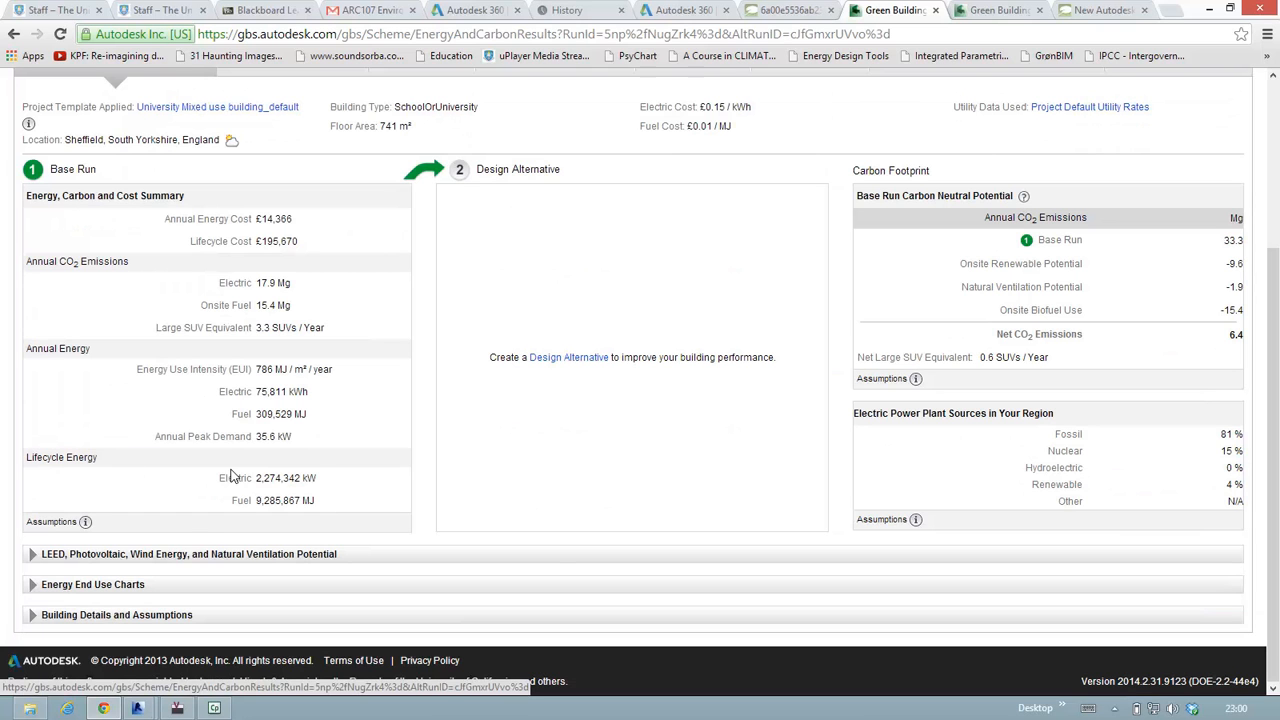
pyautogui.moveTo(86, 523)
pyautogui.scroll(1, 114, 491)
pyautogui.scroll(-1, 674, 463)
pyautogui.moveTo(914, 521)
pyautogui.scroll(3, 110, 278)
pyautogui.scroll(-3, 330, 460)
# Step: Expand the LEED, photovoltaic, wind energy and natural ventilation potential section, review its figures, and collapse it again
pyautogui.click(32, 555)
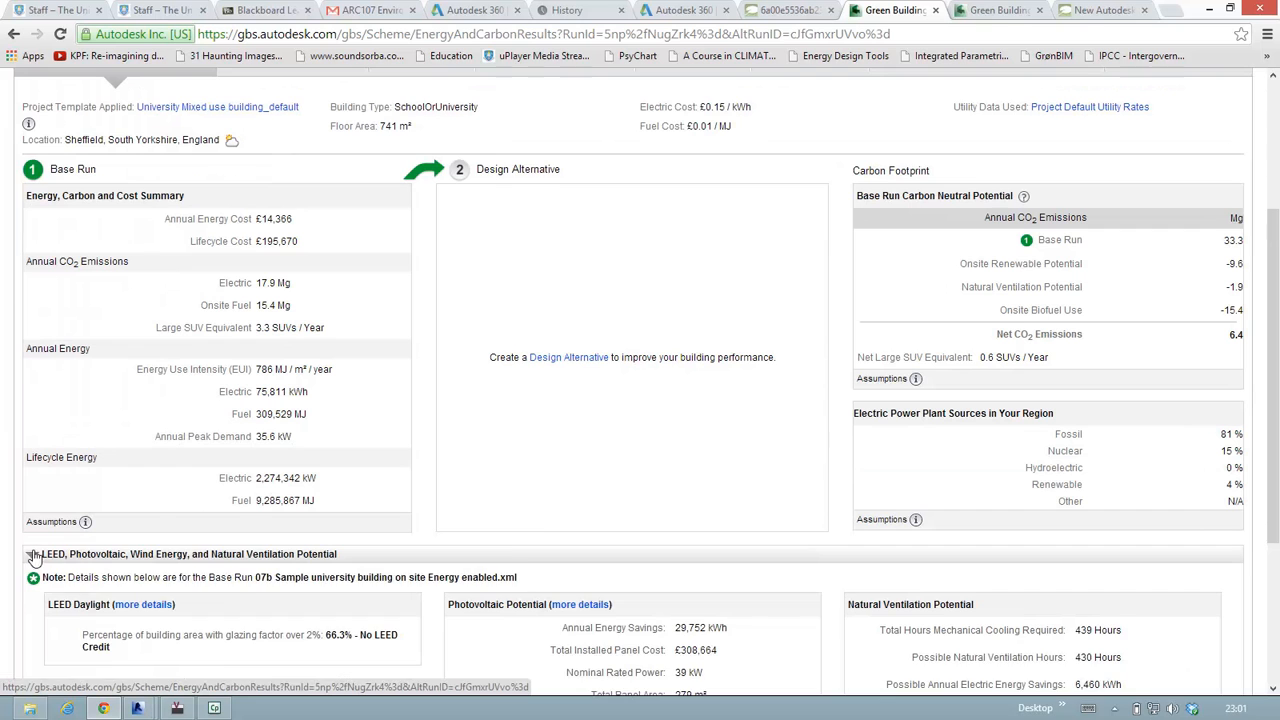
pyautogui.scroll(-3, 180, 463)
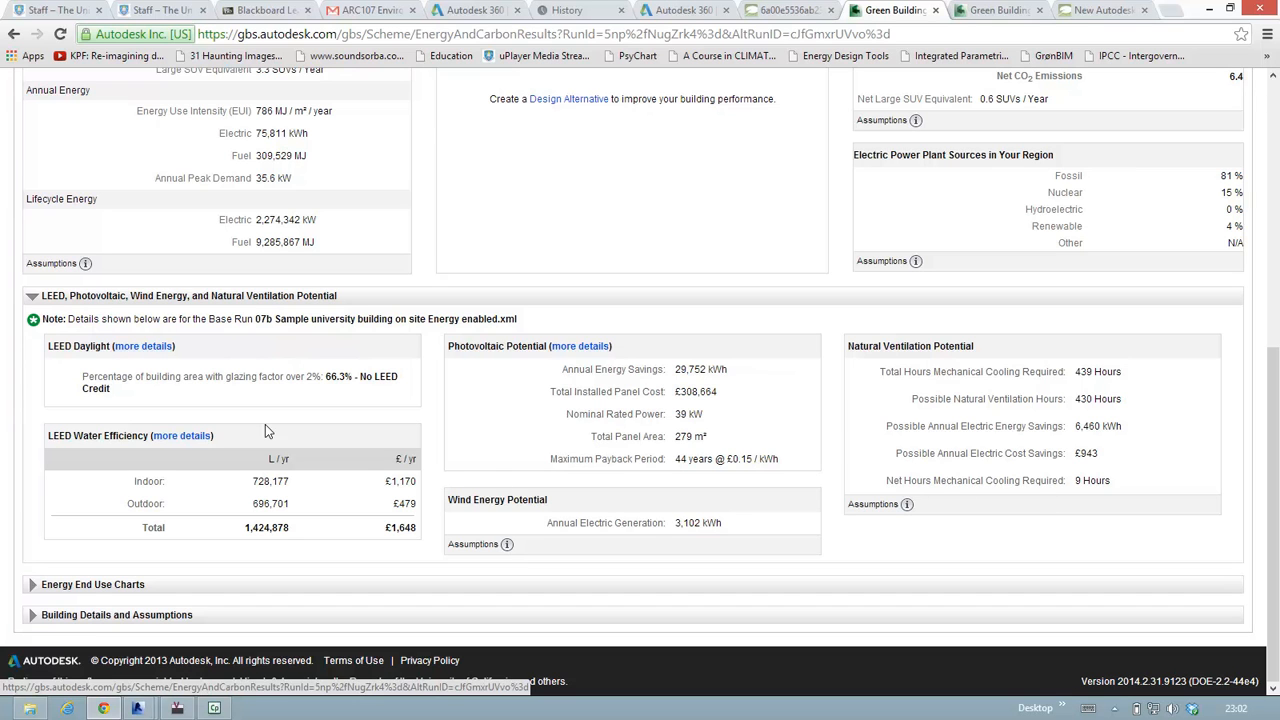
pyautogui.click(32, 297)
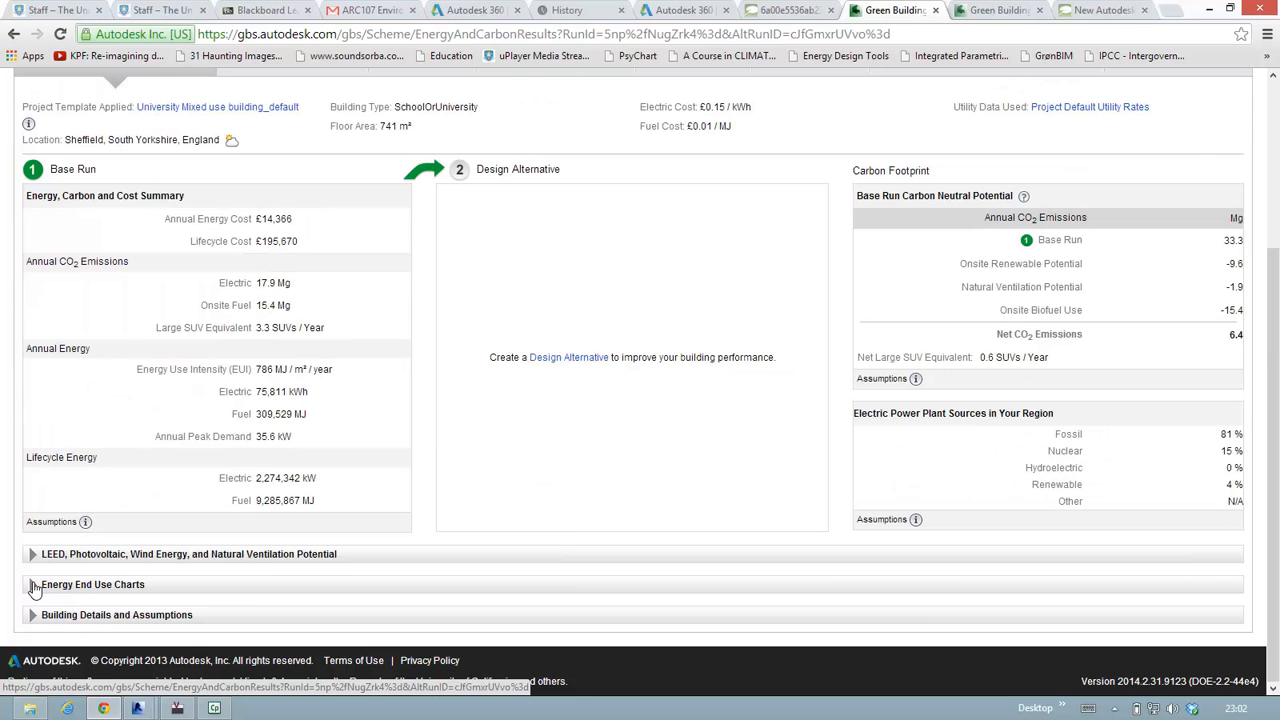
# Step: Expand the energy end use charts, examine the detailed electric and fuel breakdowns, and return the electric chart to its basic view
pyautogui.click(34, 586)
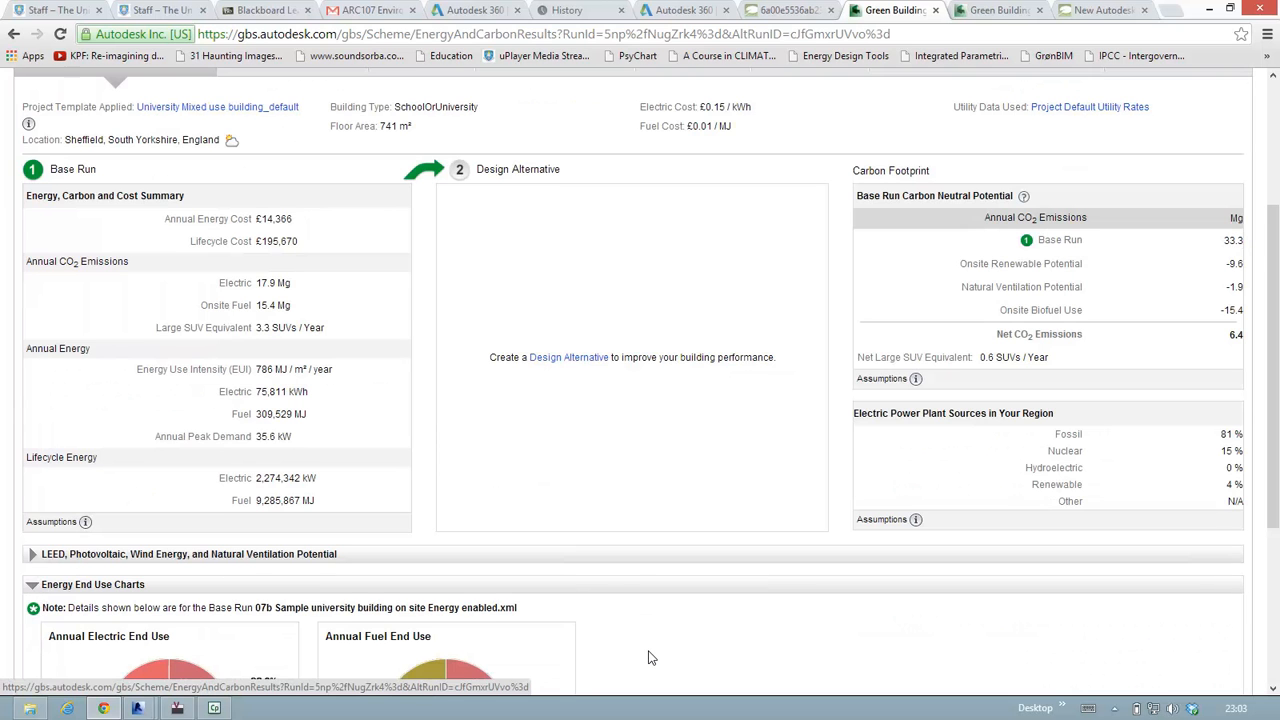
pyautogui.scroll(-3, 651, 655)
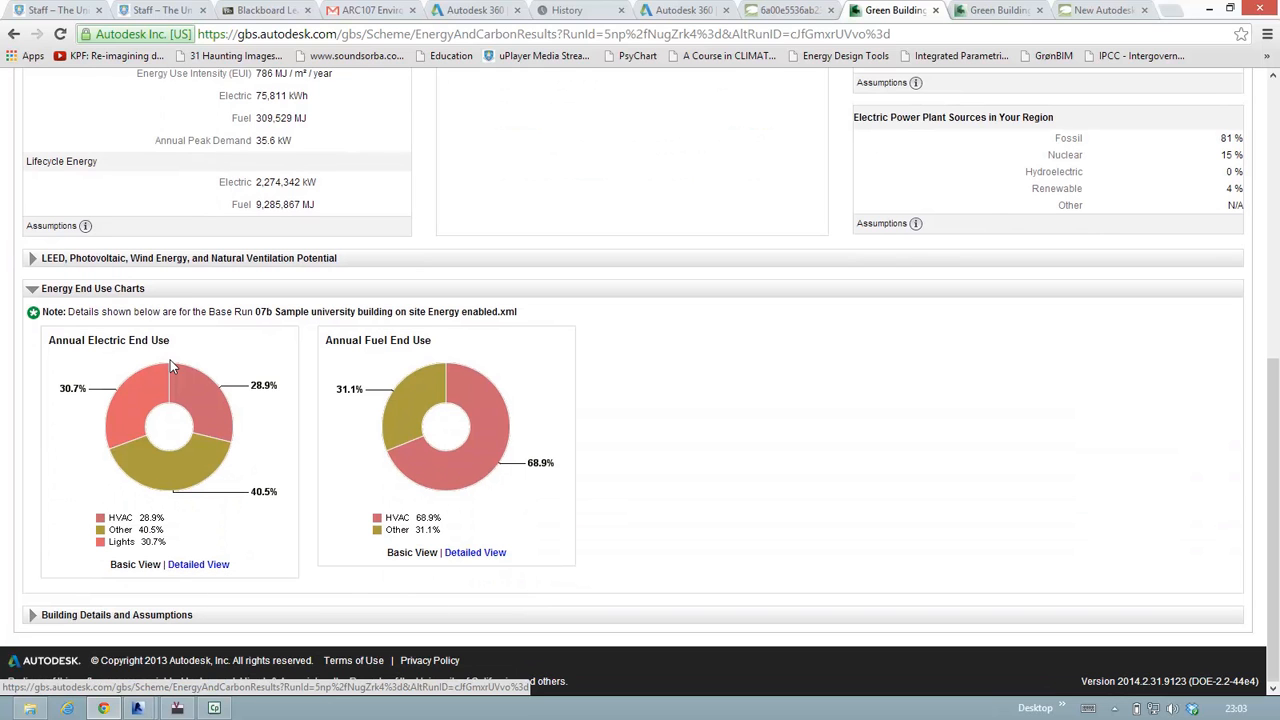
pyautogui.click(200, 566)
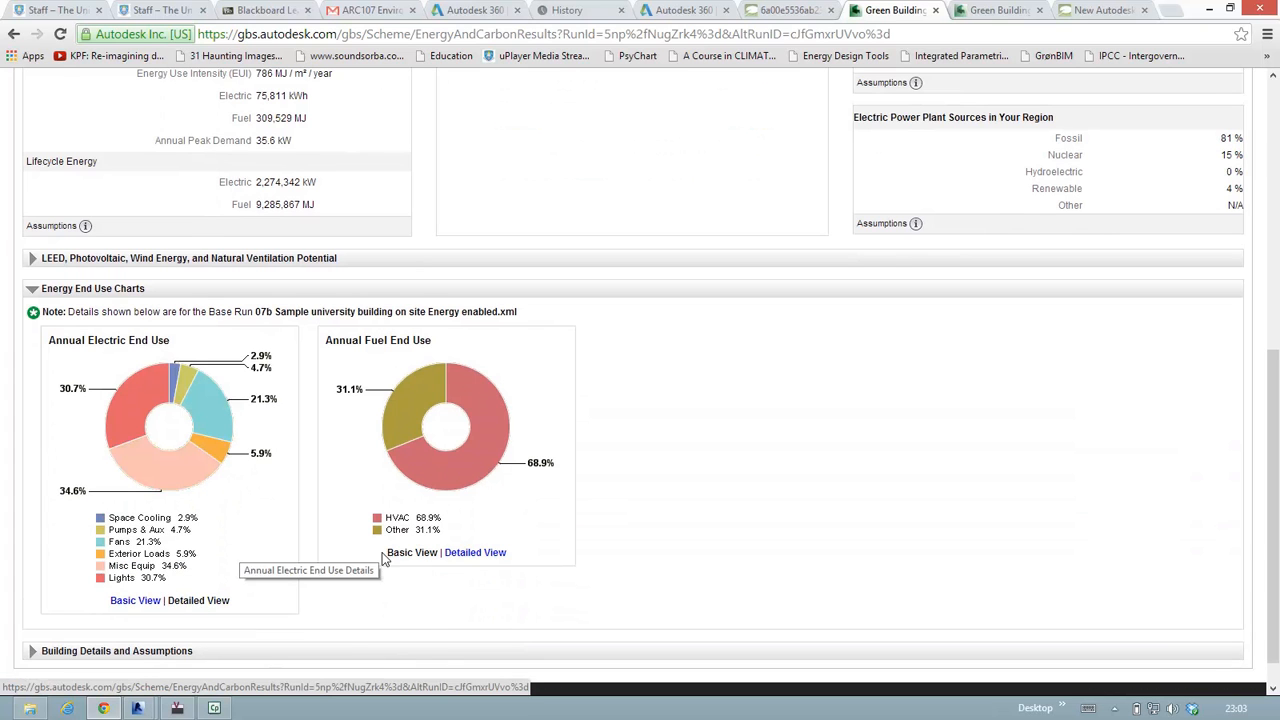
pyautogui.click(474, 553)
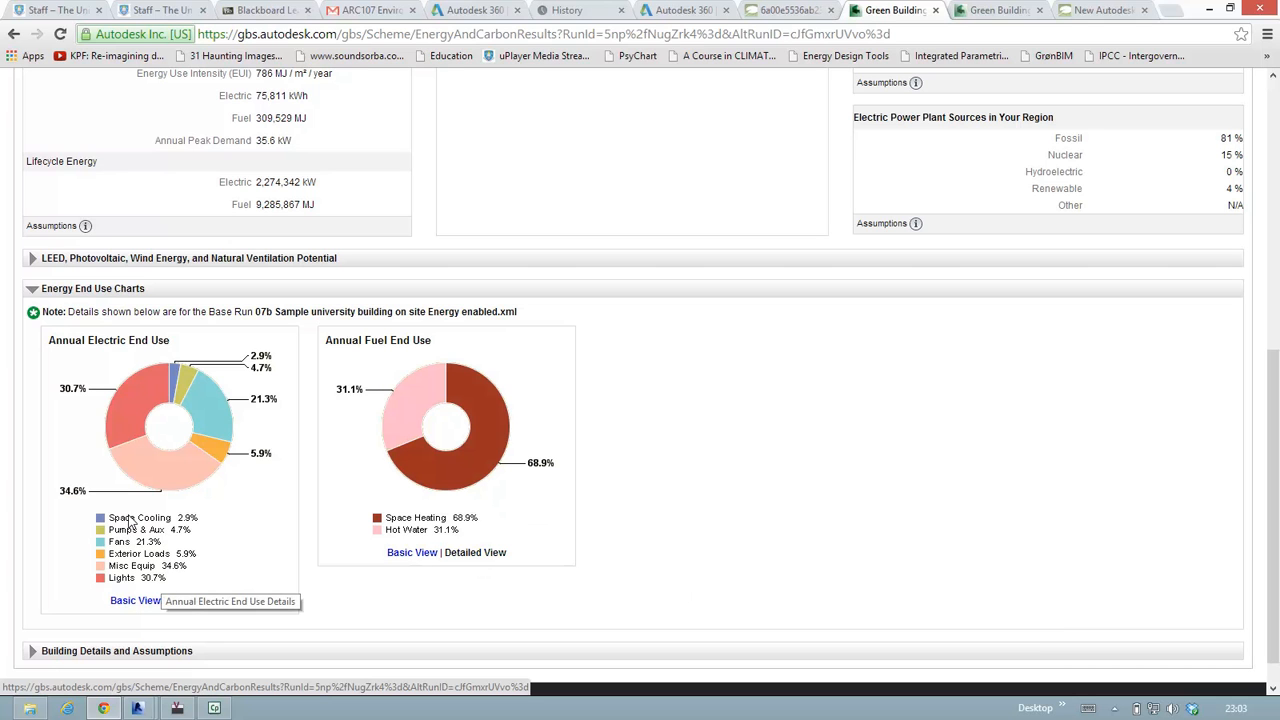
pyautogui.click(137, 600)
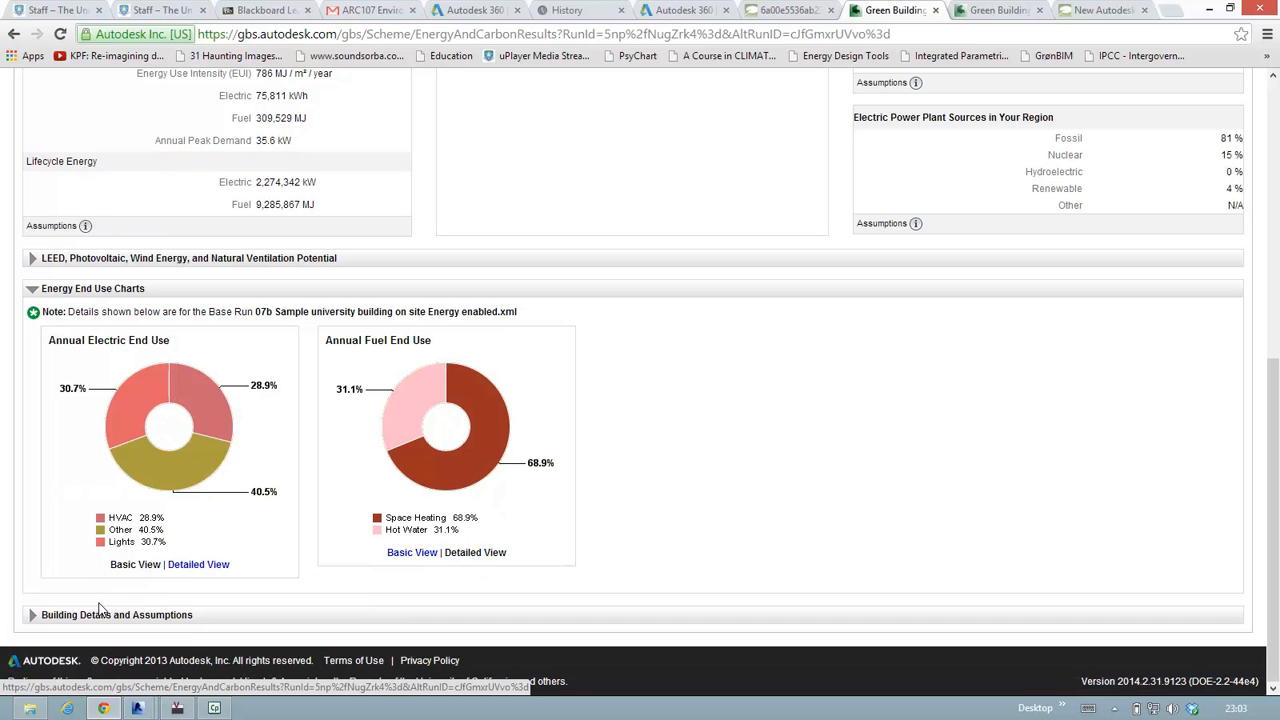
# Step: Expand the building details and assumptions and examine the base run's quick stats, construction U-values, and hydronic and air equipment
pyautogui.click(32, 618)
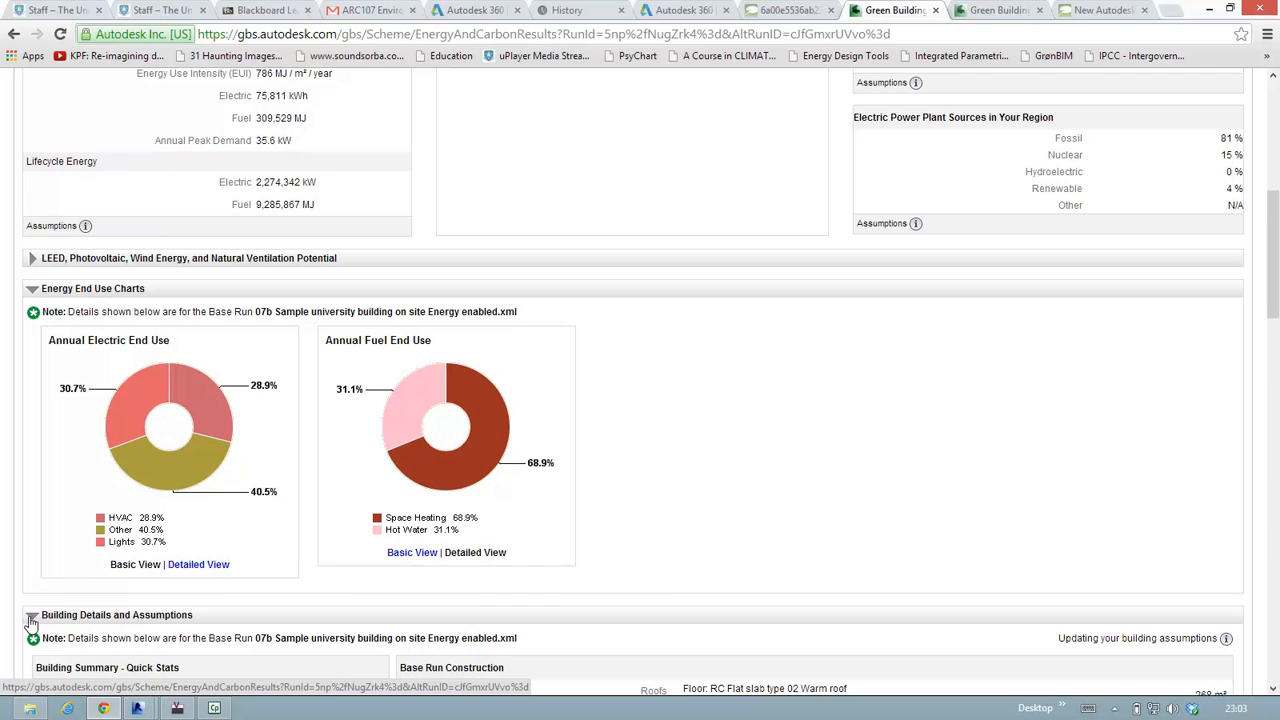
pyautogui.scroll(-5, 662, 646)
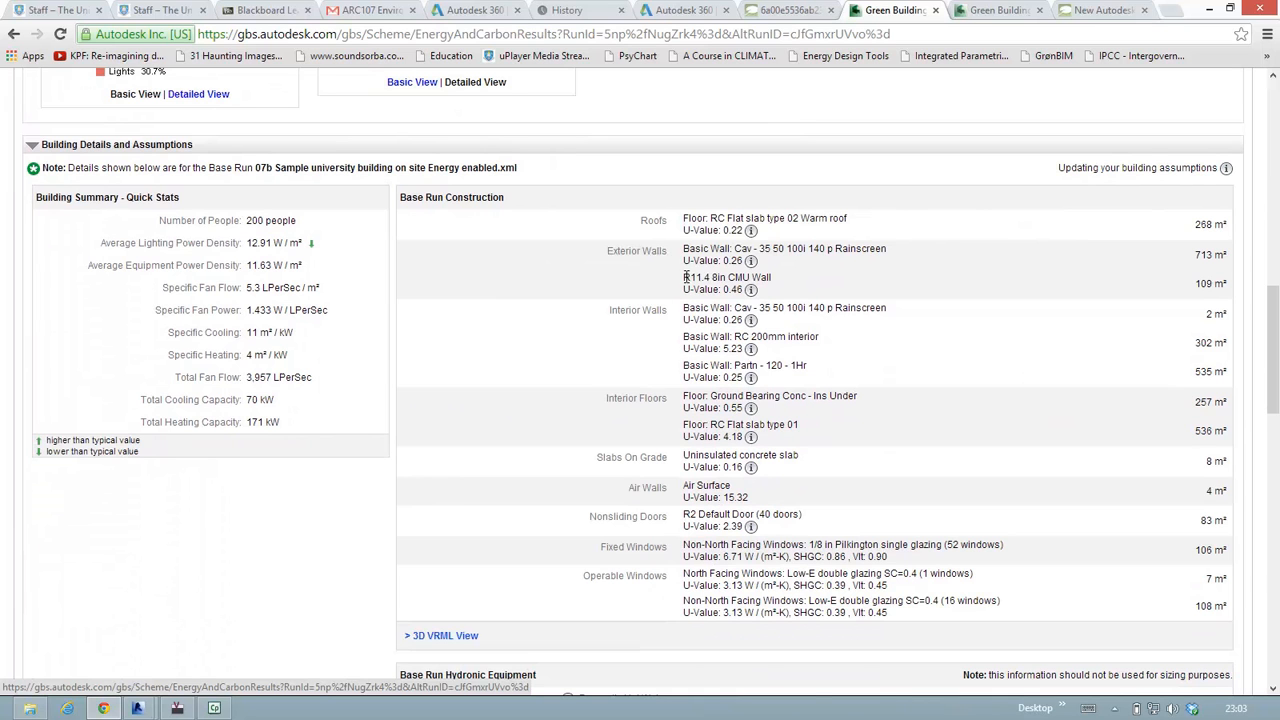
pyautogui.moveTo(785, 265)
pyautogui.scroll(-3, 332, 635)
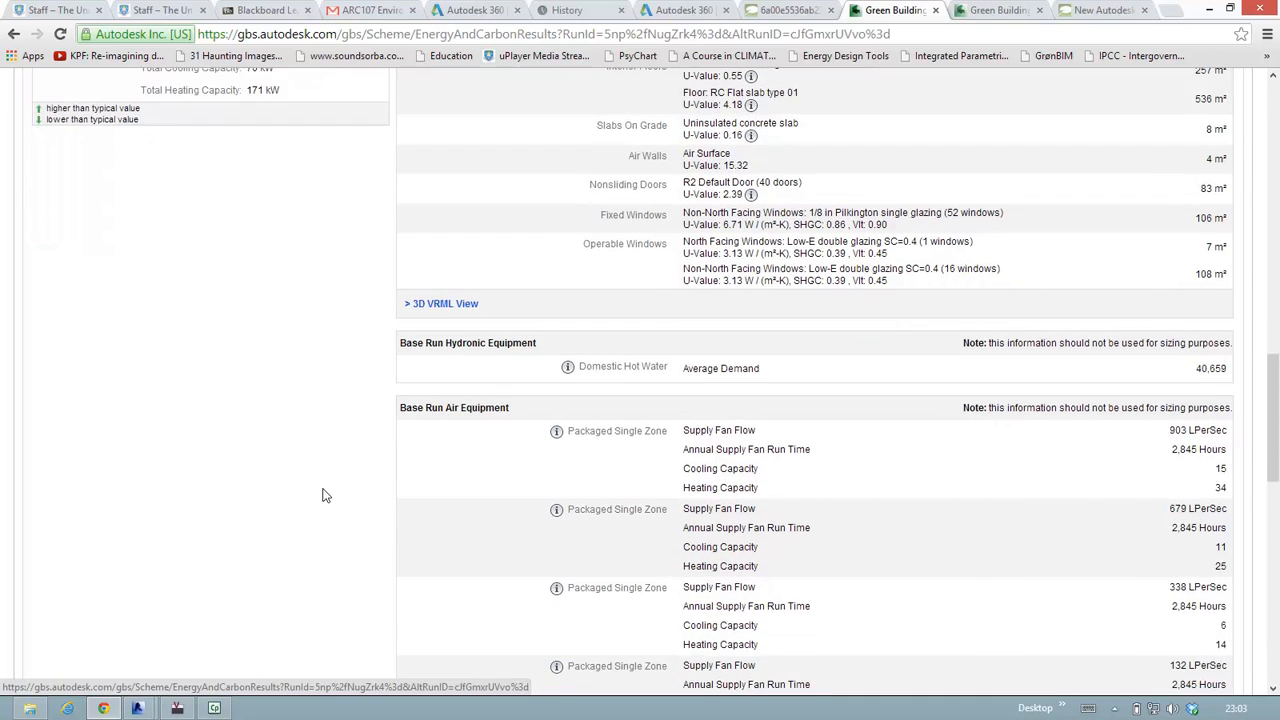
pyautogui.scroll(-2, 322, 497)
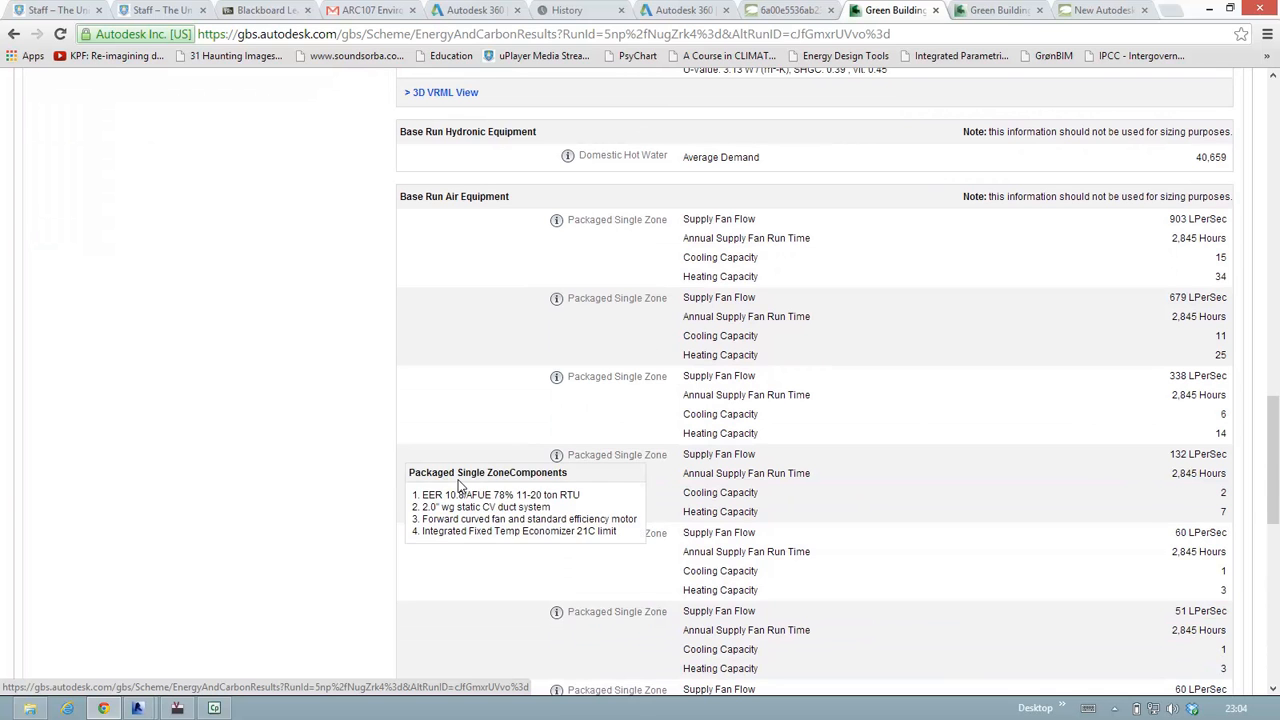
pyautogui.scroll(-5, 330, 520)
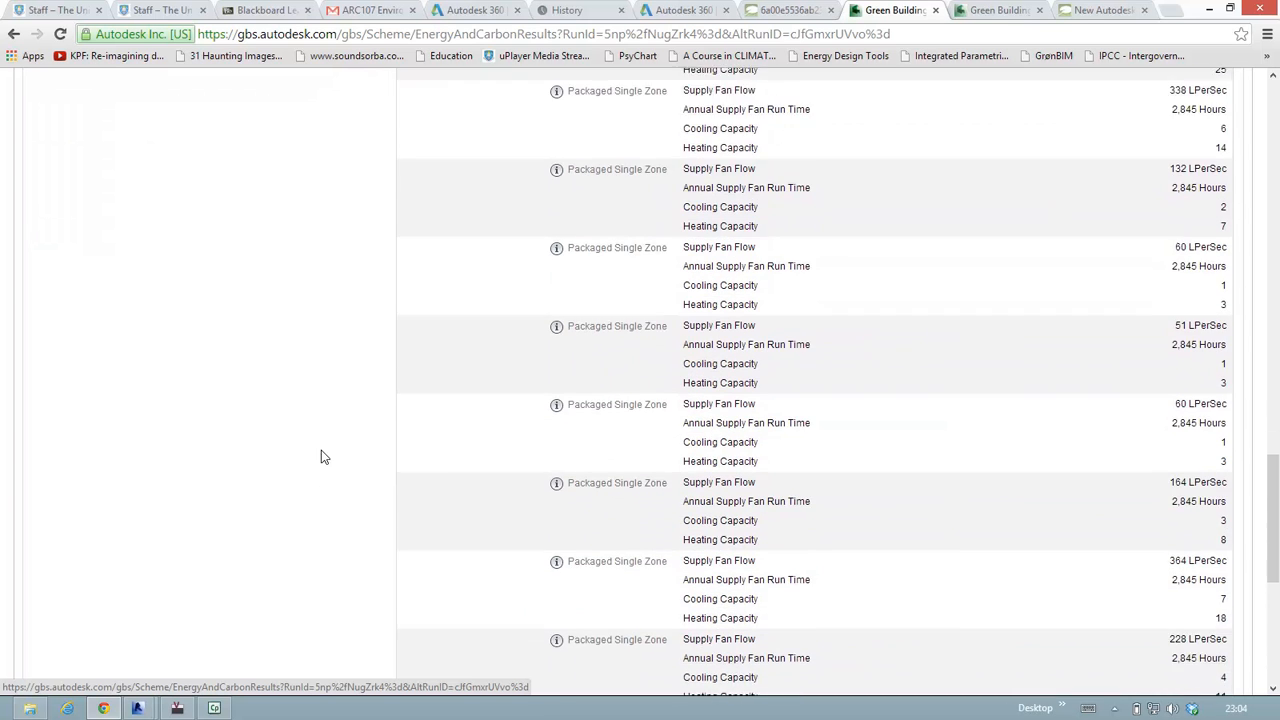
pyautogui.scroll(-3, 320, 390)
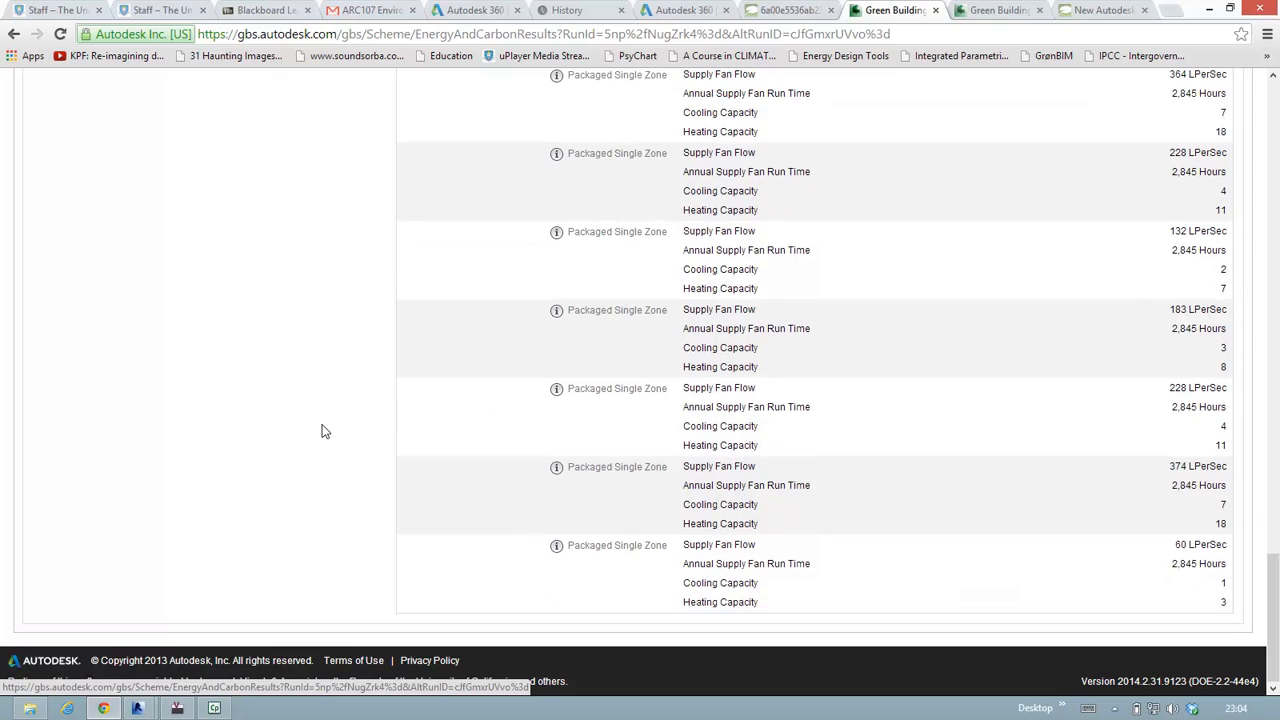
pyautogui.scroll(10, 320, 330)
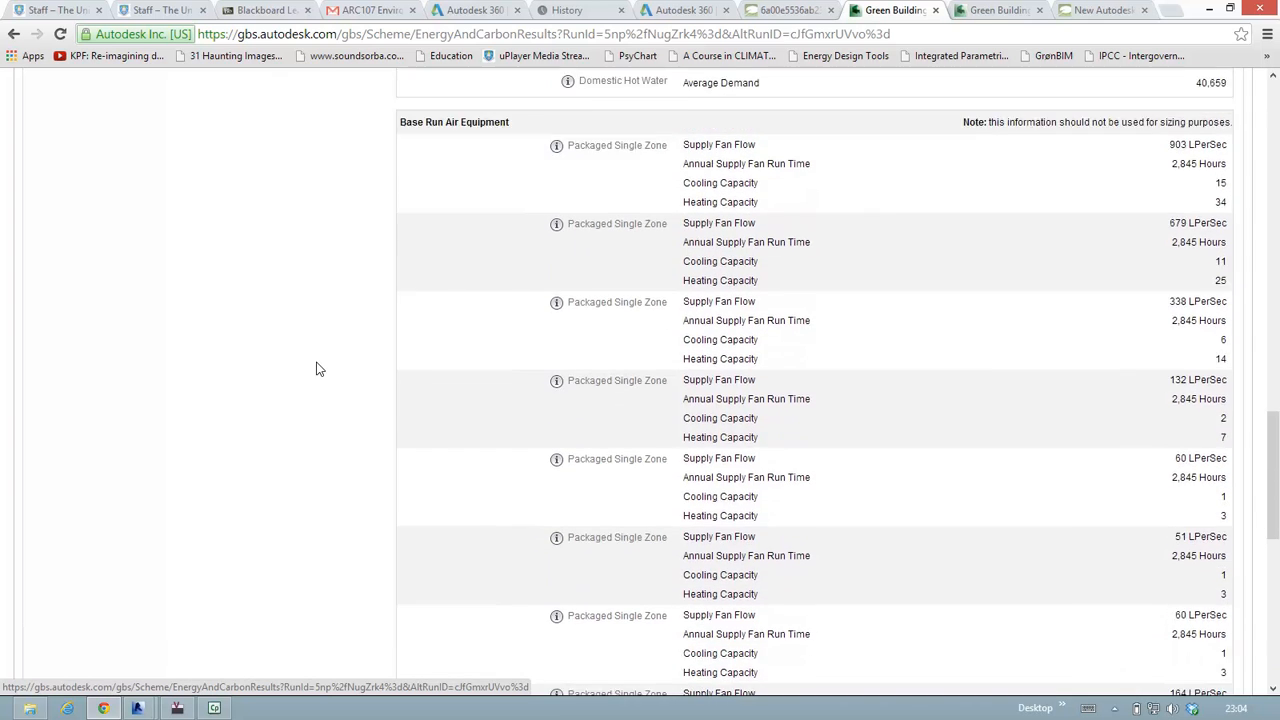
pyautogui.scroll(5, 286, 417)
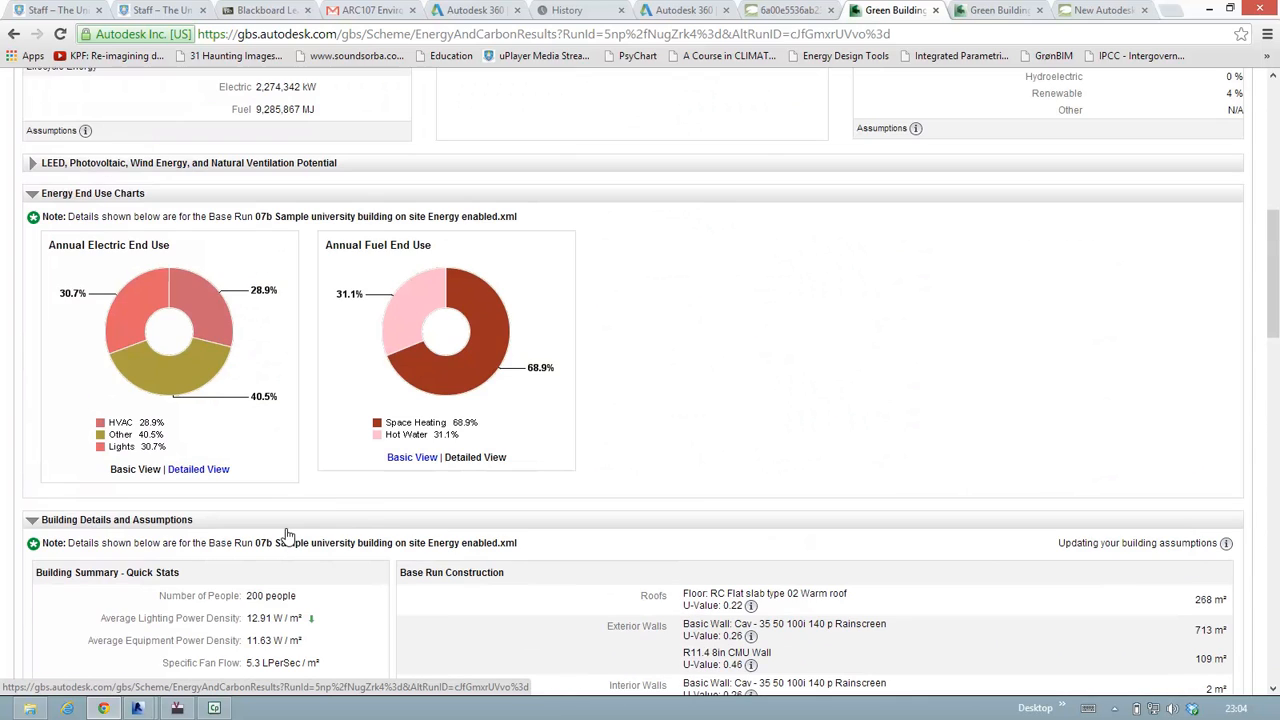
# Step: Review the base run's energy, carbon and cost summary again alongside its electric and fuel end use charts
pyautogui.scroll(6, 659, 287)
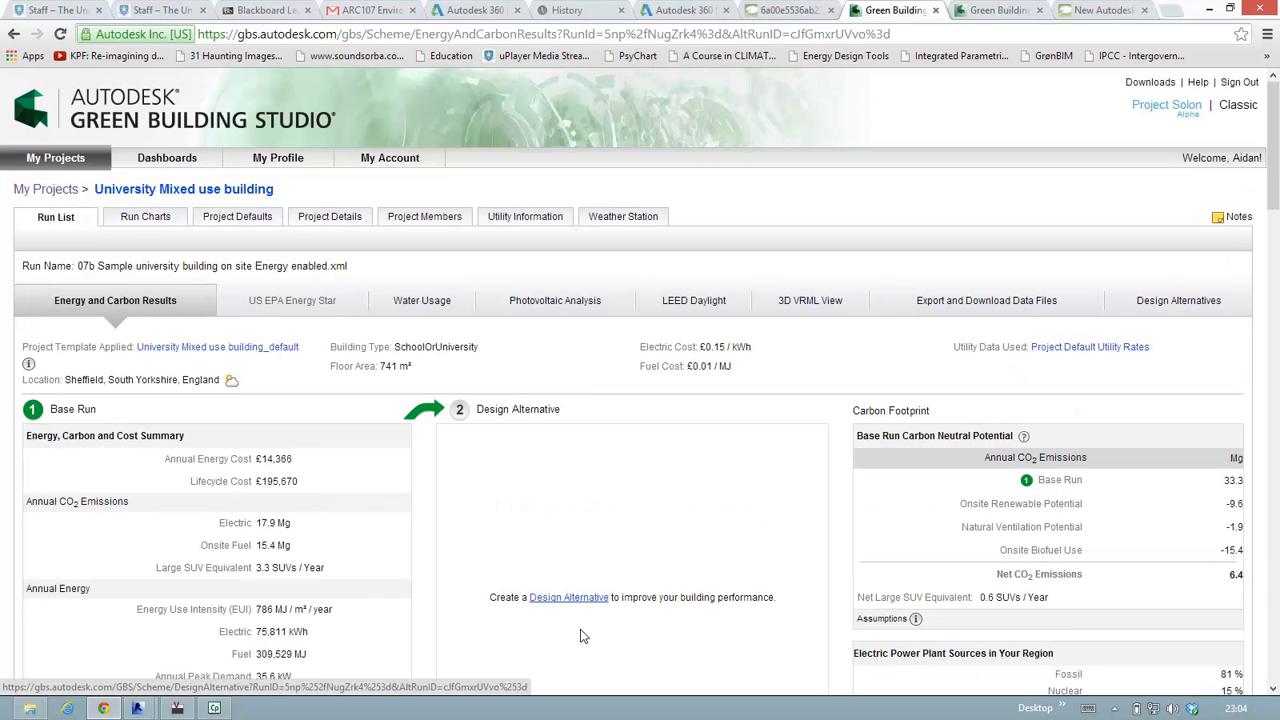
pyautogui.scroll(-5, 588, 638)
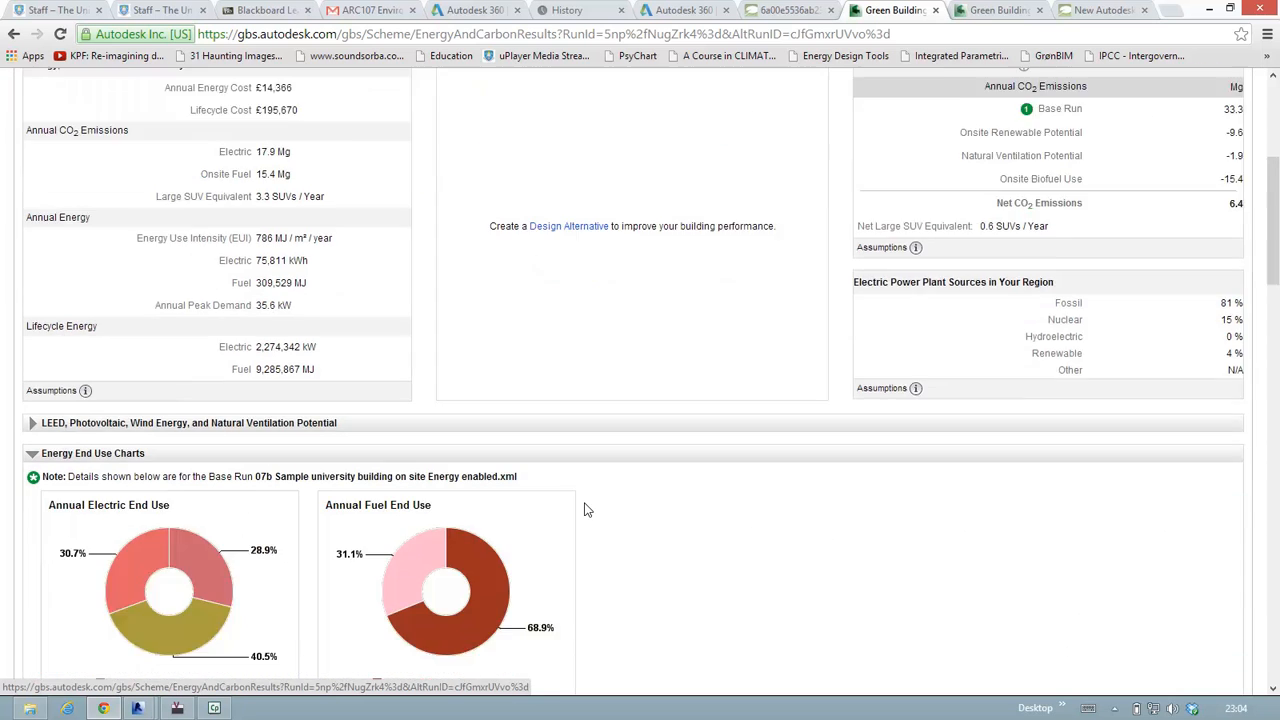
pyautogui.scroll(-2, 589, 460)
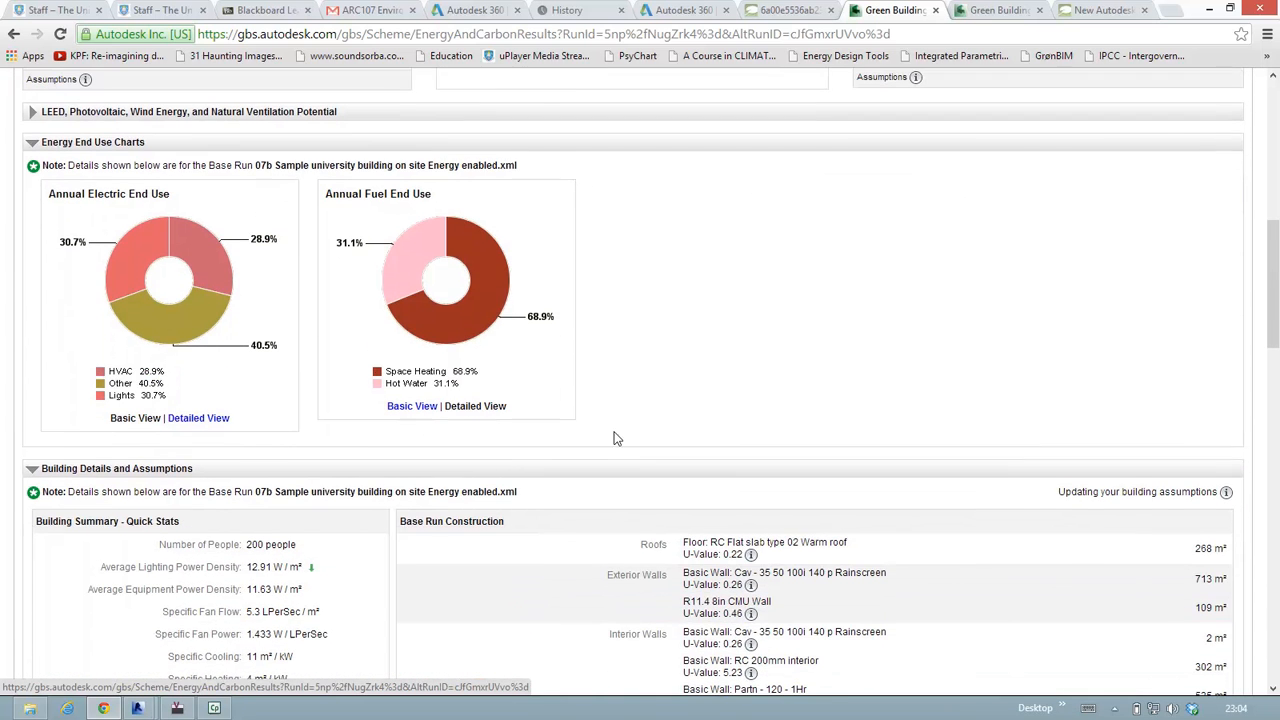
pyautogui.scroll(4, 660, 321)
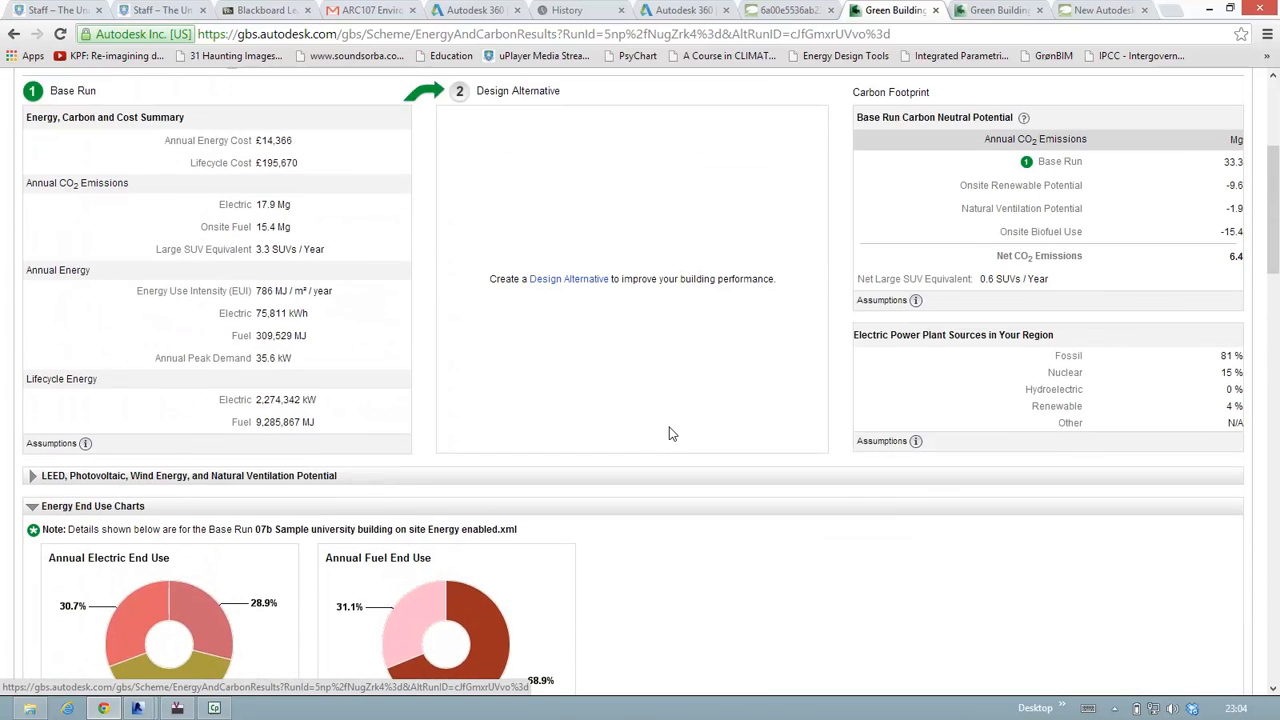
pyautogui.scroll(2, 622, 372)
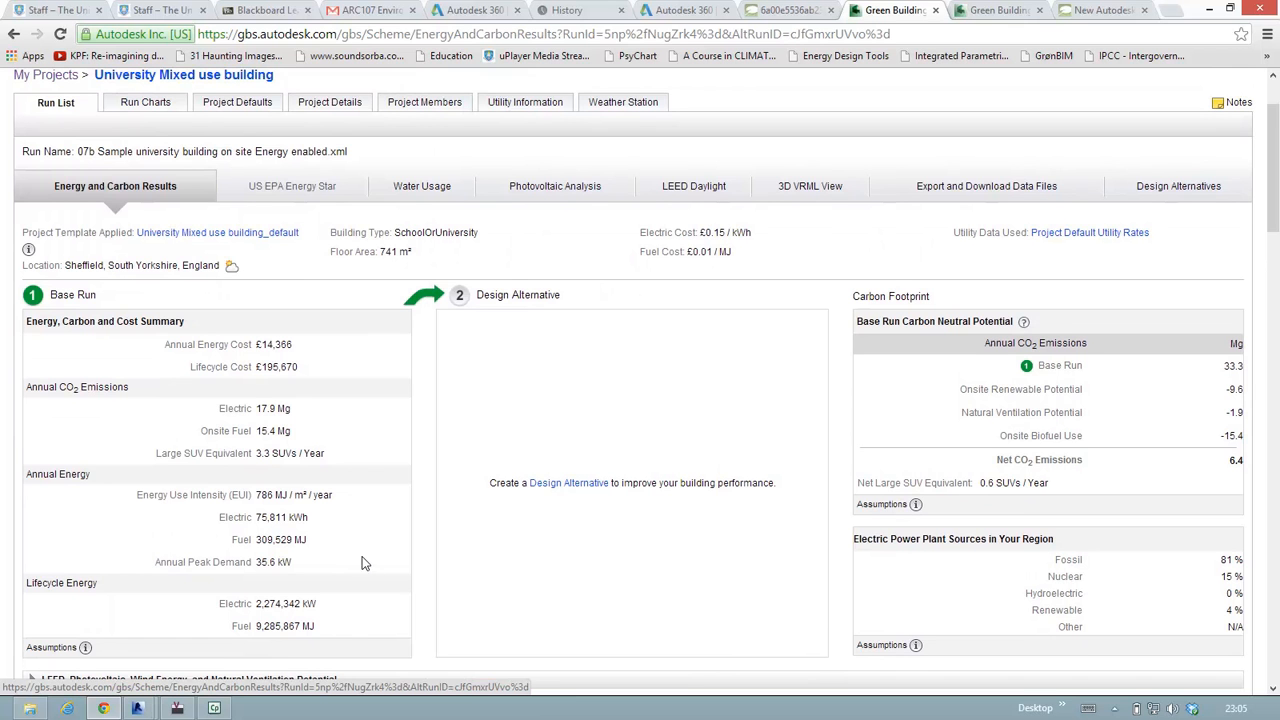
pyautogui.scroll(-3, 366, 568)
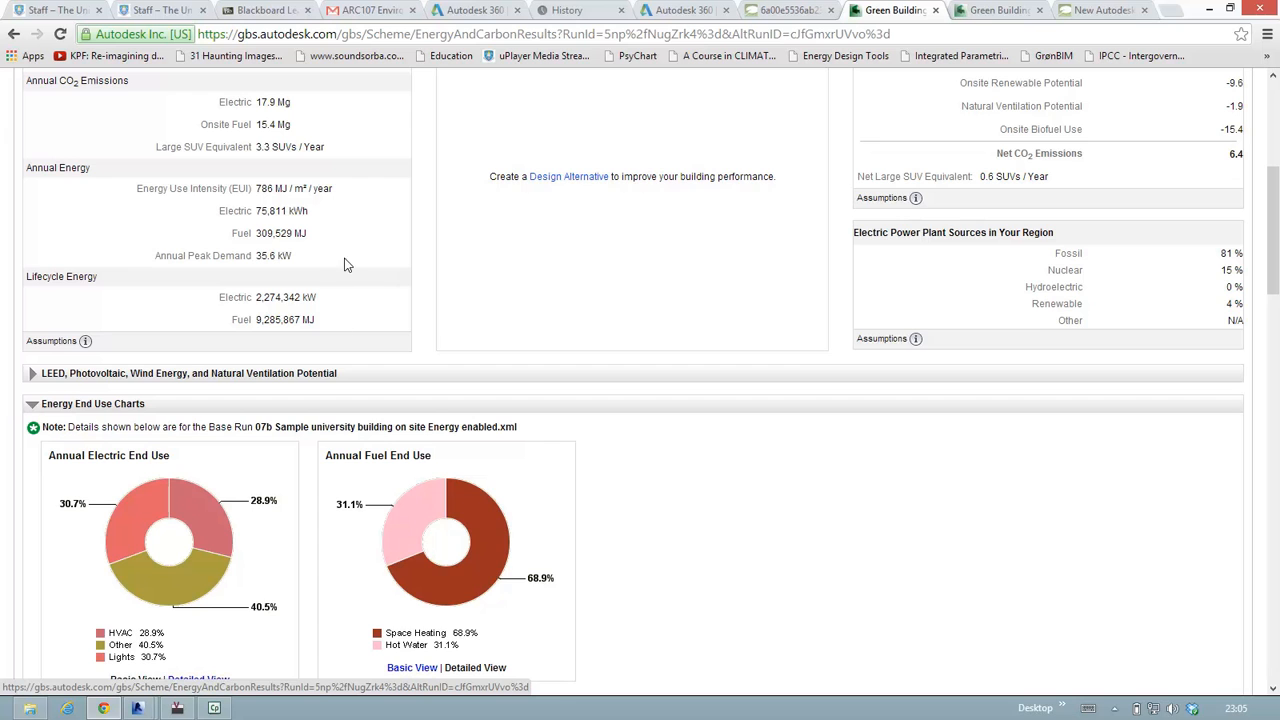
pyautogui.scroll(3, 350, 250)
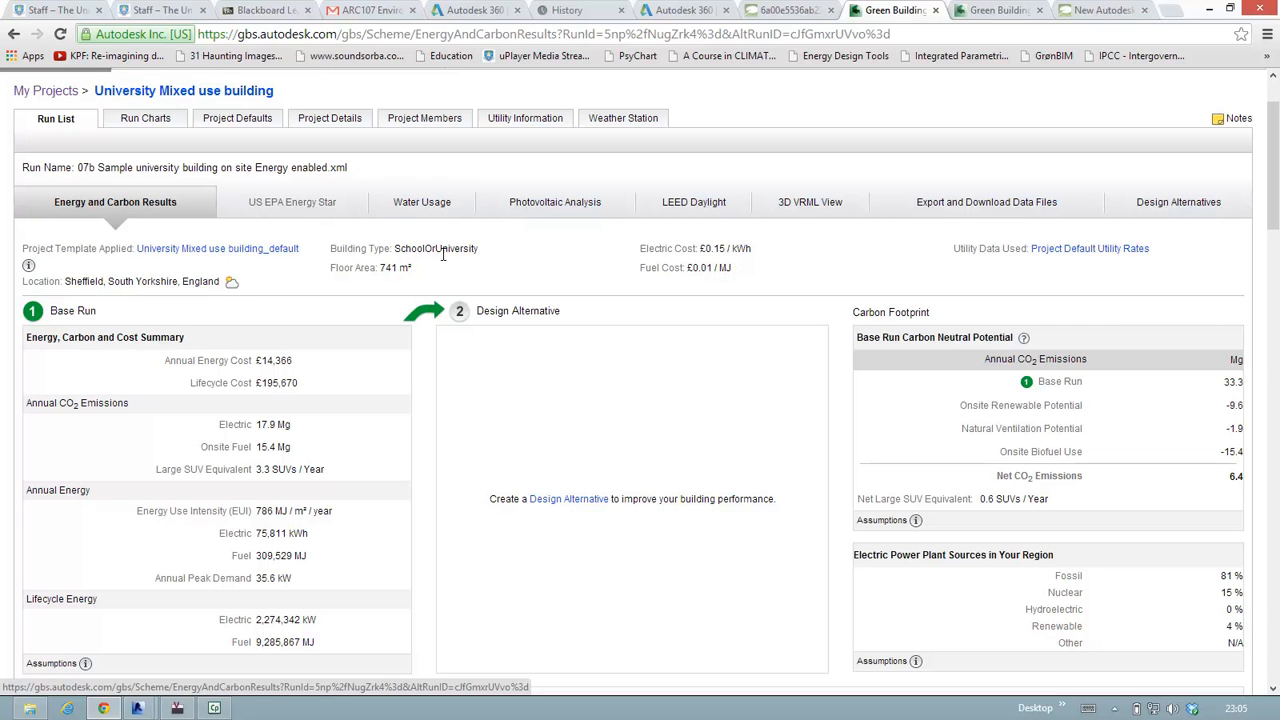
# Step: Open the run's Water Usage results and examine the indoor and outdoor water consumption, costs and estimator inputs
pyautogui.click(425, 208)
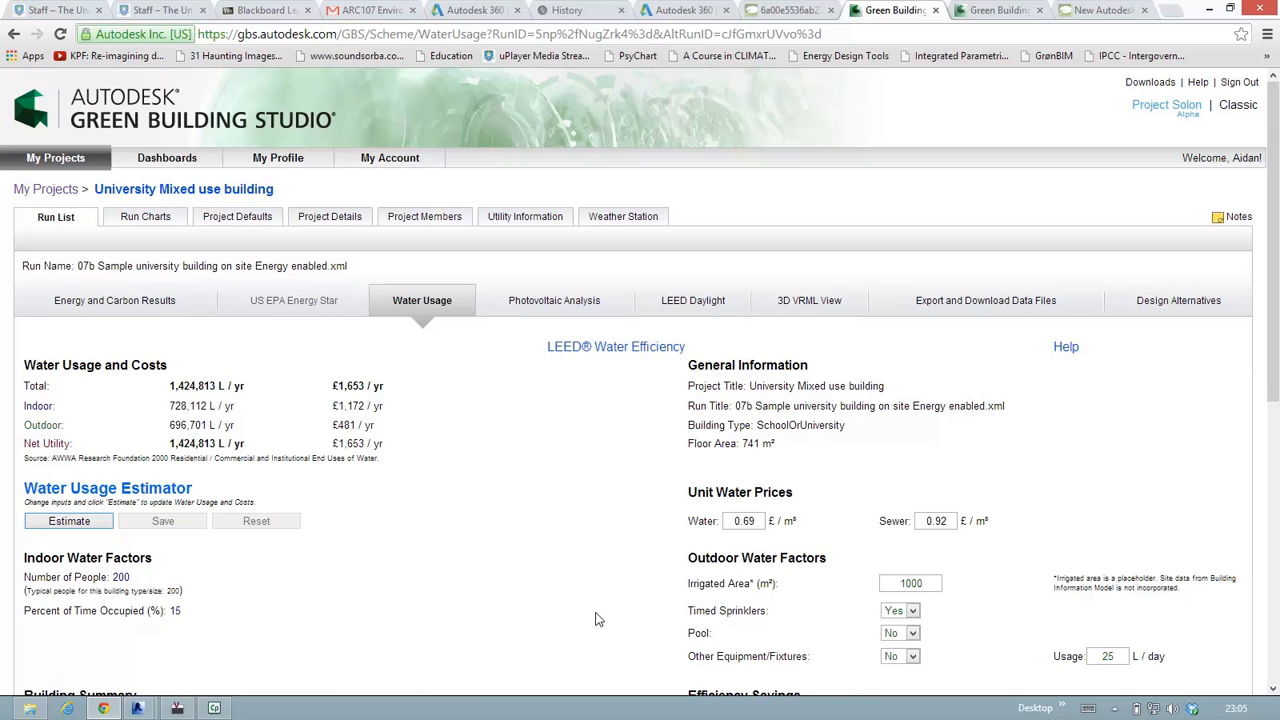
pyautogui.scroll(-3, 597, 618)
pyautogui.scroll(-1, 597, 562)
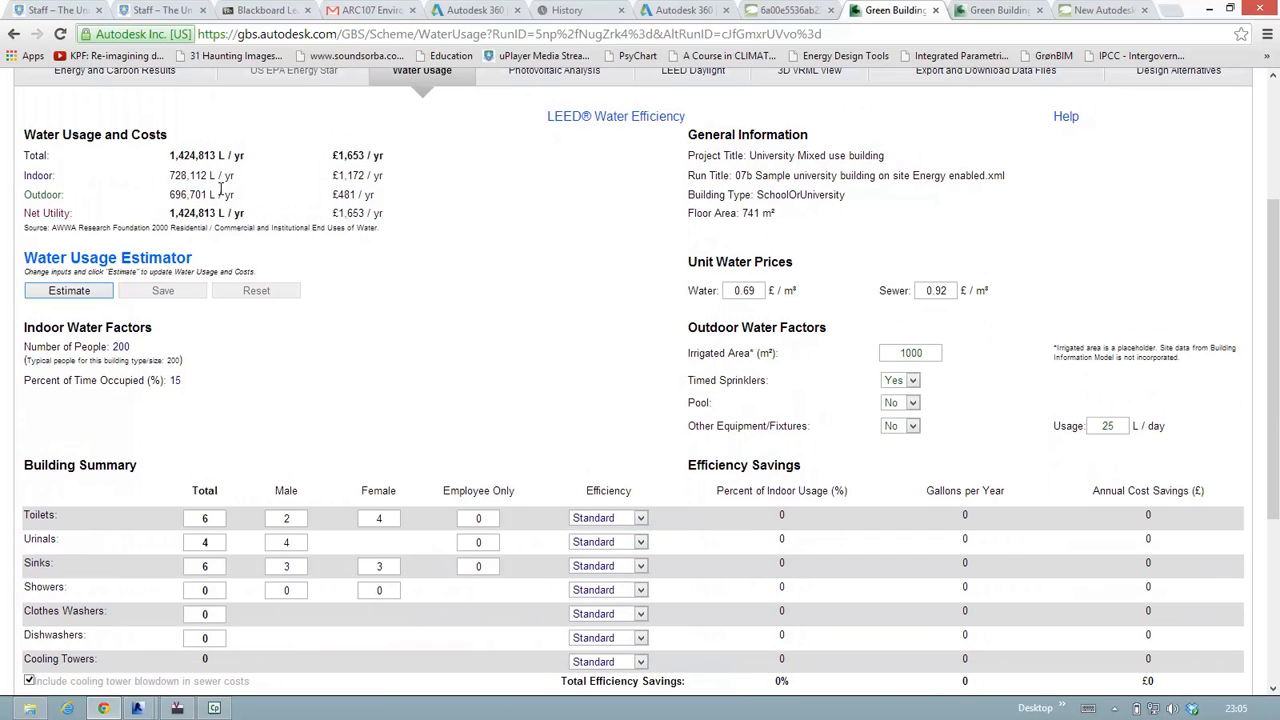
pyautogui.press('ctrl')
pyautogui.press('ctrl')
pyautogui.press('ctrl')
pyautogui.press('ctrl')
pyautogui.press('ctrl')
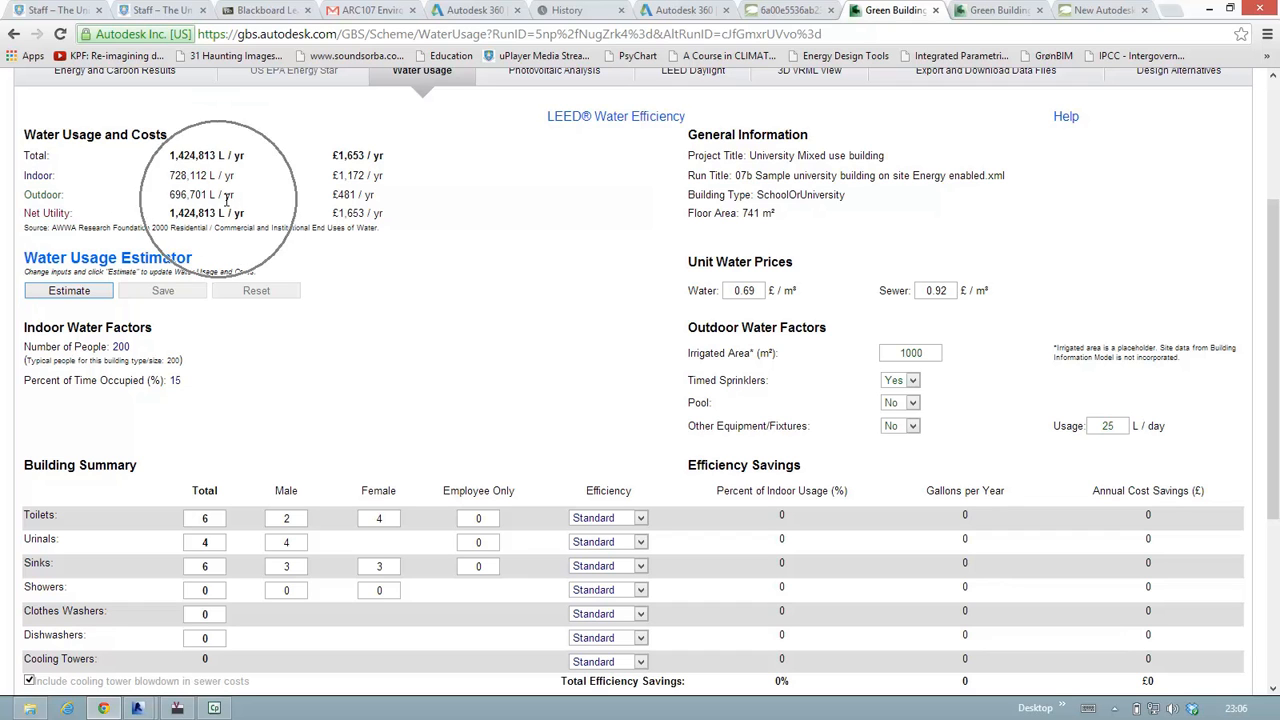
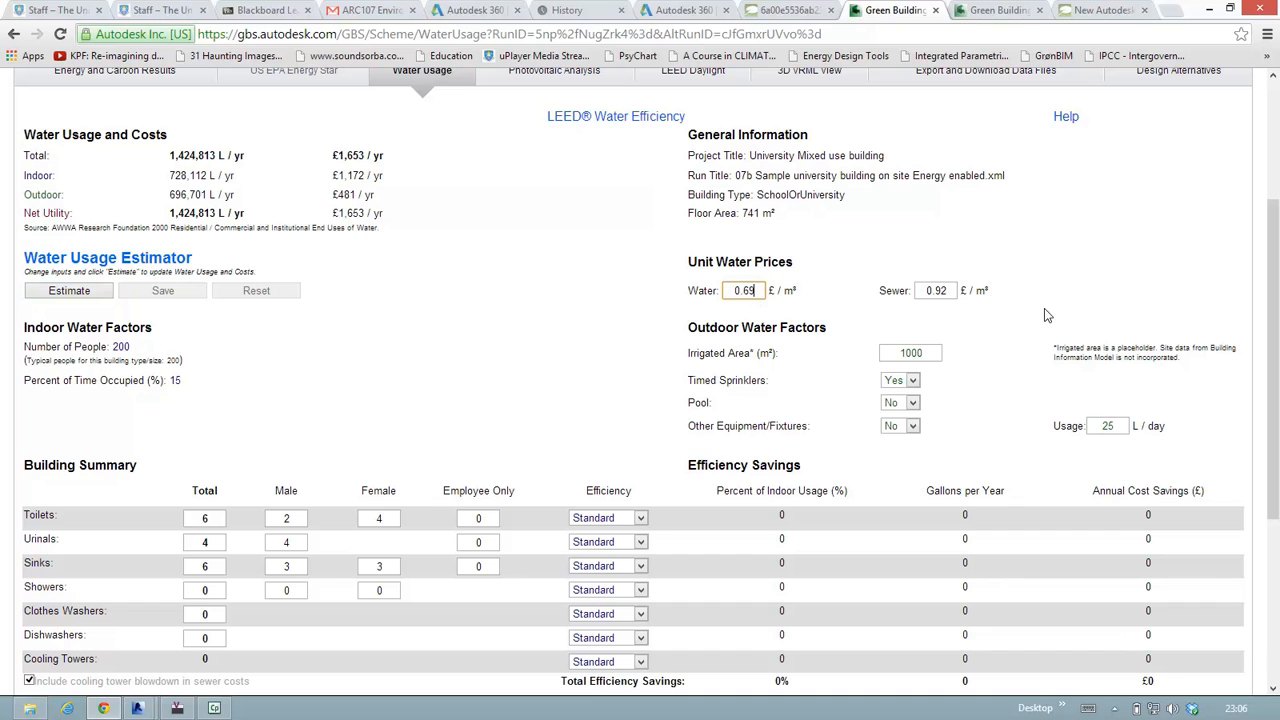
# Step: Set the irrigated area in the outdoor water factors to 10 m²
pyautogui.click(929, 352)
pyautogui.click(929, 353)
pyautogui.click(927, 352)
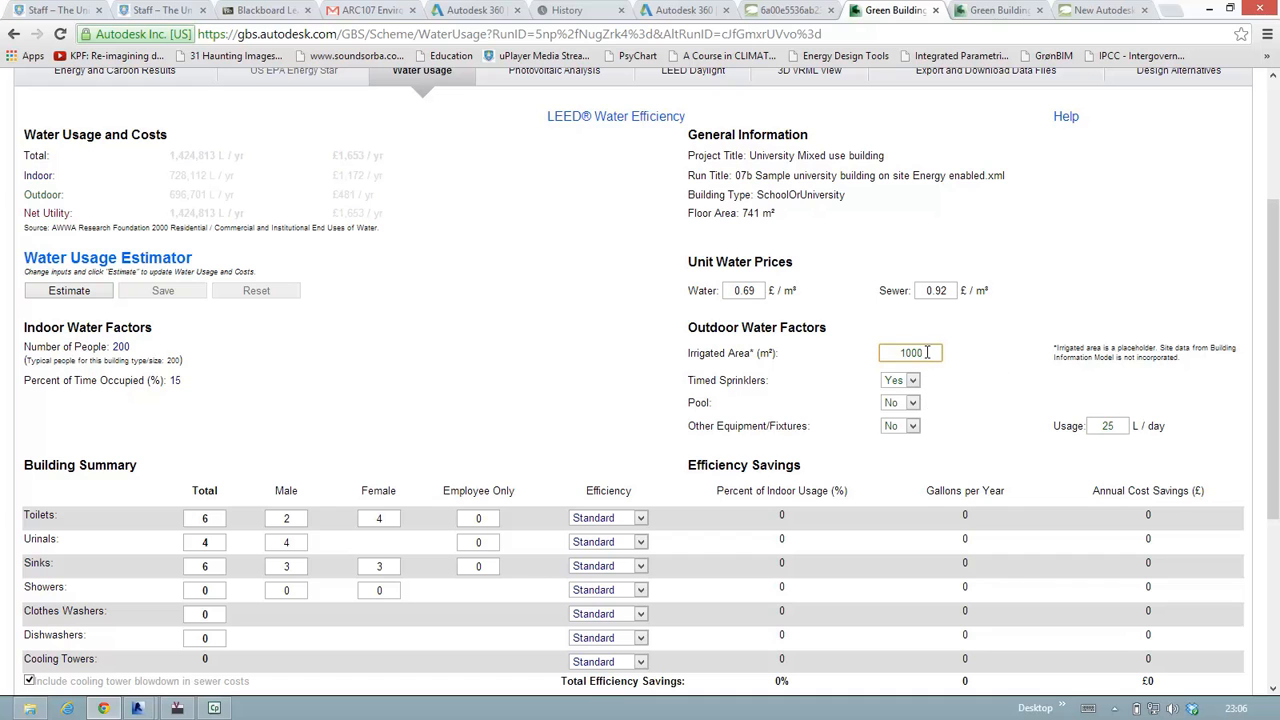
pyautogui.click(928, 352)
pyautogui.press('BackSpace')
pyautogui.press('BackSpace')
pyautogui.click(890, 323)
pyautogui.click(929, 353)
# Step: Check the available options for timed sprinklers and the pool in the outdoor water factors
pyautogui.click(913, 381)
pyautogui.click(900, 395)
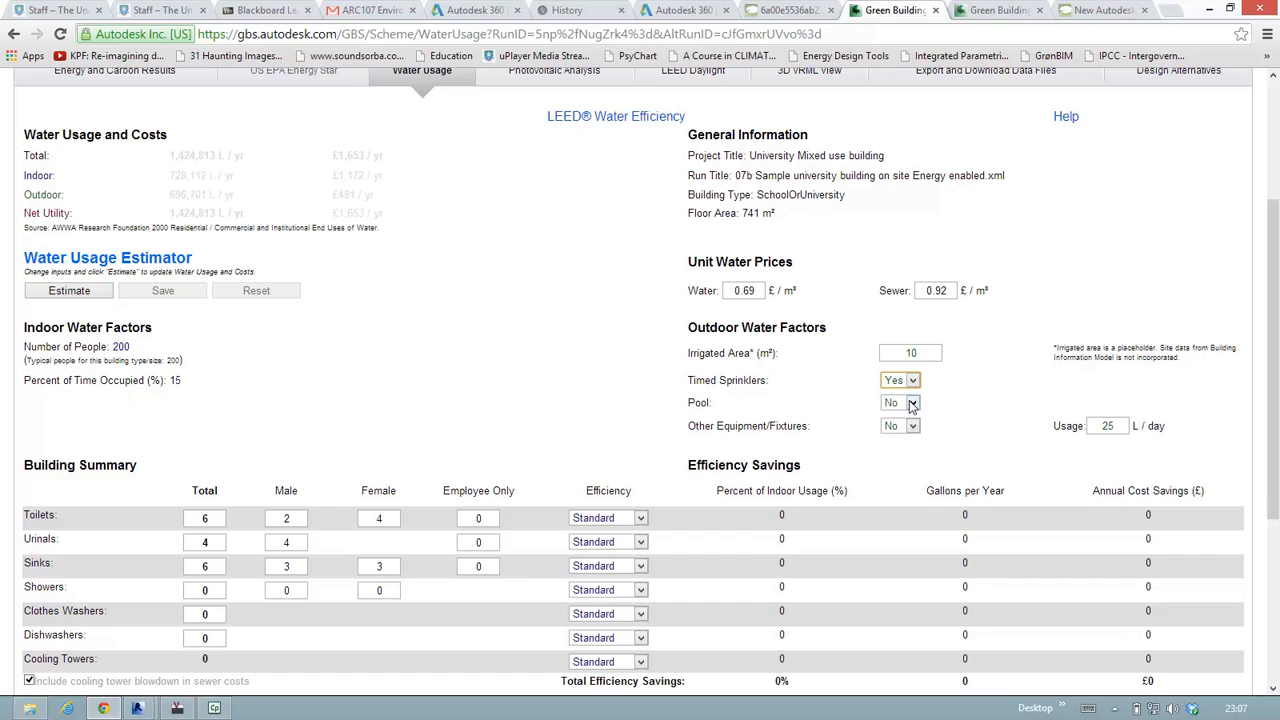
pyautogui.click(913, 404)
pyautogui.click(910, 417)
# Step: Recalculate the water usage and cost estimate with the reduced irrigated area
pyautogui.click(77, 294)
pyautogui.click(892, 350)
pyautogui.click(913, 350)
pyautogui.click(263, 196)
pyautogui.click(72, 290)
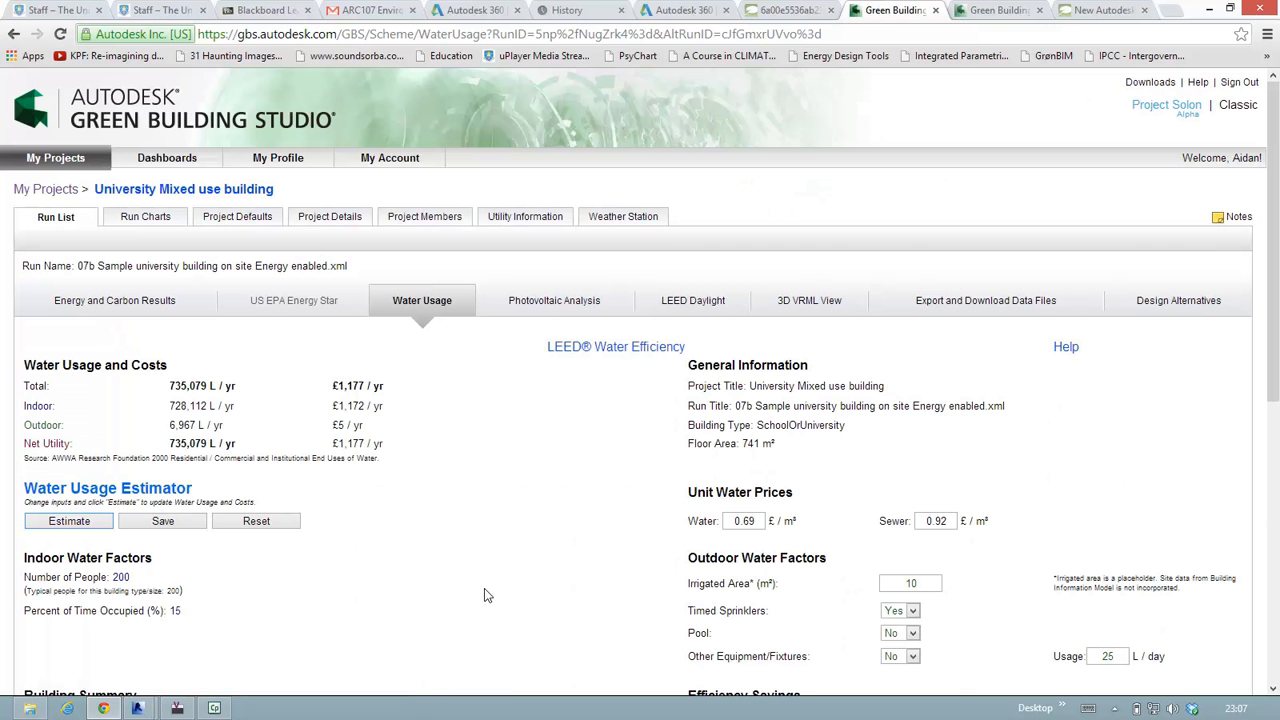
# Step: Examine the updated water usage and costs, particularly the outdoor consumption
pyautogui.scroll(-2, 493, 589)
pyautogui.scroll(-2, 493, 589)
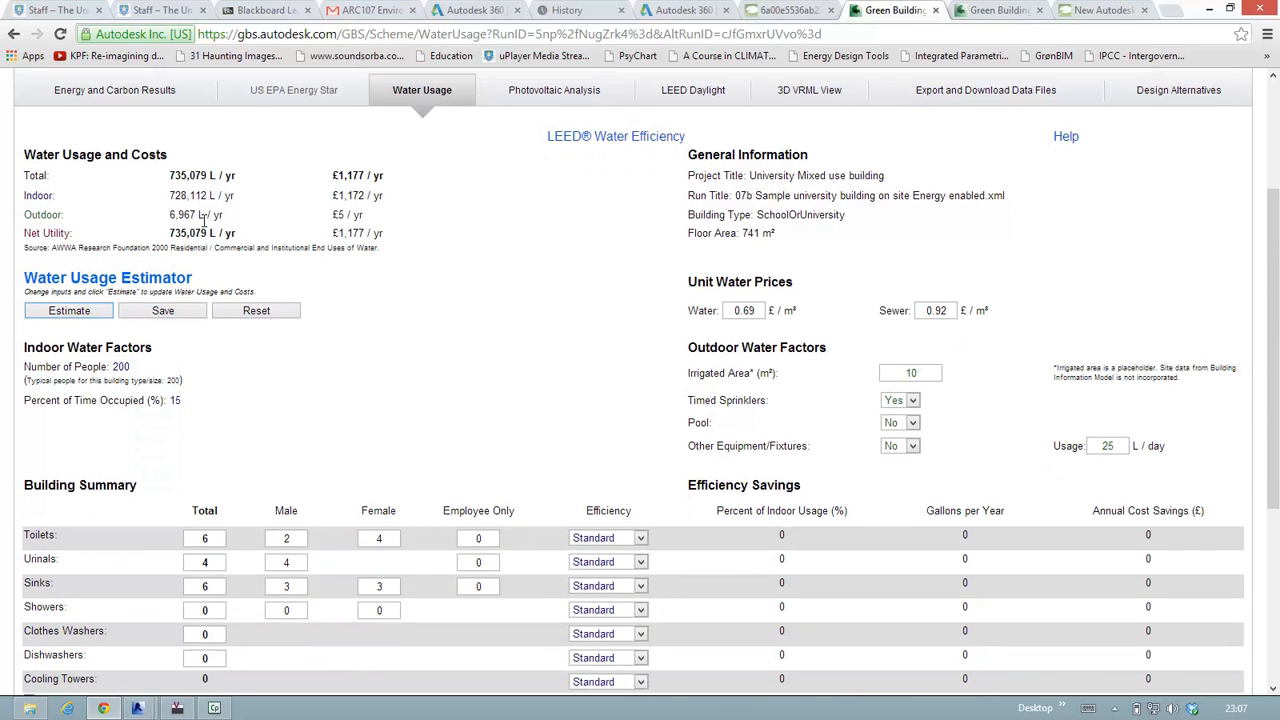
pyautogui.press('ctrl')
pyautogui.press('ctrl')
pyautogui.press('ctrl')
pyautogui.press('ctrl')
pyautogui.press('ctrl')
pyautogui.press('ctrl')
pyautogui.press('ctrl')
# Step: Set the efficiency of the toilets in the building summary to Low-Flow
pyautogui.scroll(-3, 537, 468)
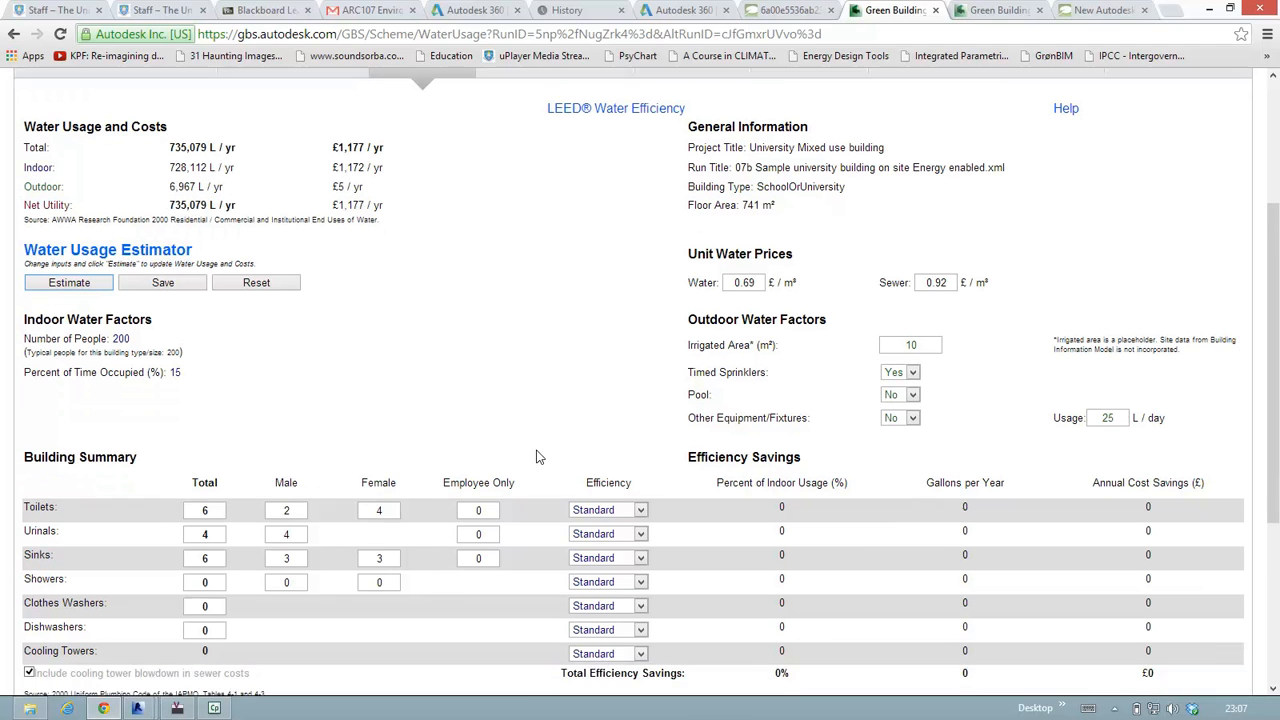
pyautogui.scroll(-1, 535, 374)
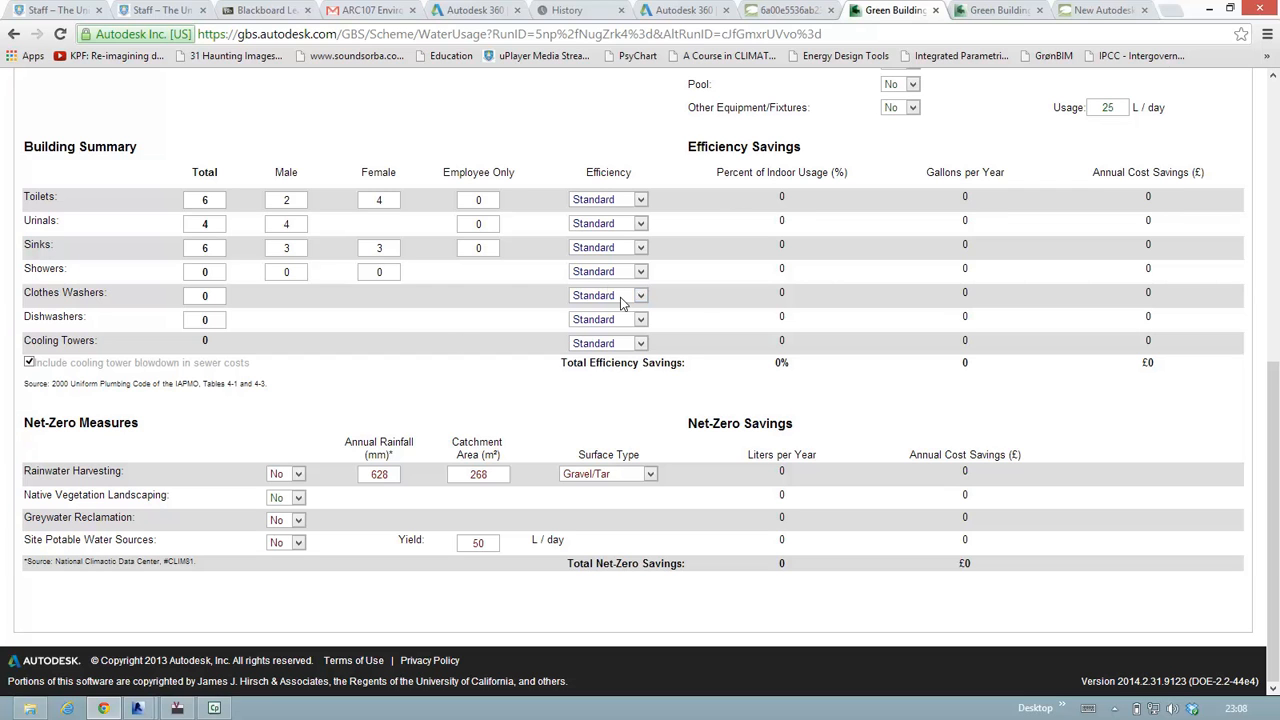
pyautogui.click(641, 199)
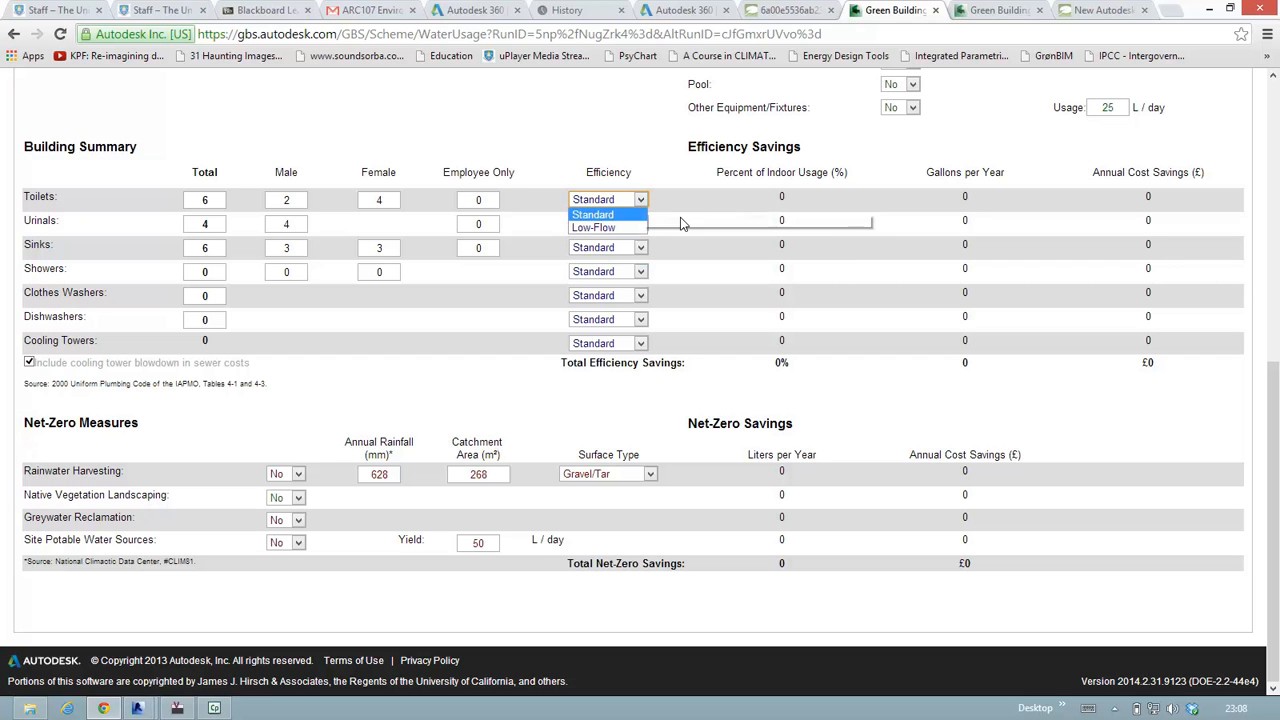
pyautogui.click(641, 202)
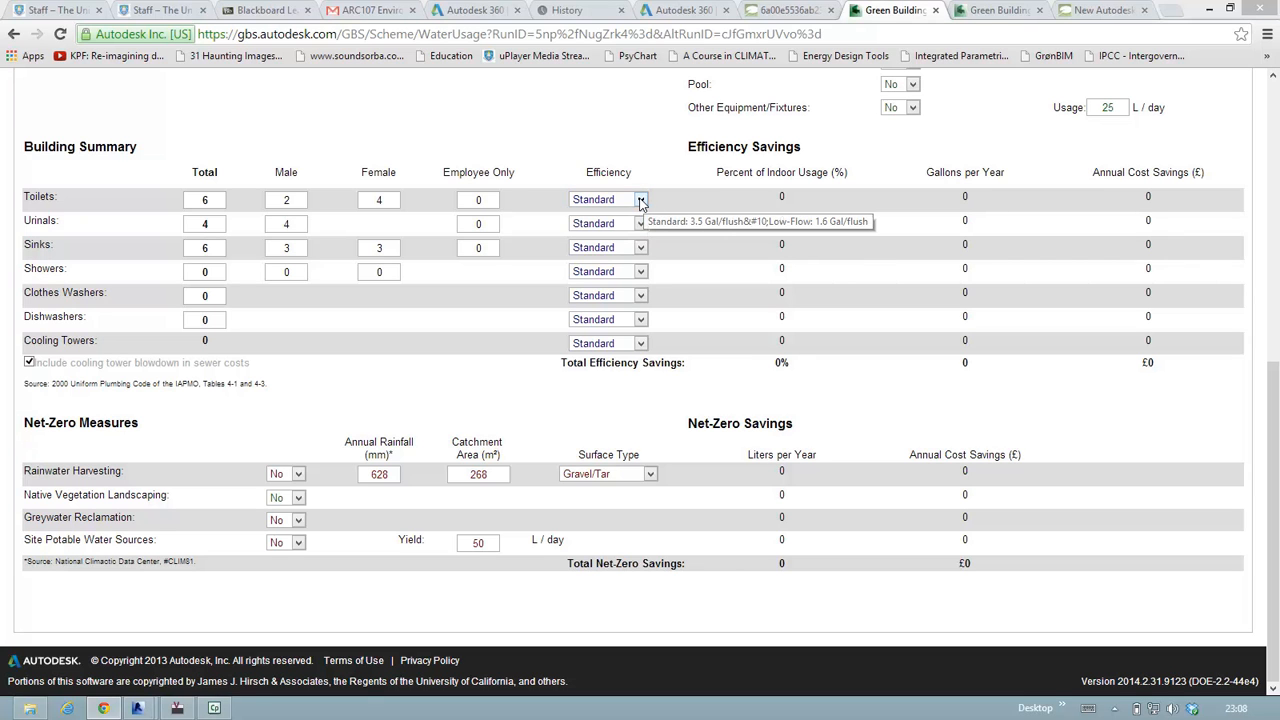
pyautogui.click(641, 201)
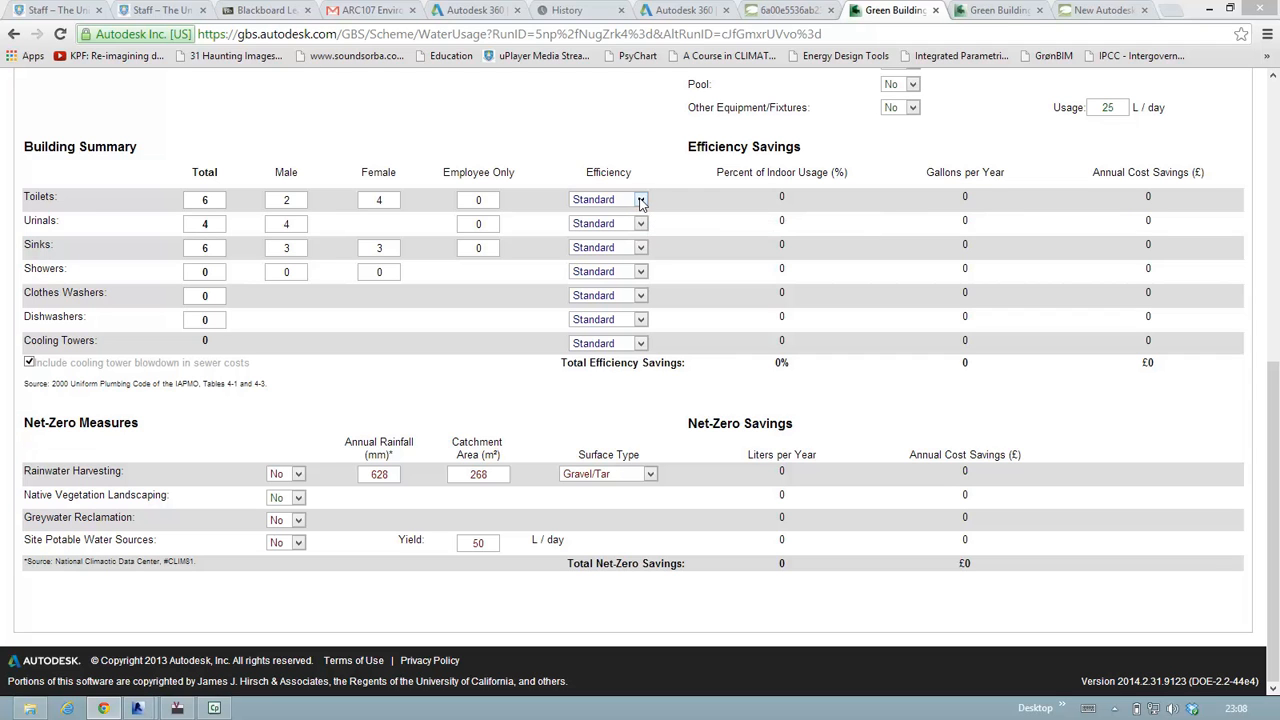
pyautogui.click(641, 201)
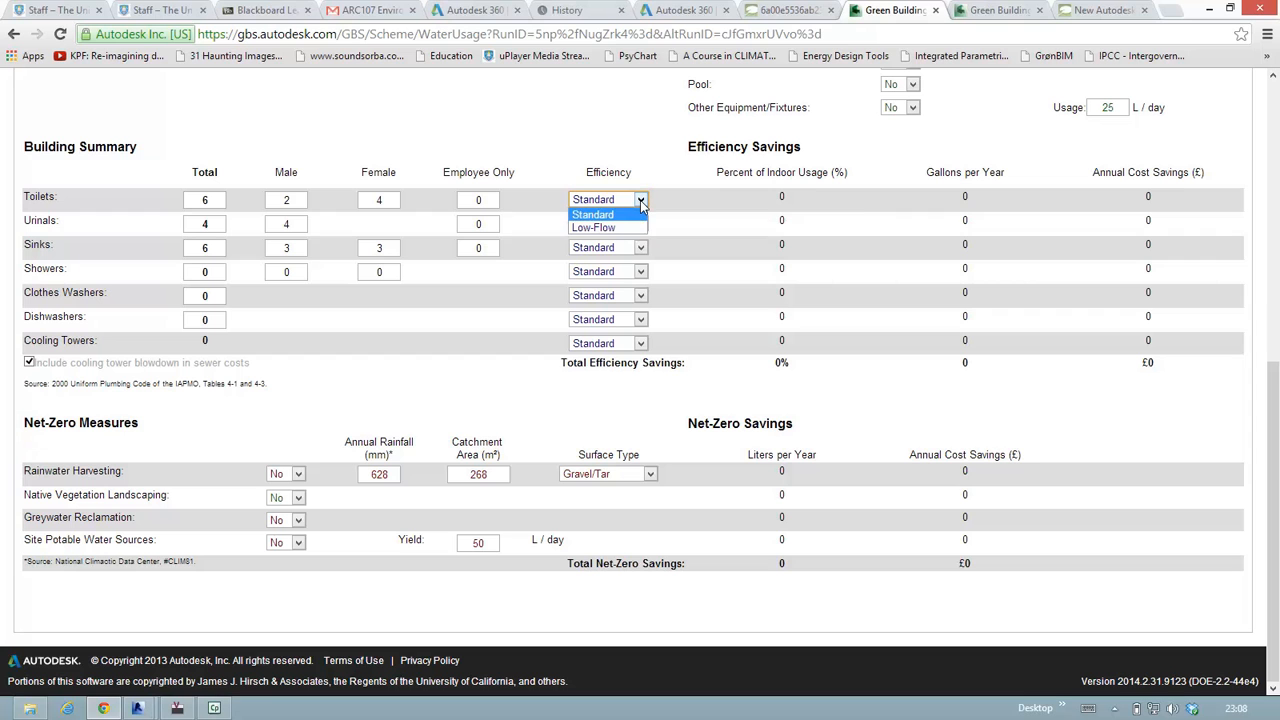
pyautogui.click(597, 228)
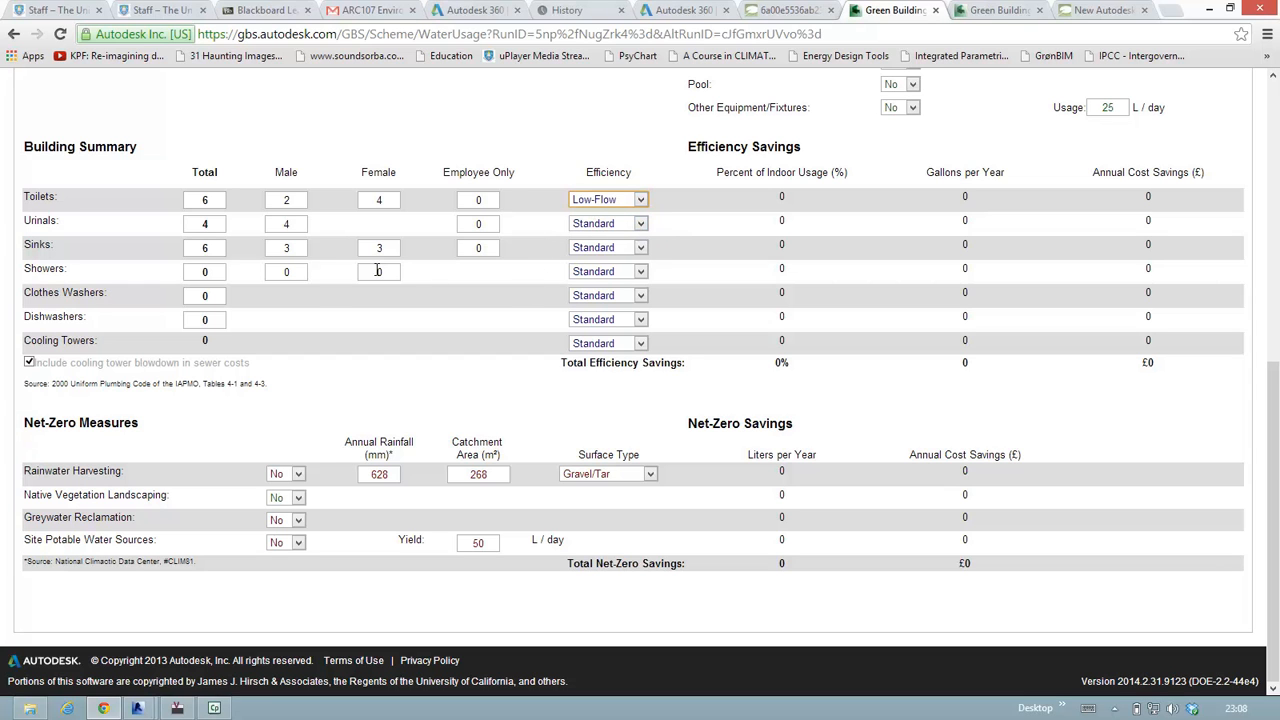
# Step: Set the efficiency of the sinks to Hands-Free and check the efficiency options available for the showers
pyautogui.click(641, 248)
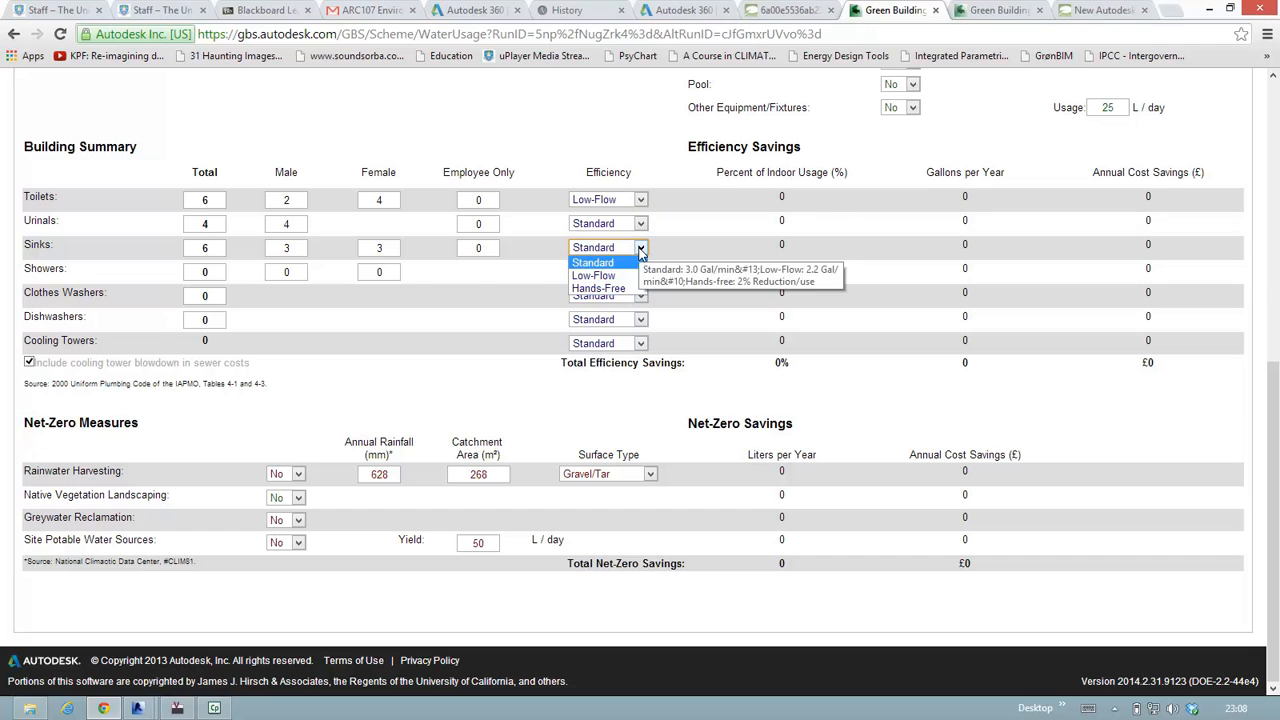
pyautogui.click(596, 289)
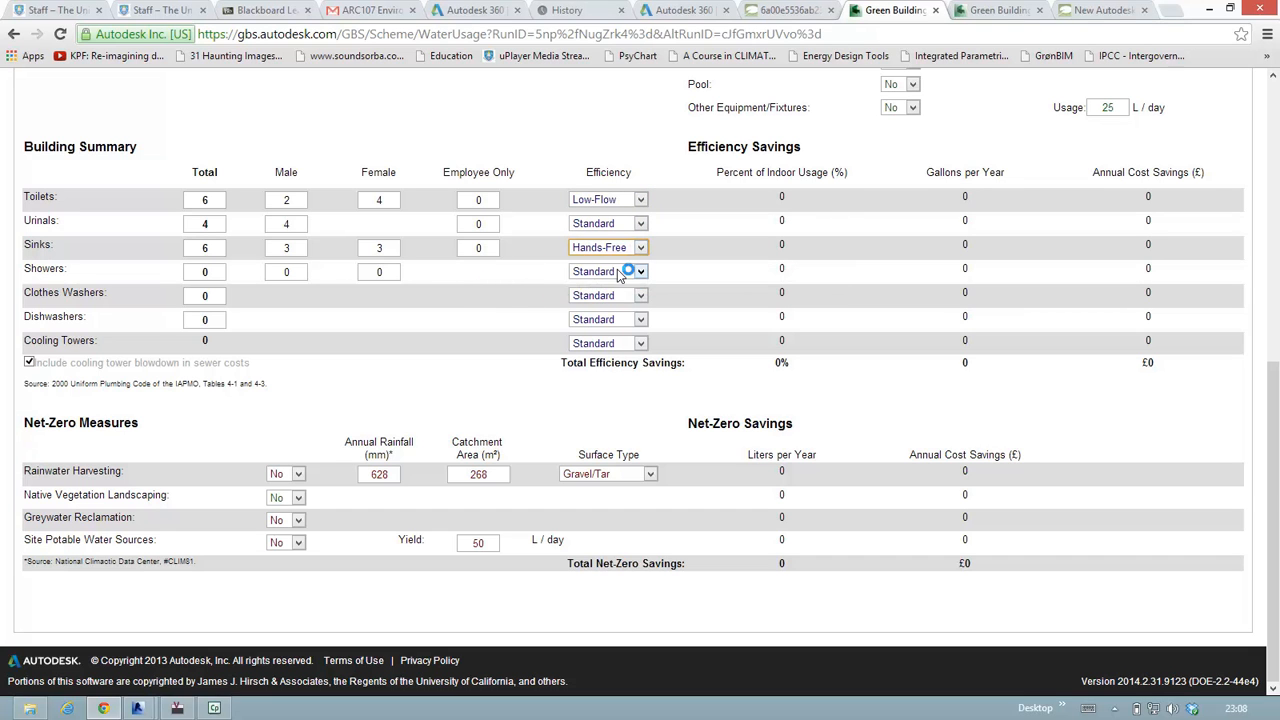
pyautogui.click(646, 272)
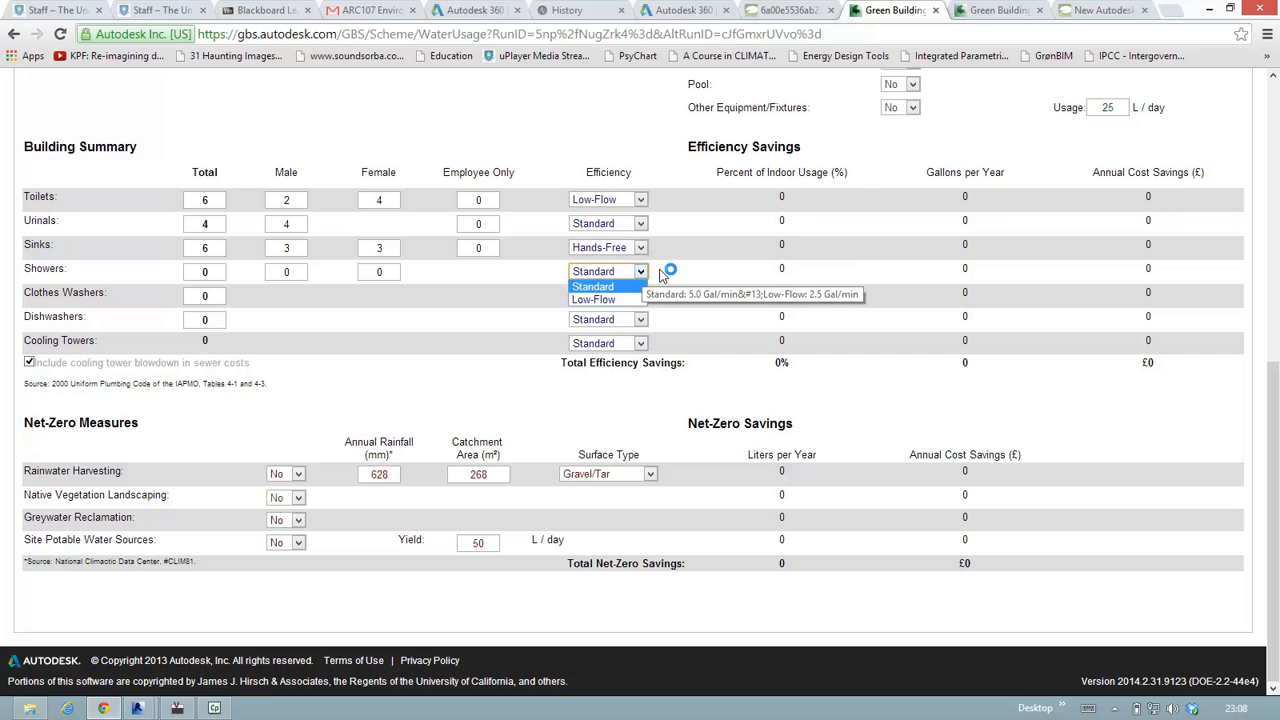
pyautogui.click(668, 276)
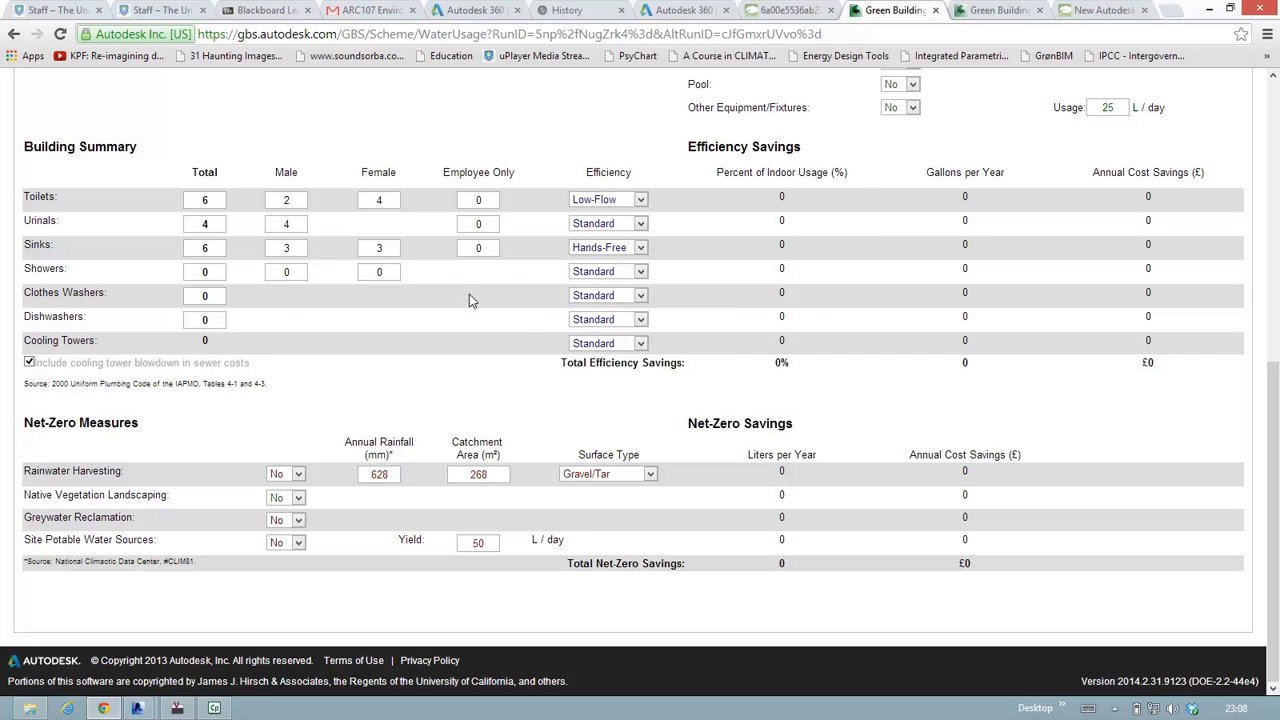
# Step: Add 1 dishwasher to the building summary and set its efficiency to Efficient
pyautogui.click(212, 320)
pyautogui.press('BackSpace')
pyautogui.write('0')
pyautogui.press('BackSpace')
pyautogui.write('1')
pyautogui.click(300, 358)
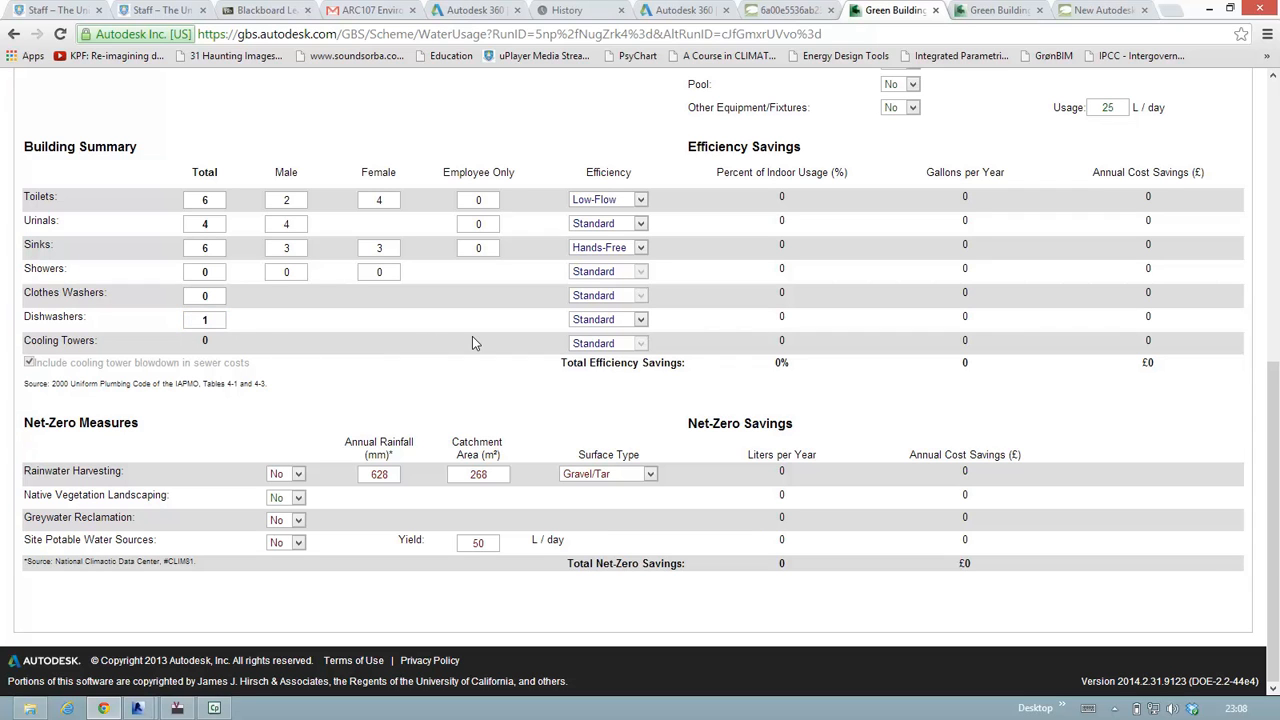
pyautogui.click(634, 320)
pyautogui.click(636, 322)
pyautogui.click(636, 322)
pyautogui.click(606, 345)
# Step: Recalculate the water usage and cost estimate with the more efficient toilets, sinks and dishwasher
pyautogui.scroll(2, 350, 140)
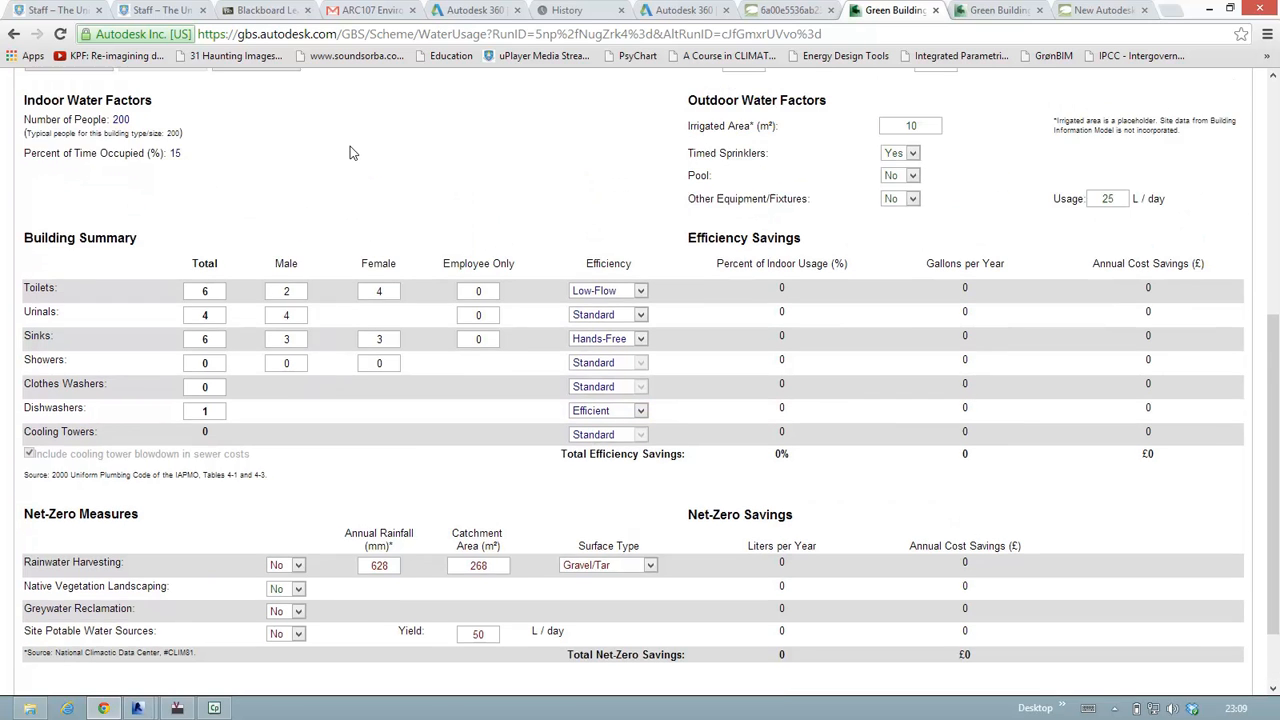
pyautogui.scroll(5, 349, 220)
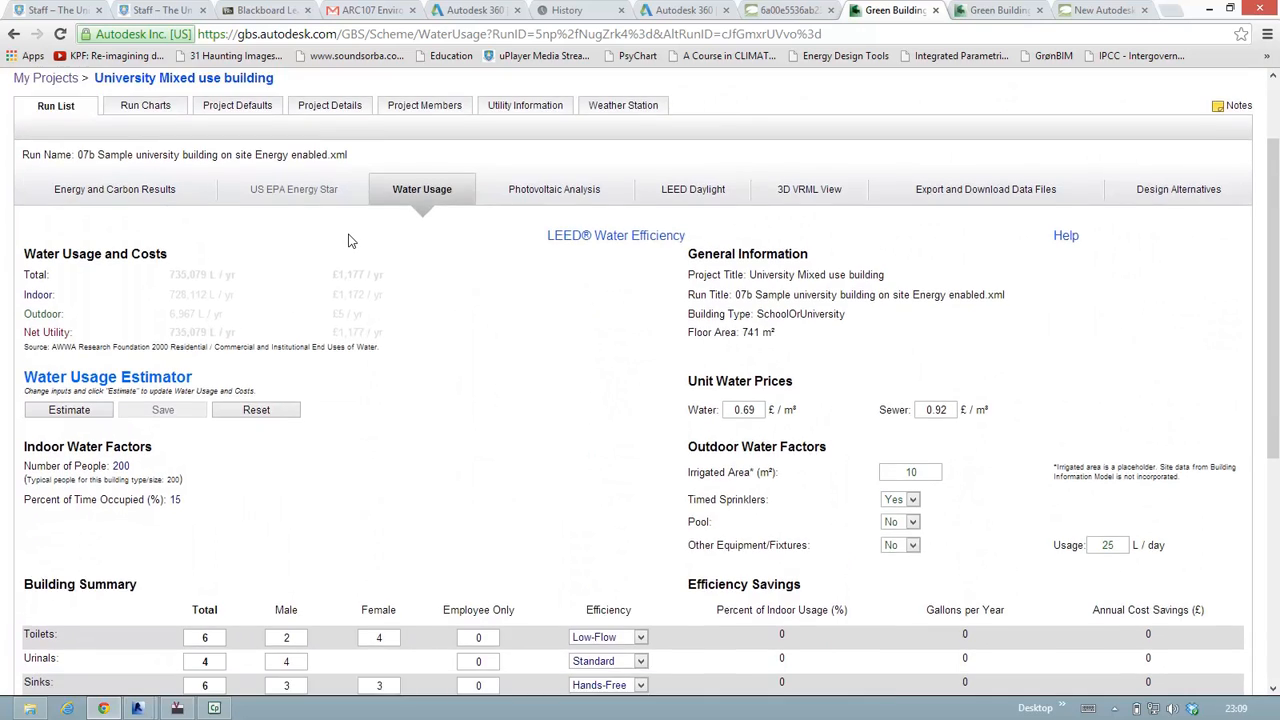
pyautogui.scroll(-3, 345, 207)
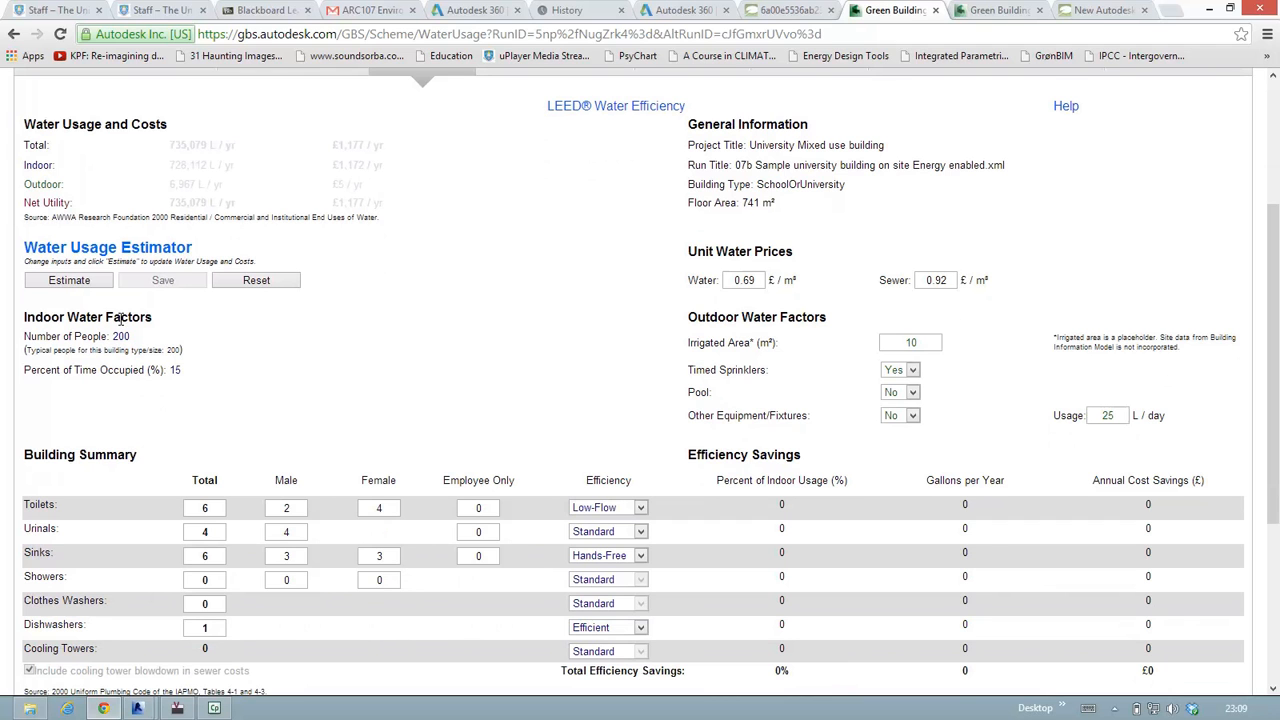
pyautogui.press('ctrl')
pyautogui.press('ctrl')
pyautogui.press('ctrl')
pyautogui.press('ctrl')
pyautogui.press('ctrl')
pyautogui.press('ctrl')
pyautogui.press('ctrl')
pyautogui.press('ctrl')
pyautogui.click(80, 283)
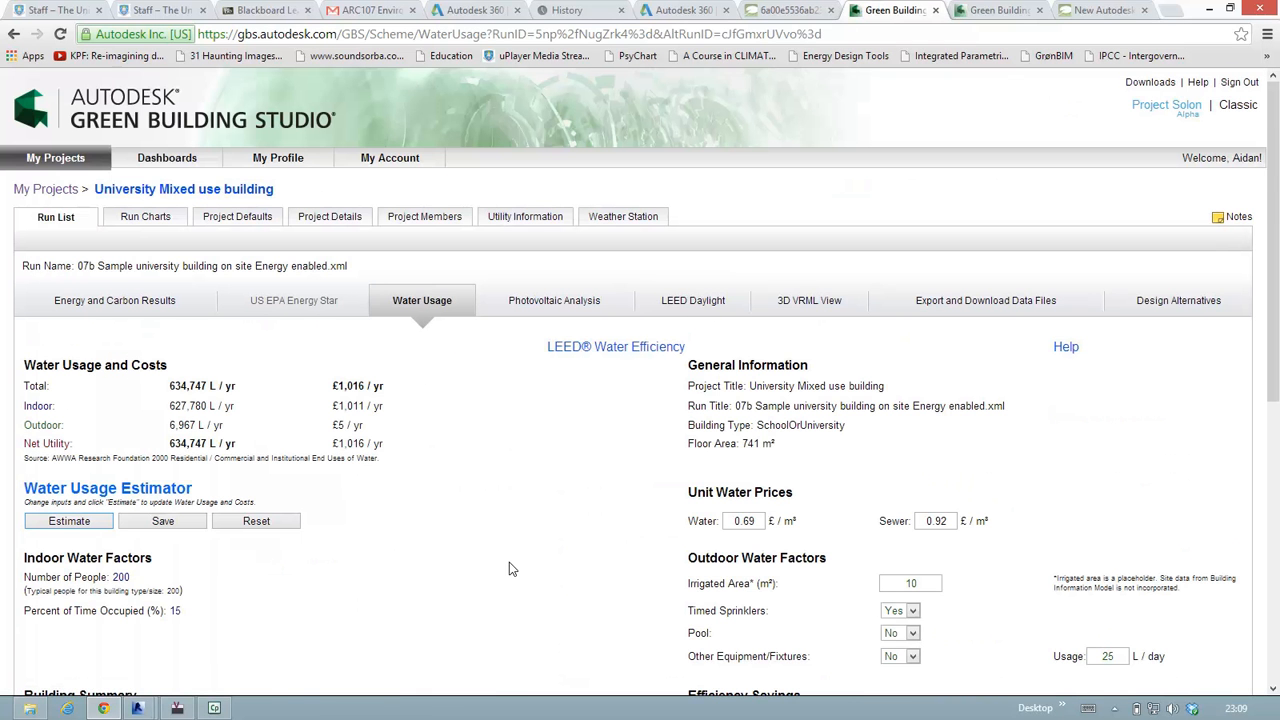
# Step: Review the efficiency savings per fixture and save the updated water usage estimate
pyautogui.scroll(-3, 509, 574)
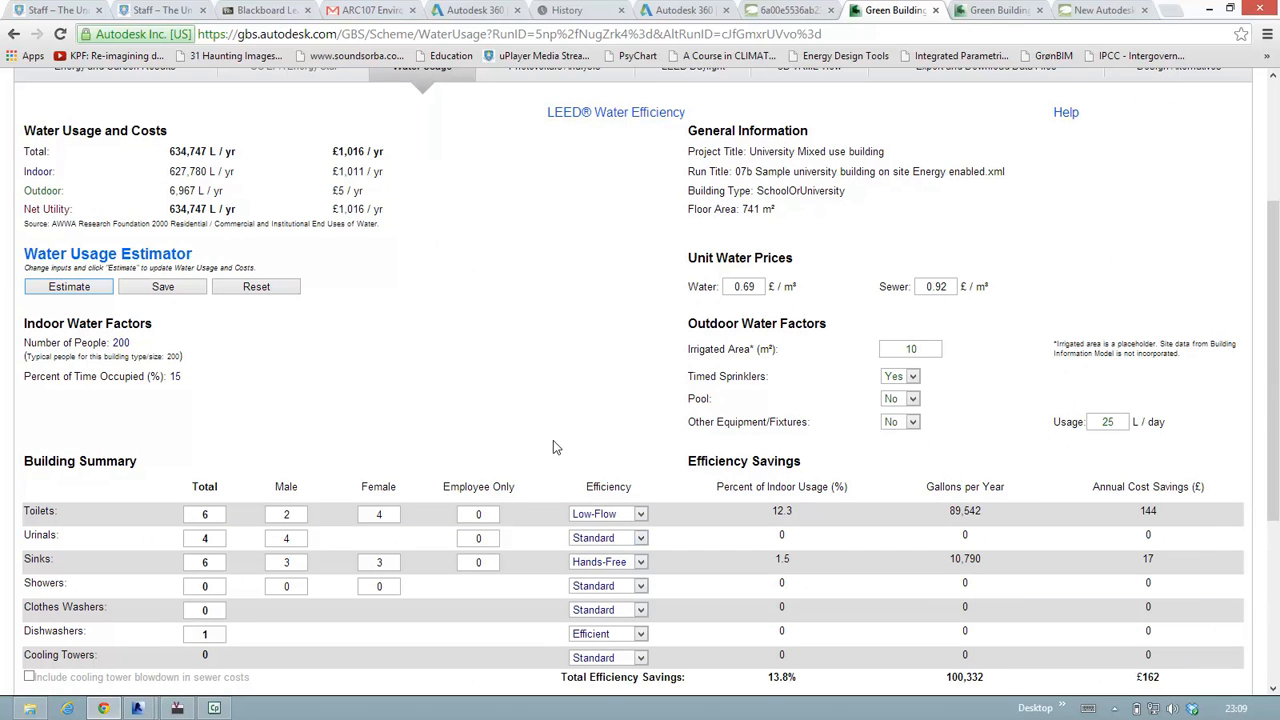
pyautogui.click(526, 409)
pyautogui.scroll(-2, 551, 432)
pyautogui.scroll(-1, 545, 358)
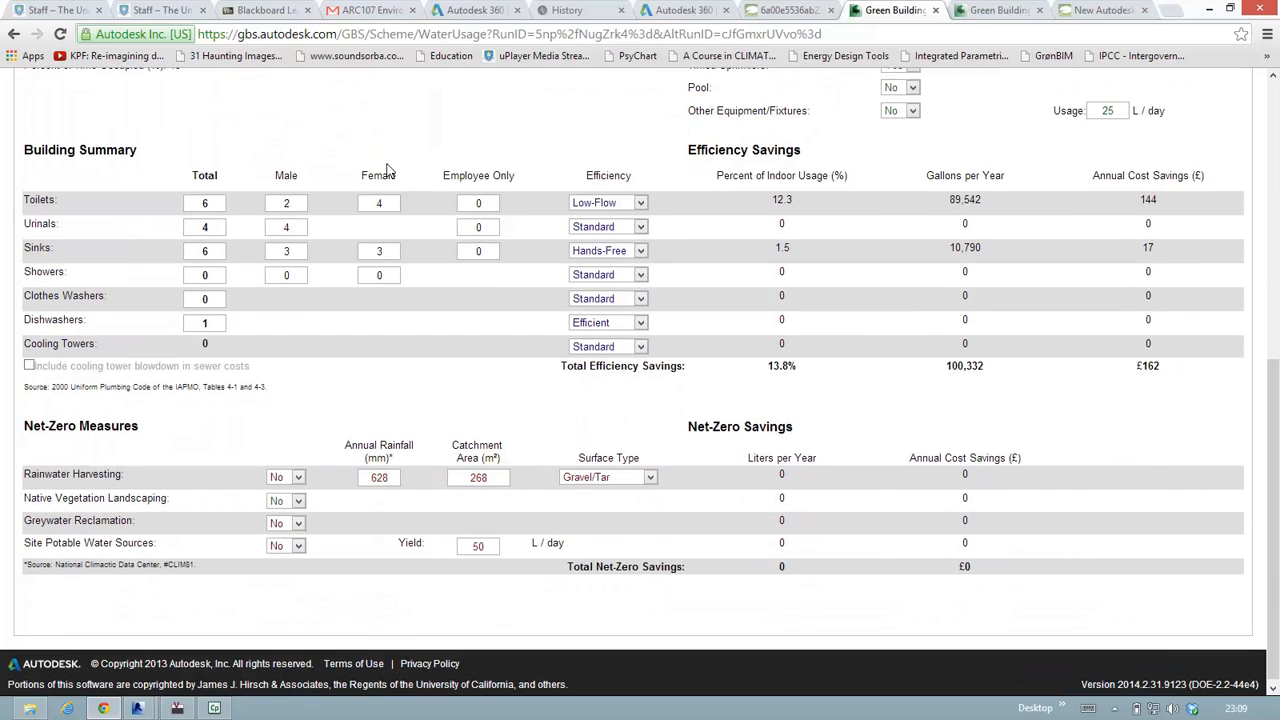
pyautogui.scroll(4, 388, 200)
pyautogui.scroll(1, 393, 287)
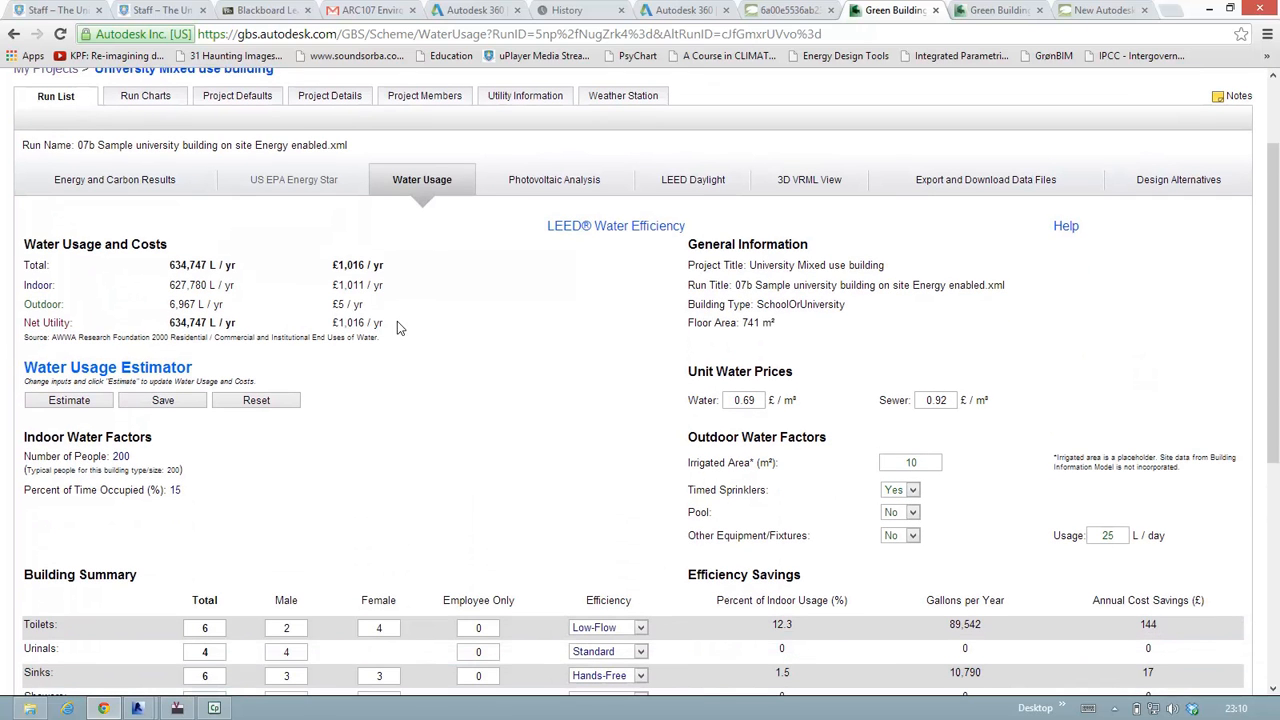
pyautogui.click(174, 402)
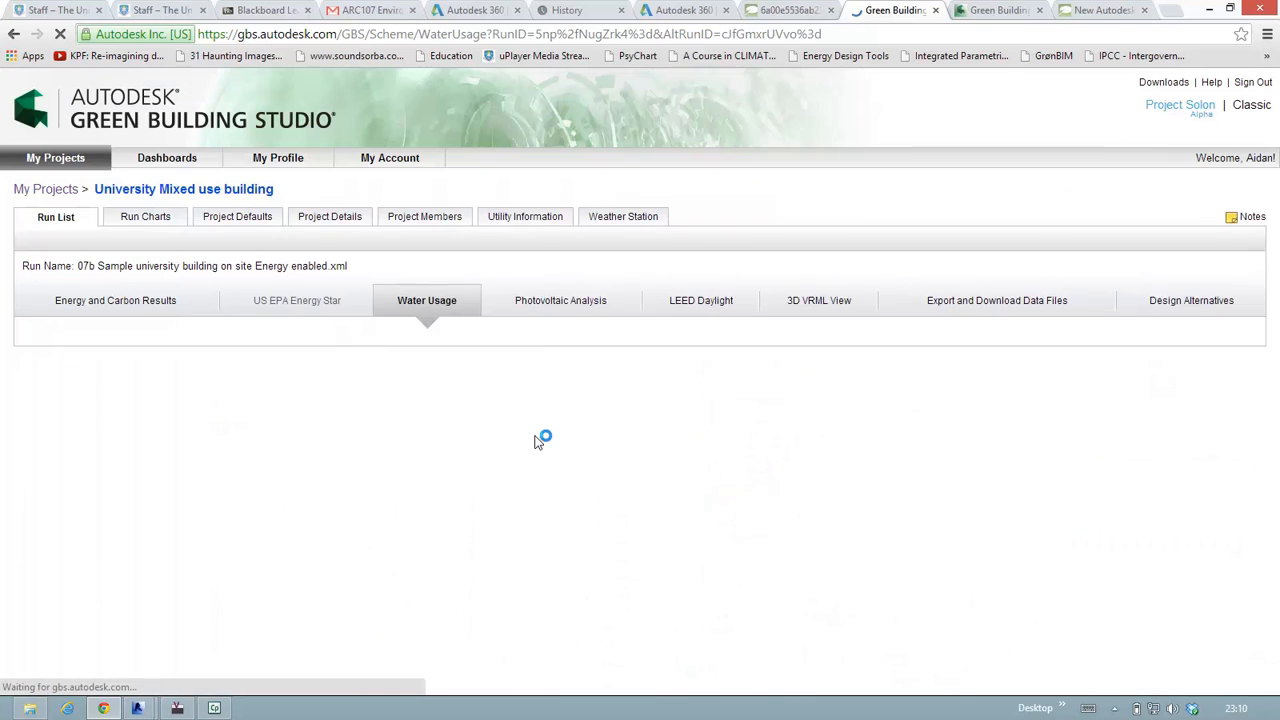
# Step: Examine the saved water usage results and the inputs of the net-zero measures, particularly rainwater harvesting
pyautogui.scroll(-5, 507, 619)
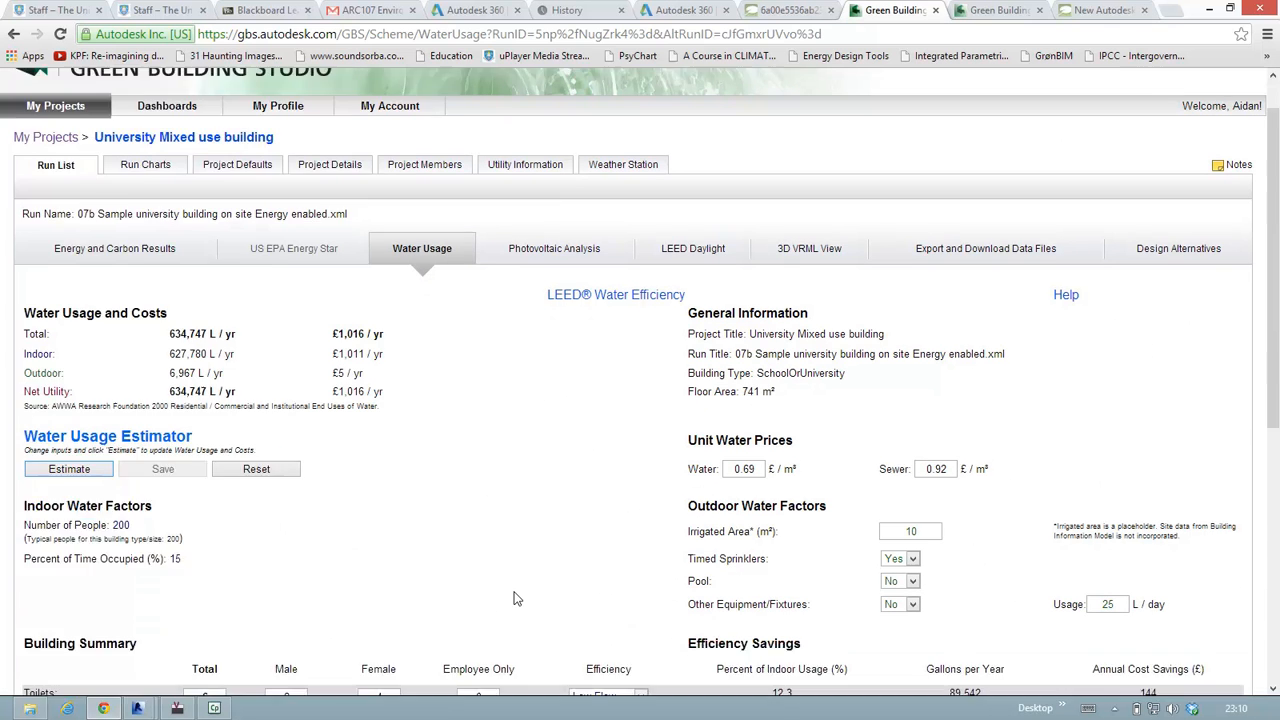
pyautogui.scroll(-2, 505, 478)
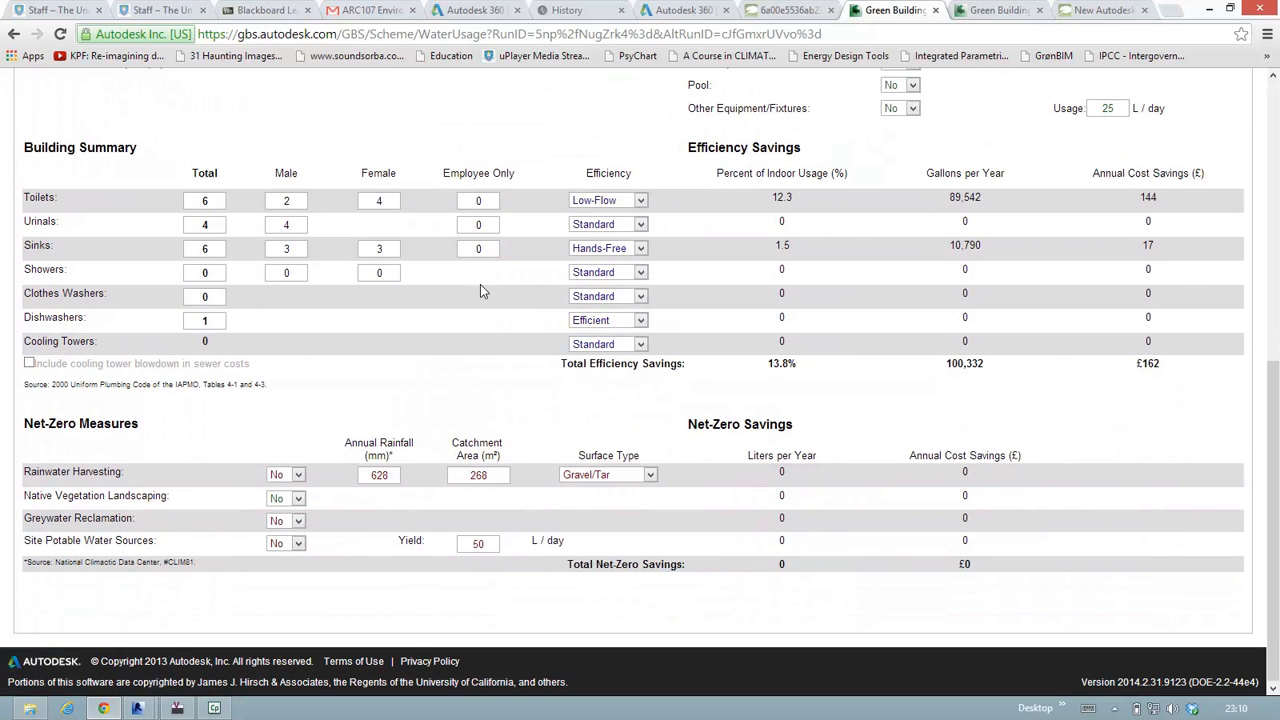
pyautogui.scroll(6, 469, 158)
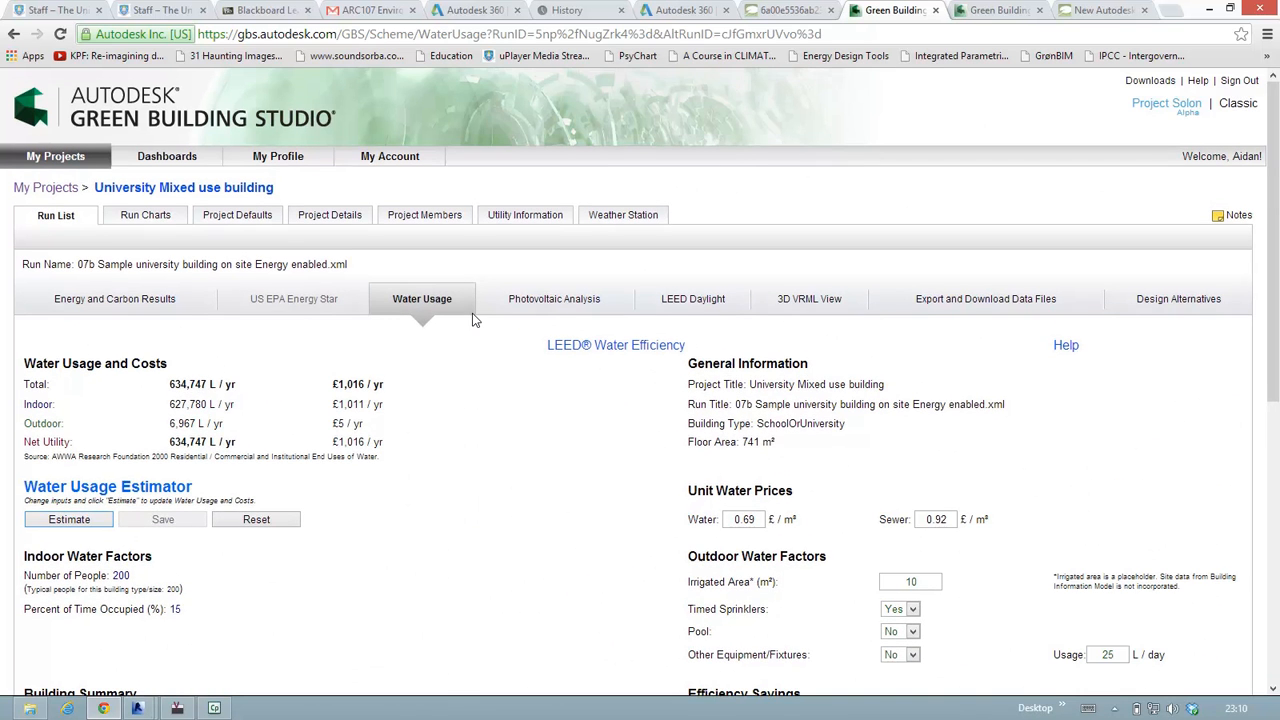
pyautogui.scroll(-5, 445, 567)
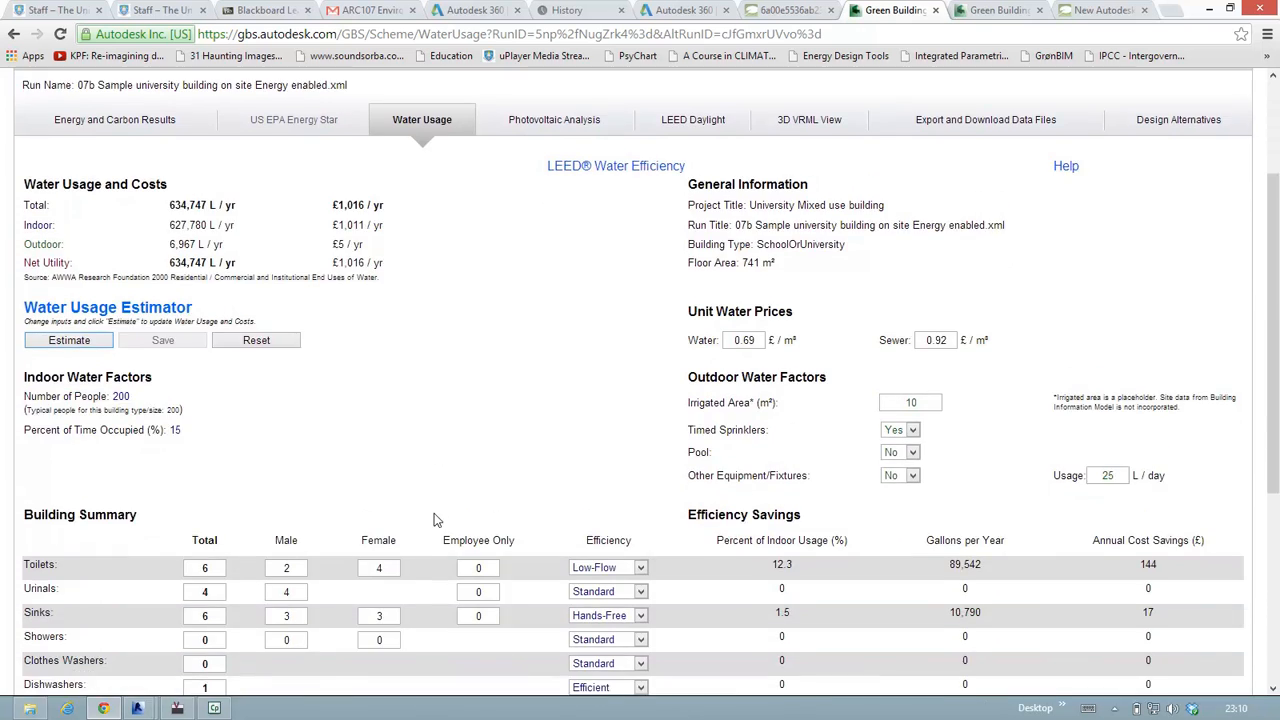
pyautogui.scroll(-2, 432, 417)
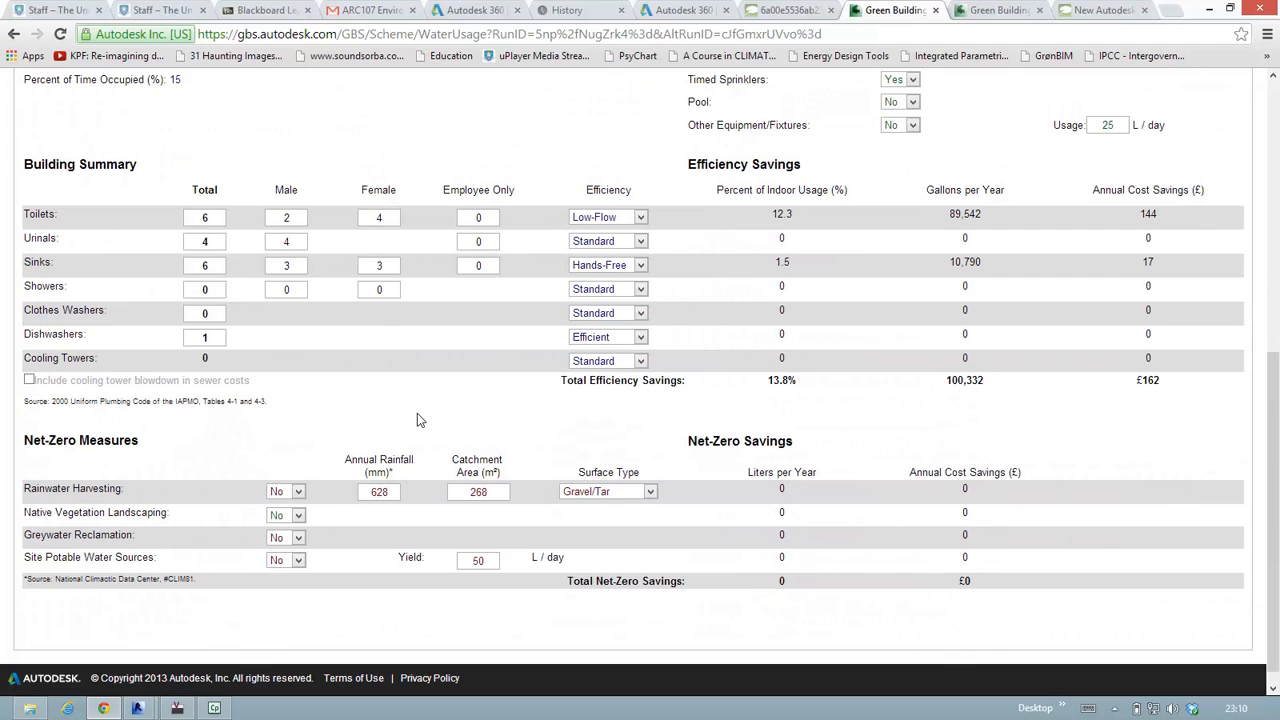
pyautogui.press('ctrl')
pyautogui.press('ctrl')
pyautogui.press('ctrl')
pyautogui.press('ctrl')
pyautogui.press('ctrl')
# Step: Enable rainwater harvesting in the net-zero measures with Concrete/Asphalt as the catchment surface type
pyautogui.click(651, 493)
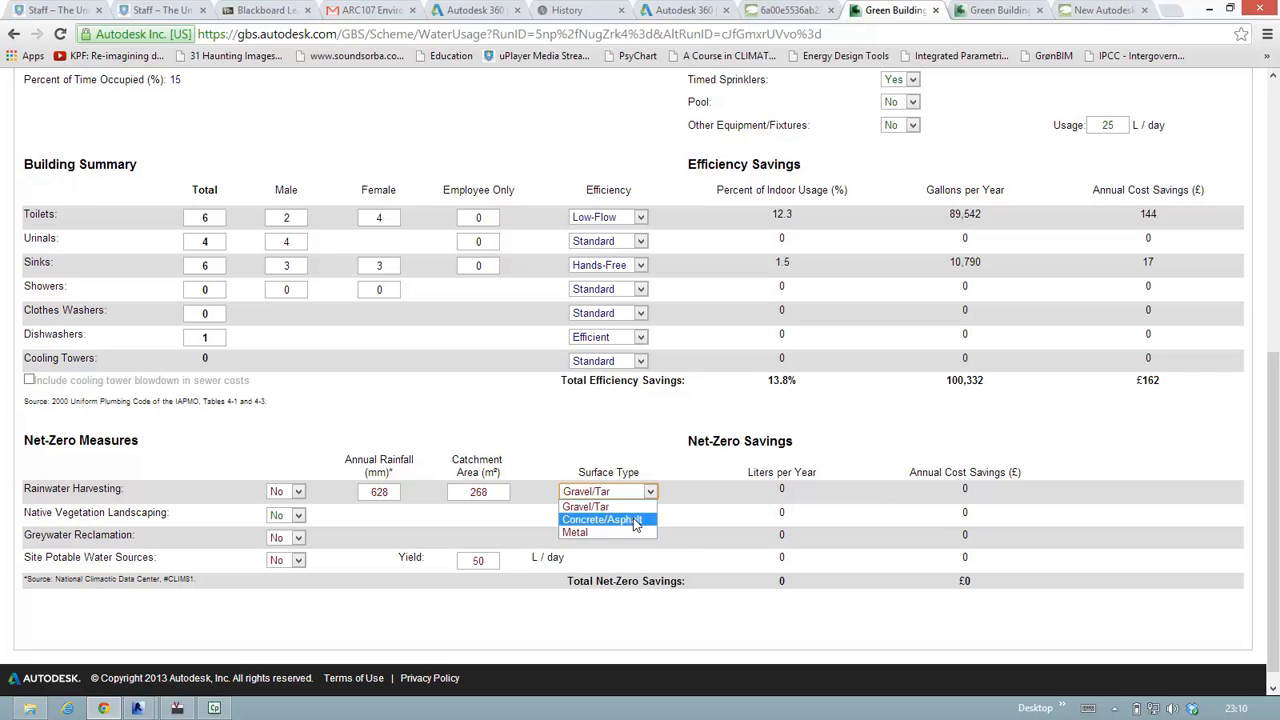
pyautogui.click(621, 520)
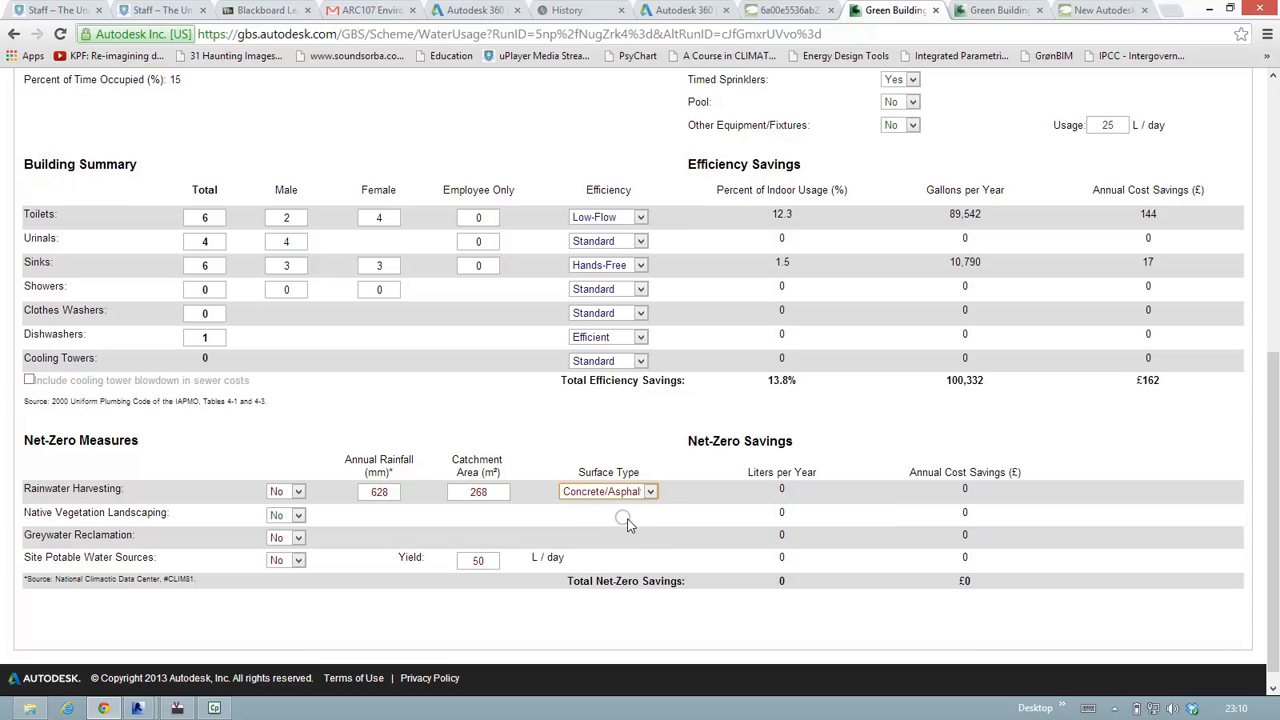
pyautogui.click(298, 492)
pyautogui.click(284, 519)
pyautogui.press('ctrl')
pyautogui.press('ctrl')
pyautogui.press('ctrl')
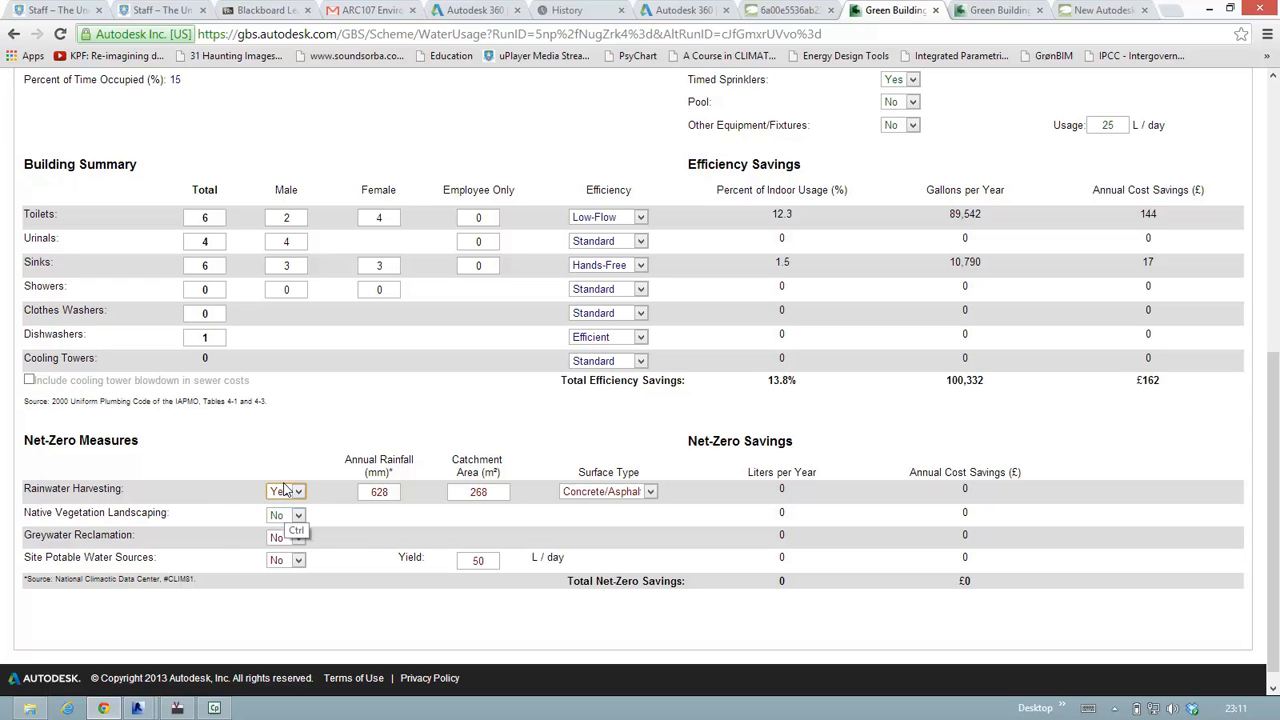
pyautogui.press('ctrl')
# Step: Check the options for native vegetation landscaping and greywater reclamation, and the yield of the site potable water sources
pyautogui.click(53, 513)
pyautogui.click(298, 515)
pyautogui.click(298, 516)
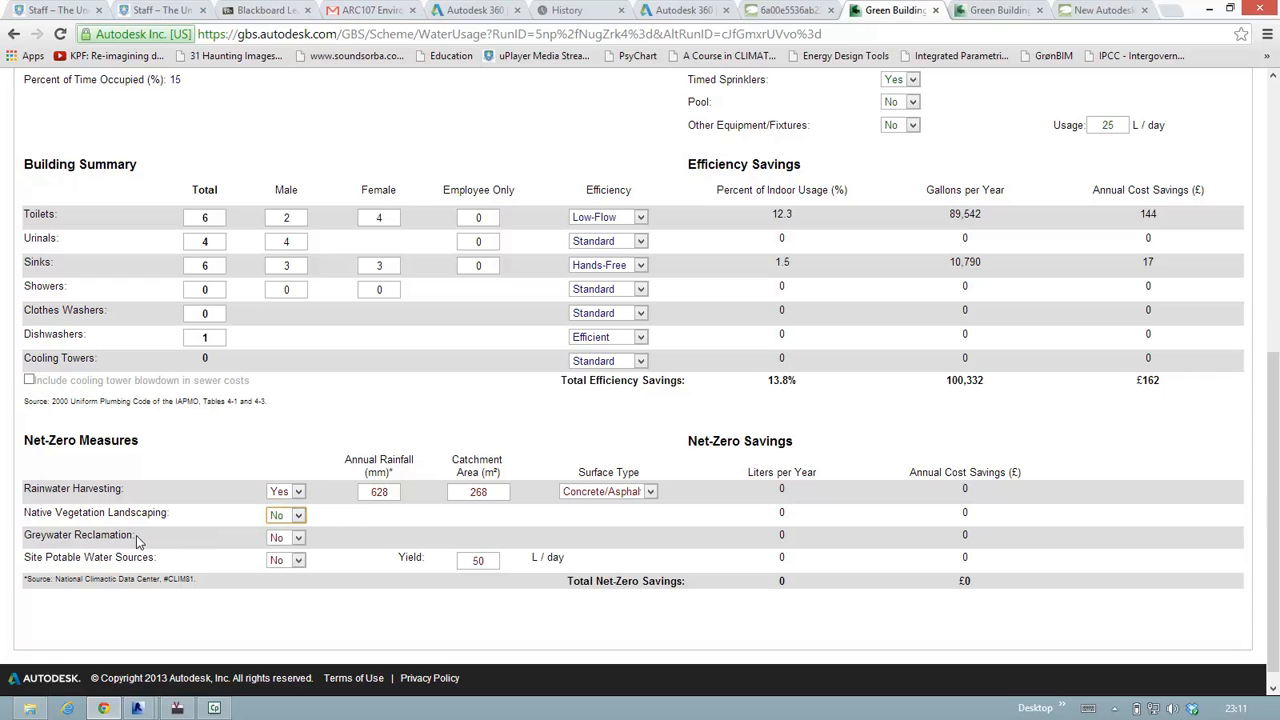
pyautogui.click(298, 541)
pyautogui.click(297, 542)
pyautogui.press('ctrl')
pyautogui.press('ctrl')
pyautogui.press('ctrl')
pyautogui.press('ctrl')
pyautogui.press('ctrl')
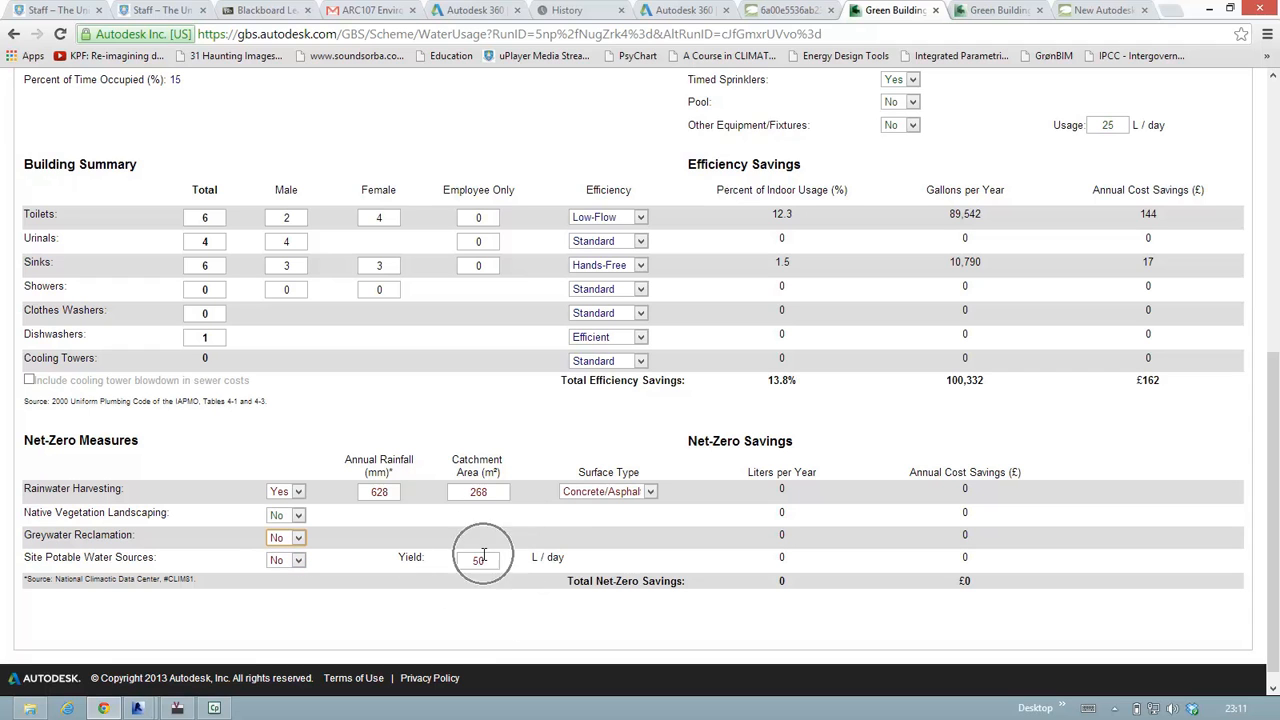
pyautogui.press('ctrl')
# Step: Recalculate the water usage and cost estimate with rainwater harvesting included
pyautogui.scroll(5, 297, 431)
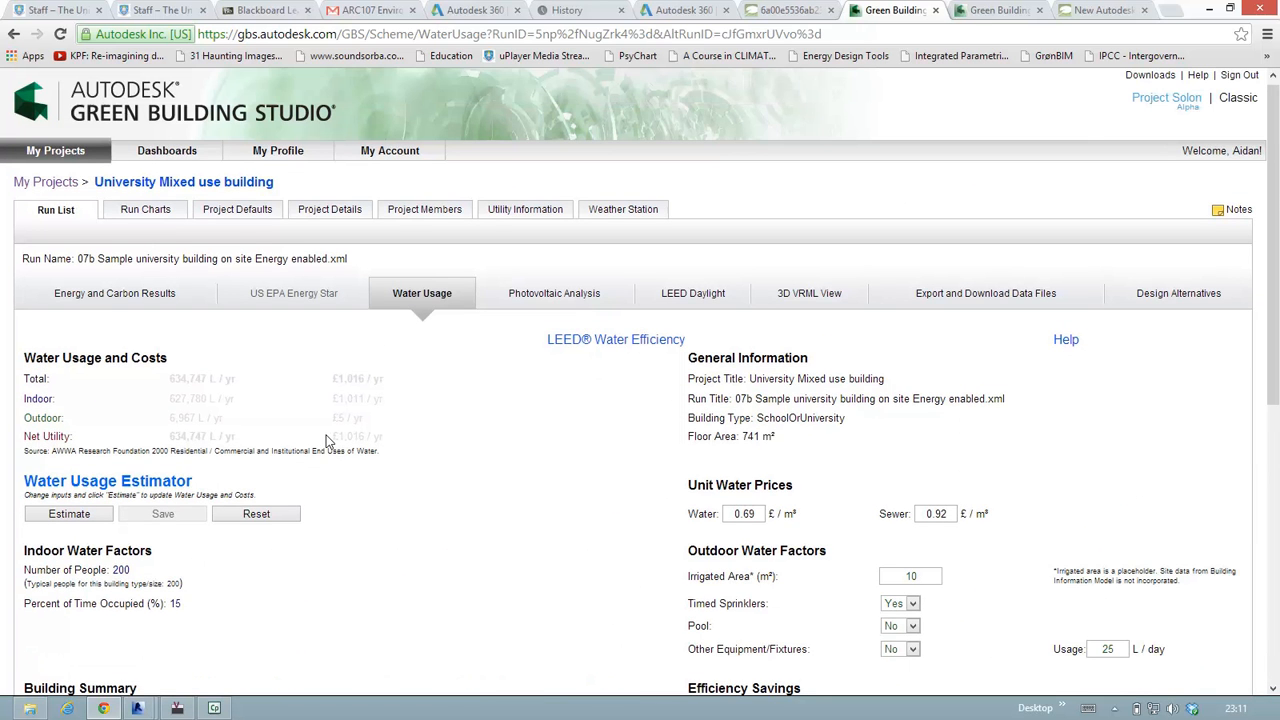
pyautogui.scroll(-1, 352, 515)
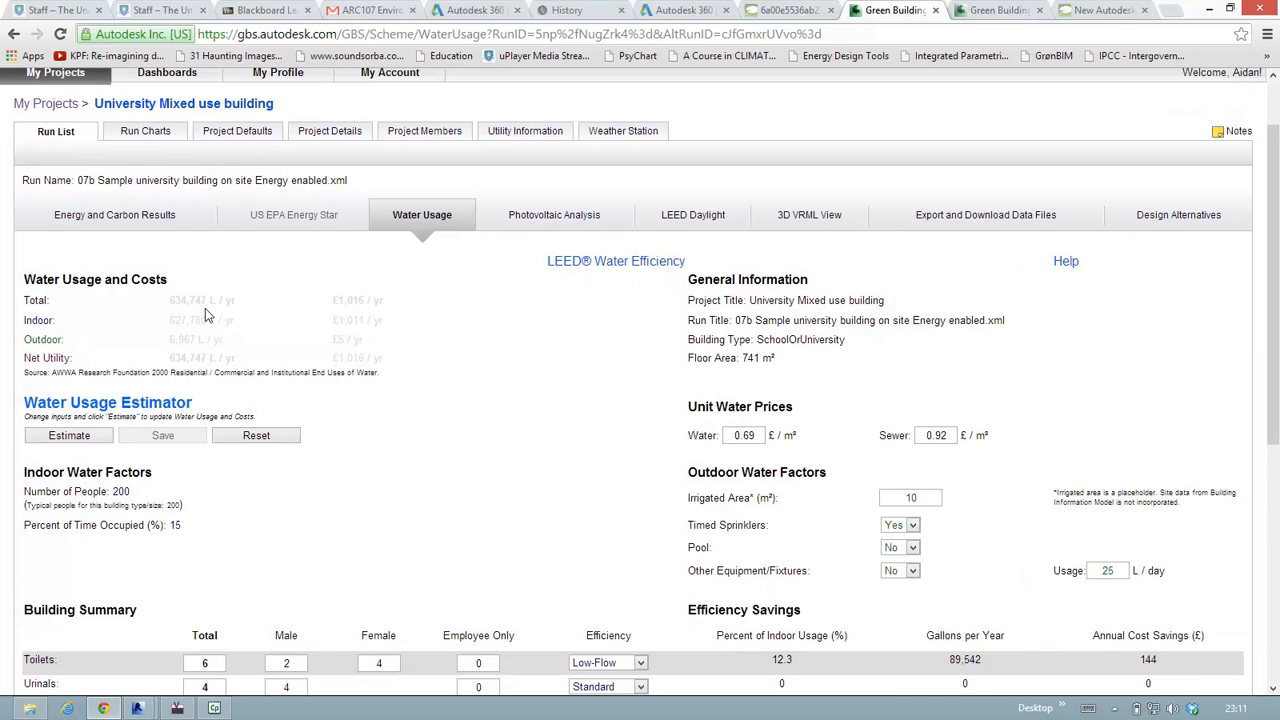
pyautogui.click(84, 441)
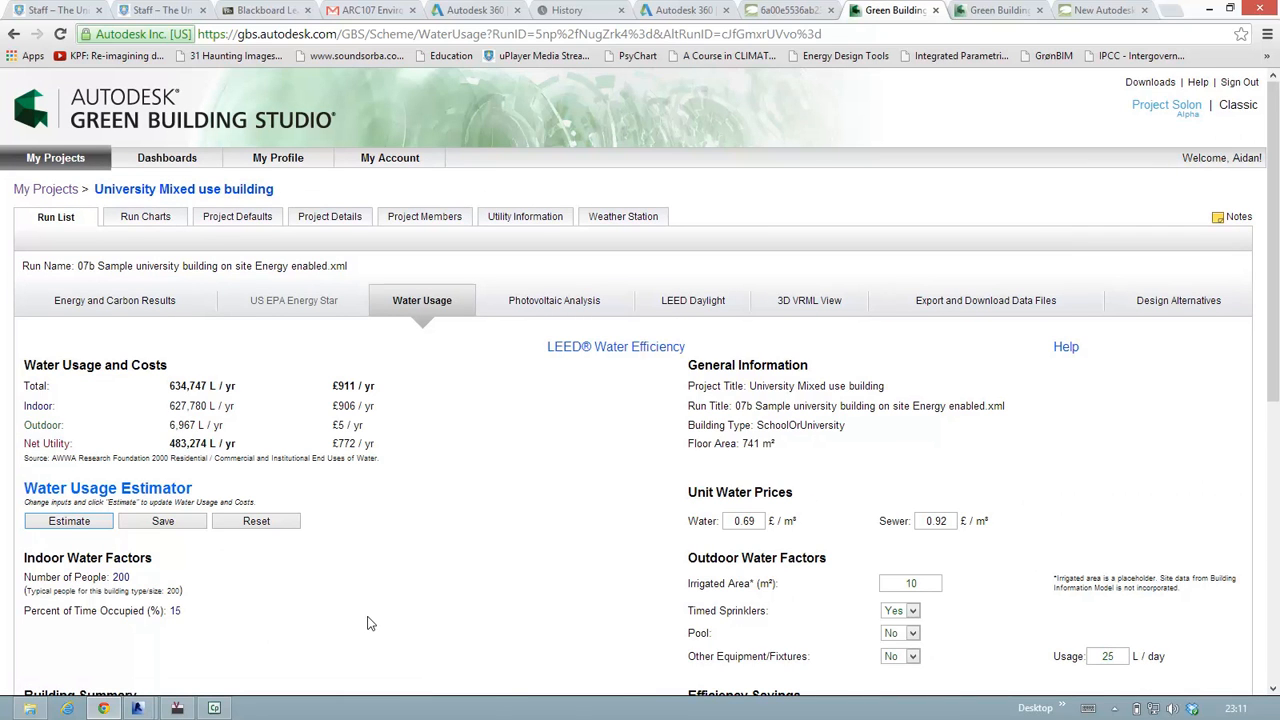
# Step: Examine the net-zero savings from rainwater harvesting and the updated net utility water usage and costs
pyautogui.scroll(-1, 368, 615)
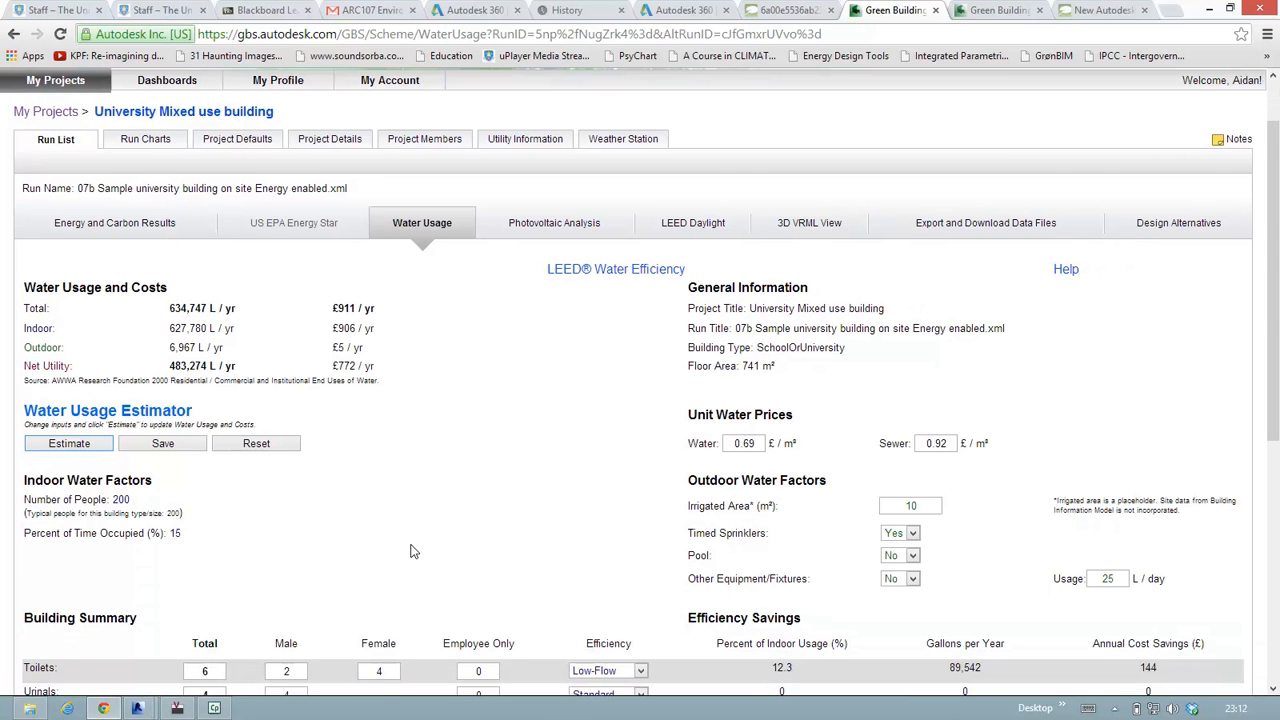
pyautogui.scroll(-5, 403, 457)
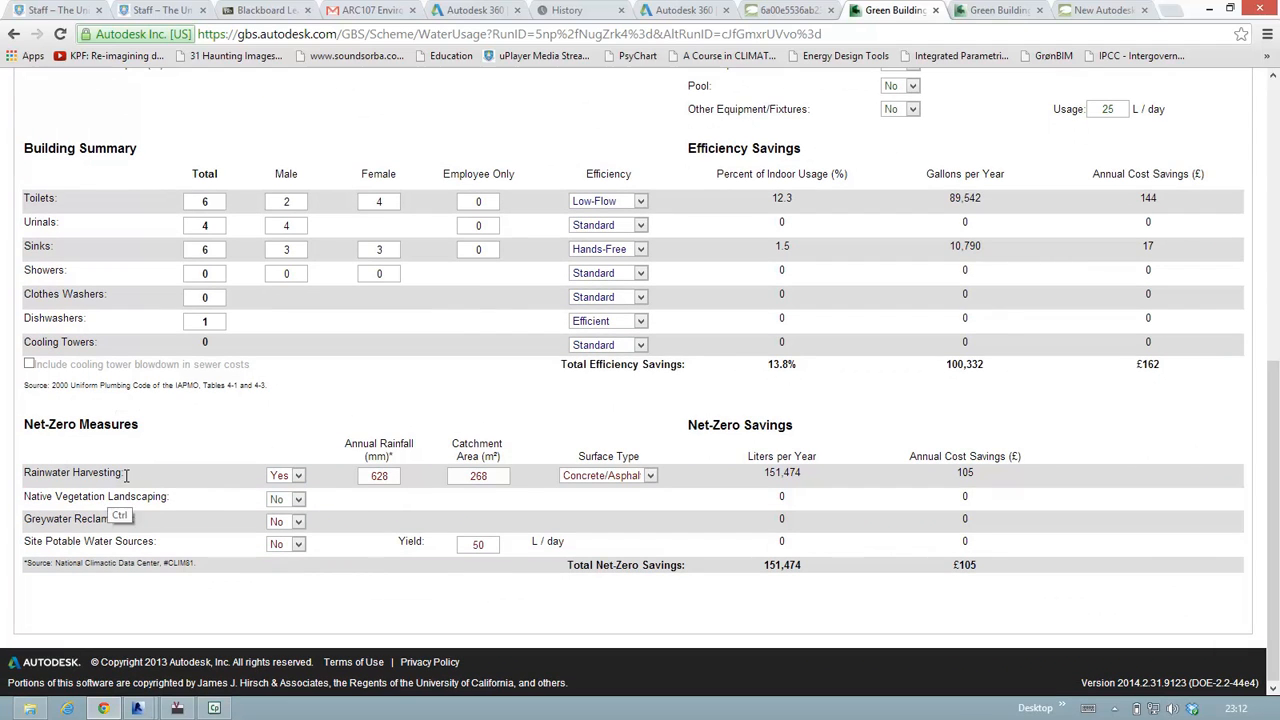
pyautogui.press('ctrl')
pyautogui.scroll(-1, 795, 486)
pyautogui.press('ctrl')
pyautogui.press('ctrl')
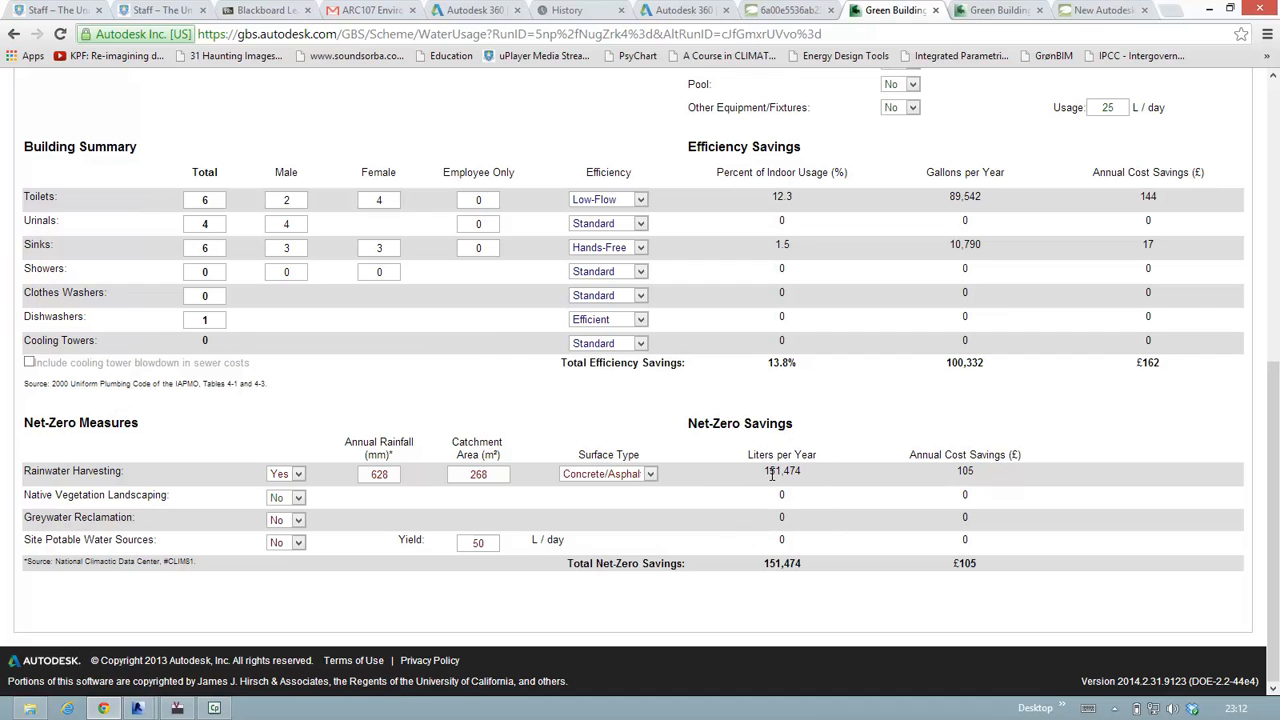
pyautogui.press('ctrl')
pyautogui.press('ctrl')
pyautogui.press('ctrl')
pyautogui.scroll(2, 446, 188)
pyautogui.scroll(4, 446, 188)
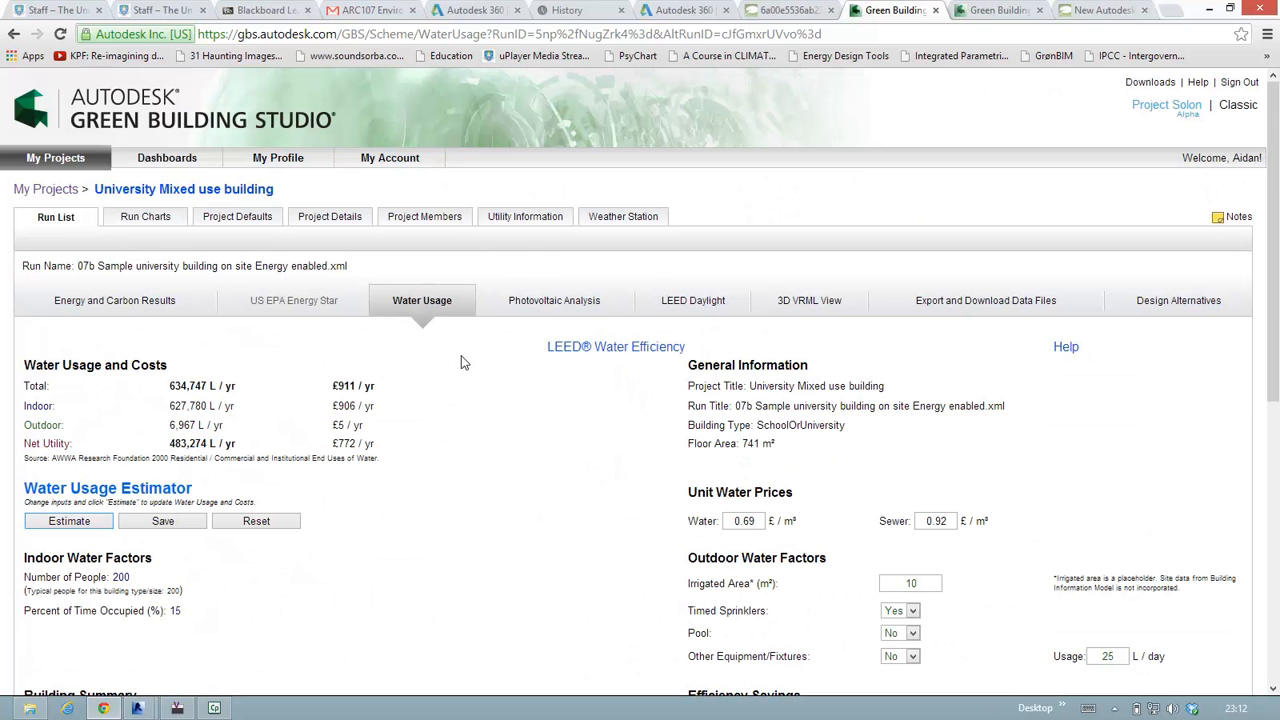
# Step: Enable greywater reclamation in the net-zero measures and recalculate the water usage and cost estimate
pyautogui.scroll(-3, 472, 601)
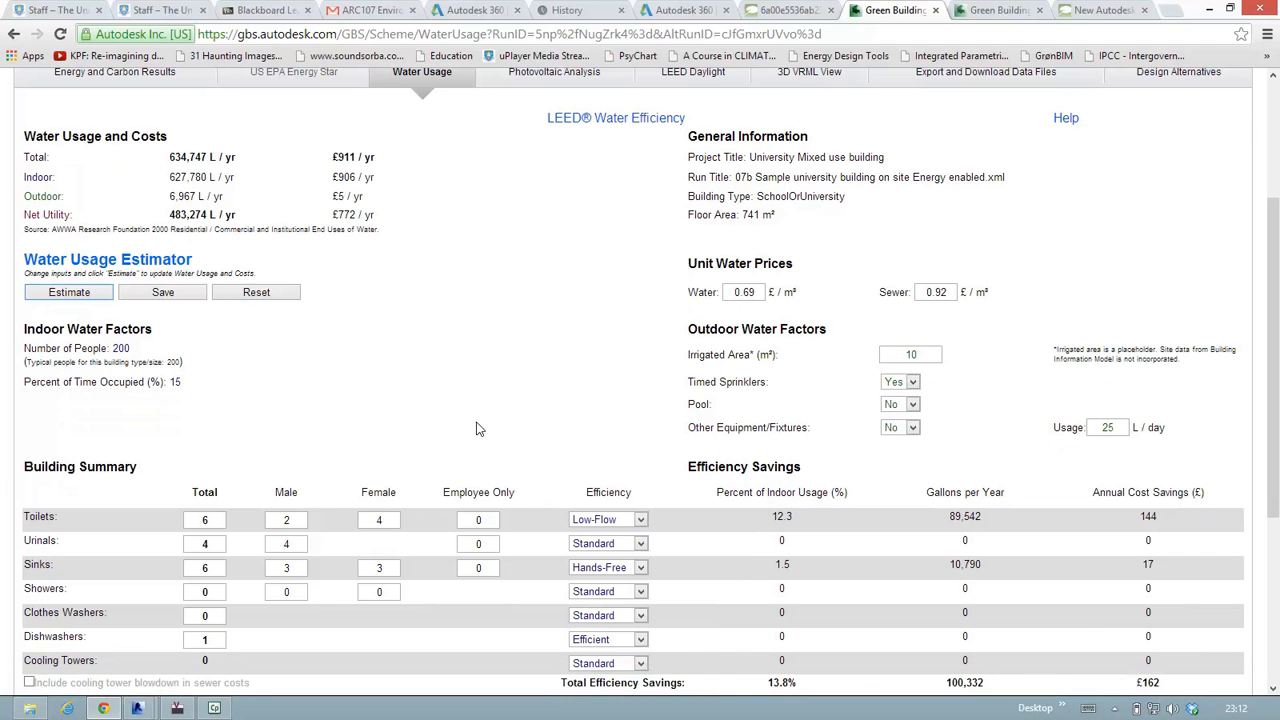
pyautogui.scroll(-4, 470, 430)
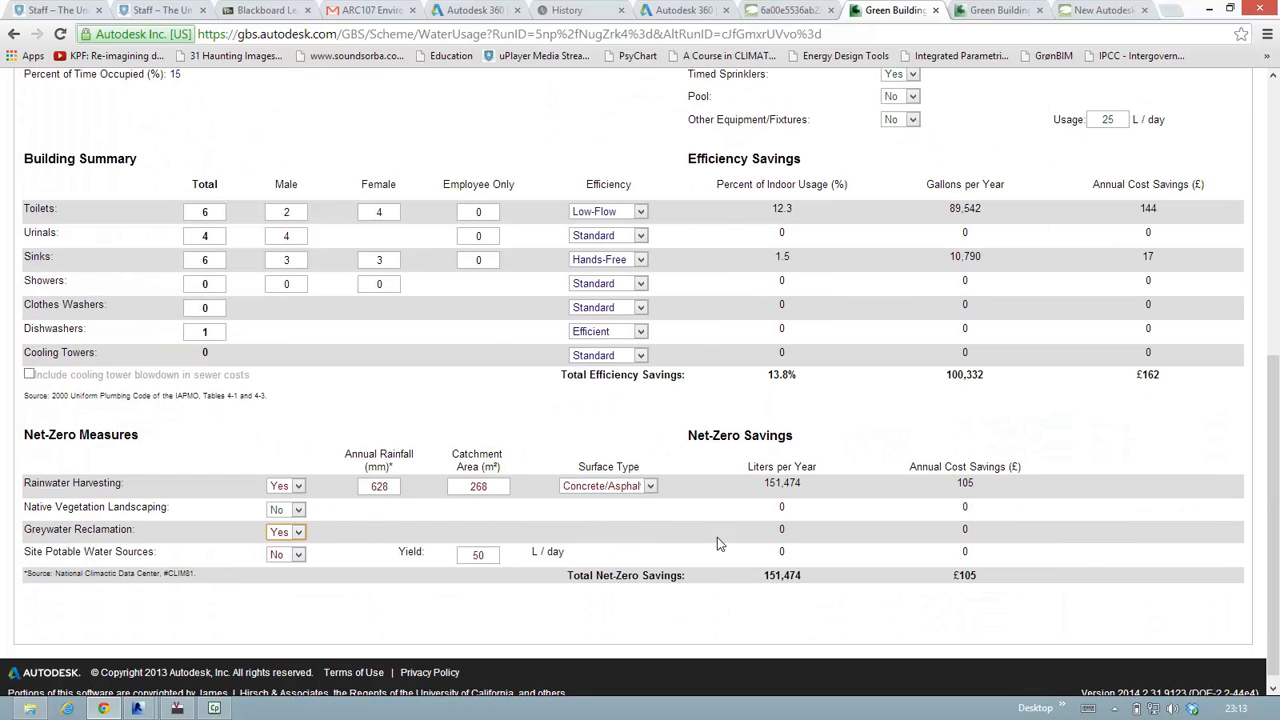
pyautogui.scroll(2, 337, 424)
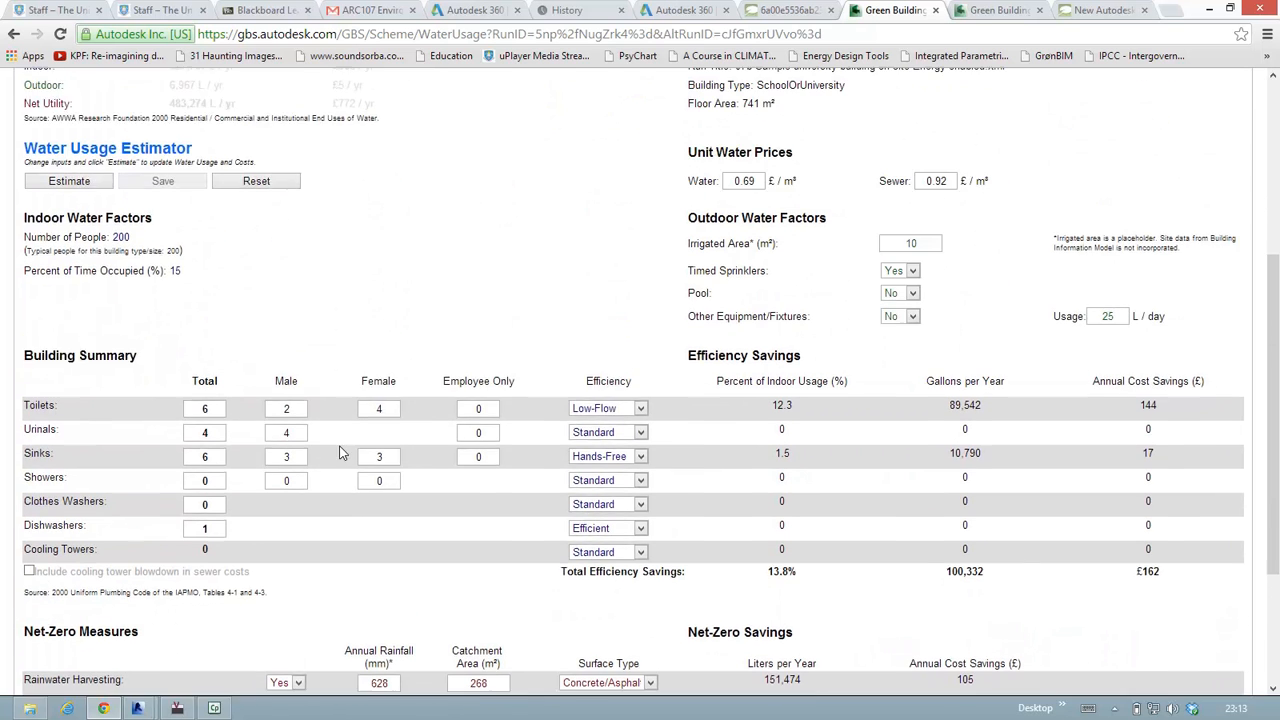
pyautogui.scroll(1, 340, 453)
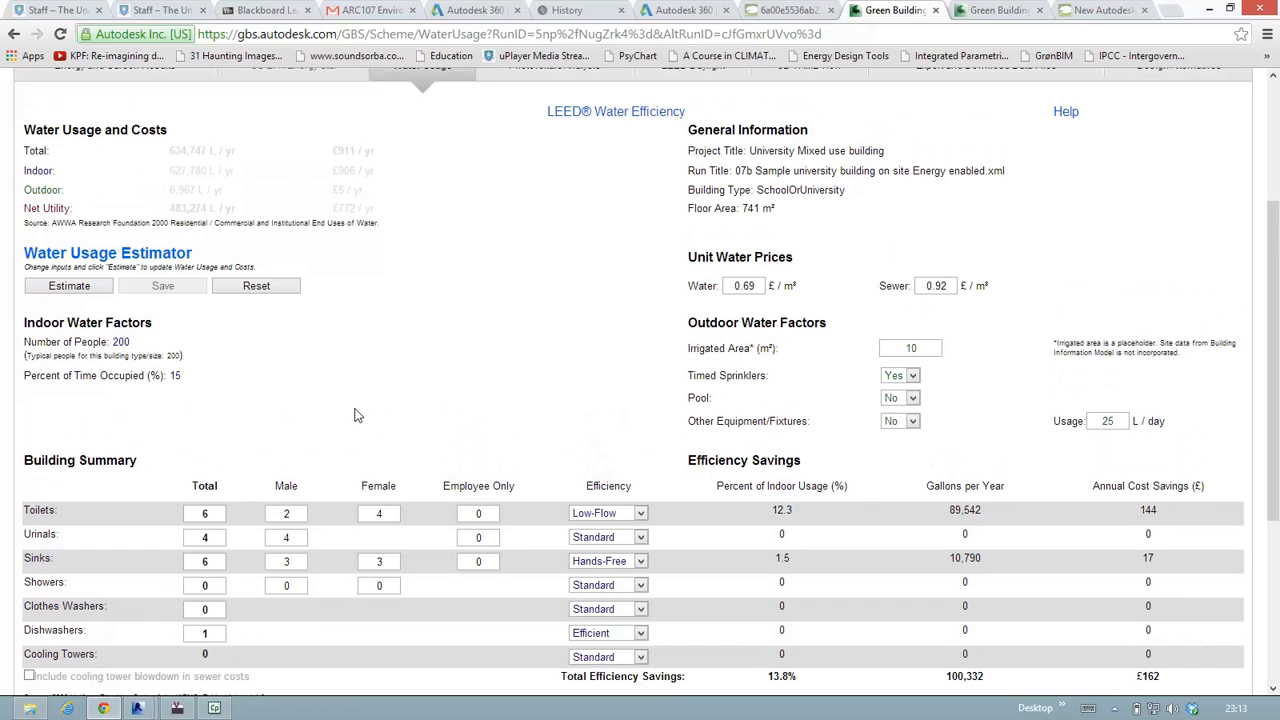
pyautogui.click(103, 287)
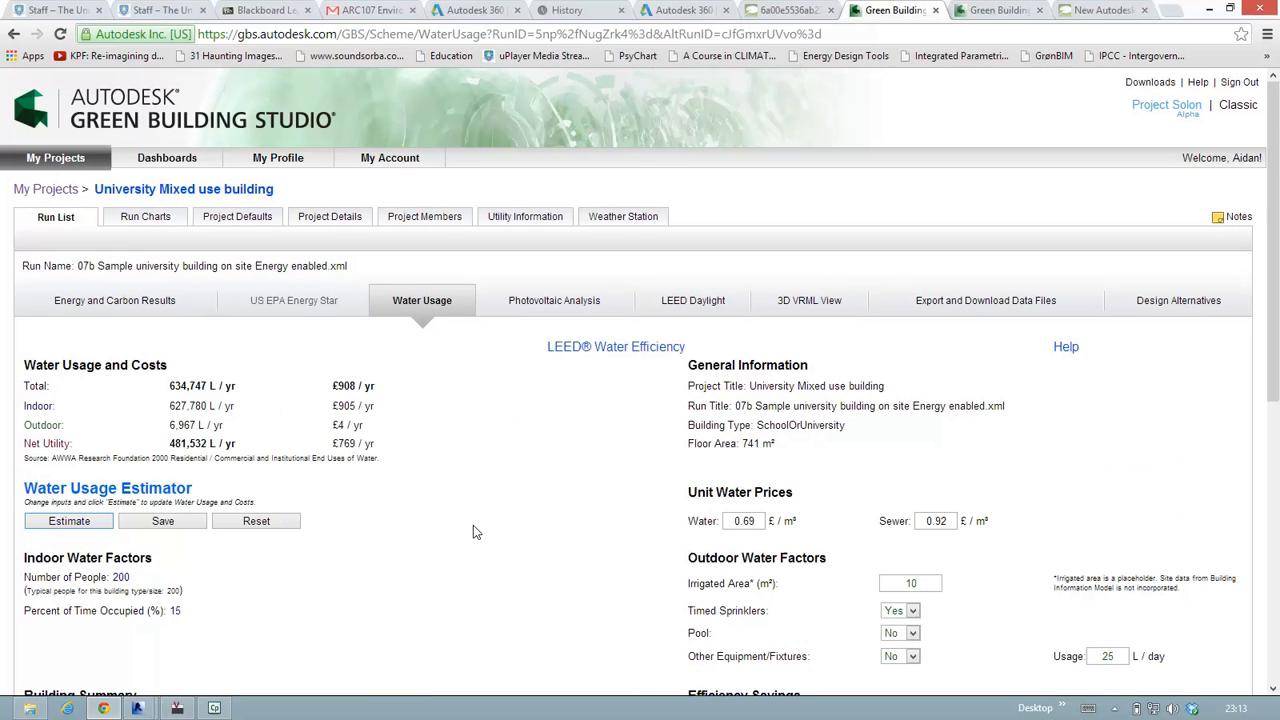
# Step: Disable greywater reclamation in the net-zero measures and recalculate the water usage and cost estimate
pyautogui.scroll(-4, 504, 626)
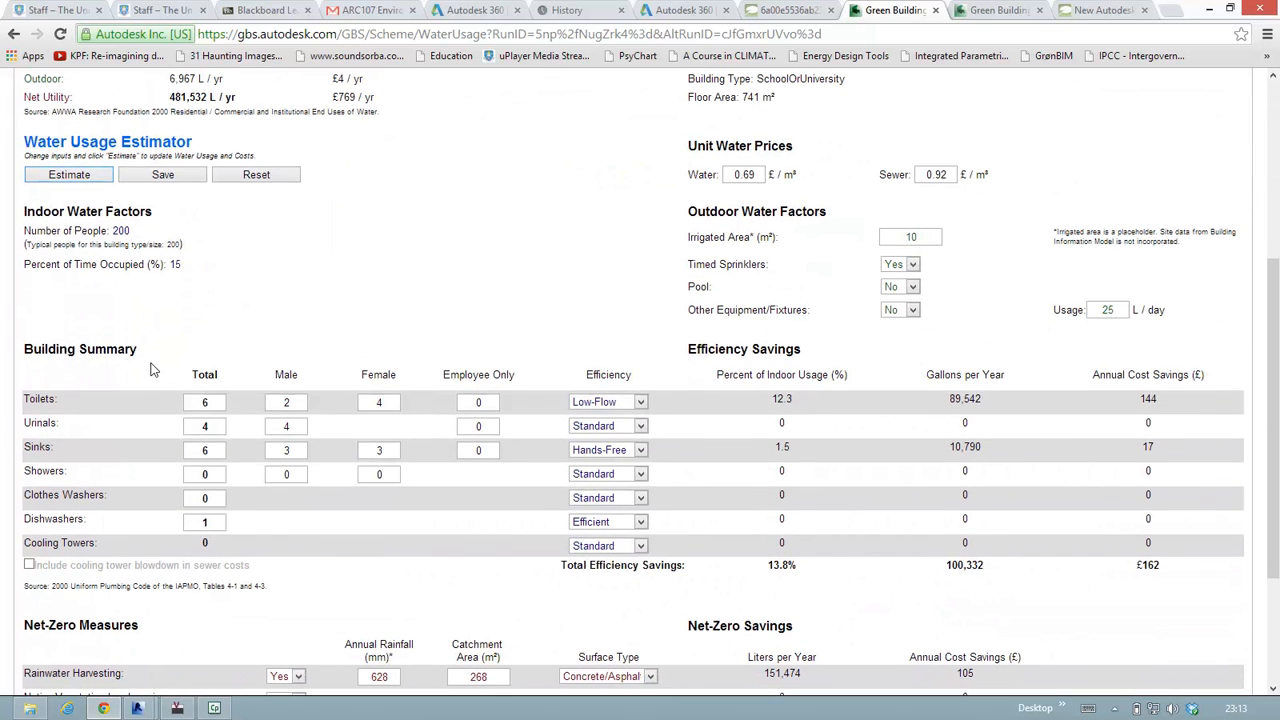
pyautogui.scroll(-2, 361, 581)
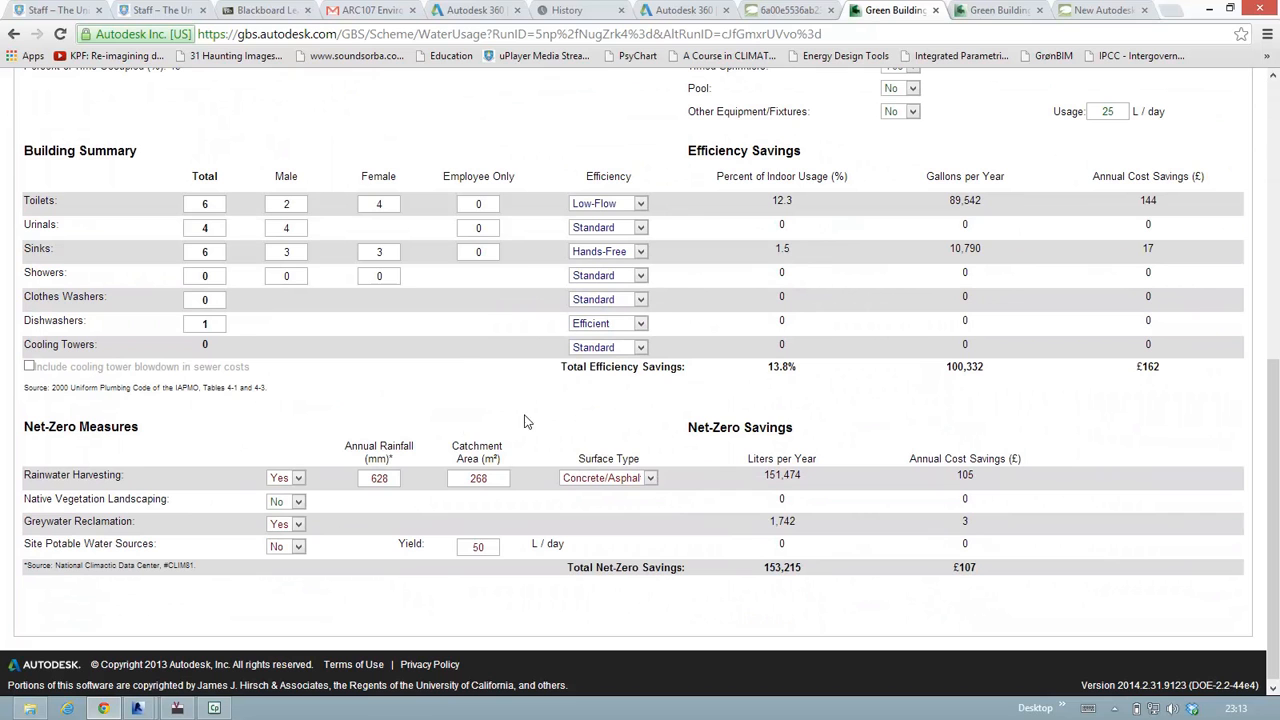
pyautogui.click(298, 525)
pyautogui.click(286, 548)
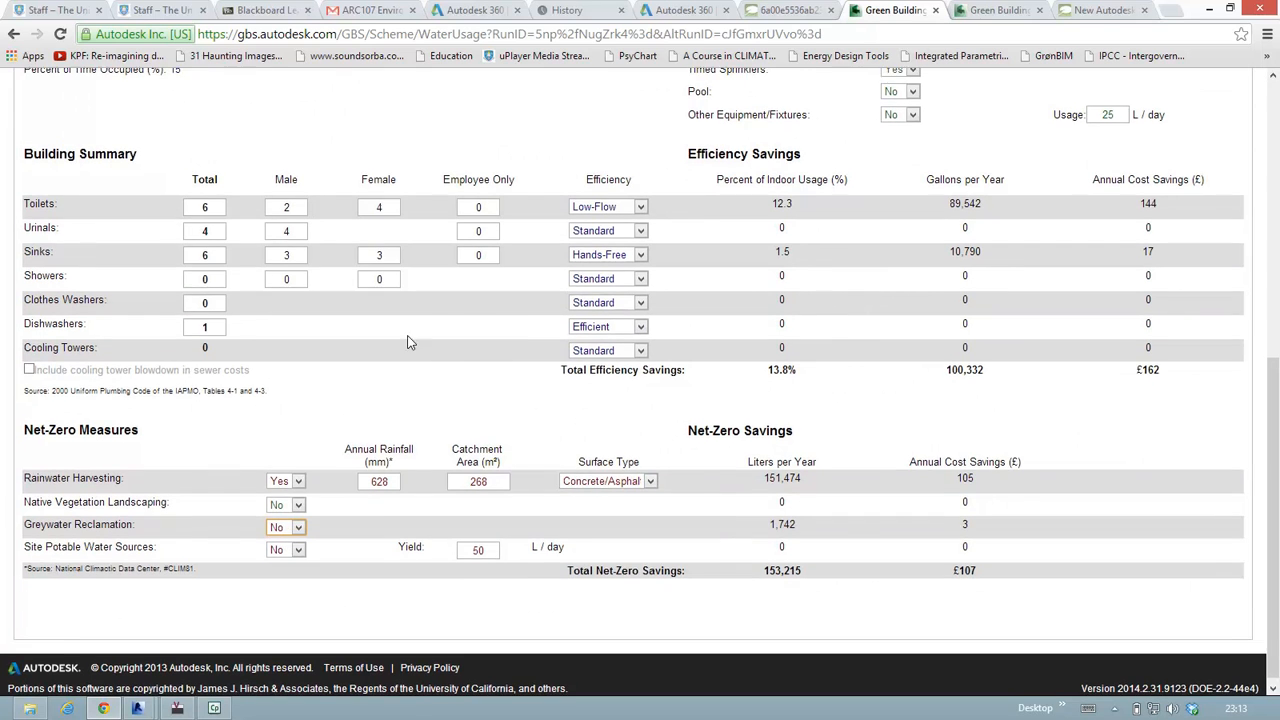
pyautogui.scroll(4, 505, 200)
pyautogui.scroll(1, 521, 257)
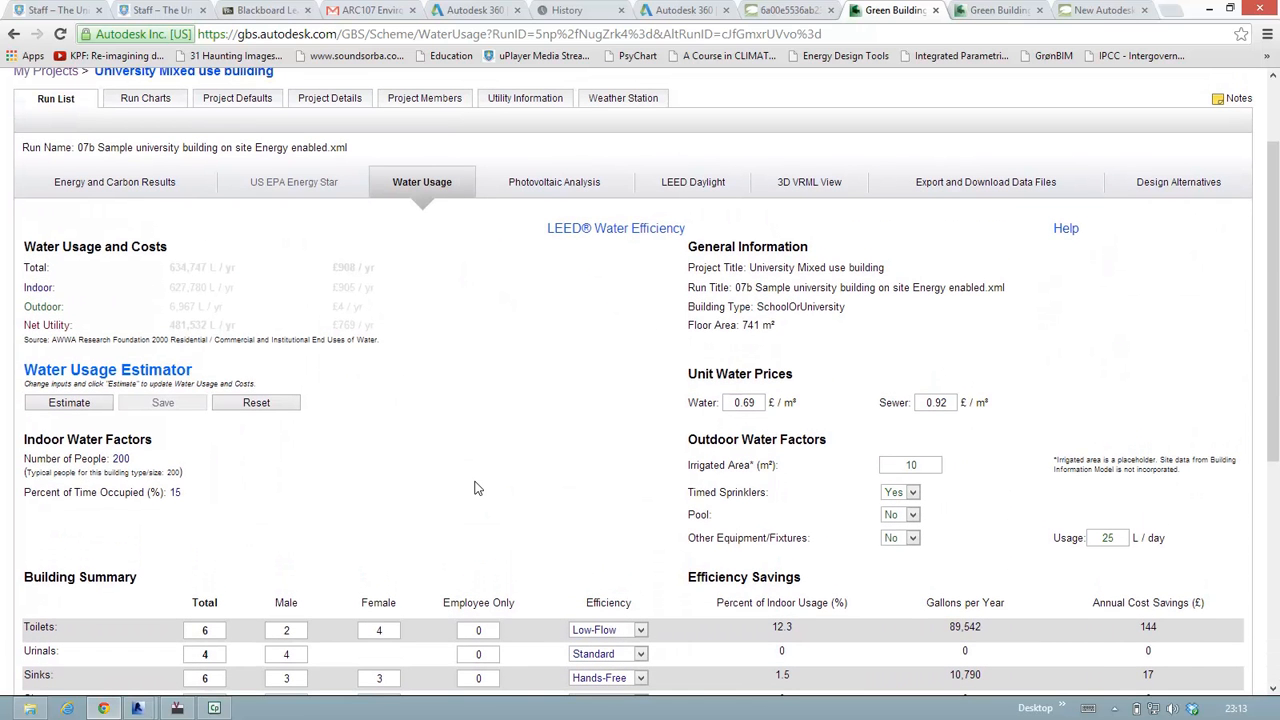
pyautogui.click(68, 402)
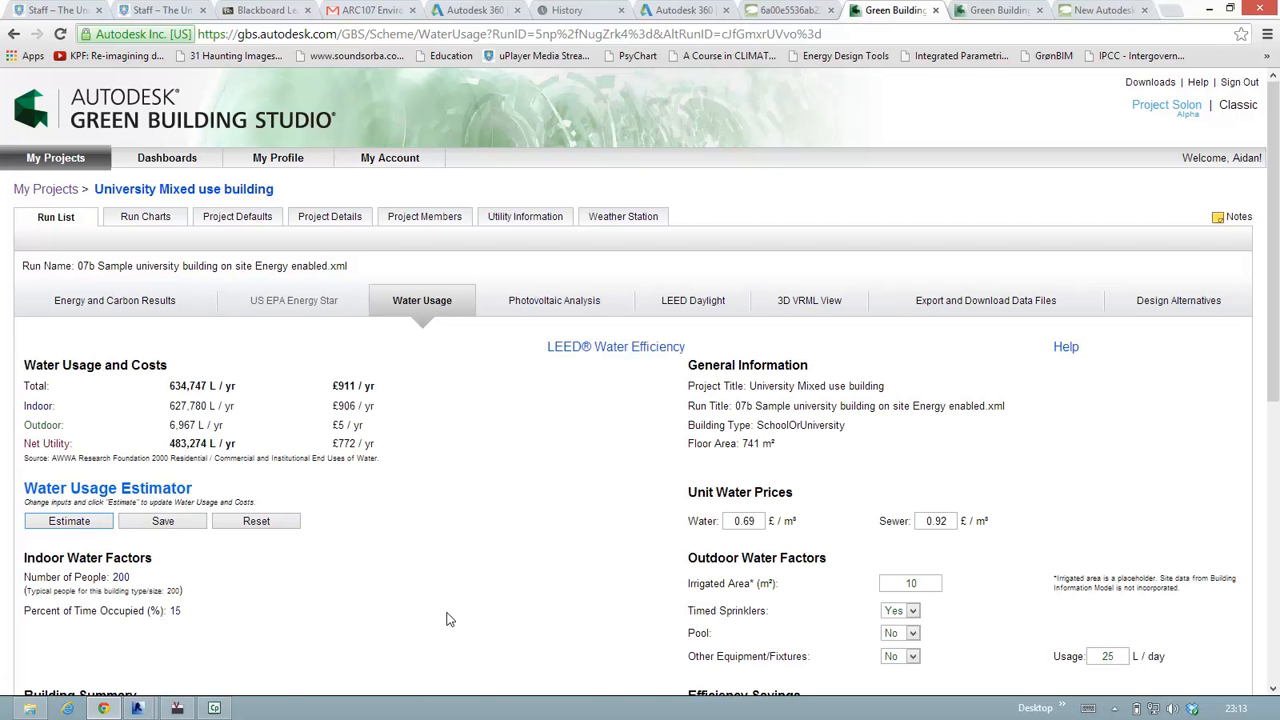
# Step: Examine the efficiency savings and the net-zero savings with only rainwater harvesting enabled
pyautogui.scroll(-3, 447, 616)
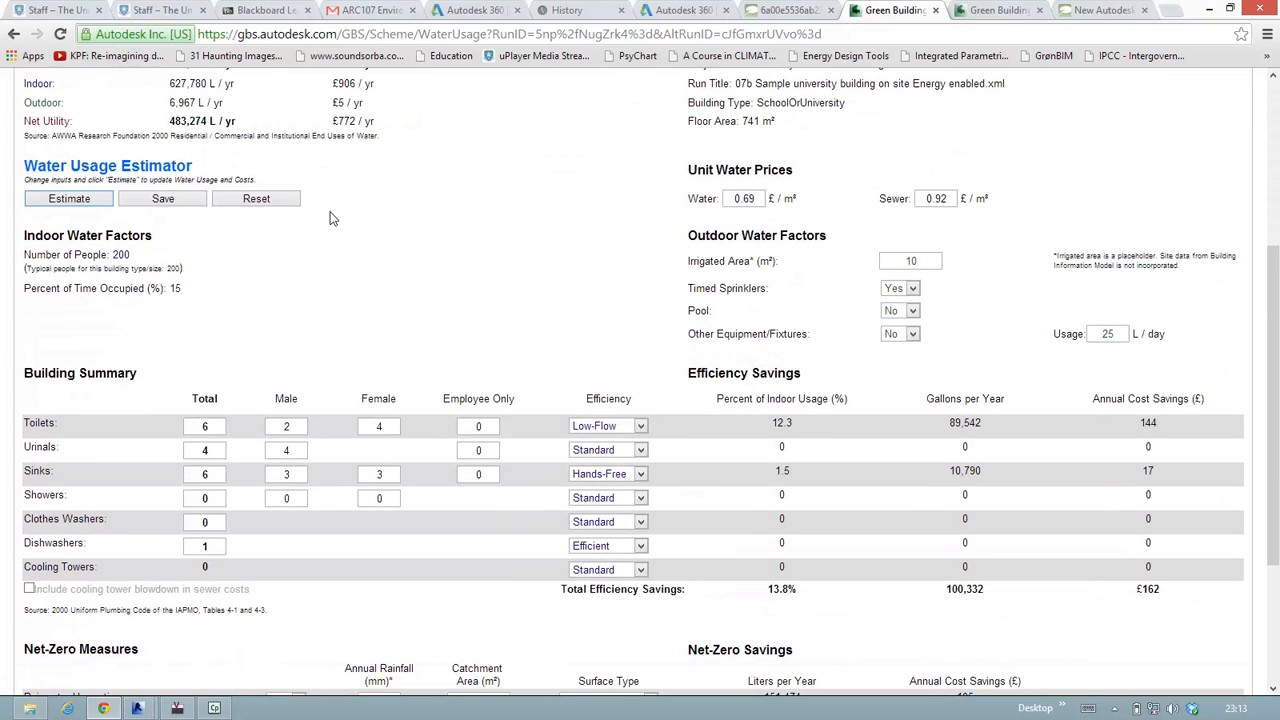
pyautogui.scroll(-2, 437, 500)
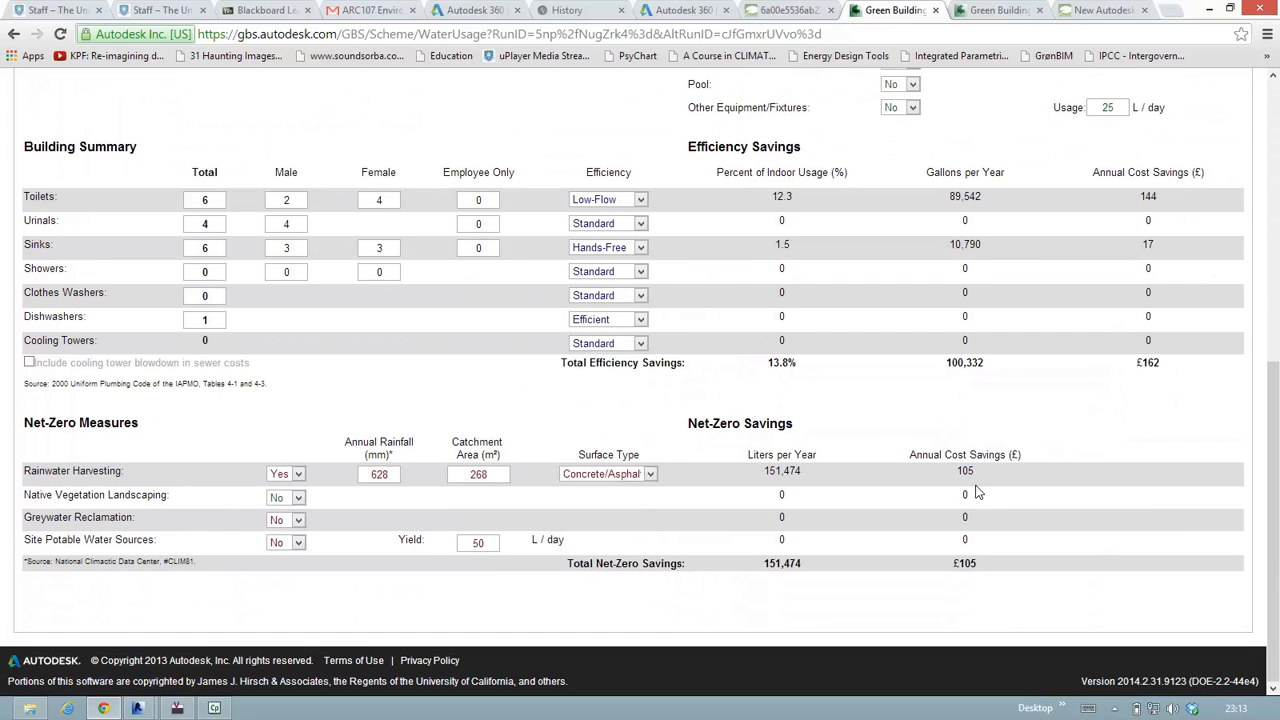
pyautogui.press('ctrl')
pyautogui.press('ctrl')
pyautogui.press('ctrl')
pyautogui.press('ctrl')
pyautogui.press('ctrl')
pyautogui.scroll(7, 634, 131)
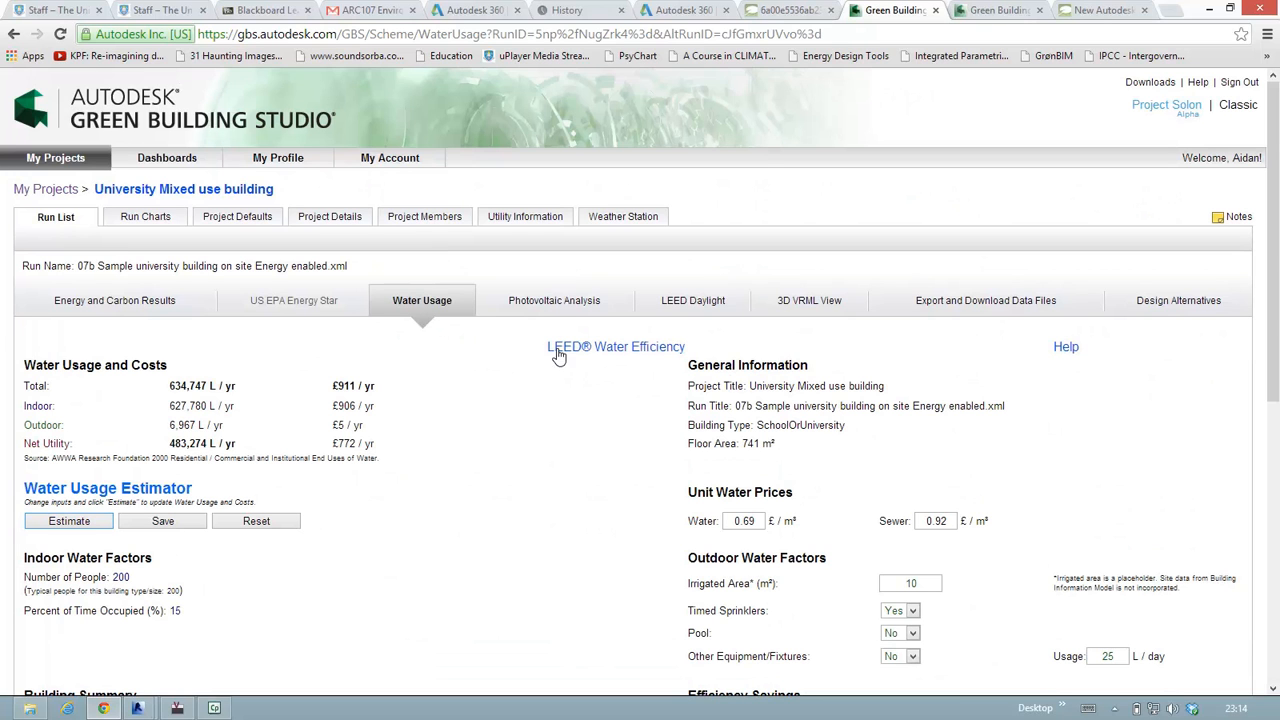
# Step: Open the run's photovoltaic analysis and examine the installed panel summary and the payback of the first listed surfaces
pyautogui.click(539, 305)
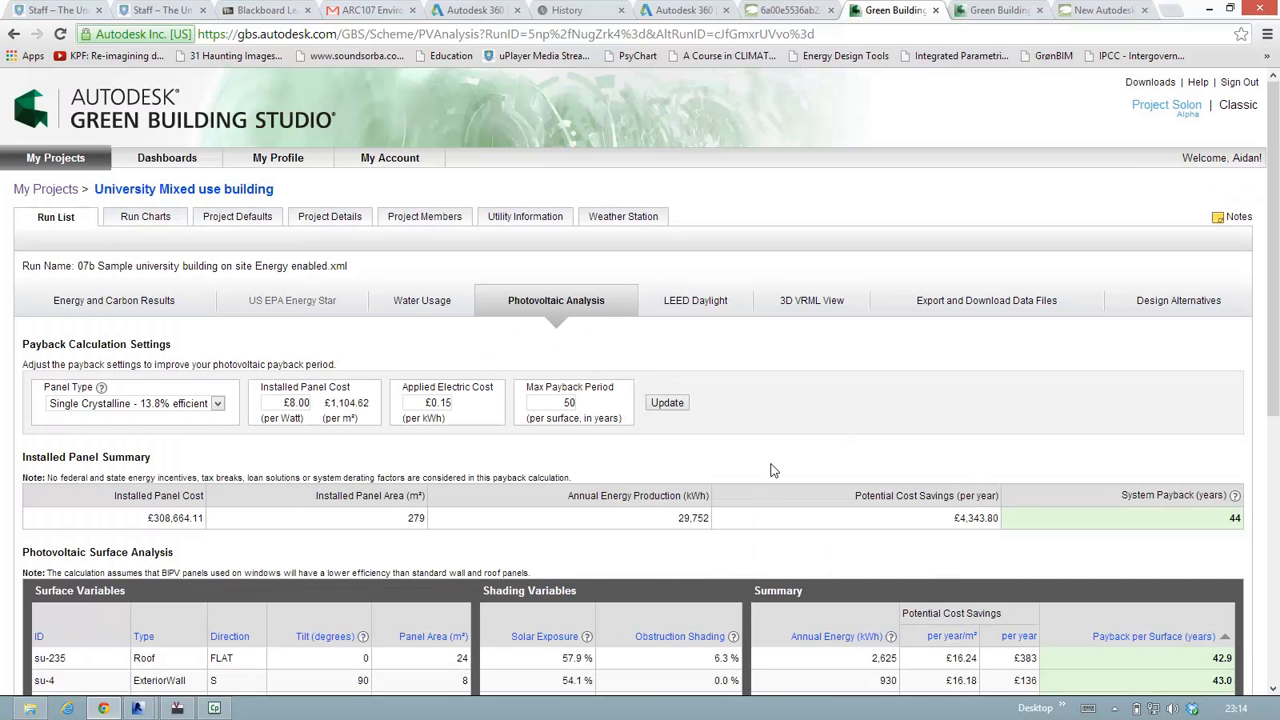
pyautogui.scroll(-4, 770, 465)
pyautogui.scroll(-1, 777, 355)
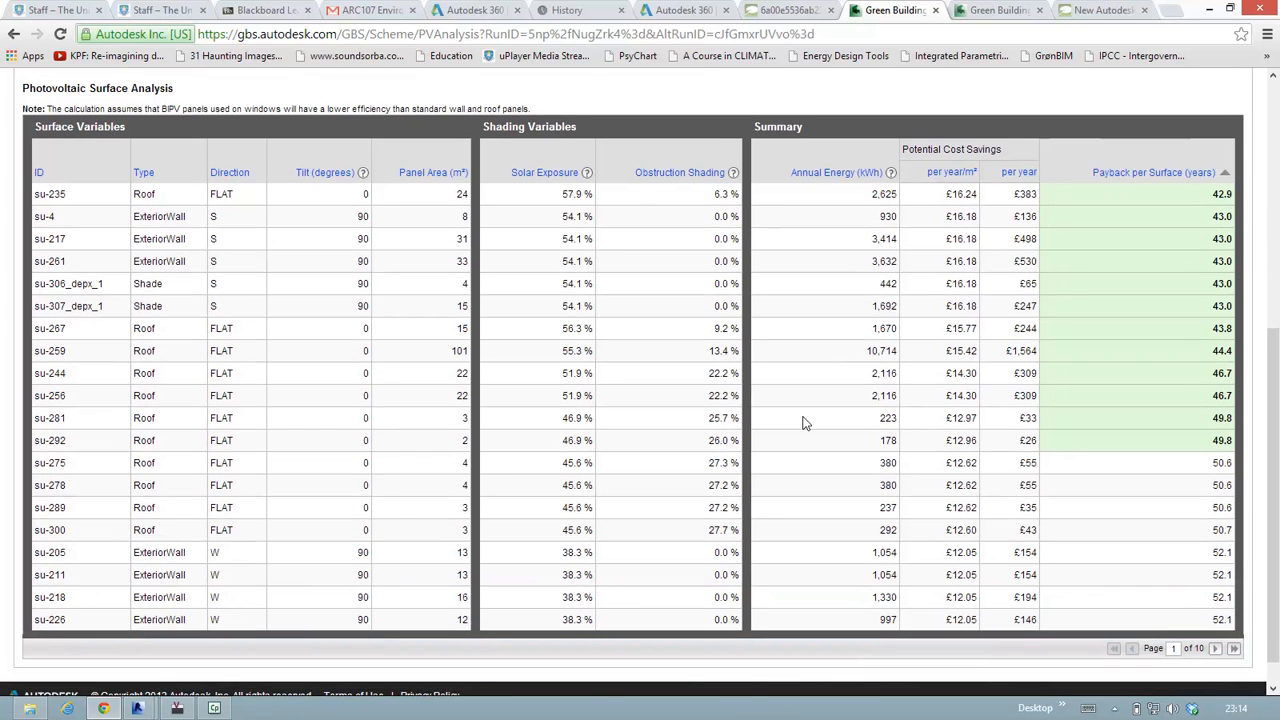
pyautogui.scroll(1, 808, 361)
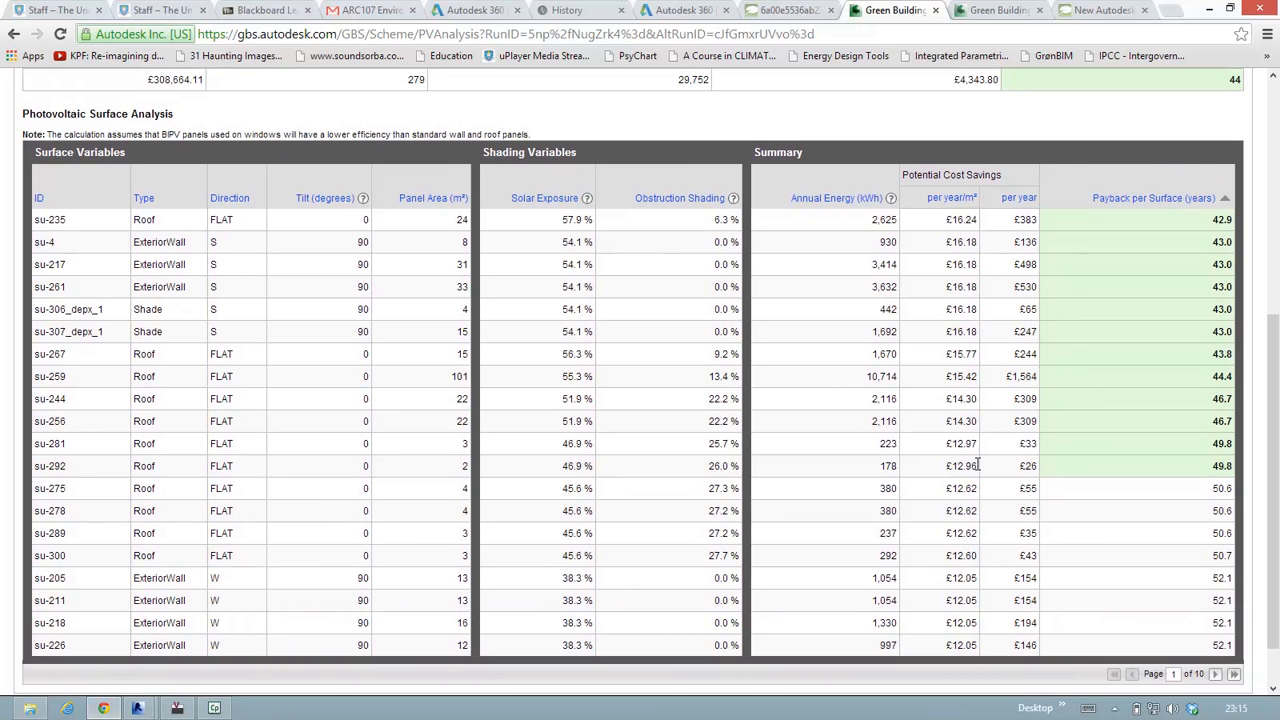
pyautogui.scroll(-1, 975, 510)
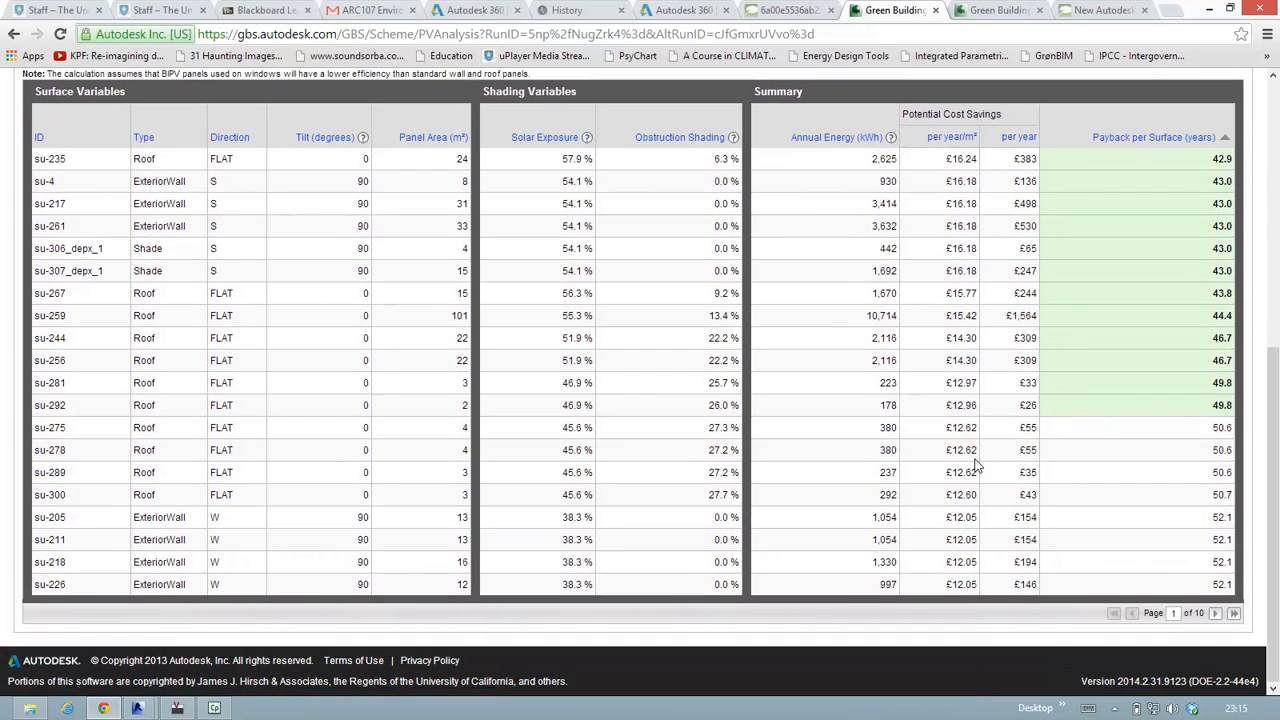
pyautogui.scroll(2, 978, 505)
pyautogui.scroll(1, 975, 448)
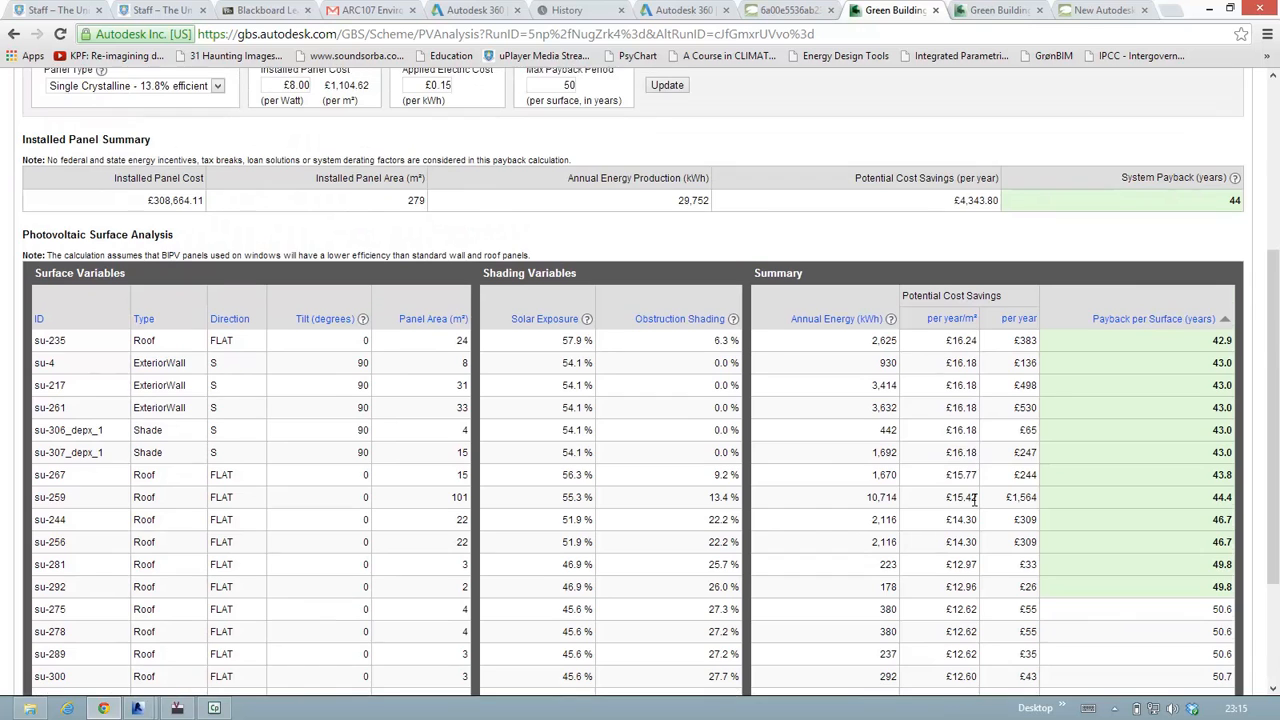
pyautogui.scroll(-3, 975, 448)
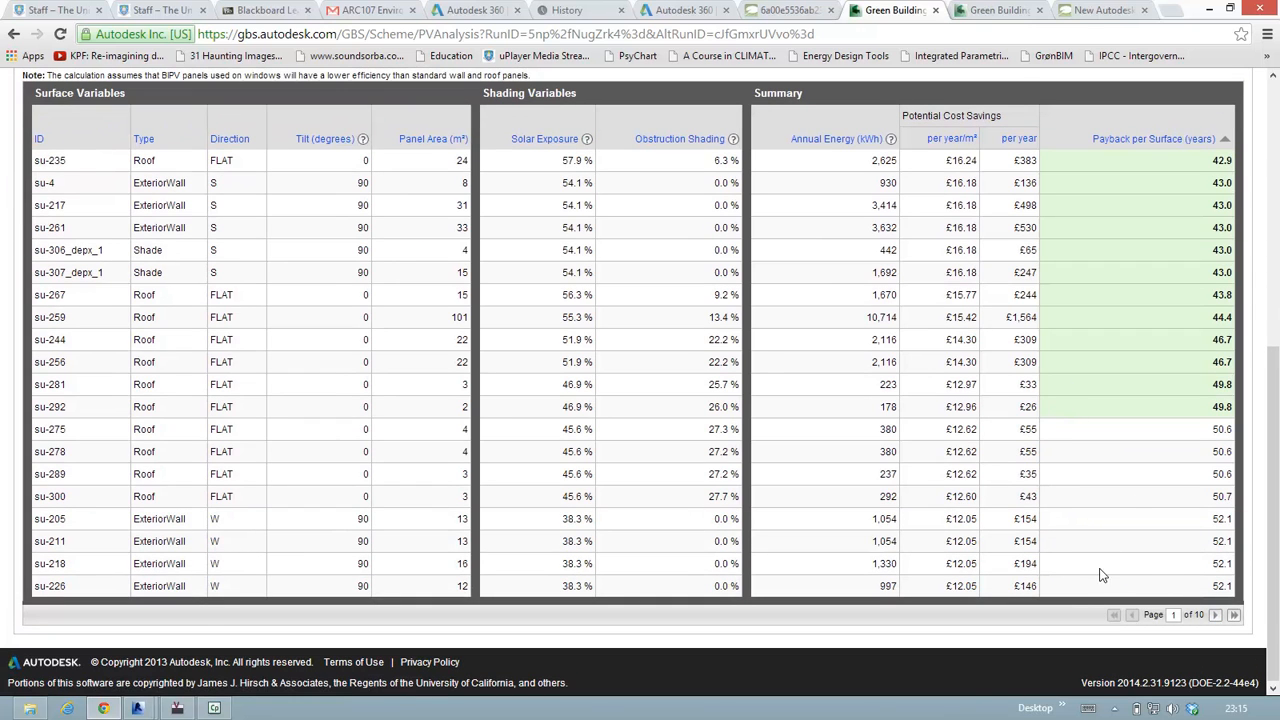
# Step: Page through the photovoltaic surface analysis up to page 5 to compare surface paybacks, and return to page 1
pyautogui.click(1215, 614)
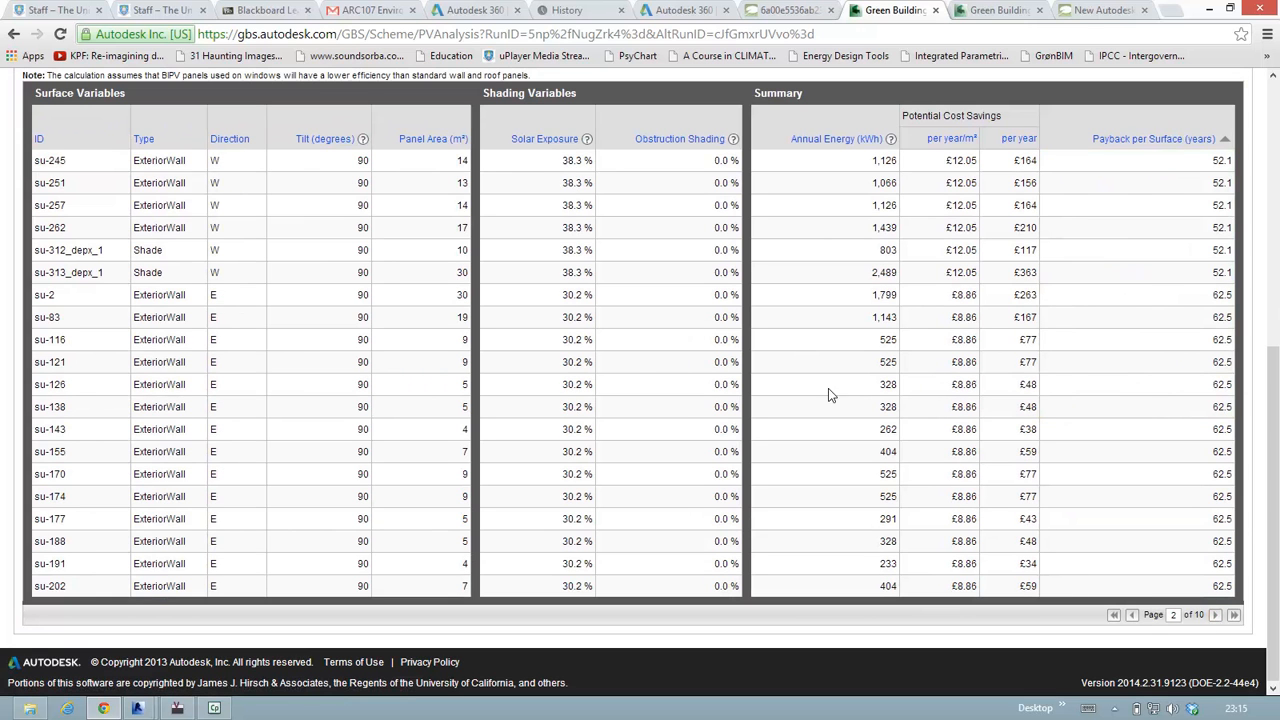
pyautogui.scroll(1, 520, 260)
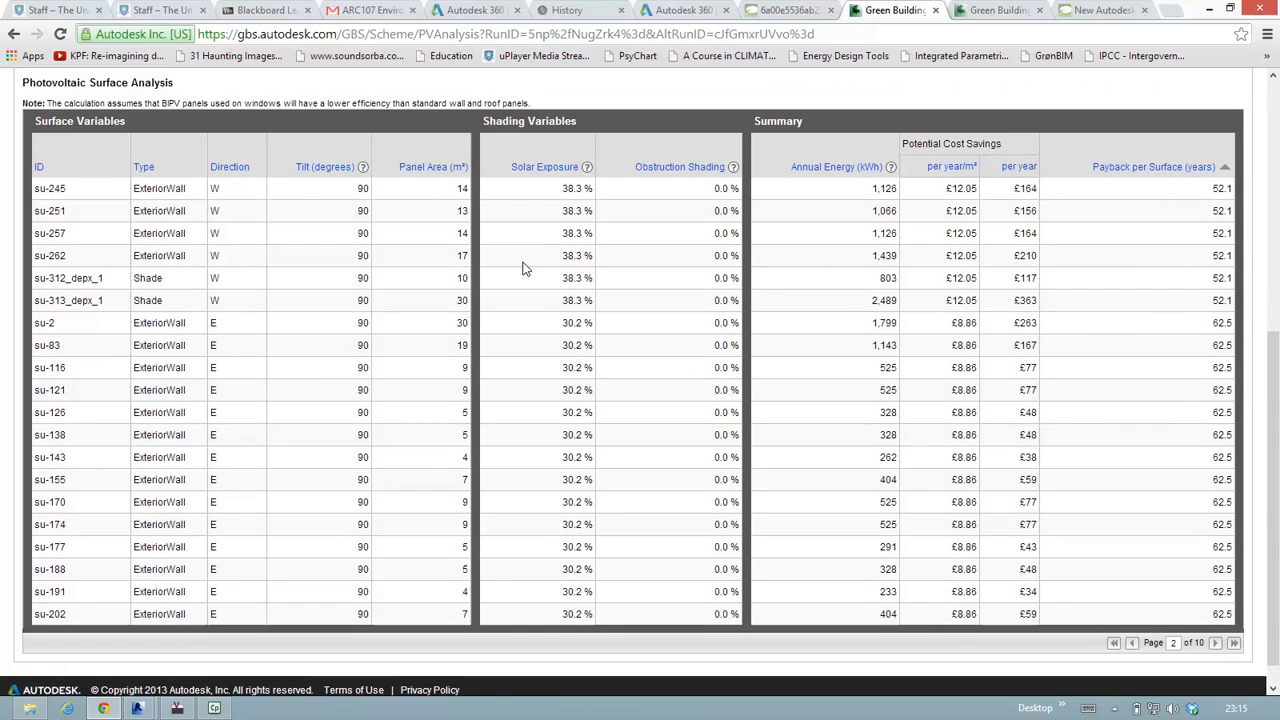
pyautogui.scroll(-1, 526, 264)
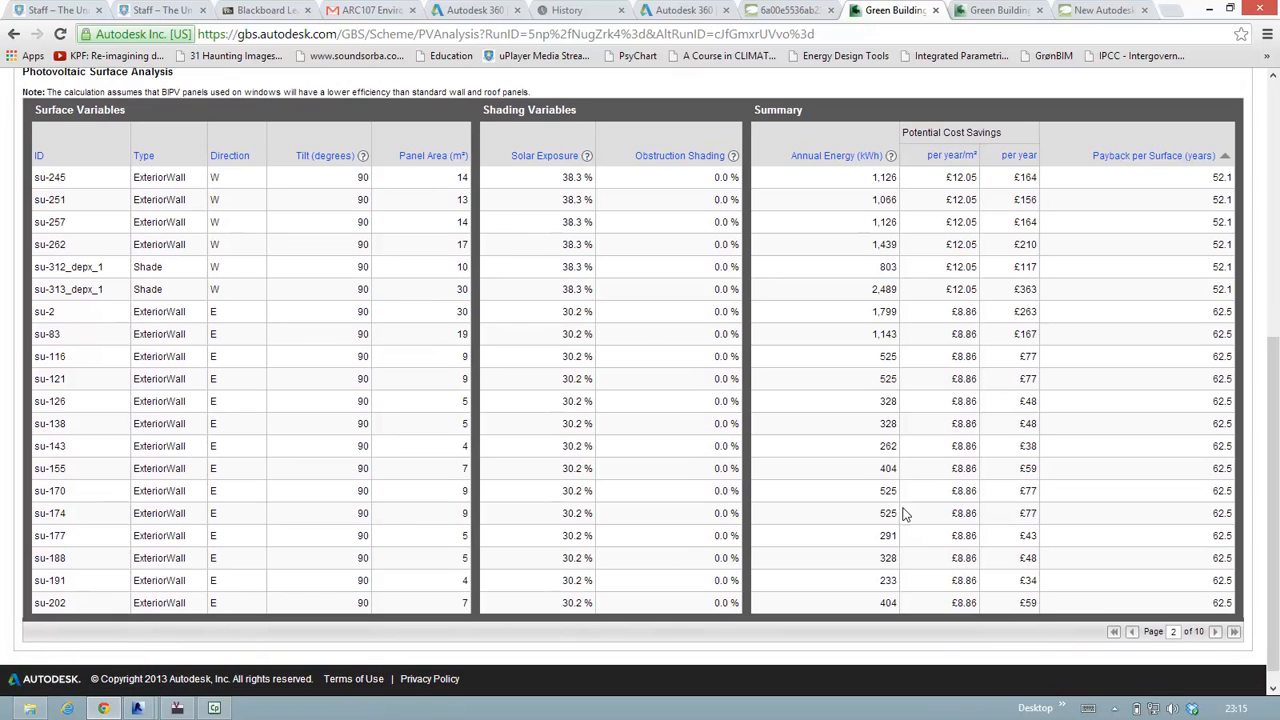
pyautogui.click(1214, 634)
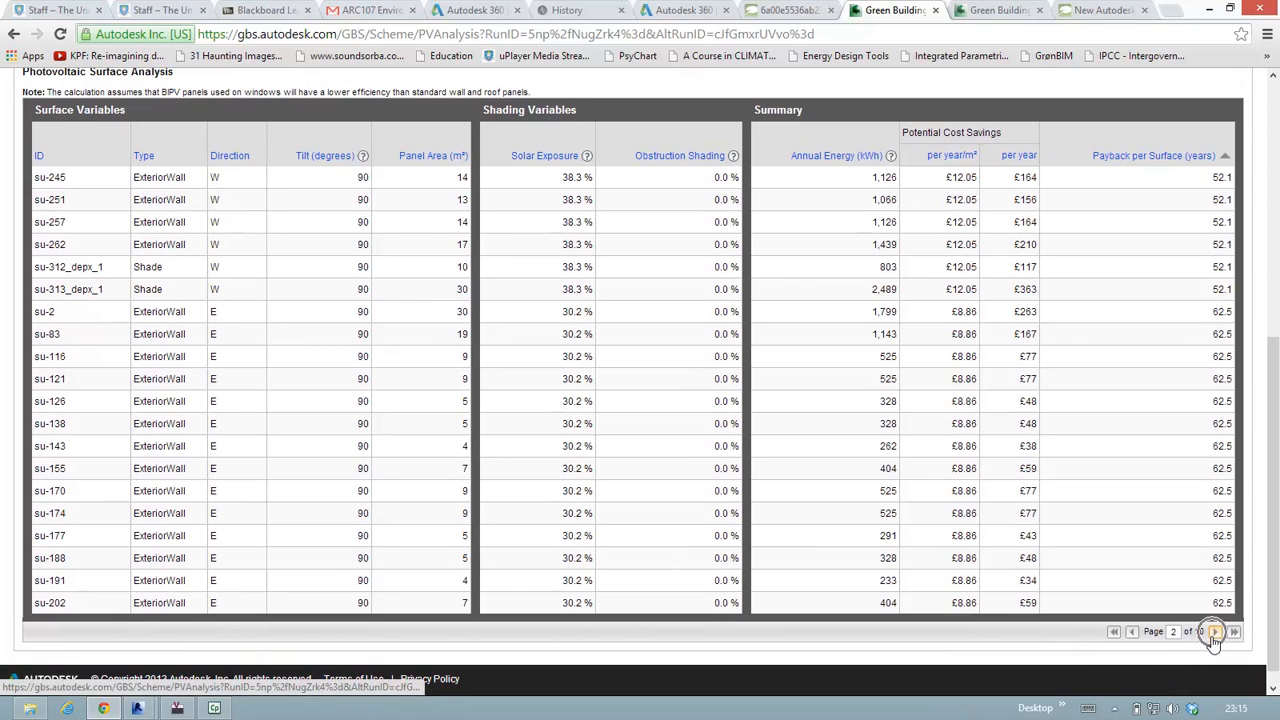
pyautogui.click(1214, 636)
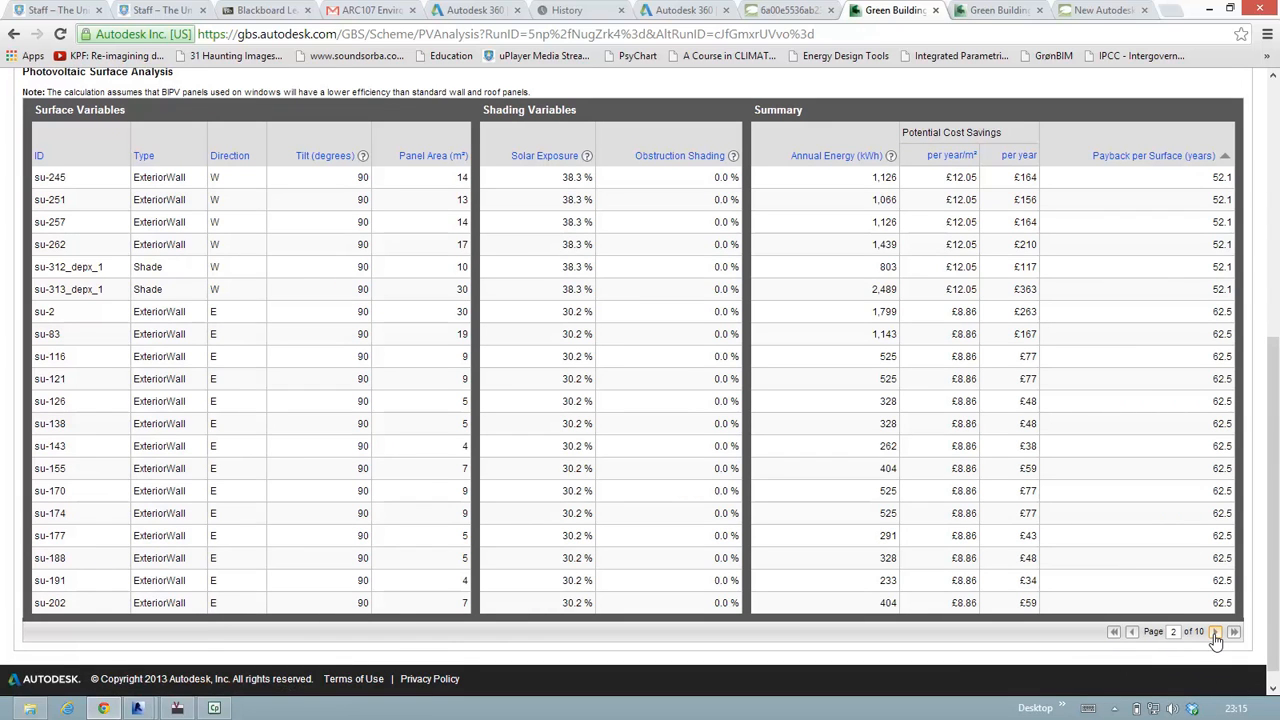
pyautogui.click(1214, 636)
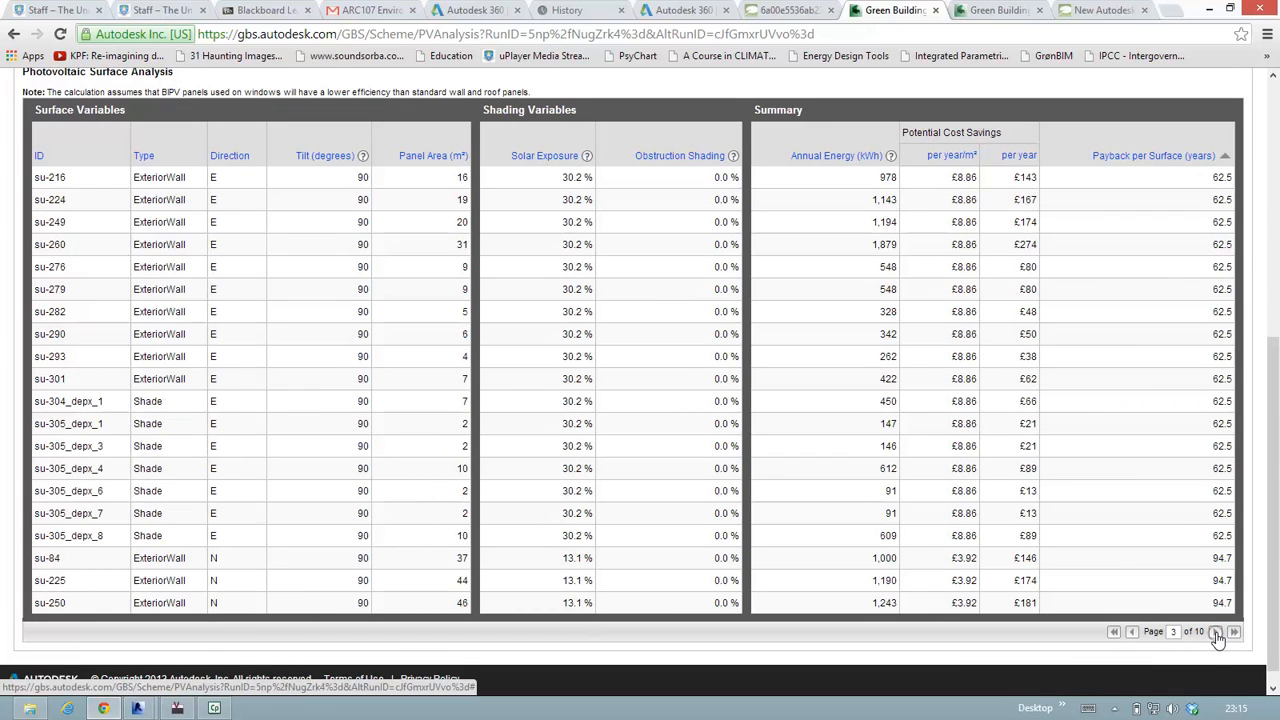
pyautogui.click(1216, 636)
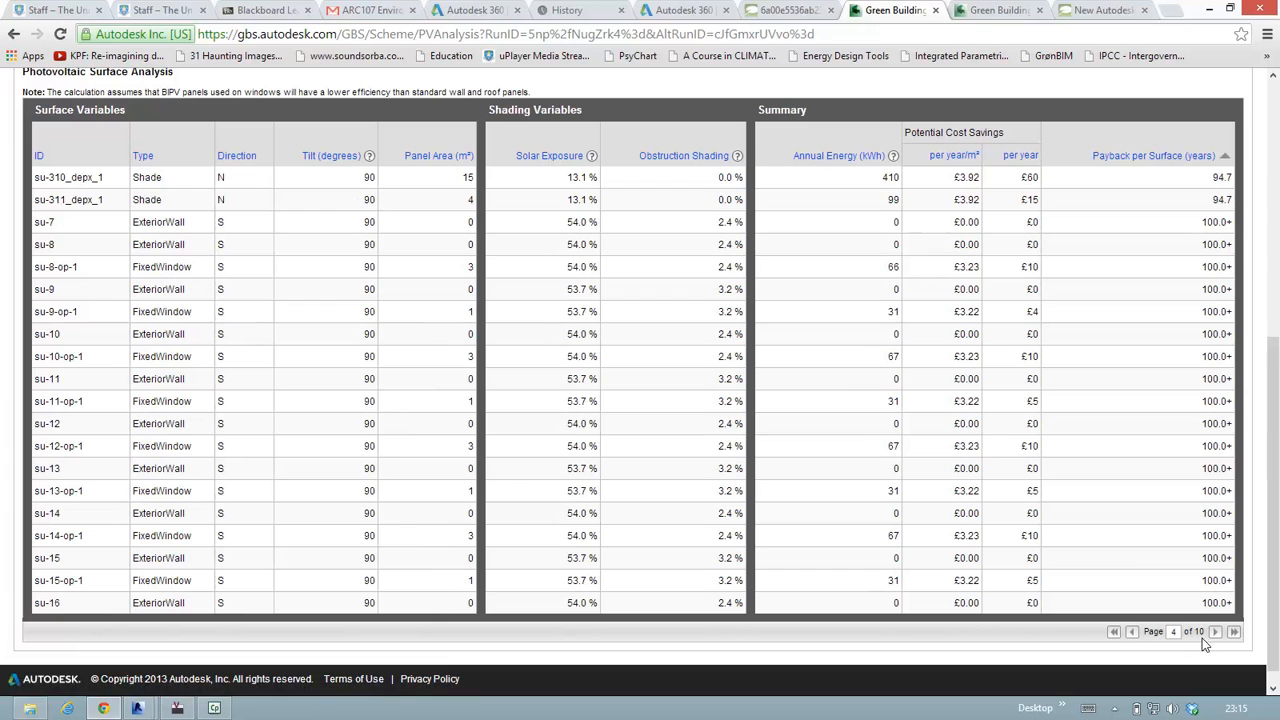
pyautogui.click(1215, 632)
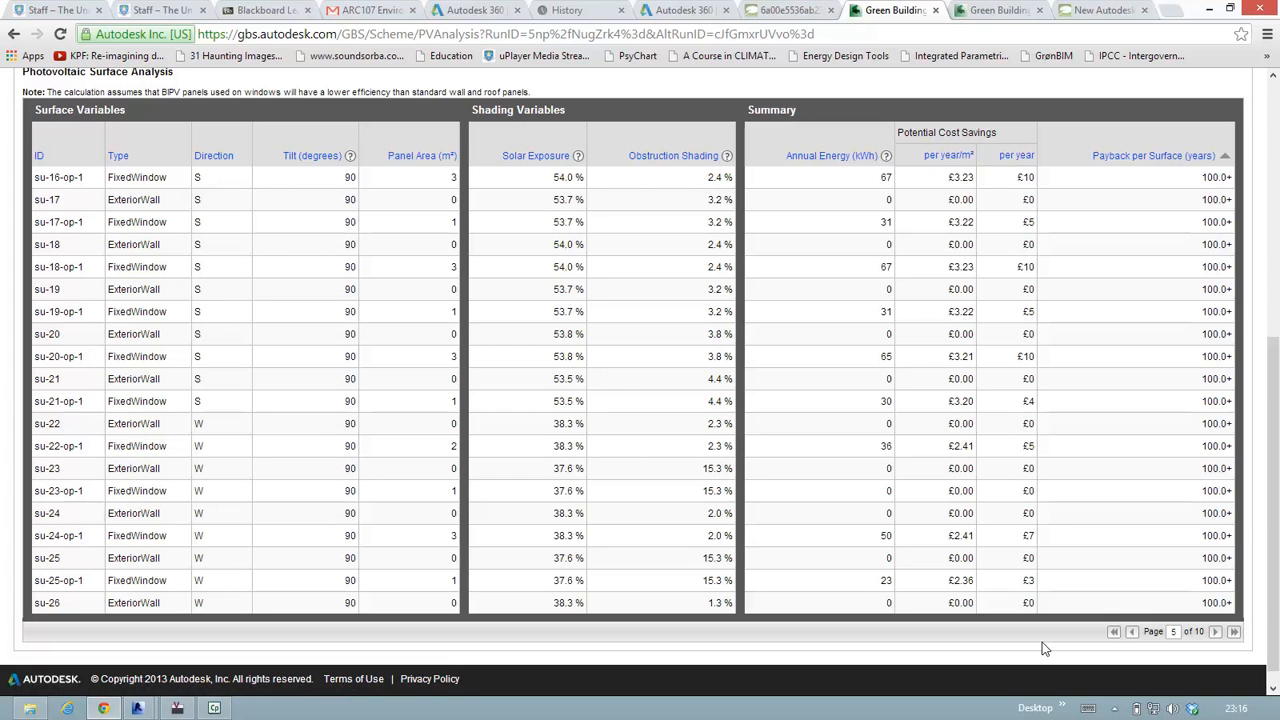
pyautogui.click(1133, 633)
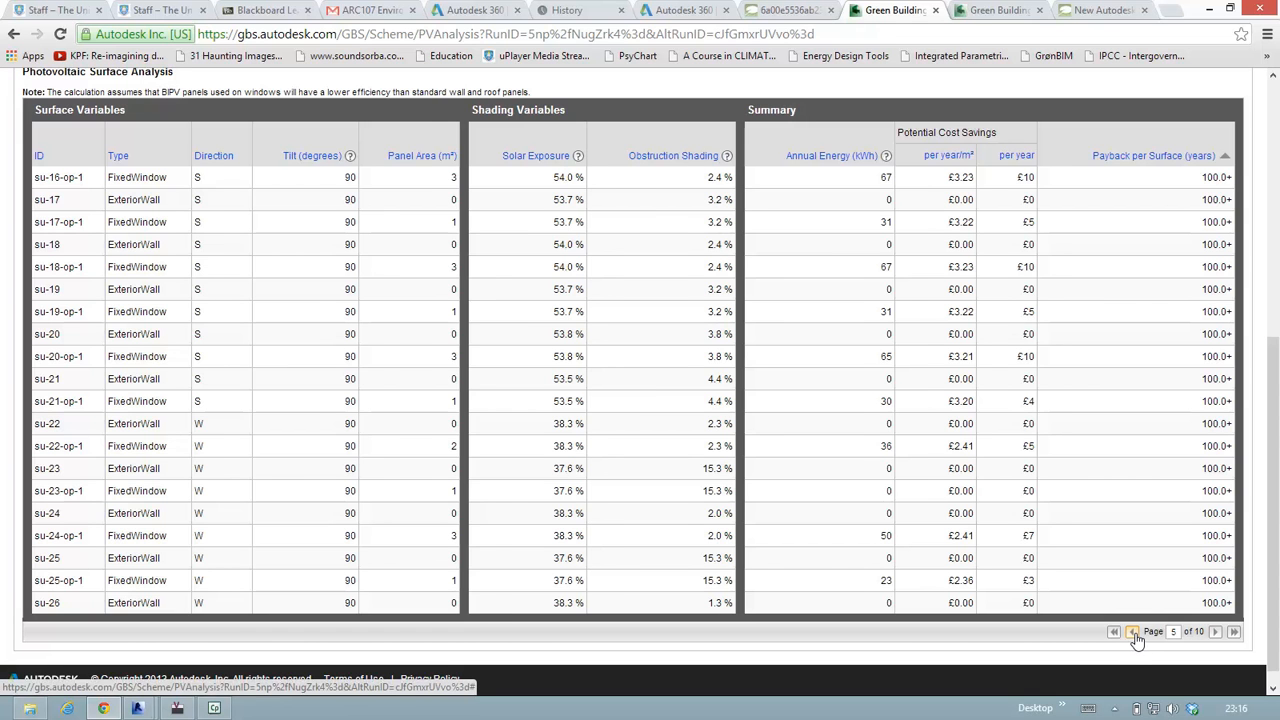
pyautogui.click(1133, 633)
pyautogui.click(1133, 633)
pyautogui.click(1133, 633)
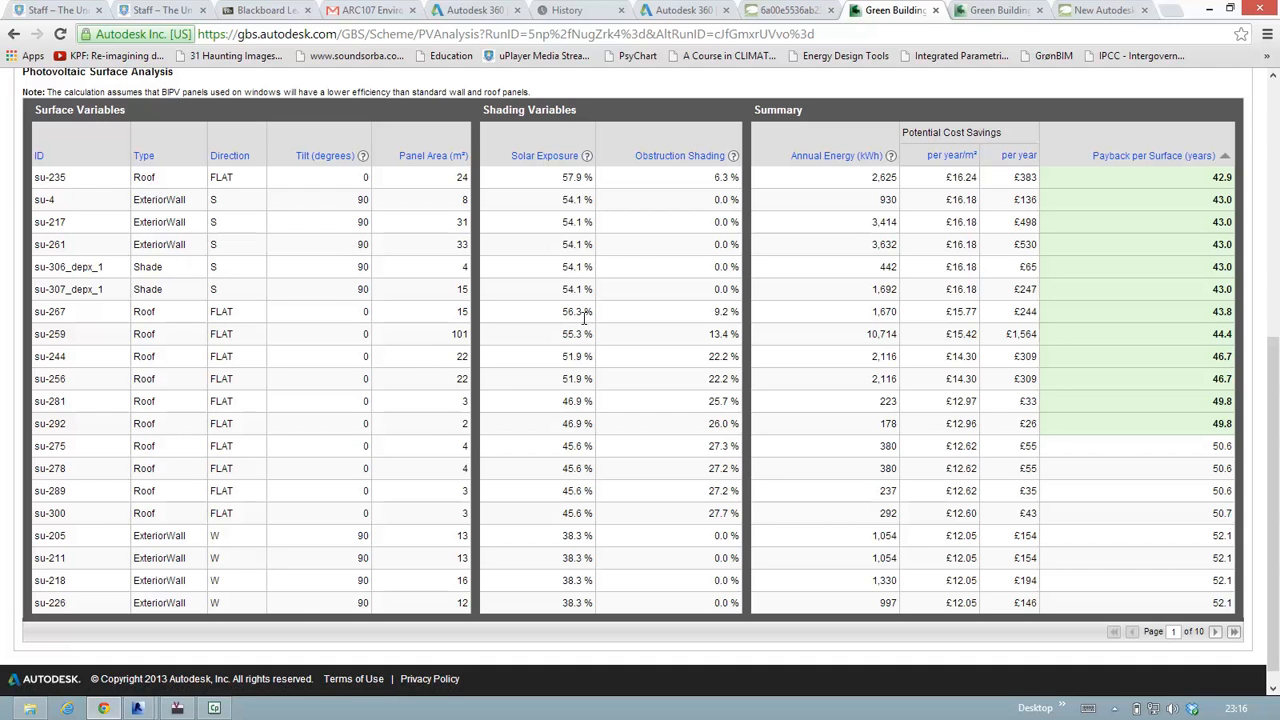
# Step: Check the available photovoltaic panel types and their efficiencies in the payback calculation settings
pyautogui.scroll(3, 356, 322)
pyautogui.scroll(4, 356, 330)
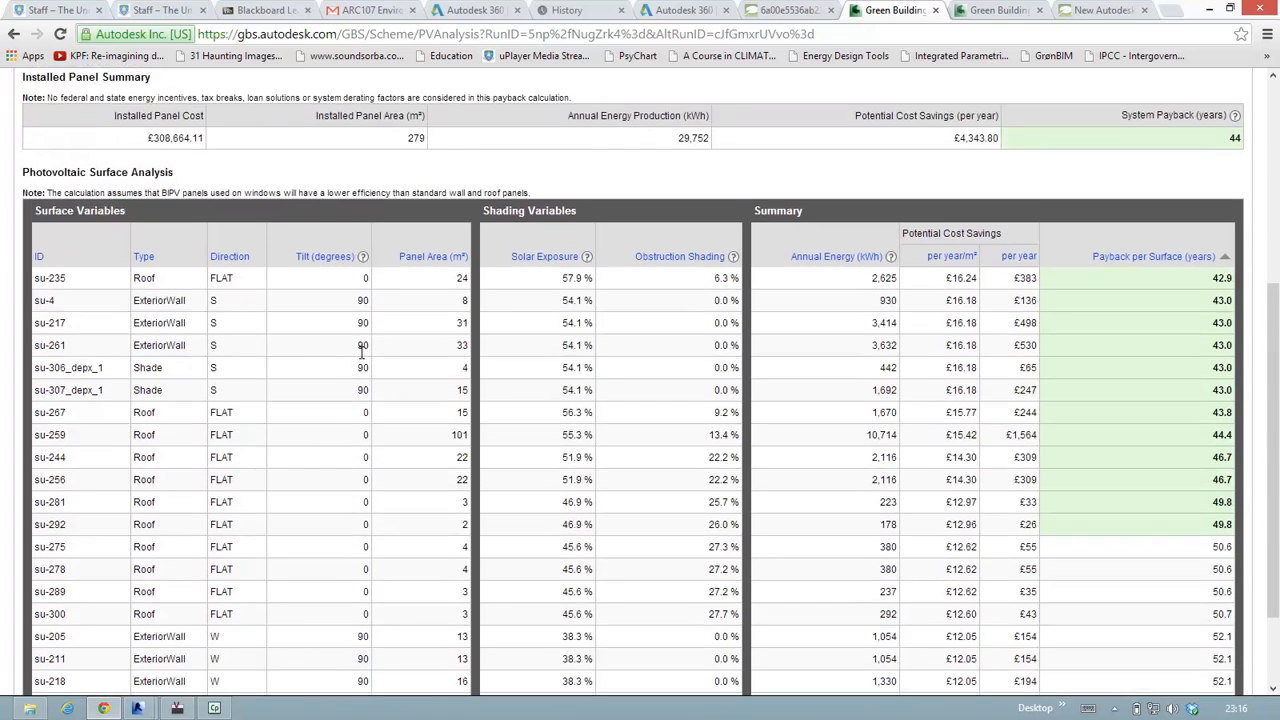
pyautogui.scroll(2, 363, 432)
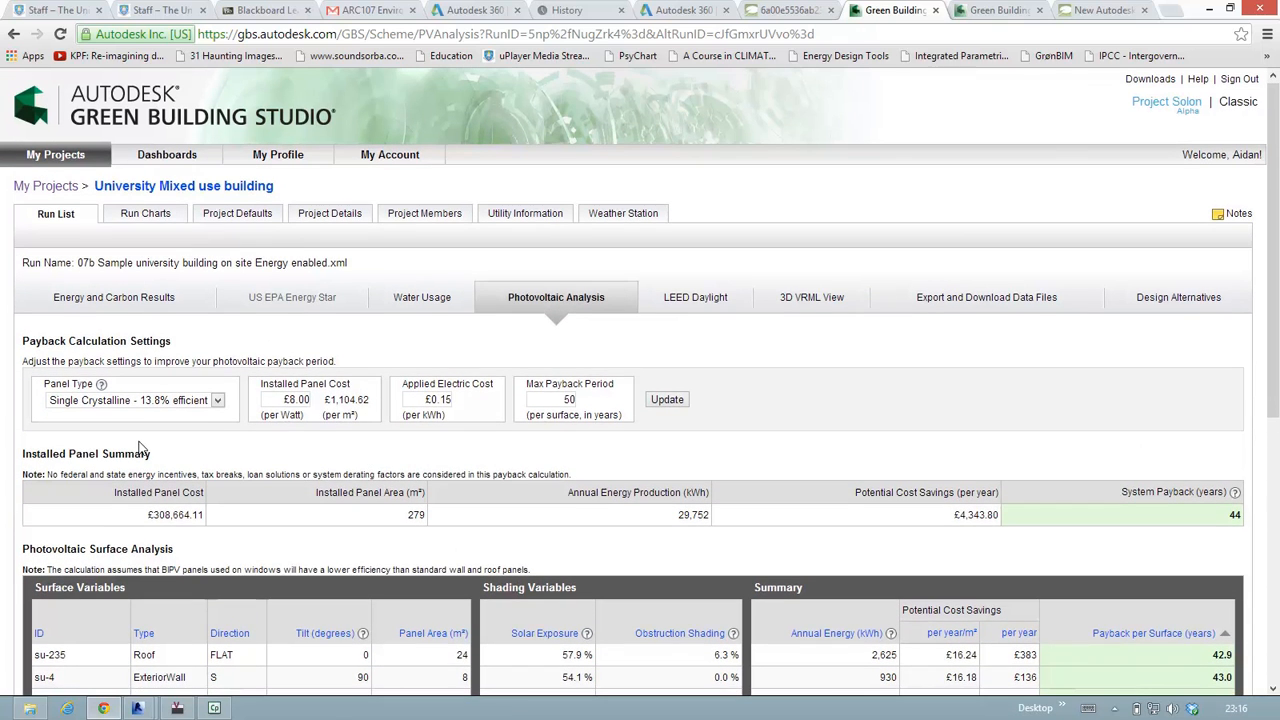
pyautogui.click(218, 401)
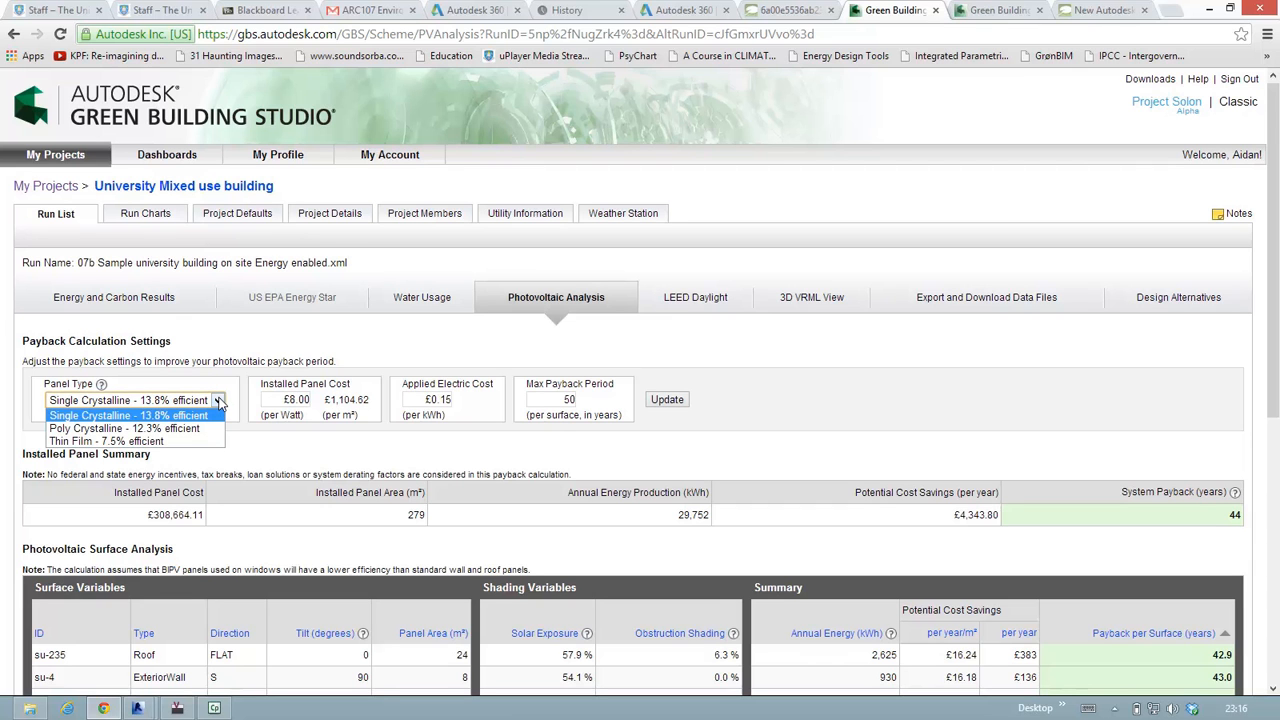
pyautogui.click(218, 403)
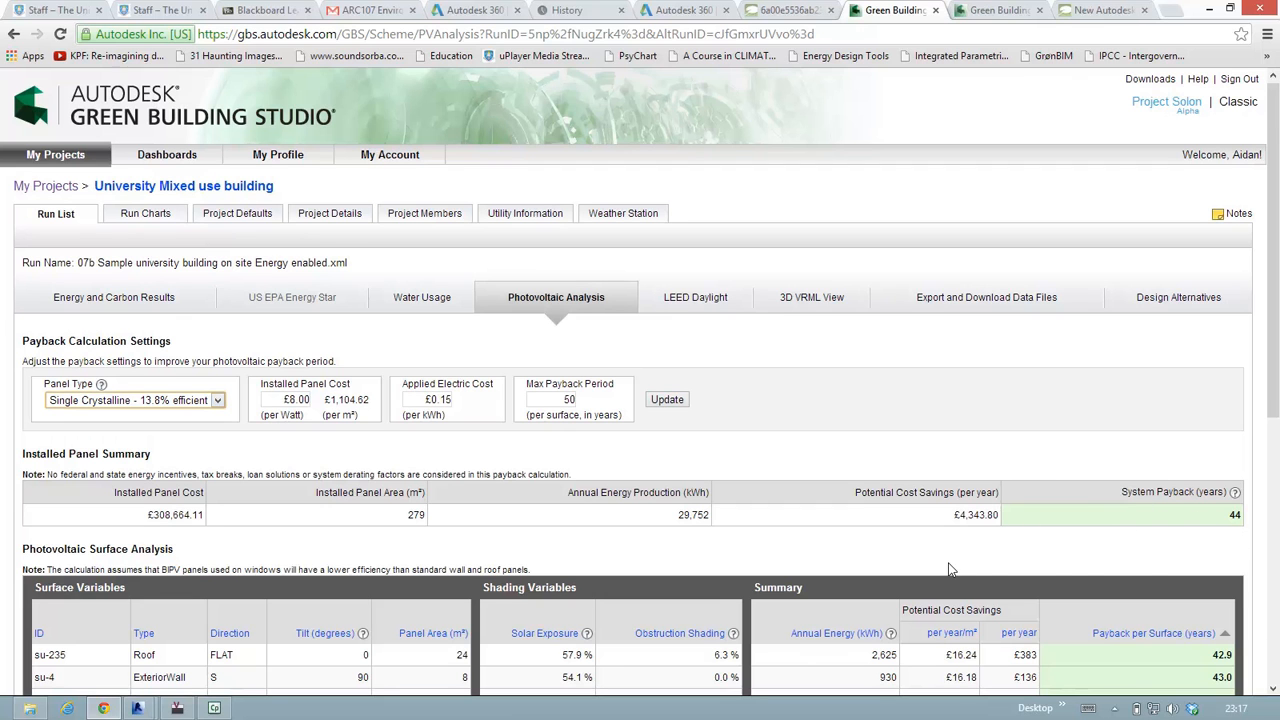
# Step: Set the maximum payback period per surface to 45 years, update the photovoltaic analysis and review the recalculated surface paybacks
pyautogui.scroll(-4, 1020, 560)
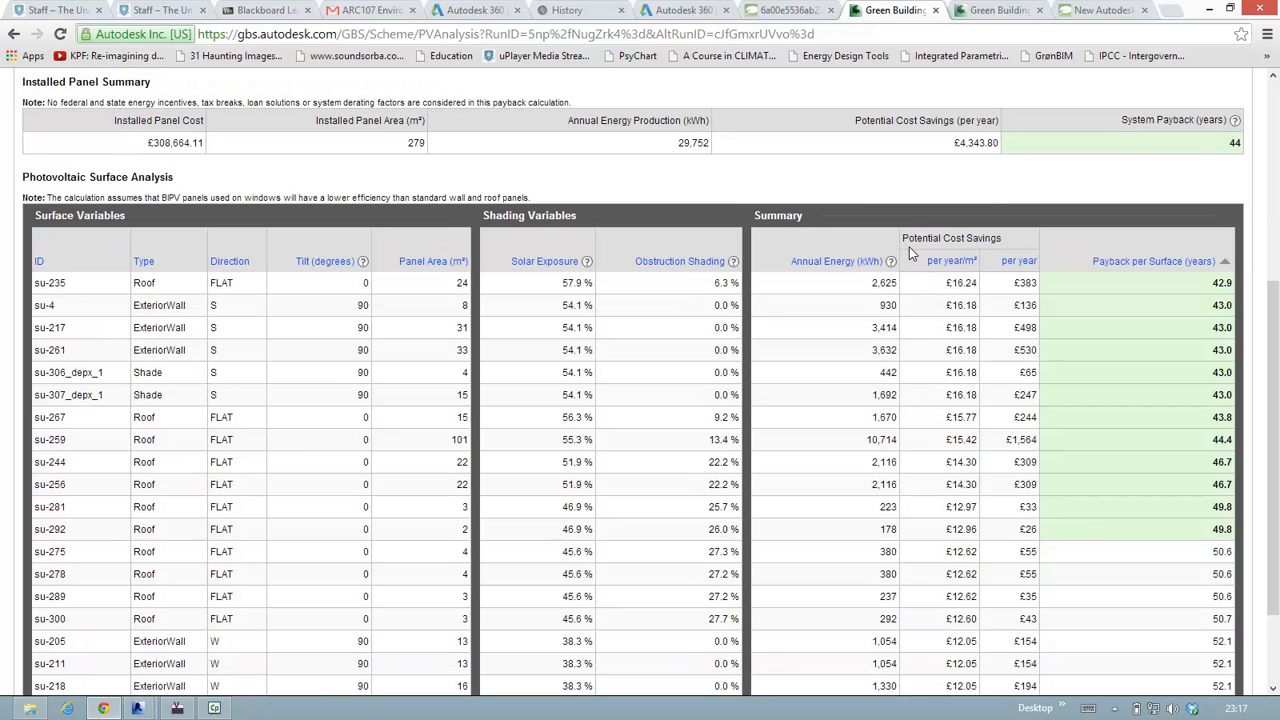
pyautogui.scroll(3, 846, 186)
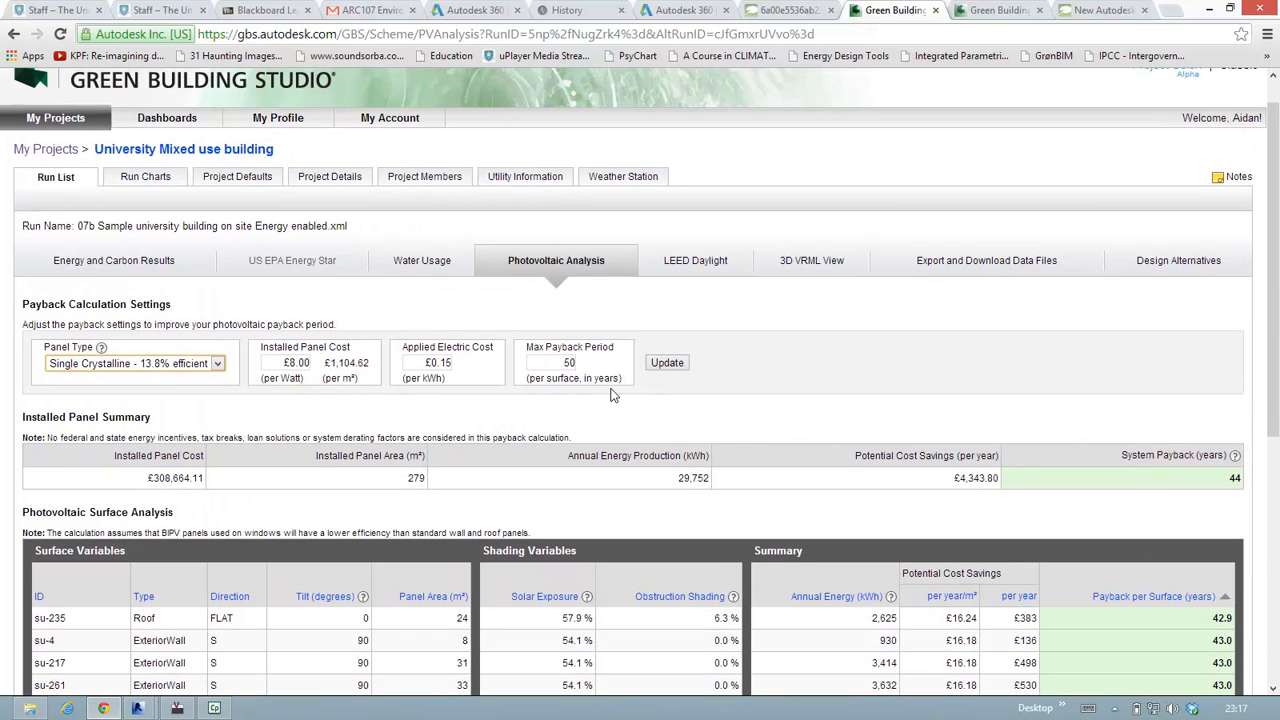
pyautogui.click(561, 362)
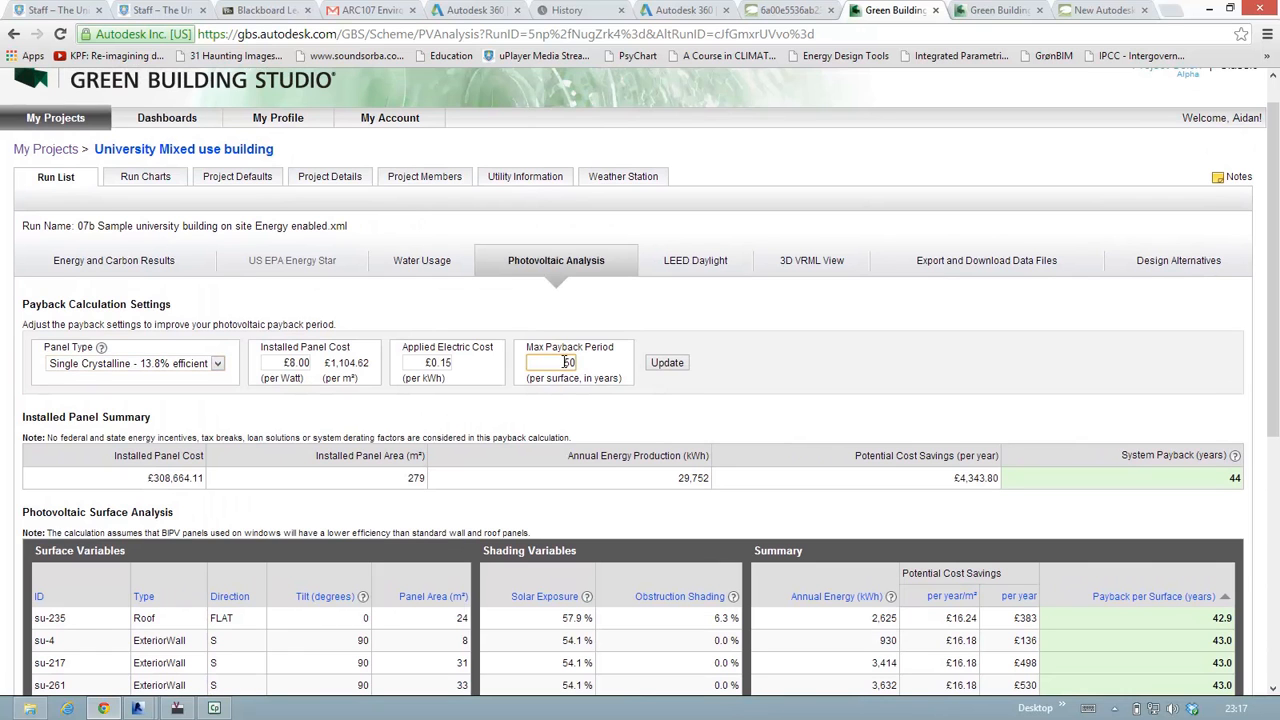
pyautogui.click(561, 366)
pyautogui.press('Delete')
pyautogui.press('Delete')
pyautogui.write('45')
pyautogui.click(664, 366)
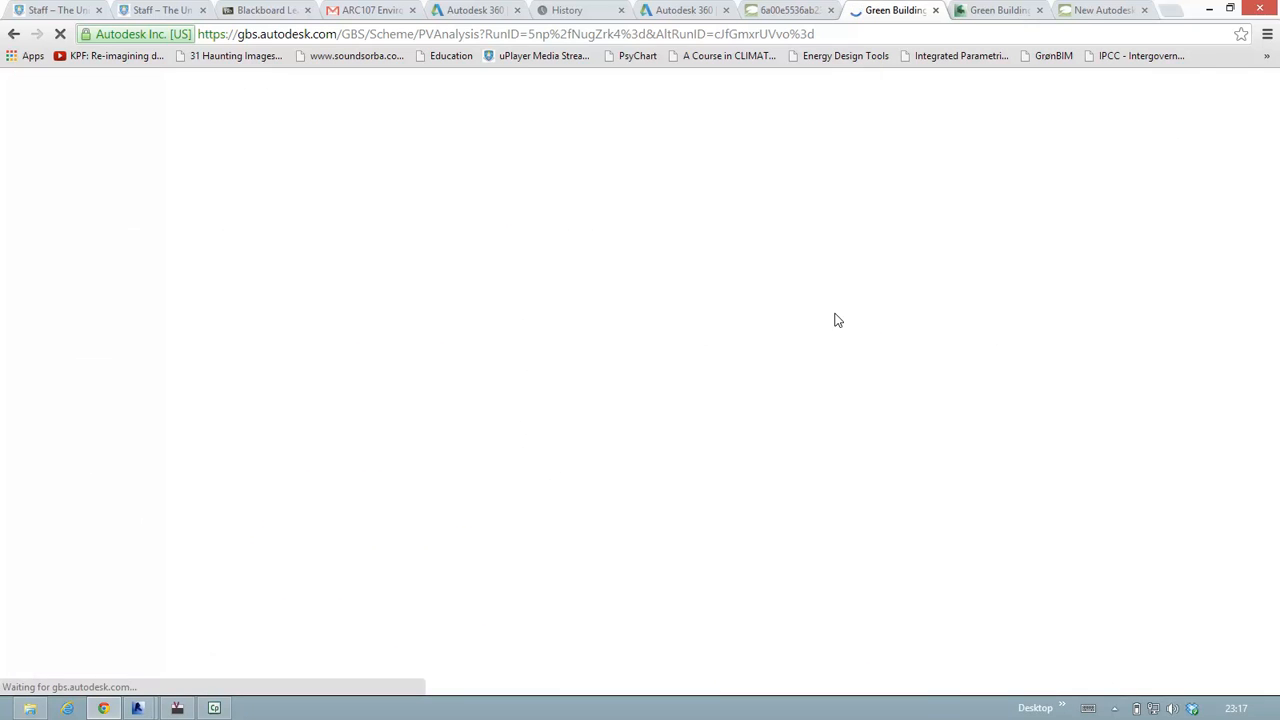
pyautogui.scroll(-3, 836, 428)
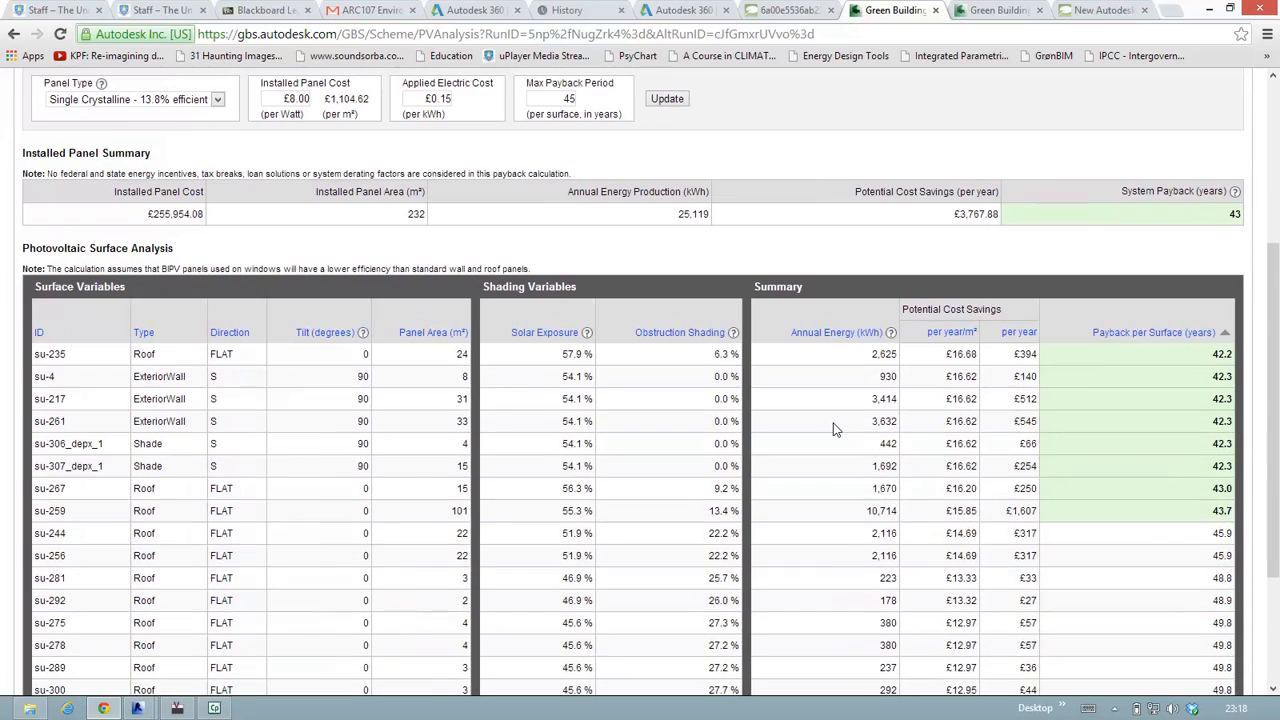
pyautogui.scroll(-1, 836, 429)
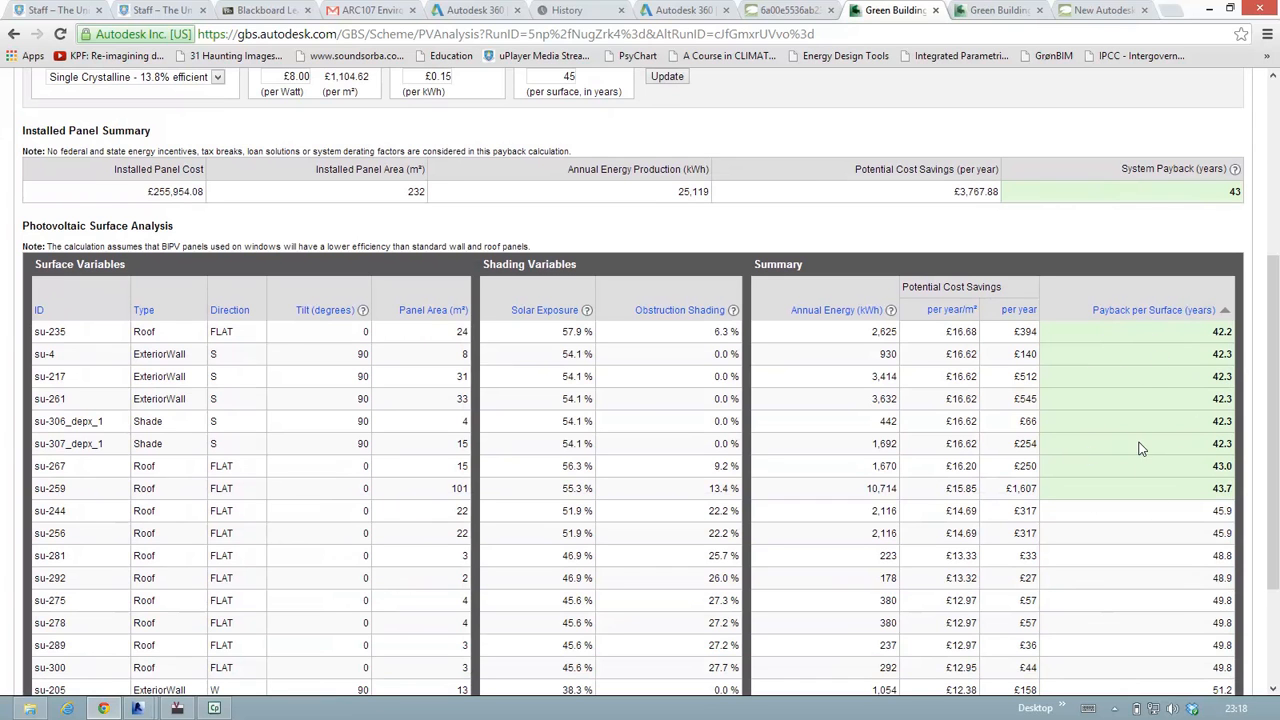
pyautogui.scroll(2, 1062, 289)
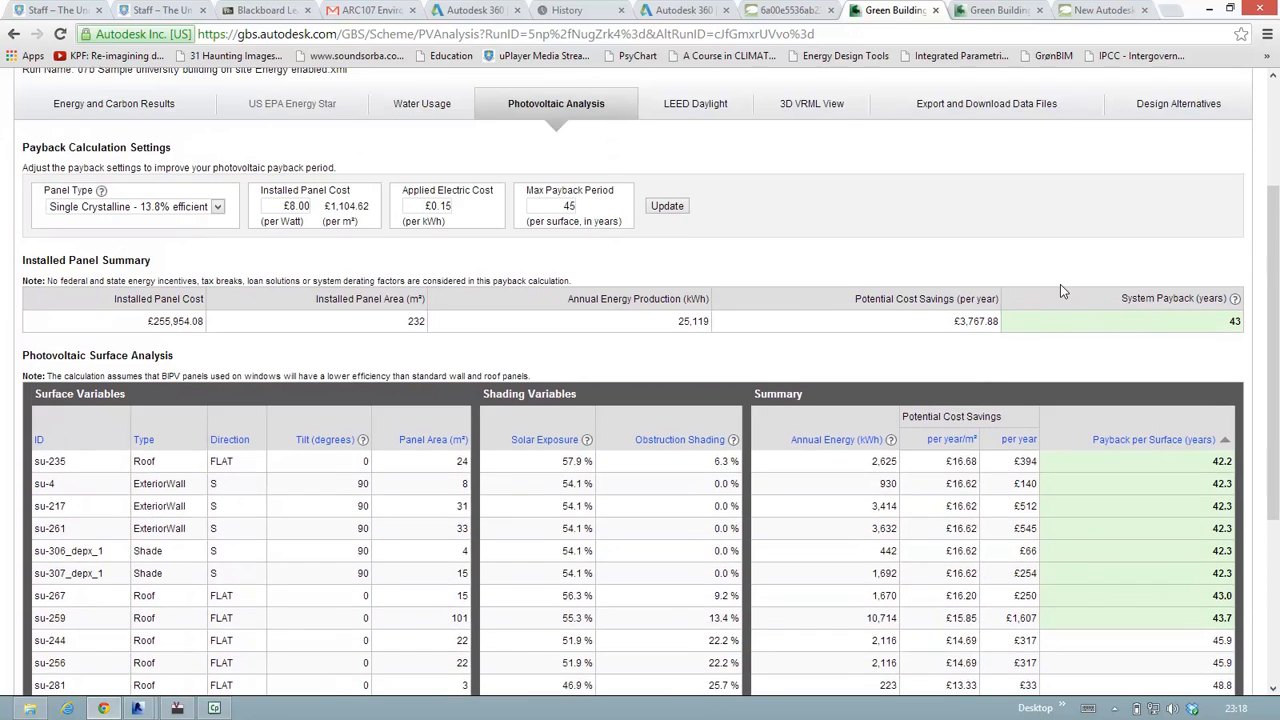
# Step: Review the photovoltaic payback calculation settings, installed panel cost per watt and installed panel summary
pyautogui.scroll(3, 1060, 290)
pyautogui.scroll(1, 832, 355)
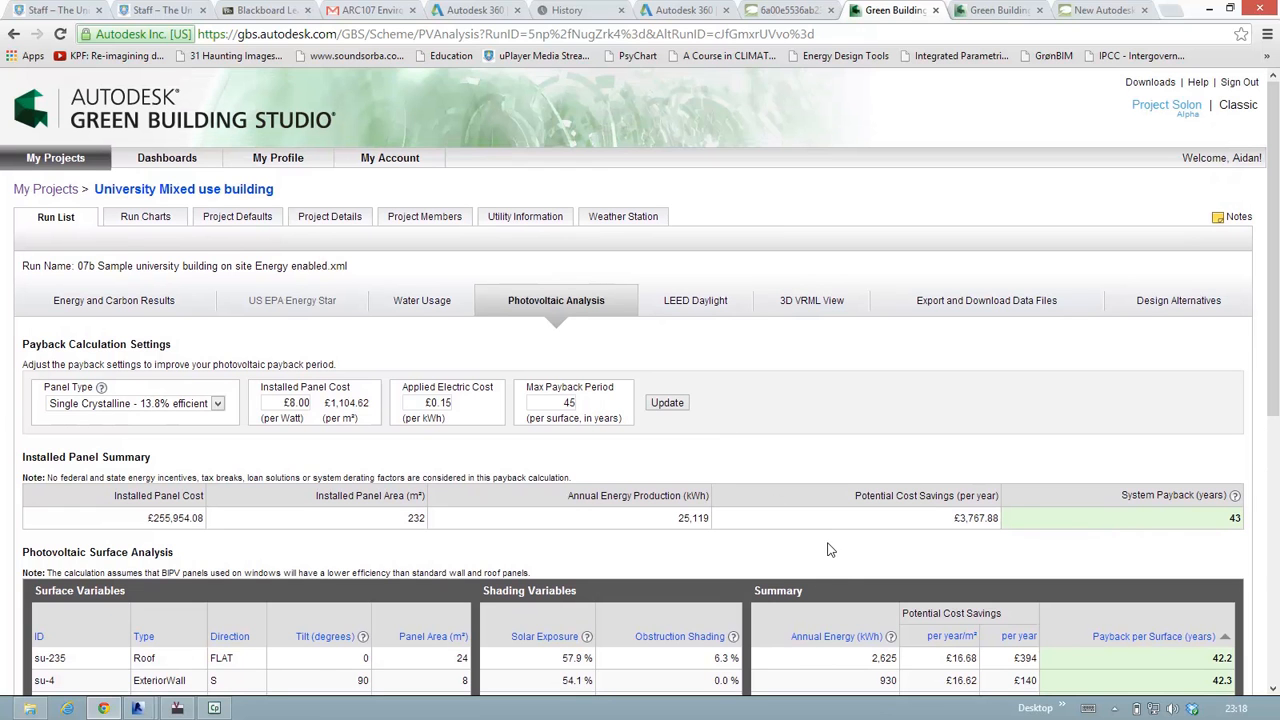
pyautogui.scroll(-1, 785, 550)
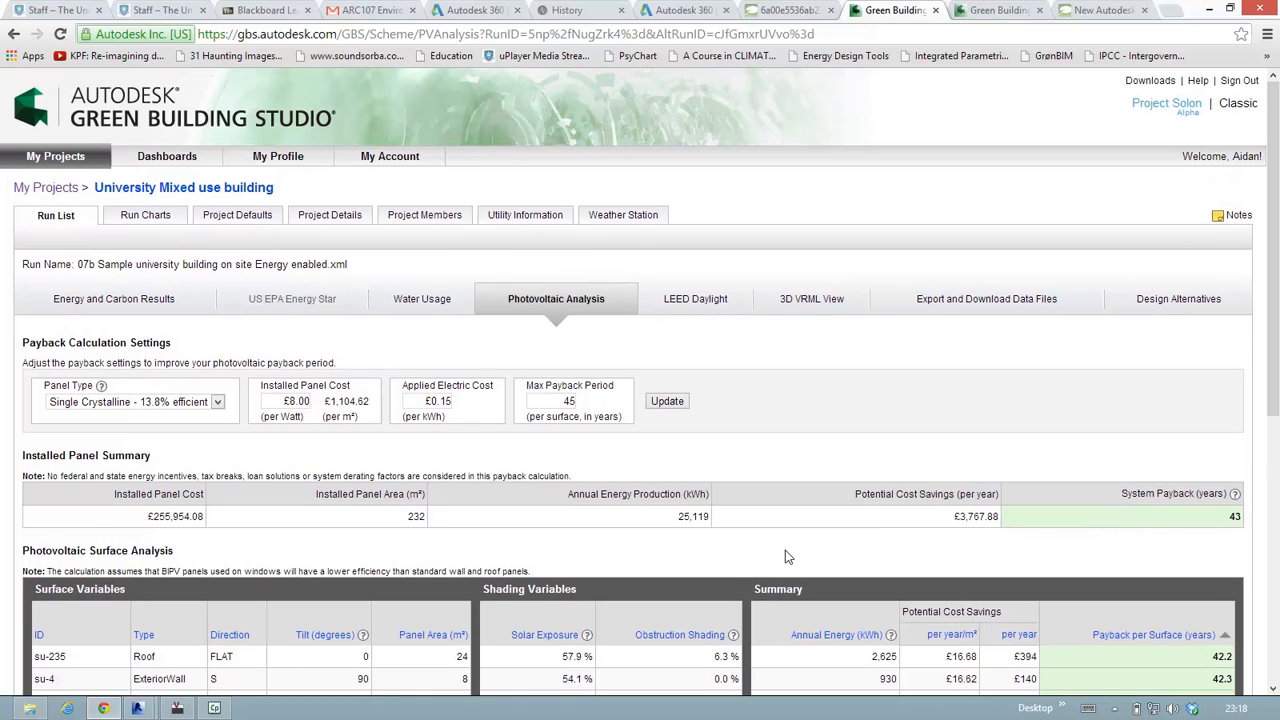
pyautogui.scroll(-1, 785, 540)
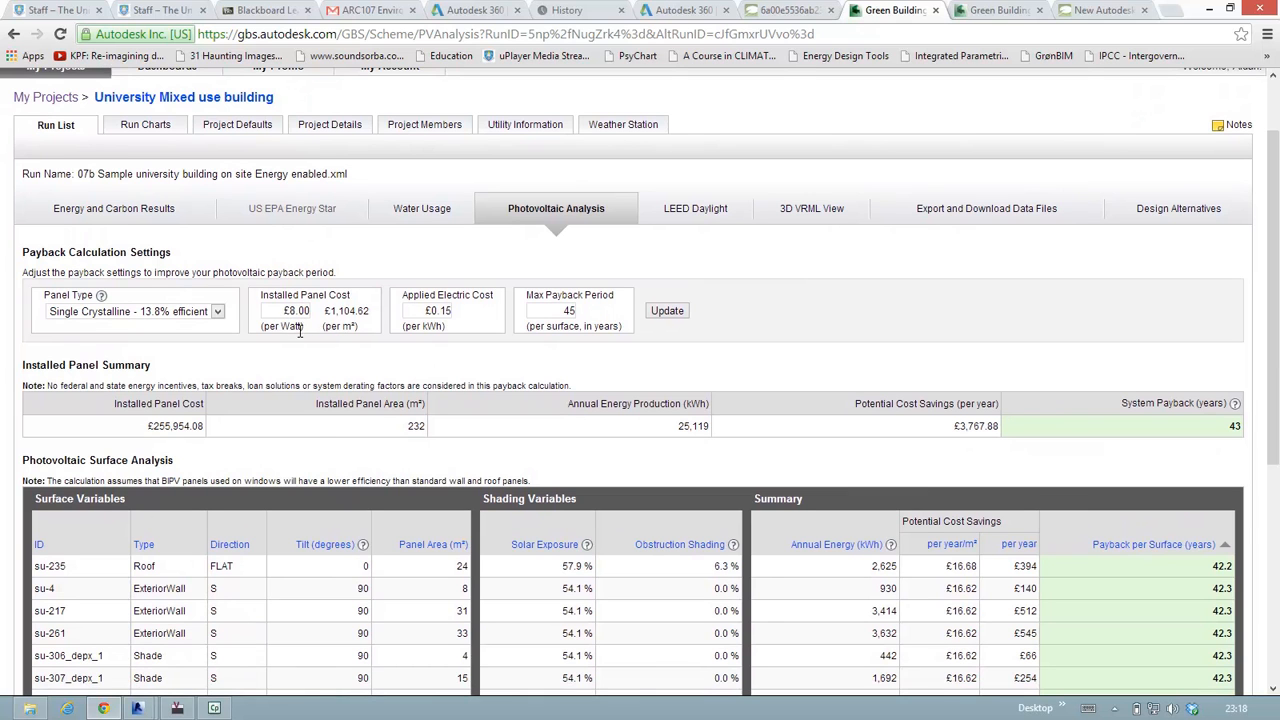
pyautogui.doubleClick(296, 311)
pyautogui.press('ctrl')
pyautogui.press('ctrl')
pyautogui.press('ctrl')
pyautogui.press('ctrl')
pyautogui.press('ctrl')
# Step: Open the run's LEED Daylight results and examine the glazing factor percentage and the listed spaces
pyautogui.click(687, 213)
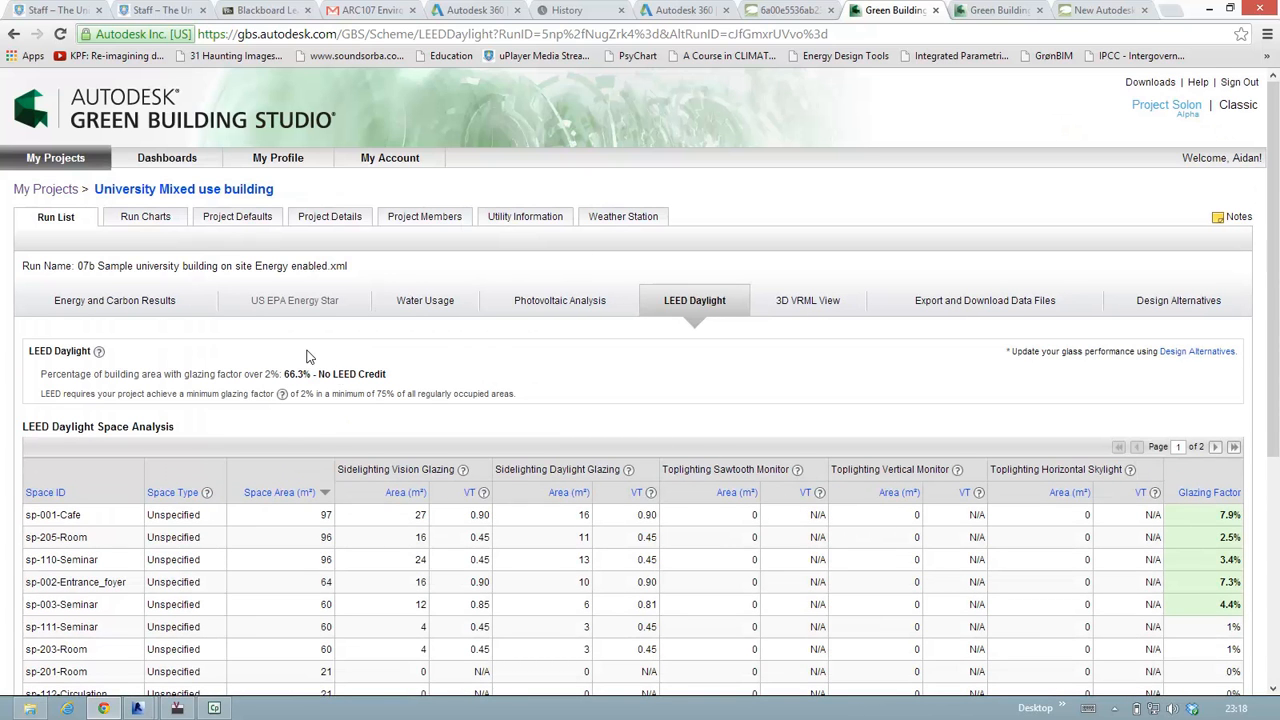
pyautogui.press('ctrl')
pyautogui.press('ctrl')
pyautogui.press('ctrl')
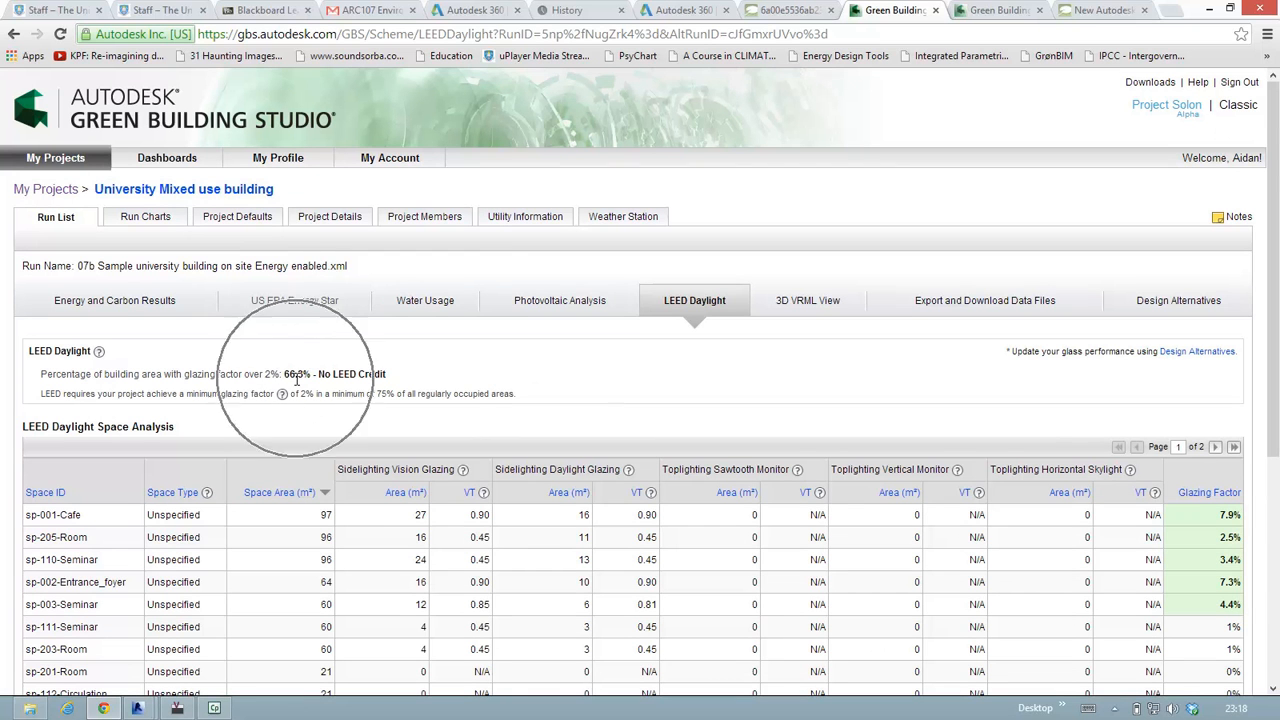
pyautogui.press('ctrl')
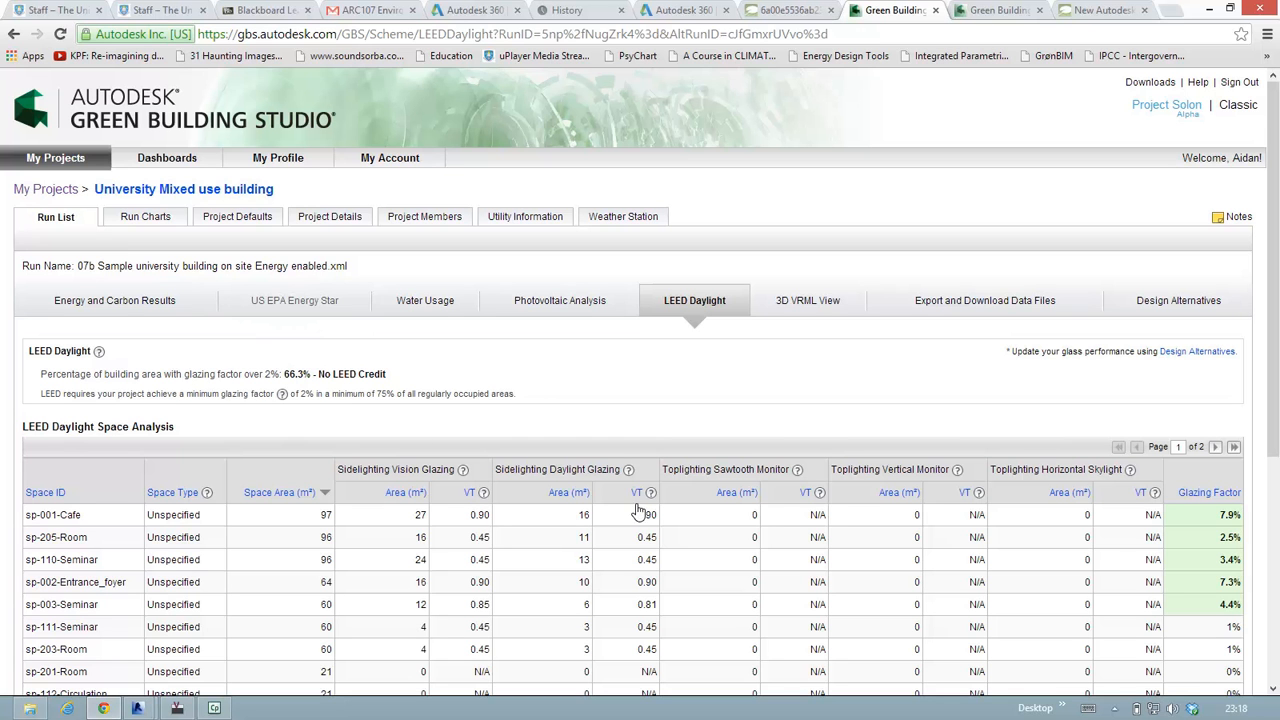
pyautogui.scroll(-3, 714, 590)
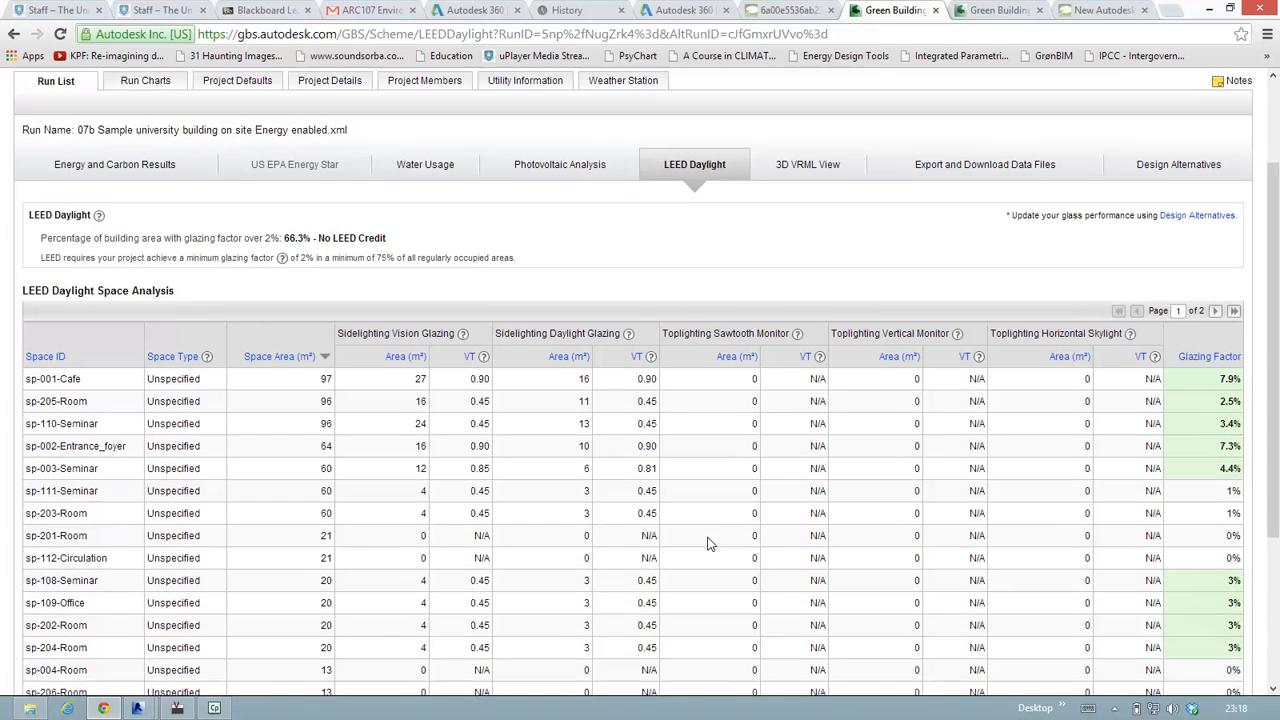
pyautogui.scroll(1, 714, 525)
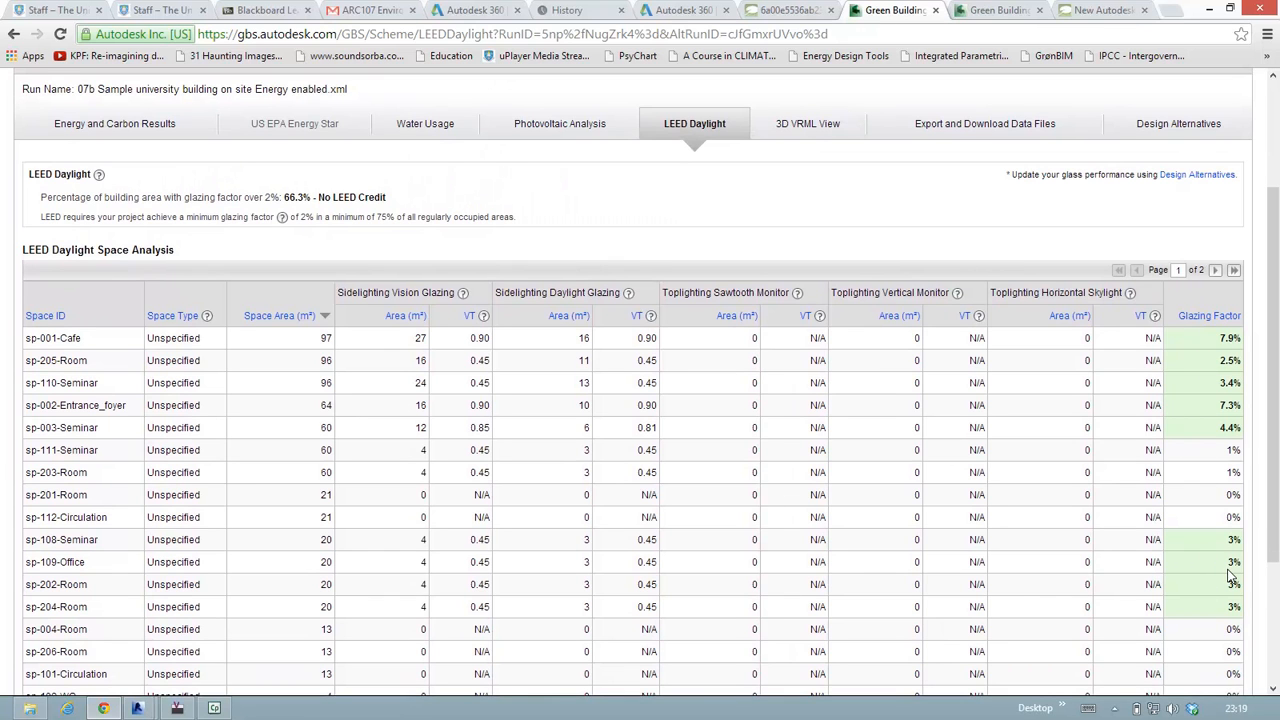
pyautogui.moveTo(1275, 518)
pyautogui.mouseDown()
pyautogui.moveTo(1270, 612)
pyautogui.moveTo(1274, 522)
pyautogui.moveTo(1274, 537)
pyautogui.mouseUp()
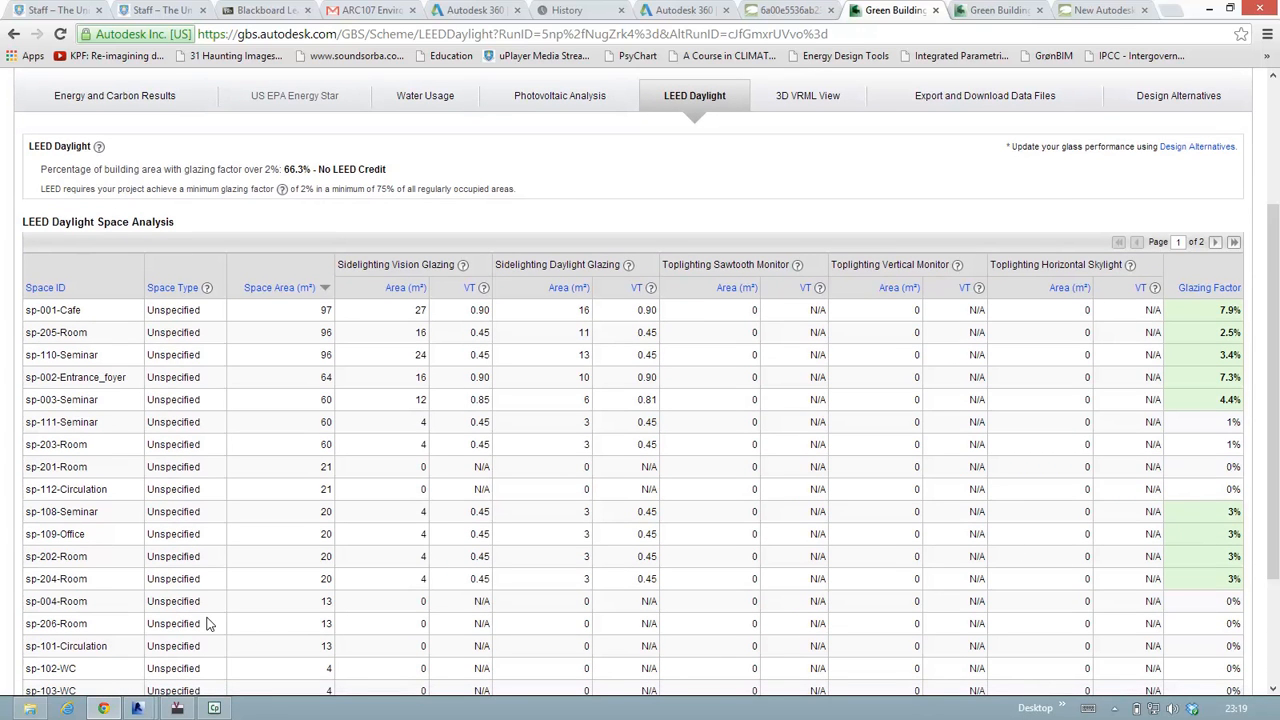
# Step: Compare glazing factors across both pages of the LEED Daylight space analysis, and return to page 1
pyautogui.press('ctrl')
pyautogui.press('ctrl')
pyautogui.click(1220, 430)
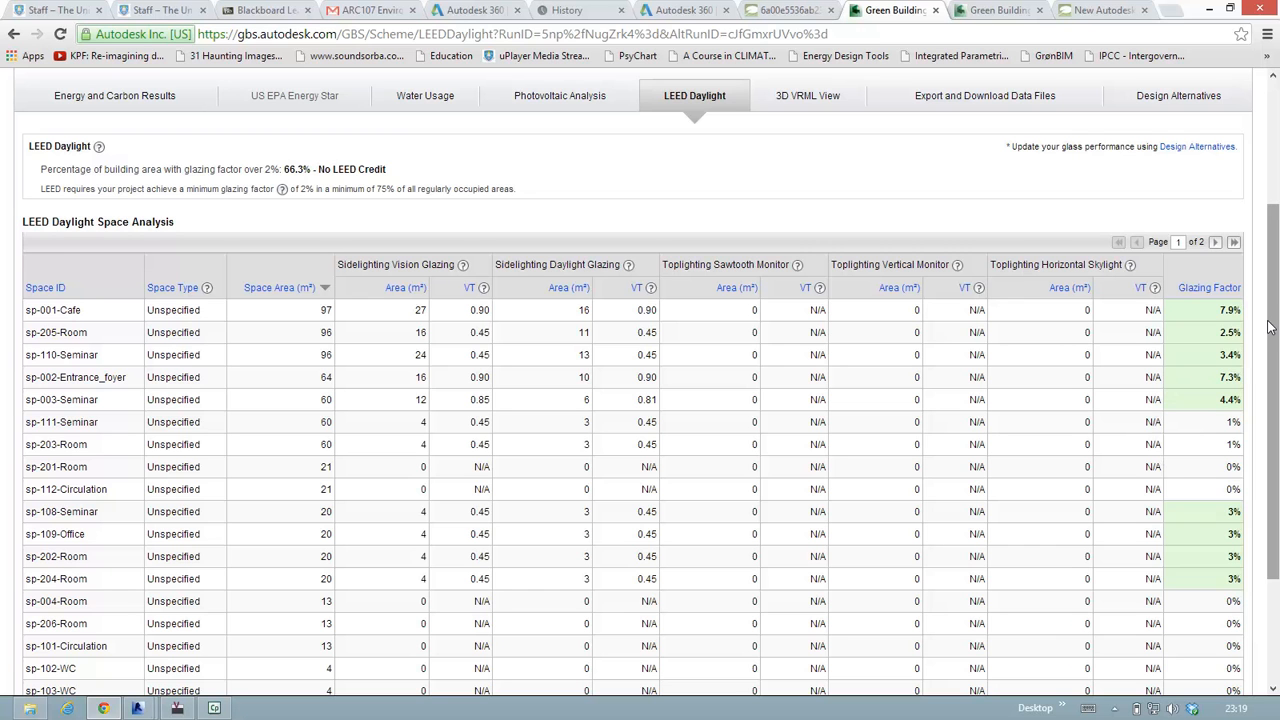
pyautogui.moveTo(1268, 328); pyautogui.dragTo(1275, 470)
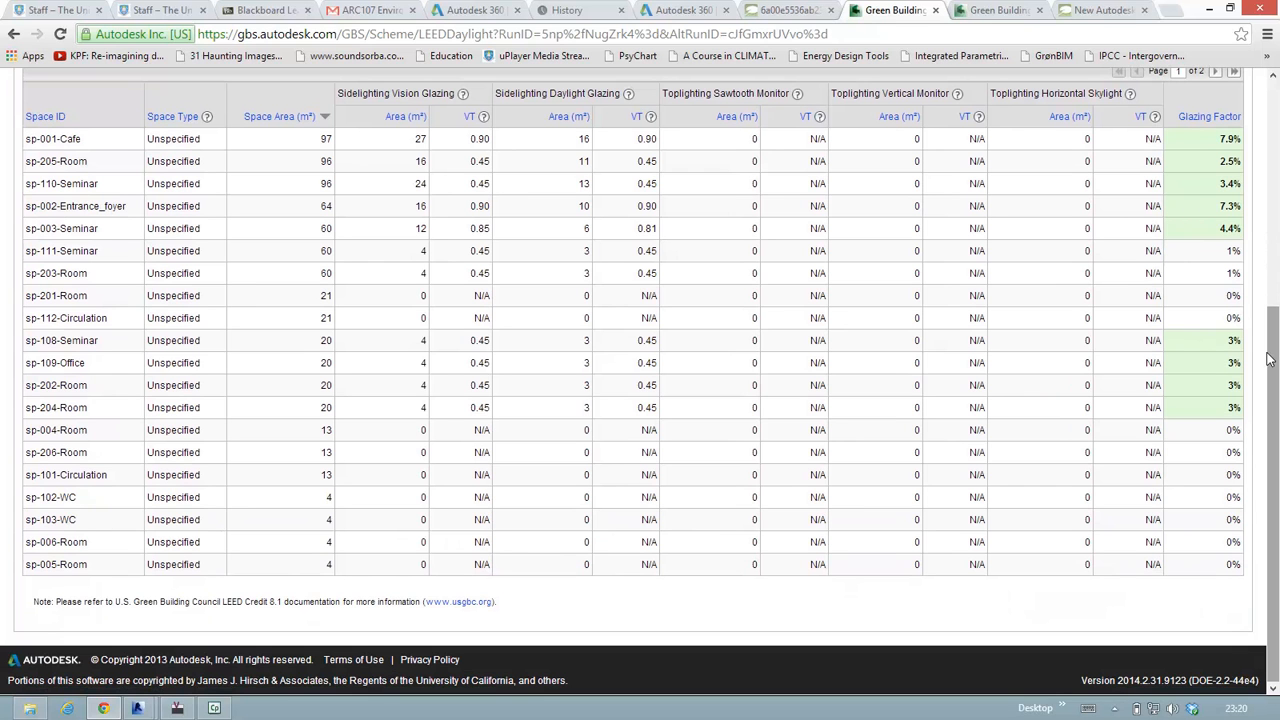
pyautogui.scroll(3, 1273, 357)
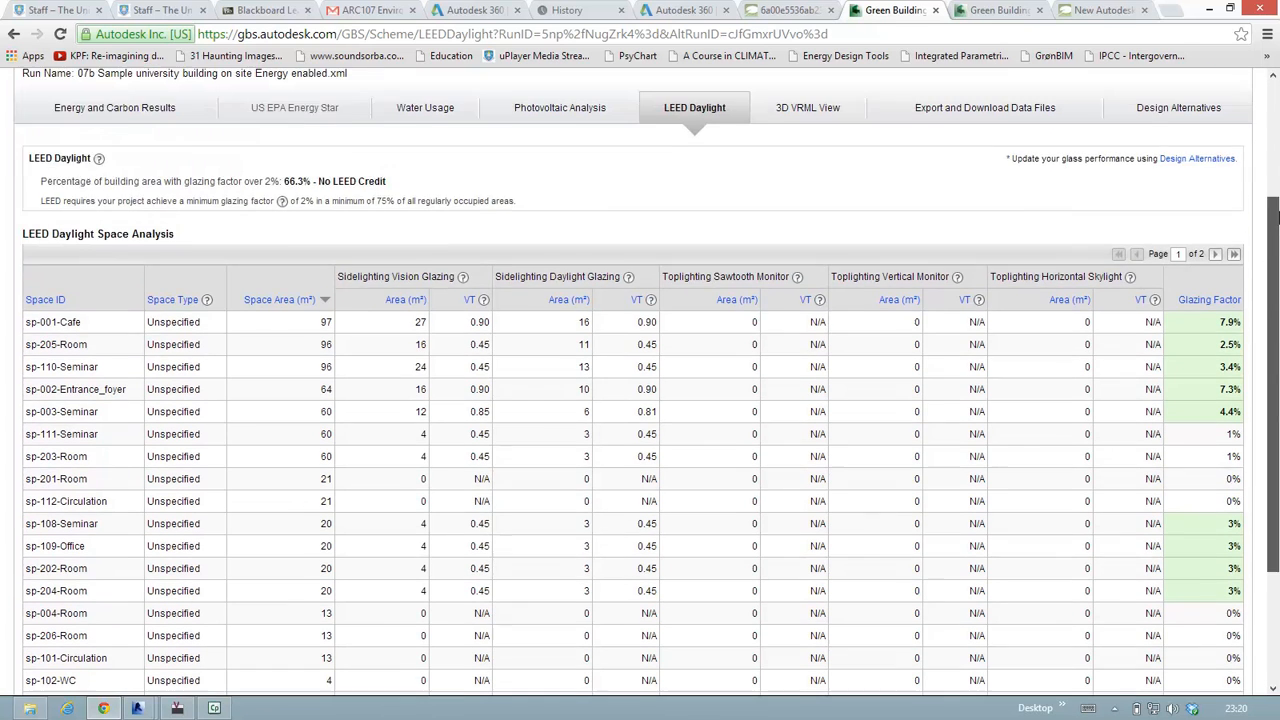
pyautogui.click(1215, 304)
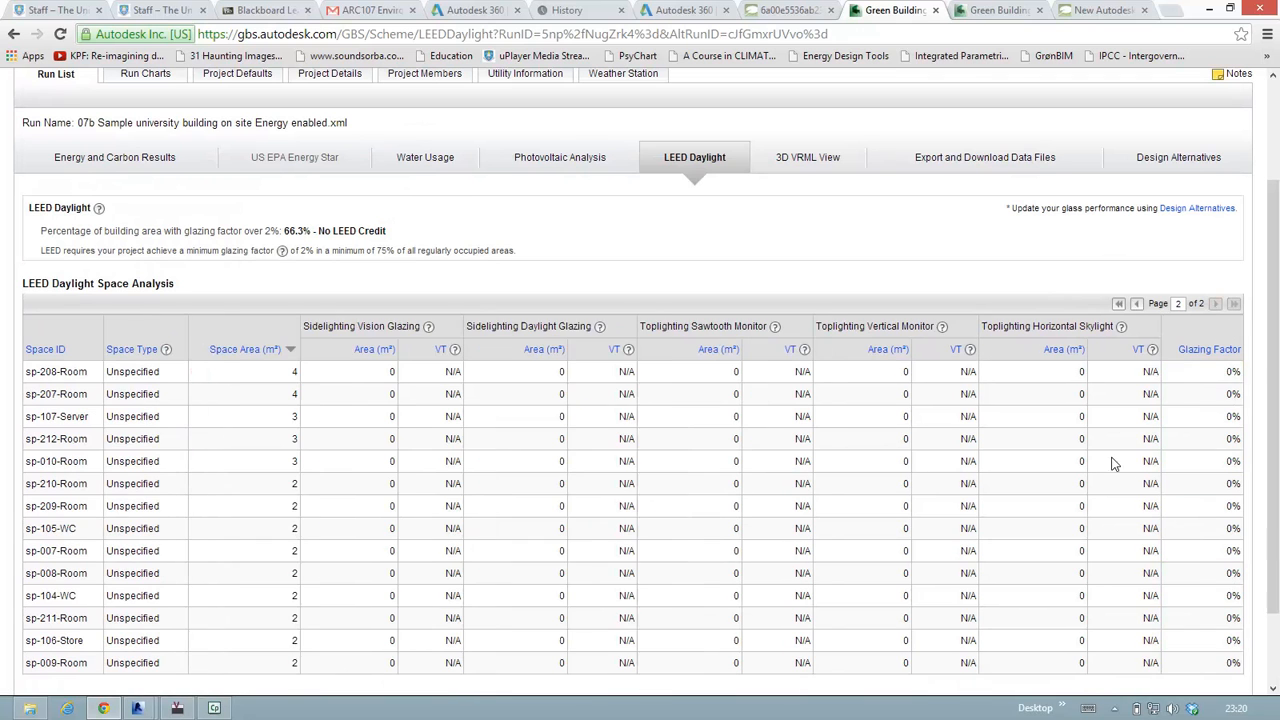
pyautogui.scroll(-2, 981, 515)
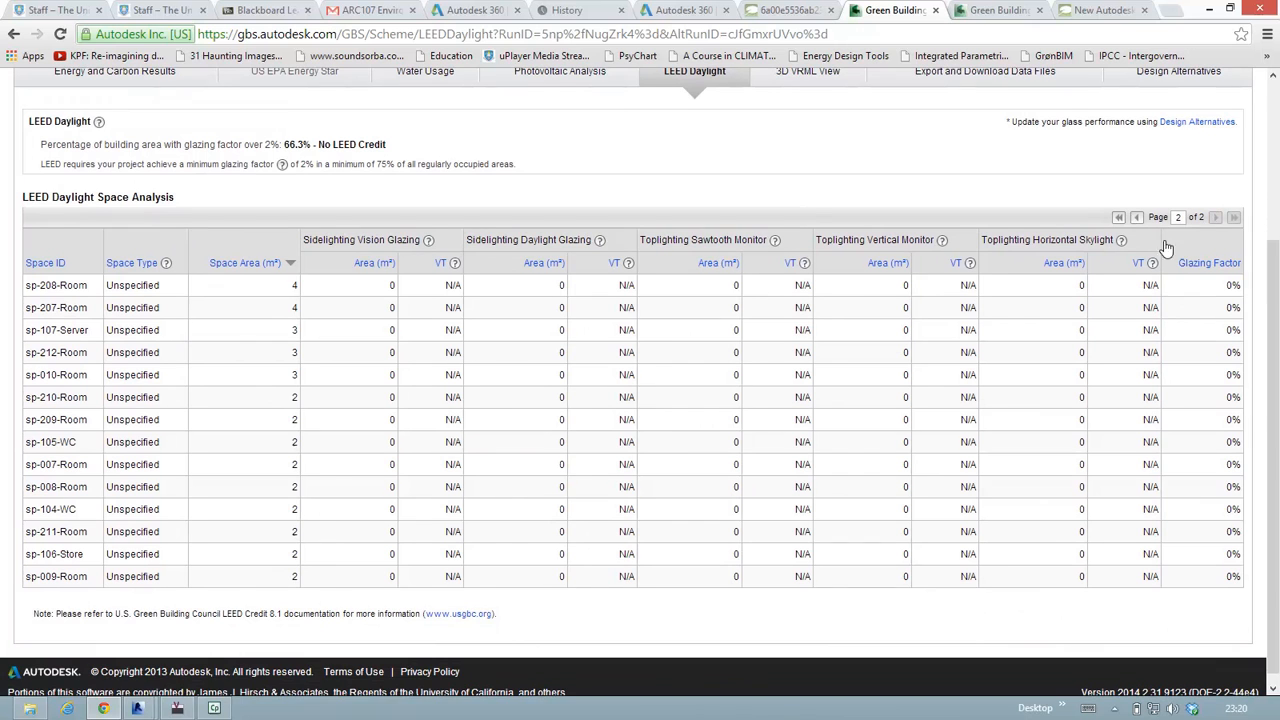
pyautogui.click(1136, 217)
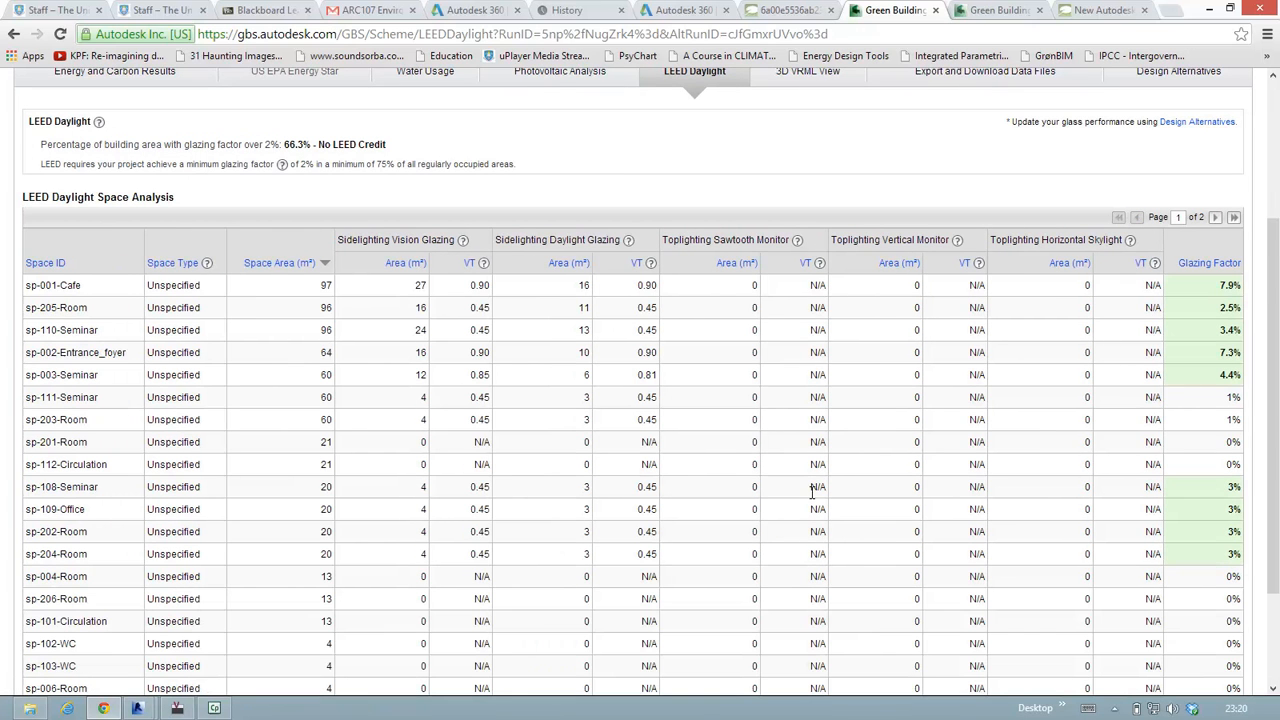
# Step: Open the help page for the VT value of the sidelighting vision glazing, and return to the daylight results
pyautogui.scroll(-1, 520, 549)
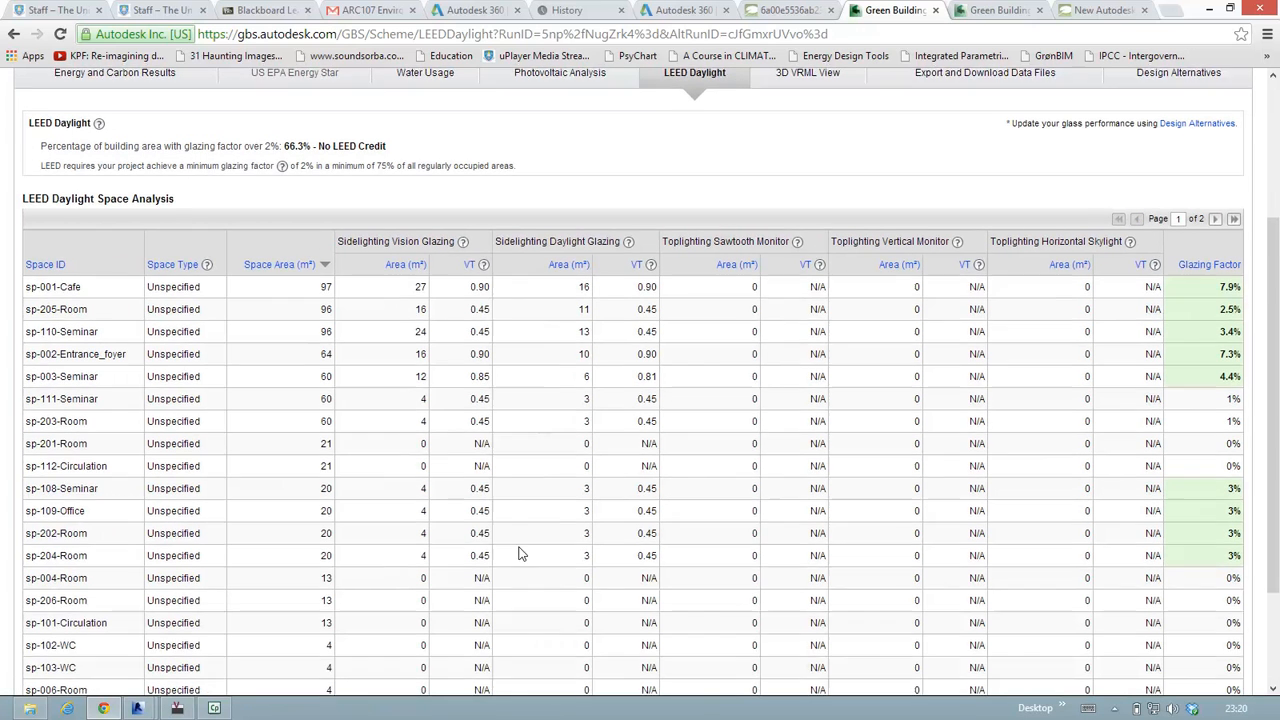
pyautogui.scroll(-1, 520, 522)
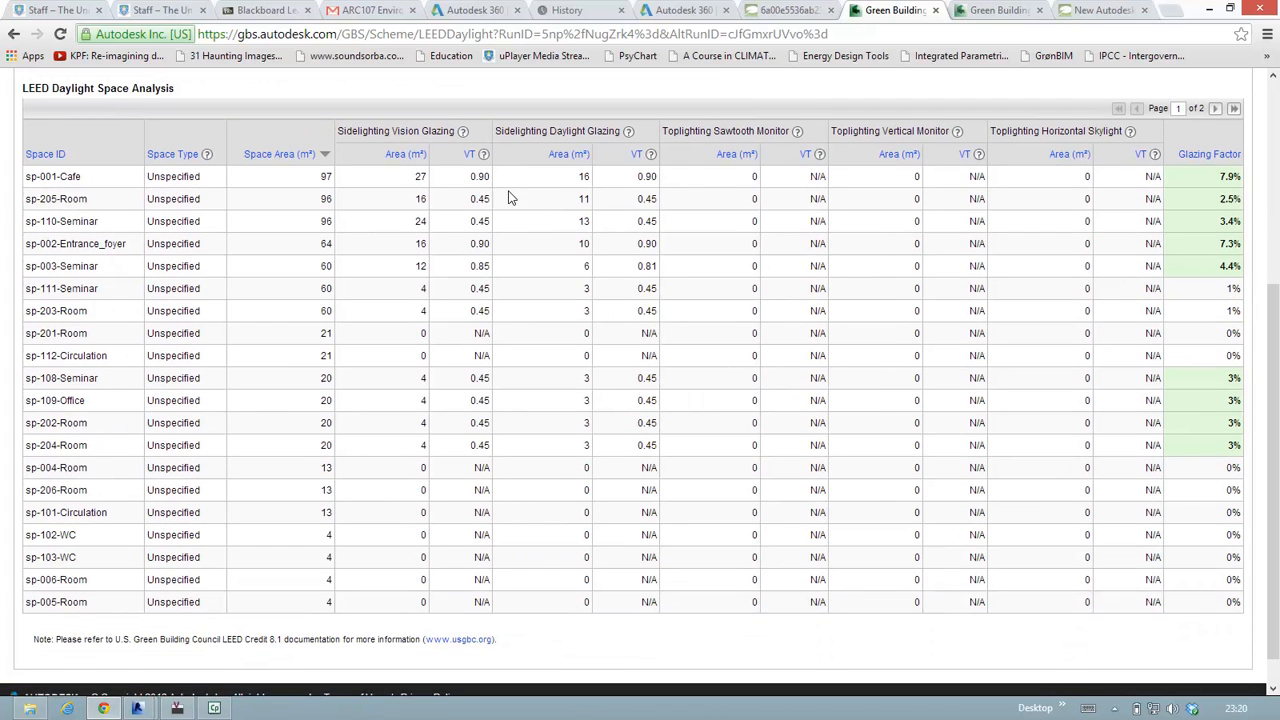
pyautogui.click(485, 158)
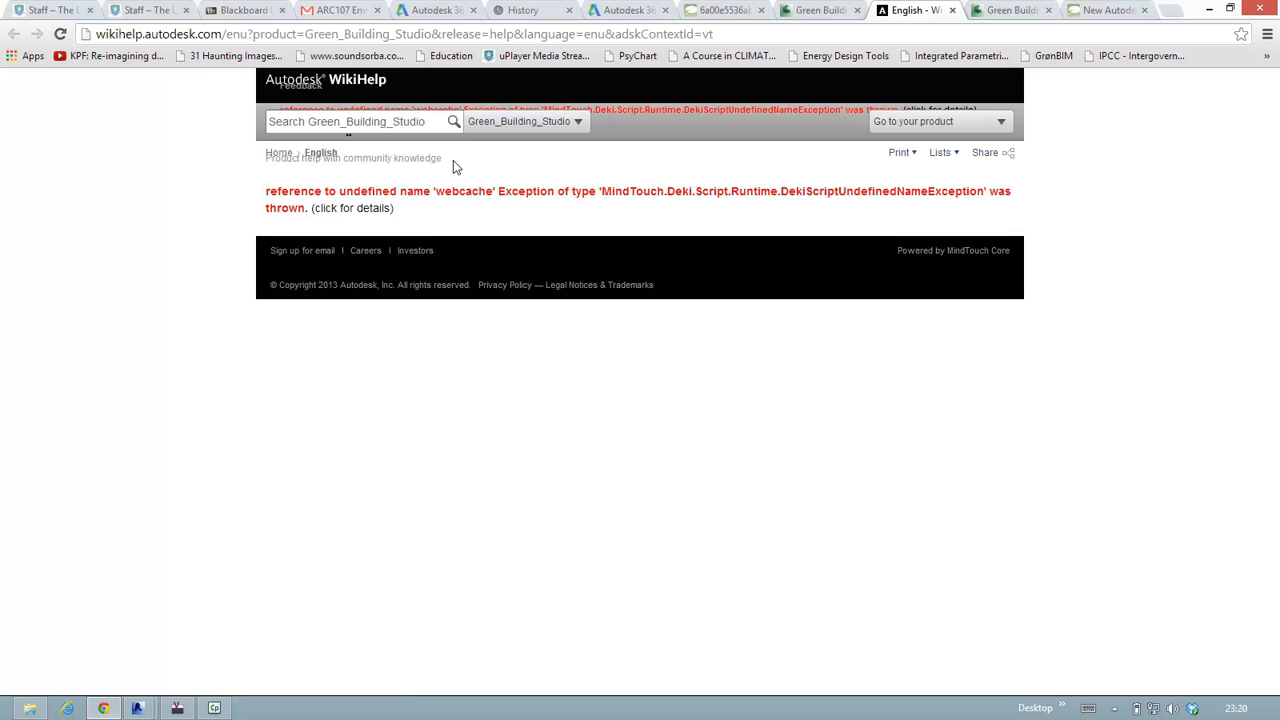
pyautogui.click(831, 12)
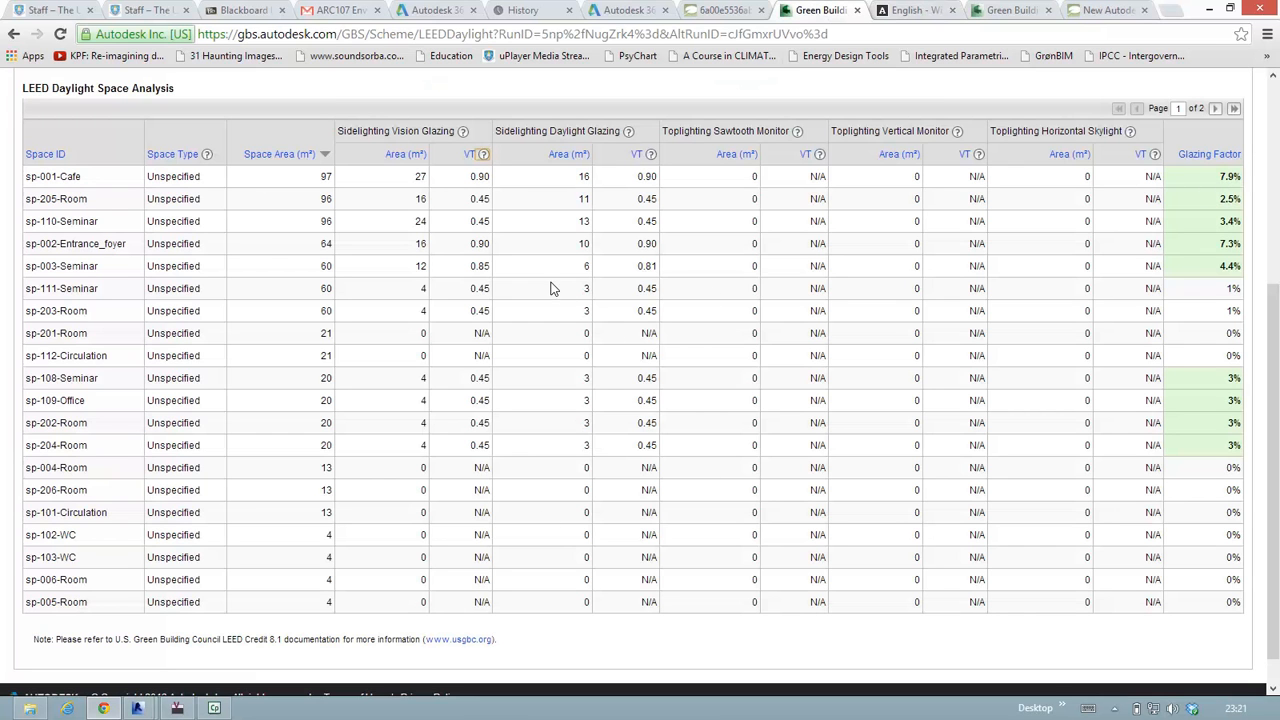
# Step: Open the run's 3D VRML view and rotate the building model to inspect its coloured surfaces
pyautogui.scroll(4, 556, 265)
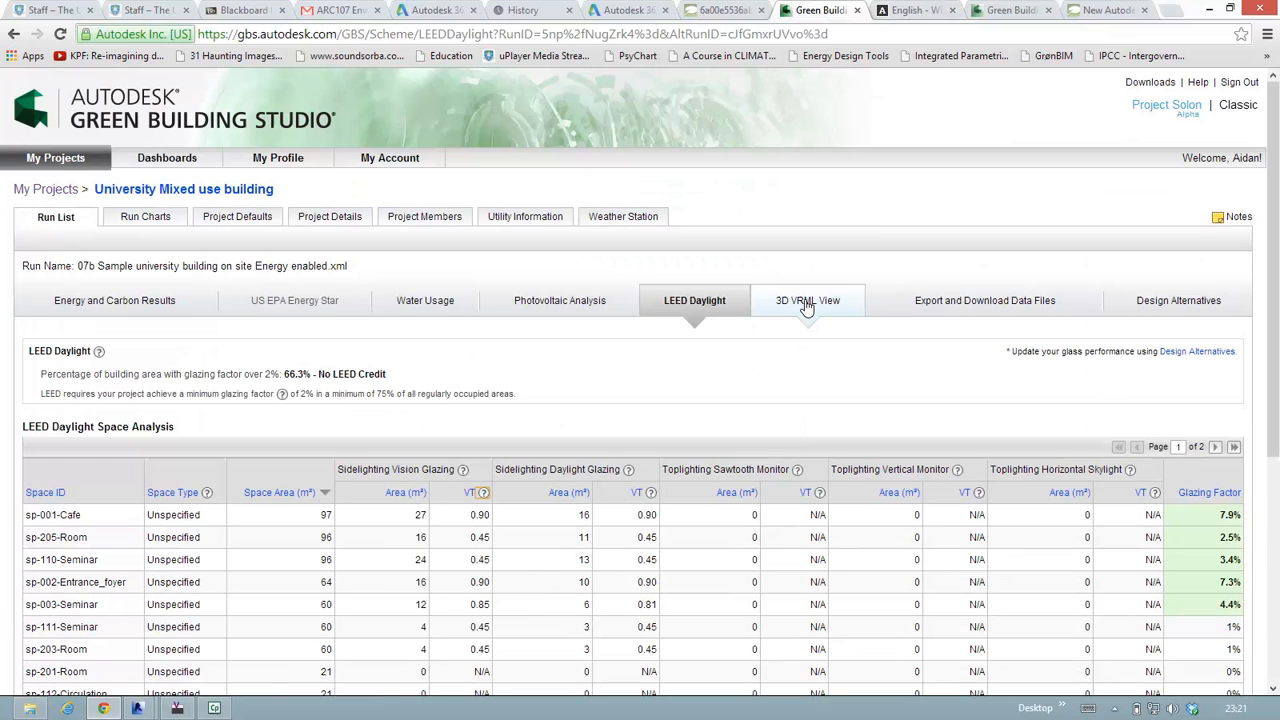
pyautogui.click(807, 305)
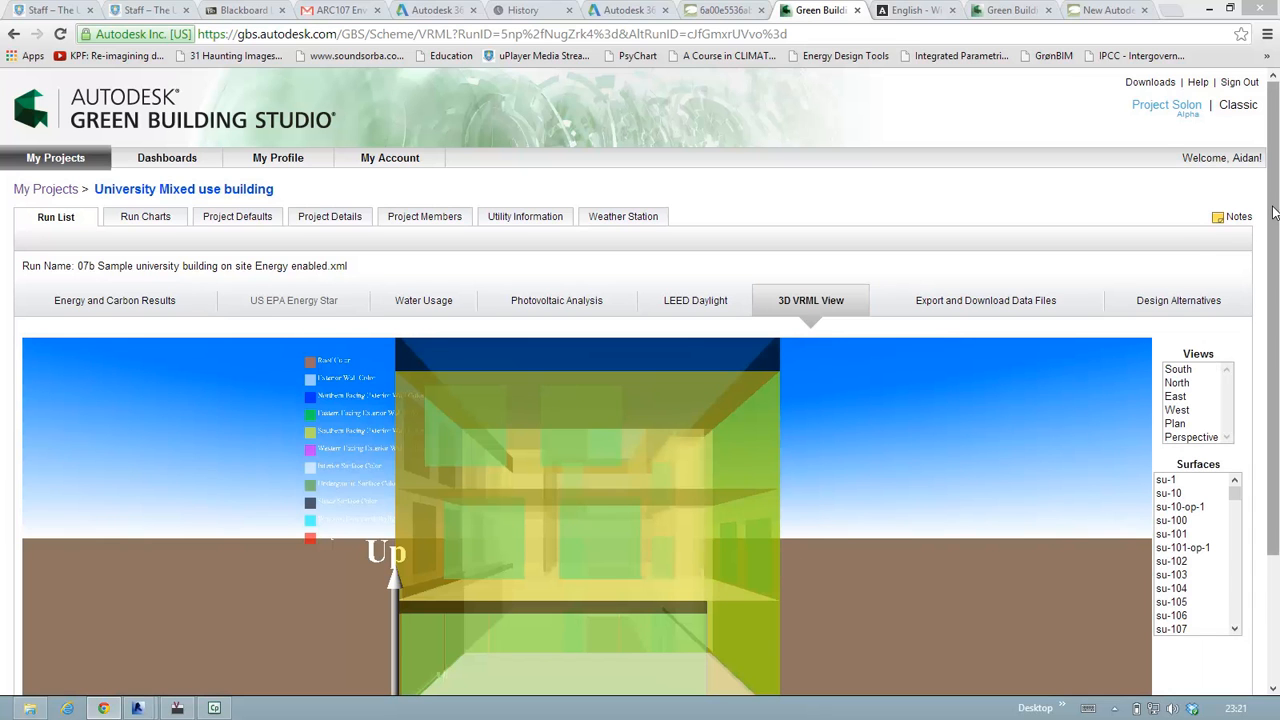
pyautogui.moveTo(1275, 212); pyautogui.dragTo(1273, 303)
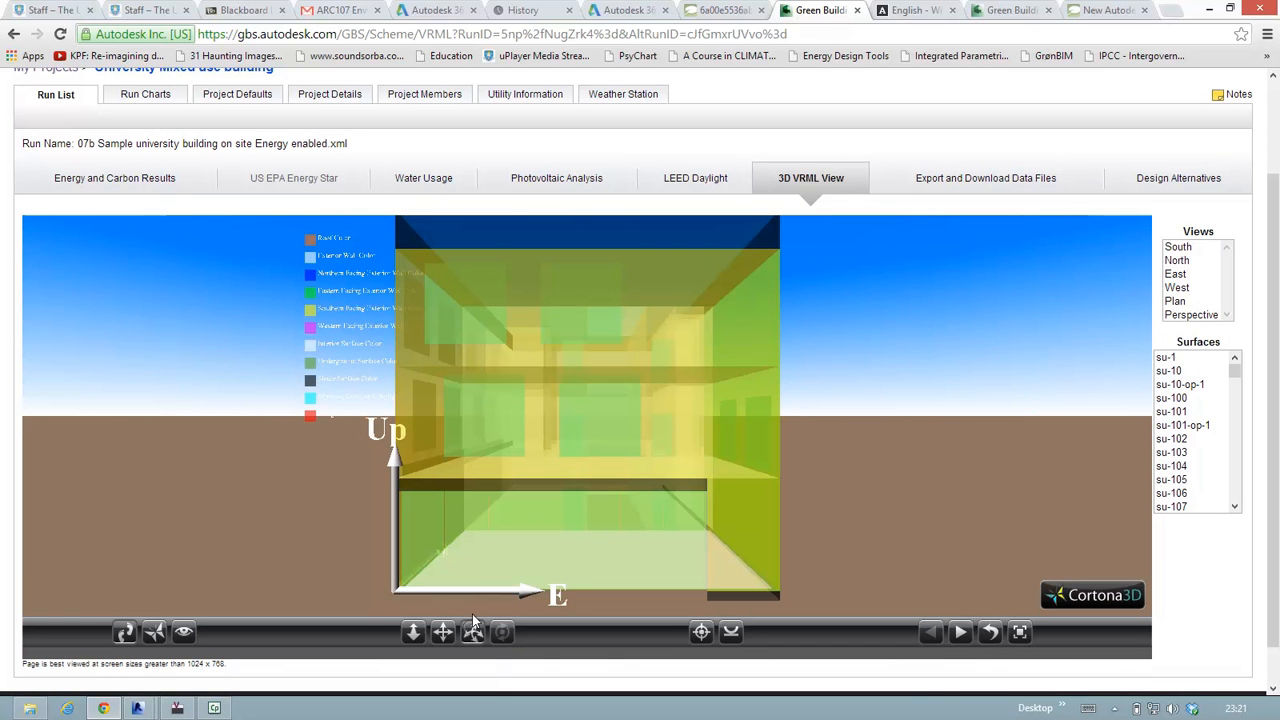
pyautogui.click(501, 535)
pyautogui.moveTo(585, 510); pyautogui.dragTo(734, 554)
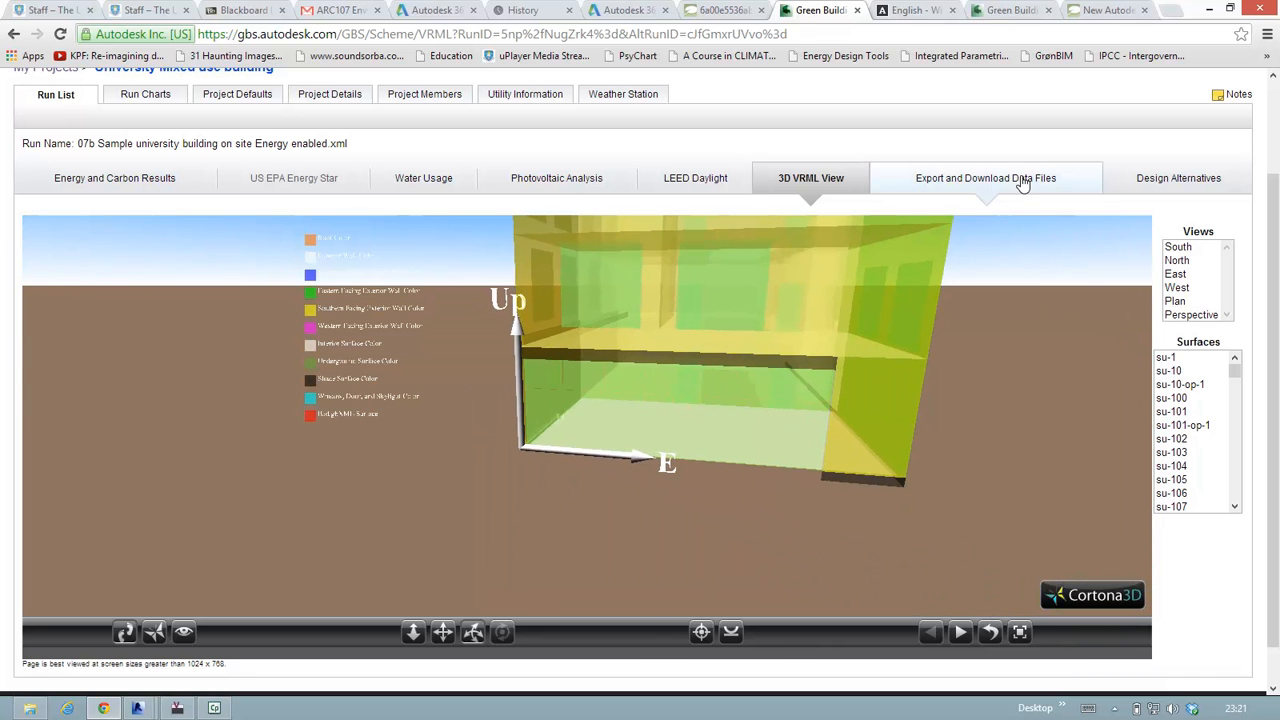
# Step: Check the run's available export and download files, and open its design alternatives to examine the general parameters
pyautogui.click(988, 182)
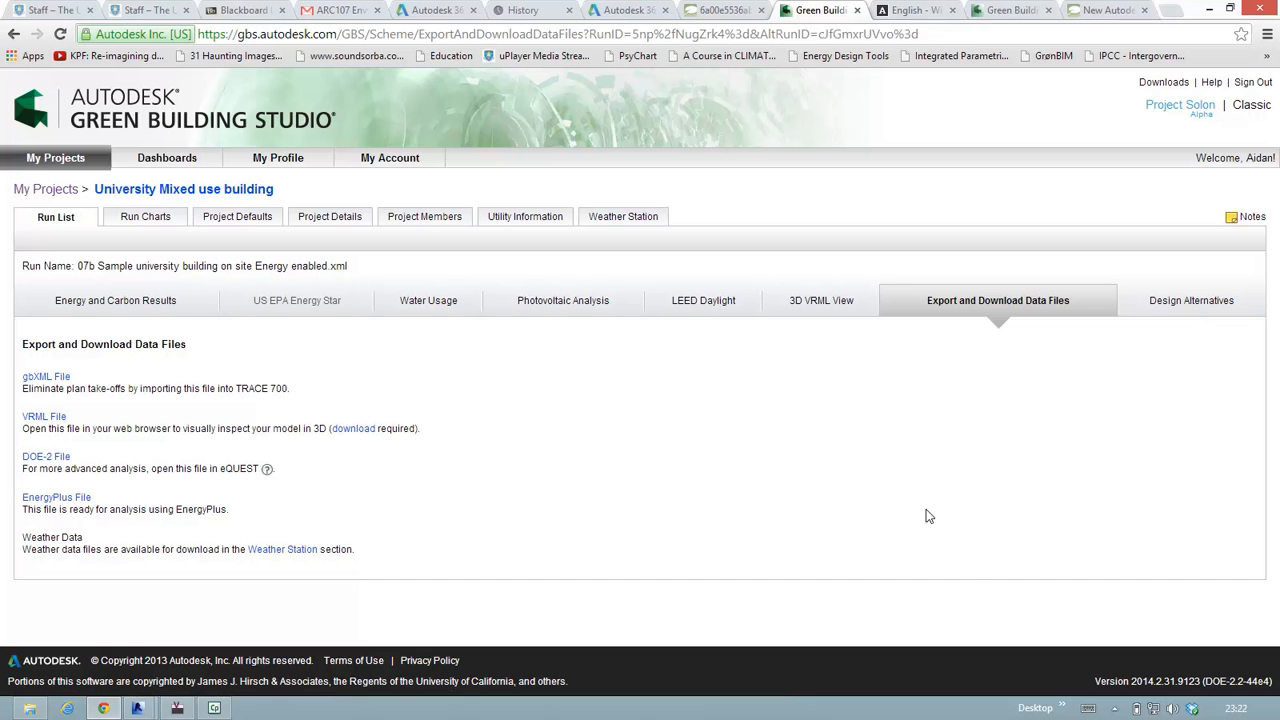
pyautogui.click(1164, 302)
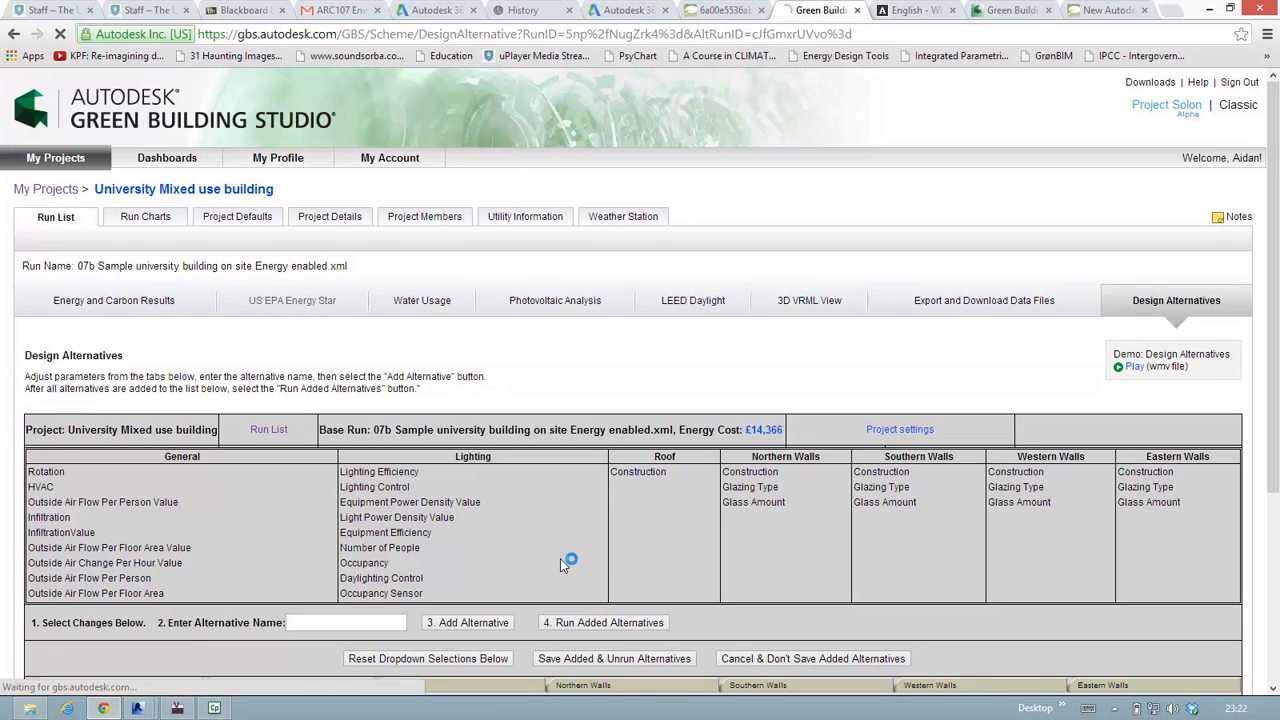
pyautogui.scroll(-3, 559, 539)
pyautogui.scroll(-3, 561, 428)
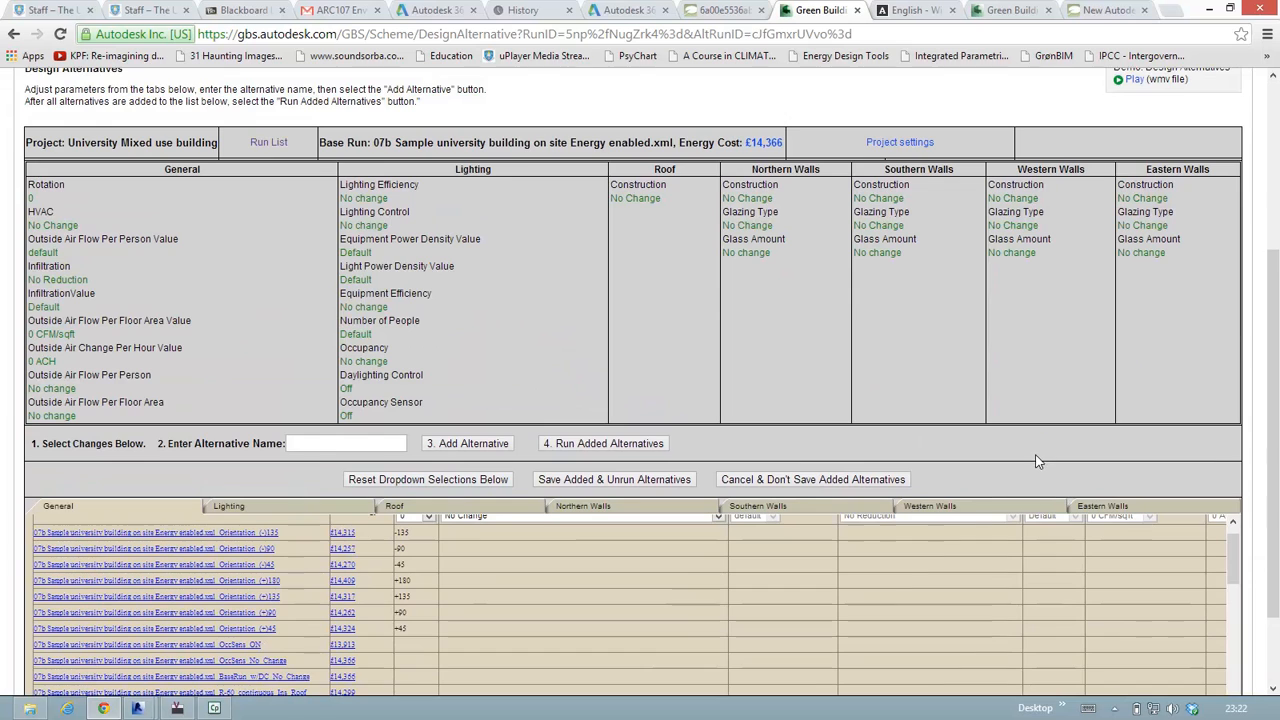
pyautogui.scroll(-3, 1038, 437)
pyautogui.scroll(-1, 916, 439)
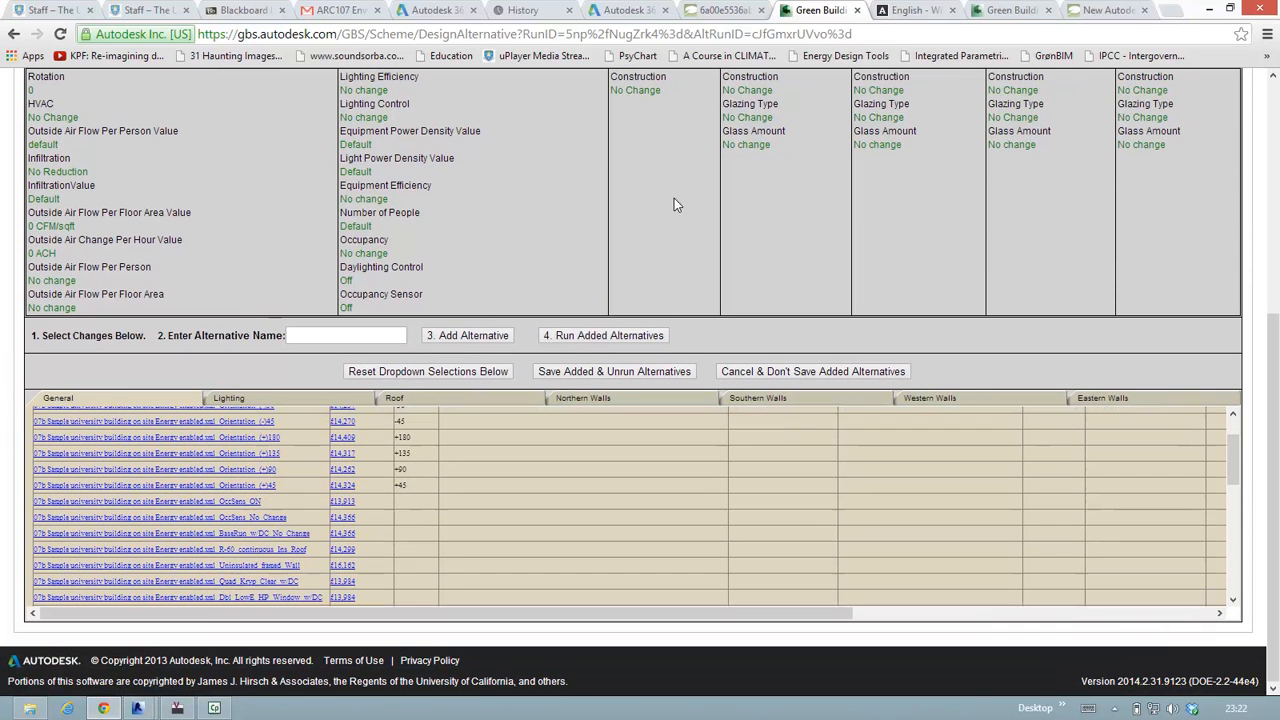
# Step: Show the lighting parameters available for the design alternatives
pyautogui.click(280, 405)
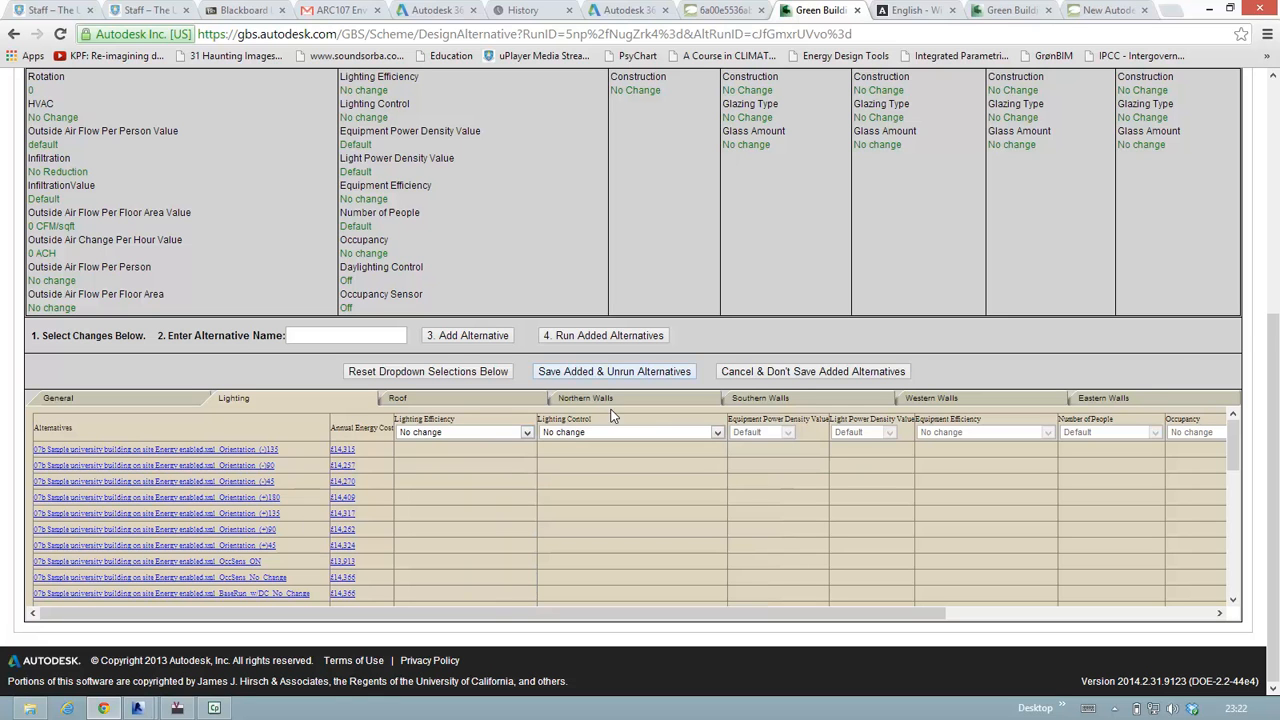
pyautogui.moveTo(1230, 431); pyautogui.dragTo(1218, 376)
pyautogui.scroll(4, 958, 257)
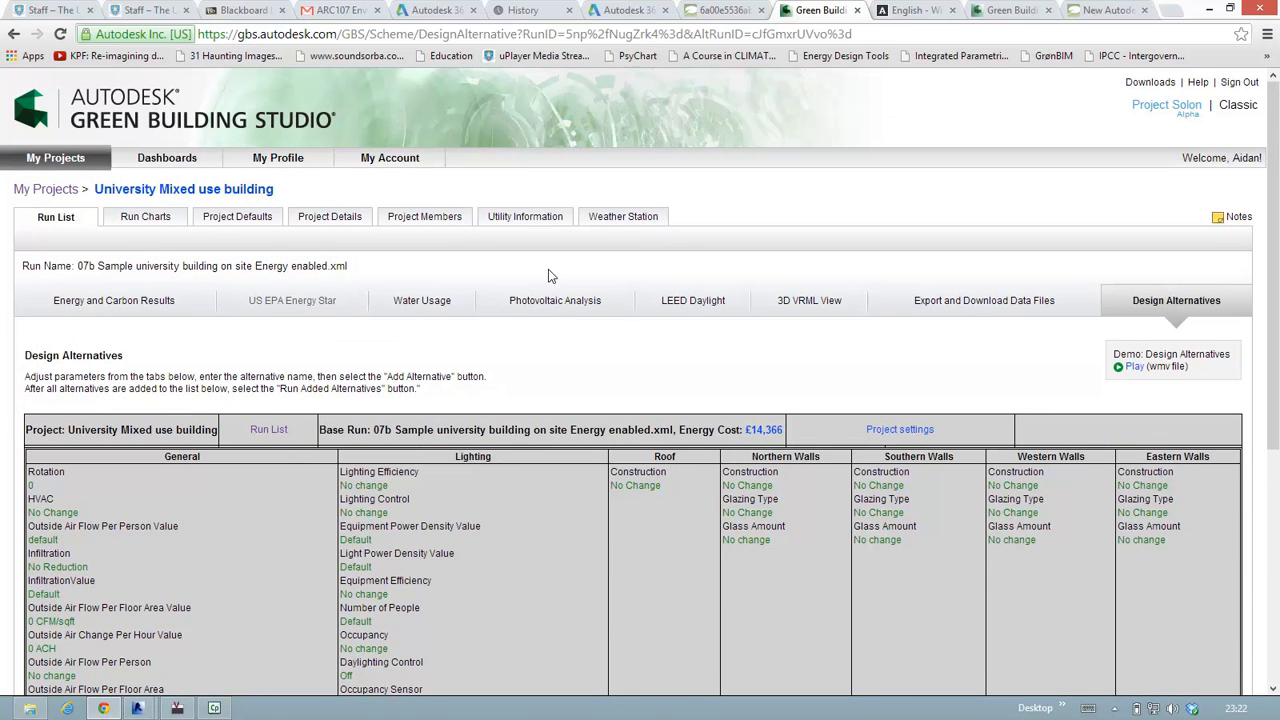
# Step: Open the project's run charts and look through the annual cost charts for all runs
pyautogui.click(219, 301)
pyautogui.click(157, 229)
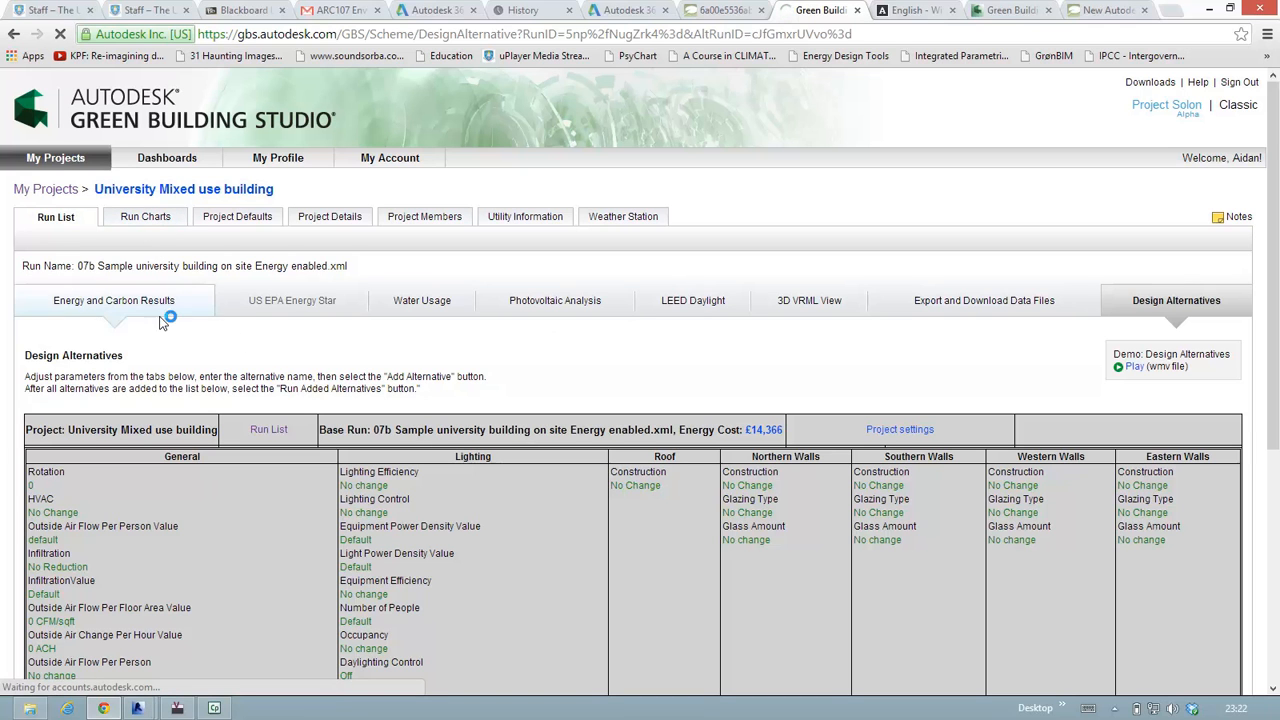
pyautogui.click(141, 222)
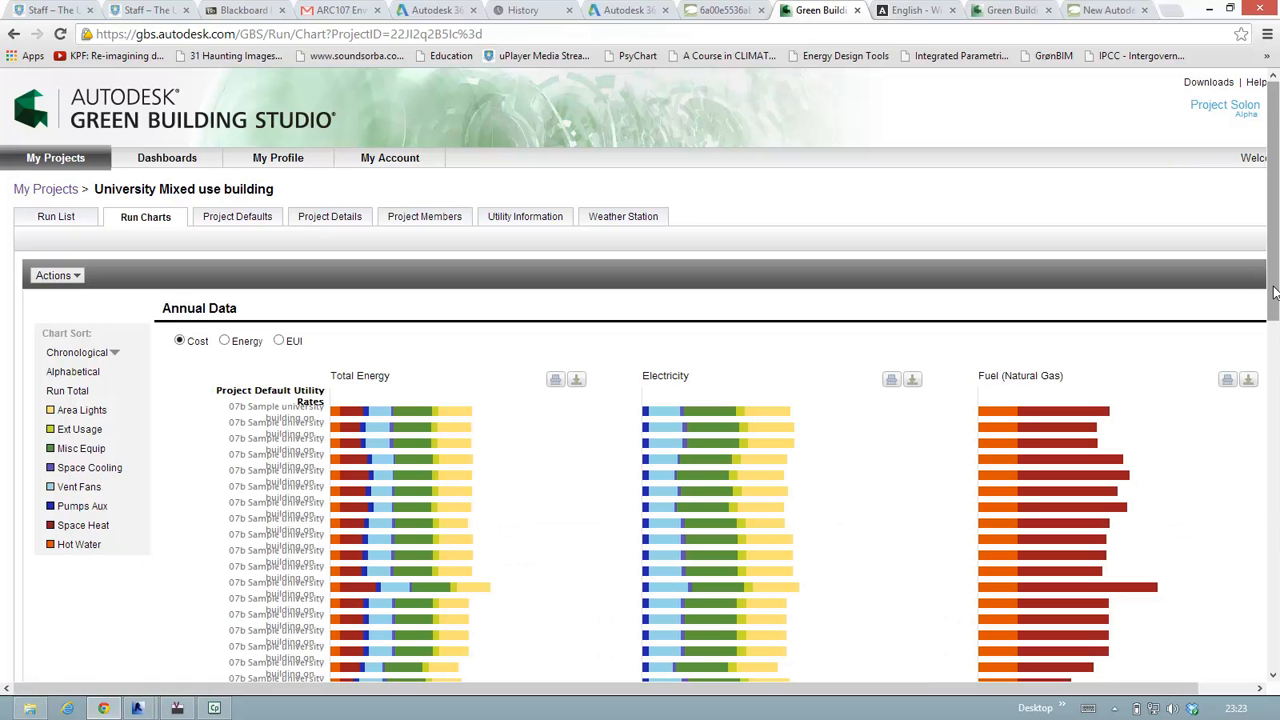
pyautogui.rightClick(1277, 322)
pyautogui.moveTo(1274, 307); pyautogui.dragTo(1273, 408)
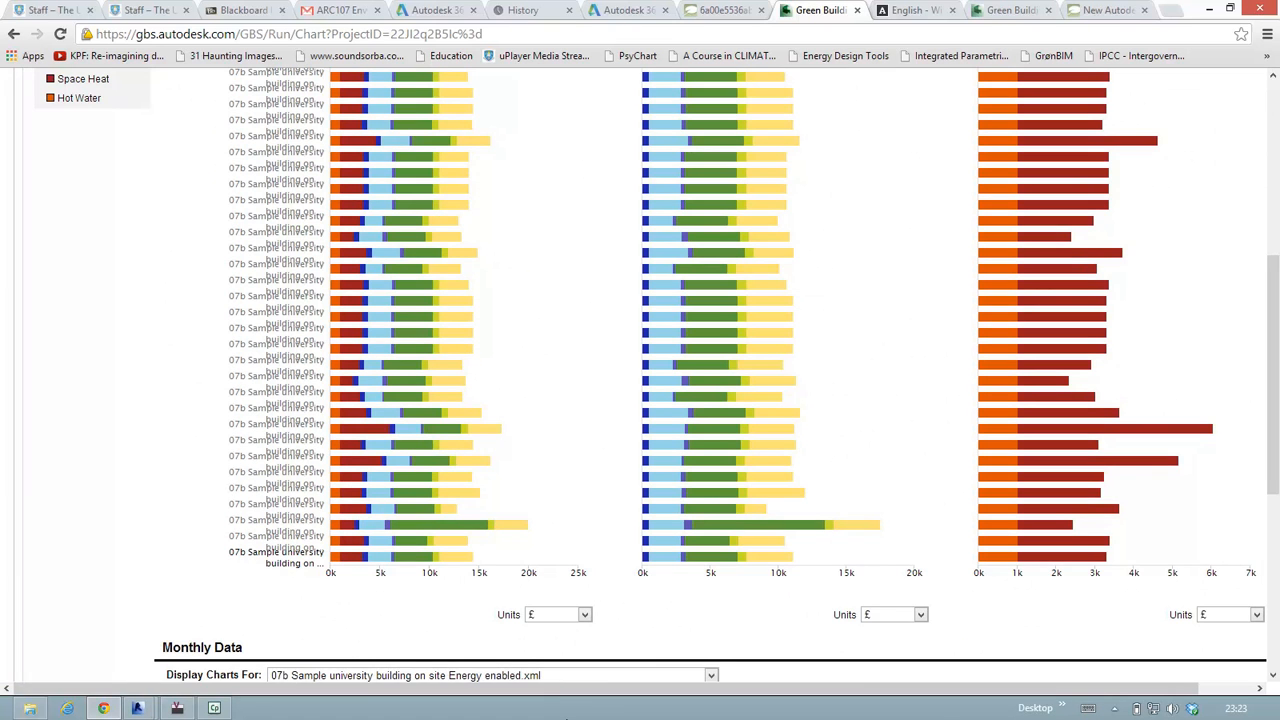
# Step: Inspect the Total Energy chart details of the Dbl_LowE_HP_Skylight_w/DC and PlugLoad_3.00_W/sqft runs
pyautogui.scroll(4, 530, 440)
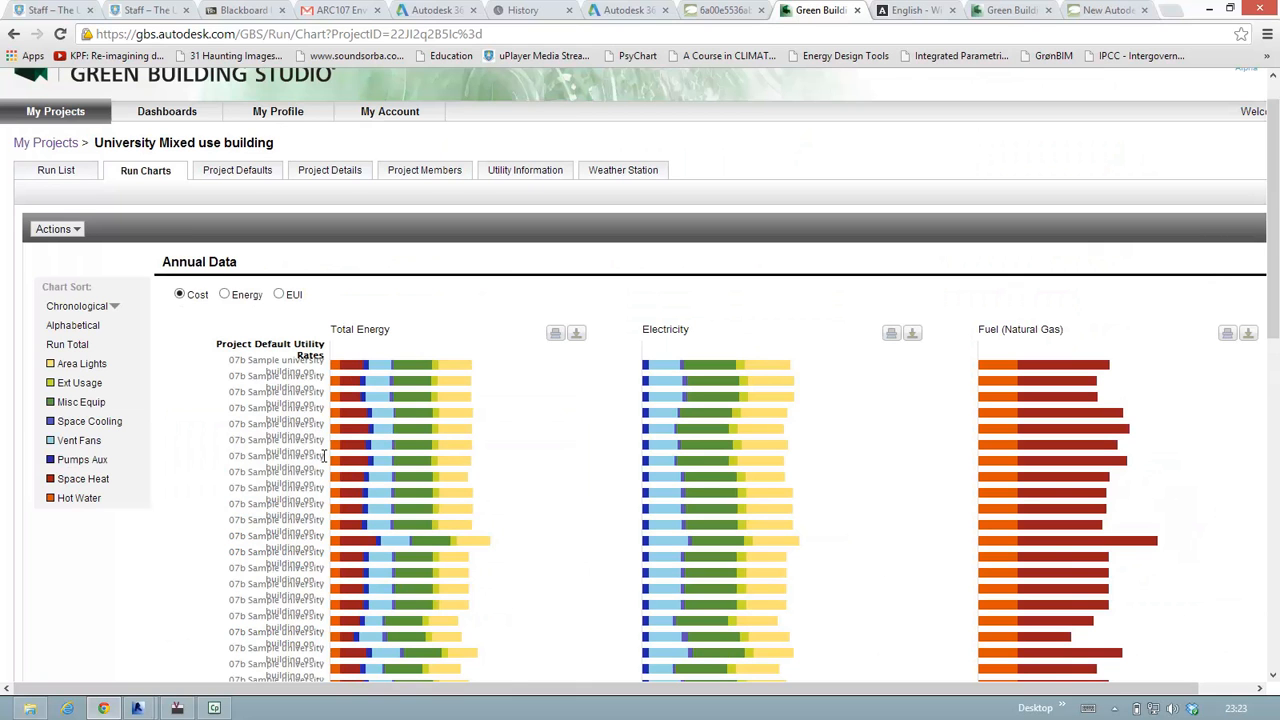
pyautogui.moveTo(343, 594)
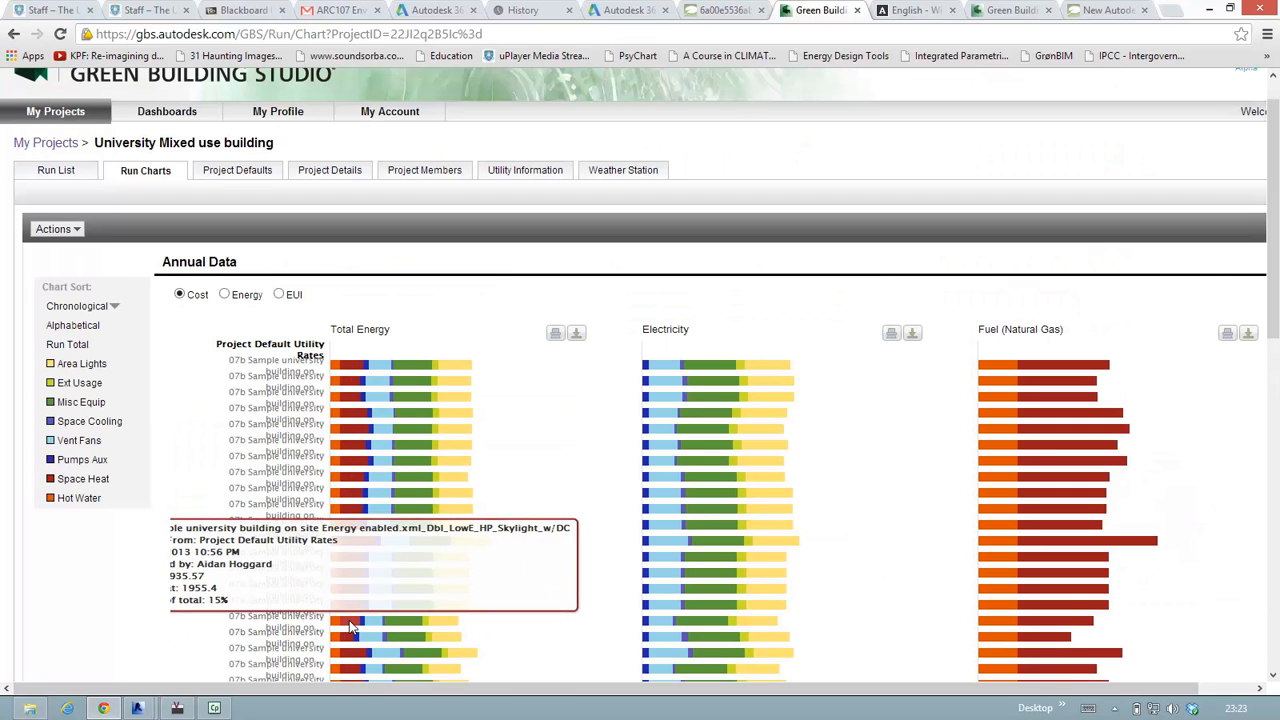
pyautogui.scroll(-3, 508, 527)
pyautogui.scroll(-8, 508, 527)
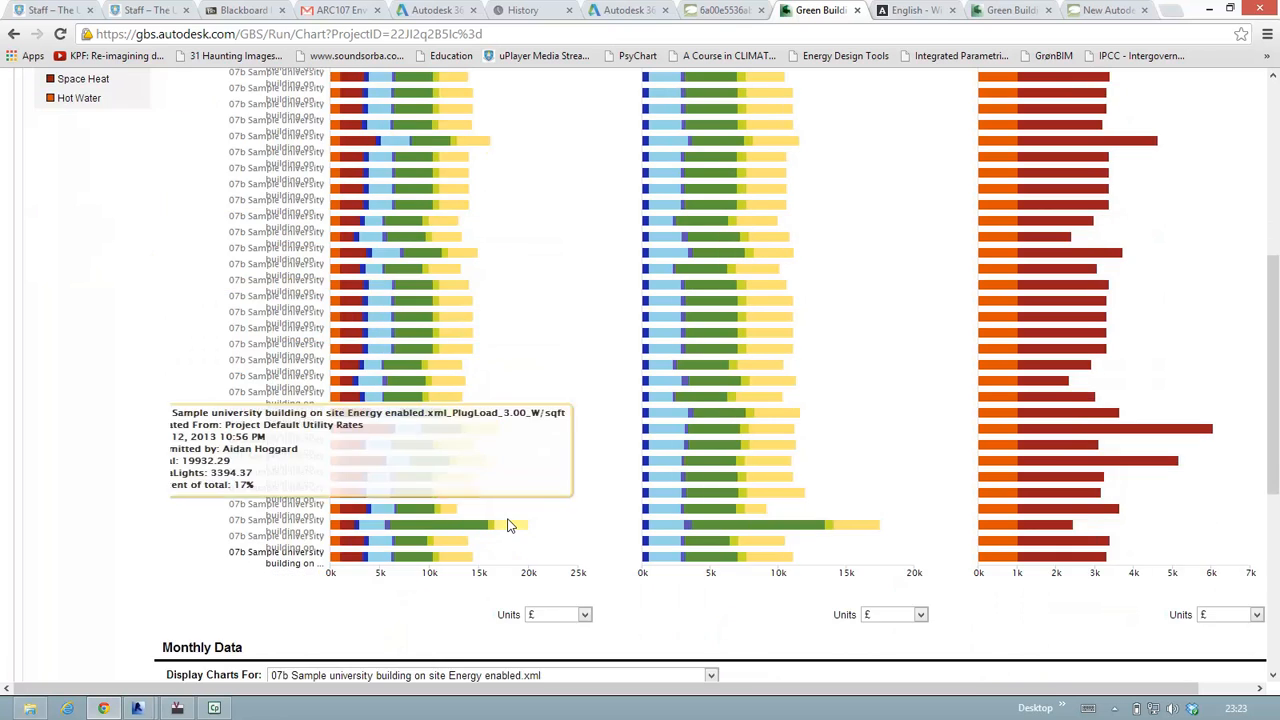
# Step: Review the monthly cost charts for the base run and the list of runs available for display
pyautogui.scroll(-4, 508, 527)
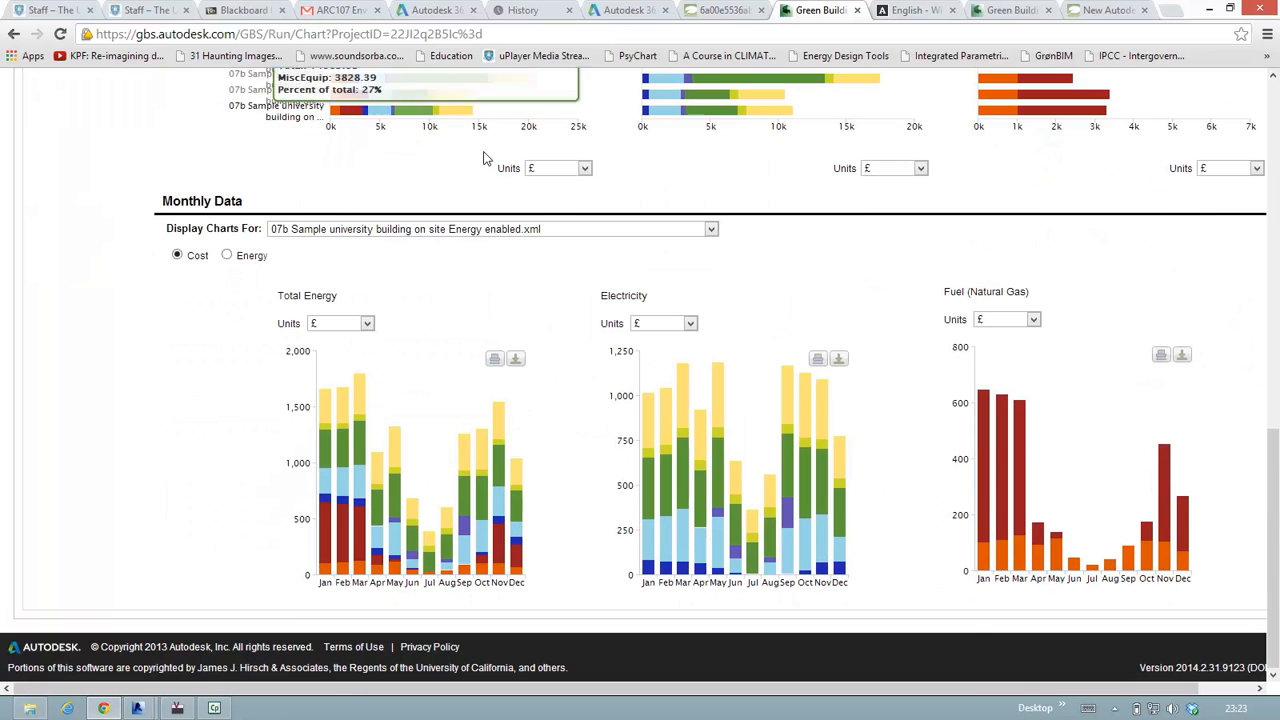
pyautogui.click(711, 230)
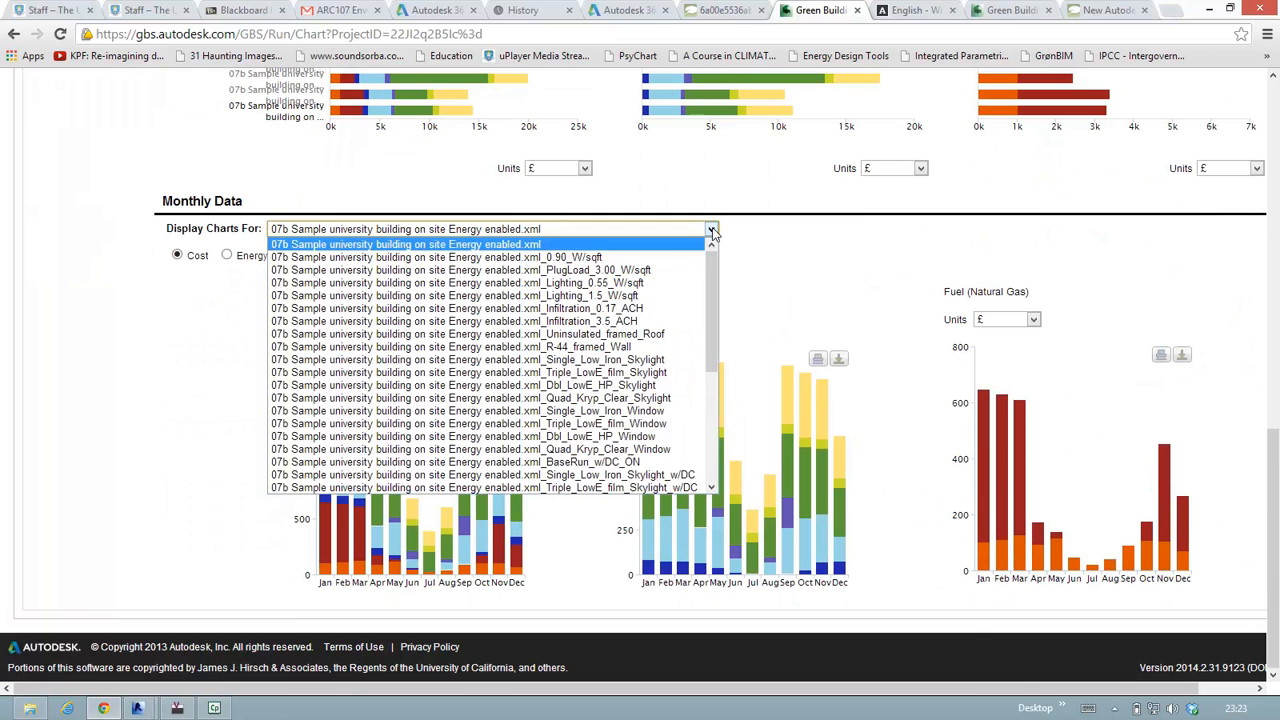
pyautogui.click(712, 232)
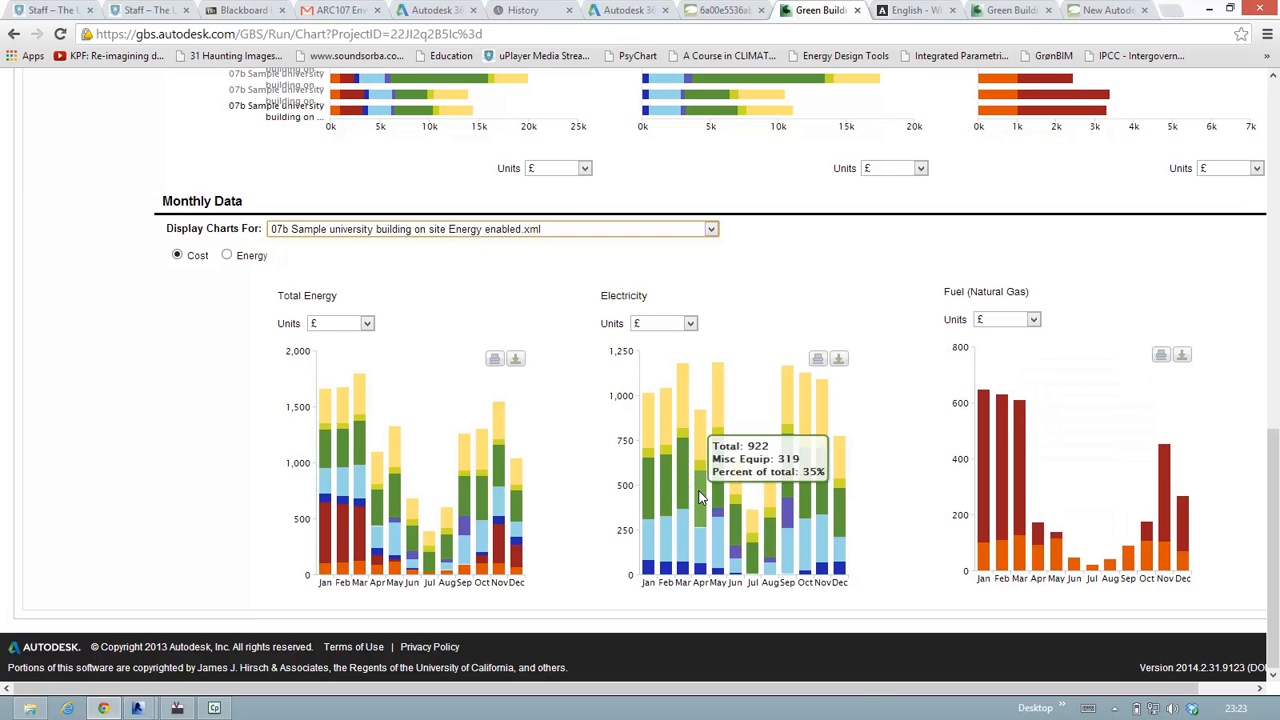
pyautogui.scroll(1, 700, 497)
pyautogui.scroll(-1, 700, 497)
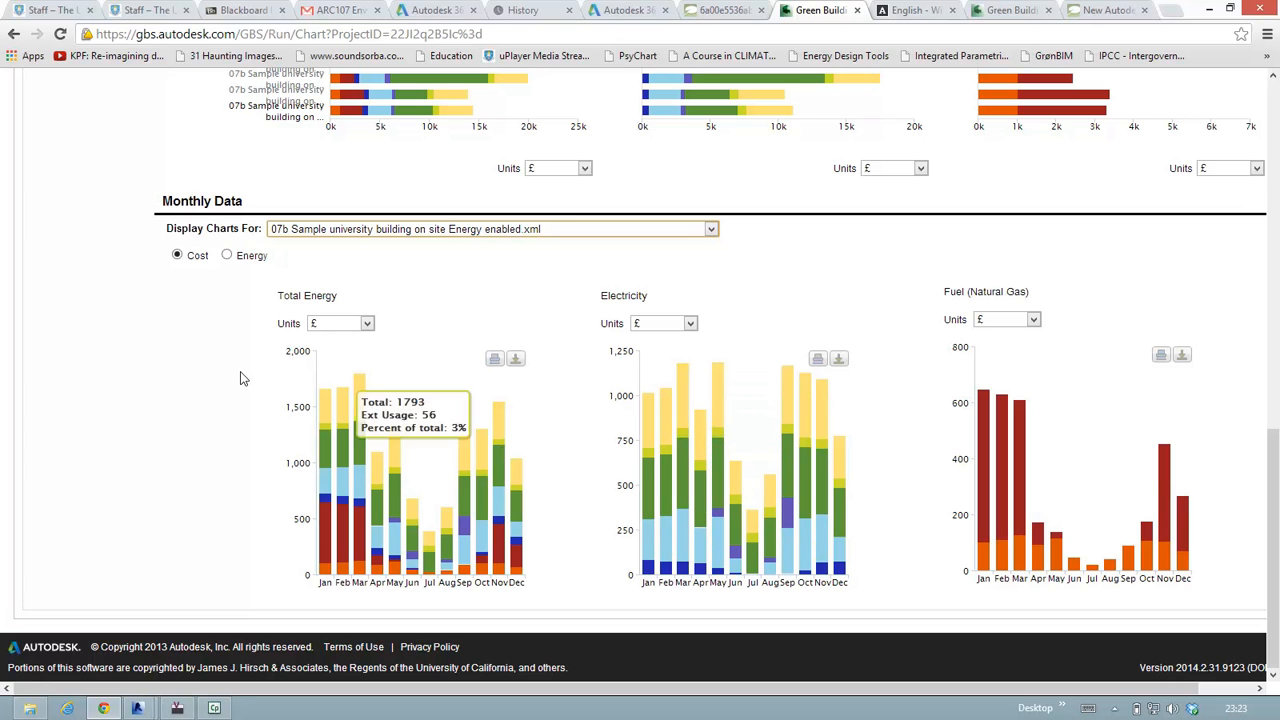
# Step: Switch the monthly charts to energy and set the Fuel (Natural Gas) units to MJ
pyautogui.click(227, 256)
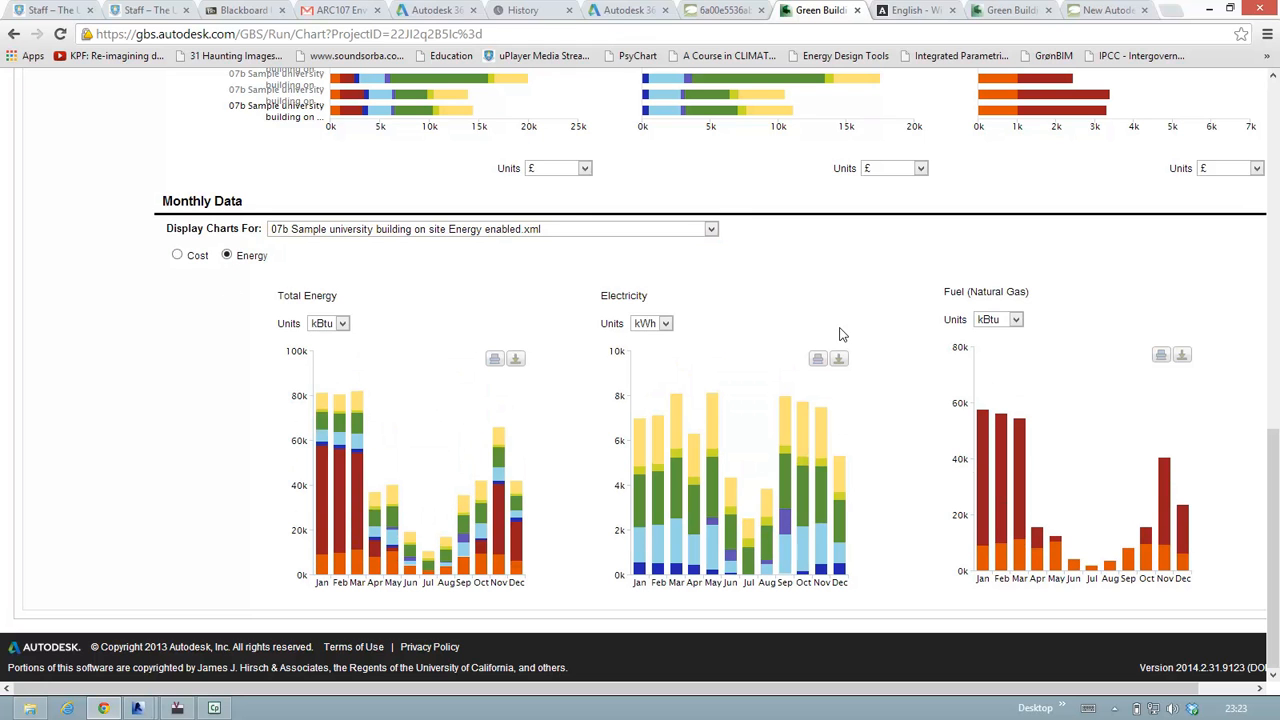
pyautogui.click(1012, 320)
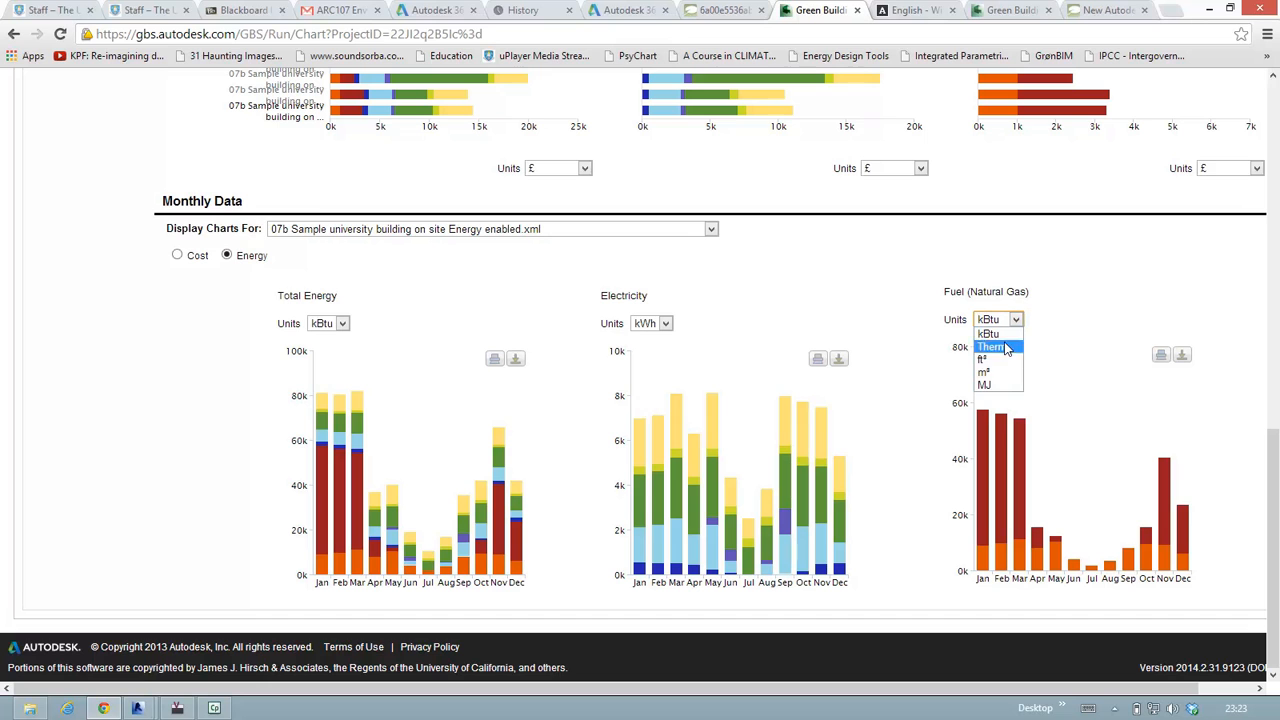
pyautogui.click(997, 386)
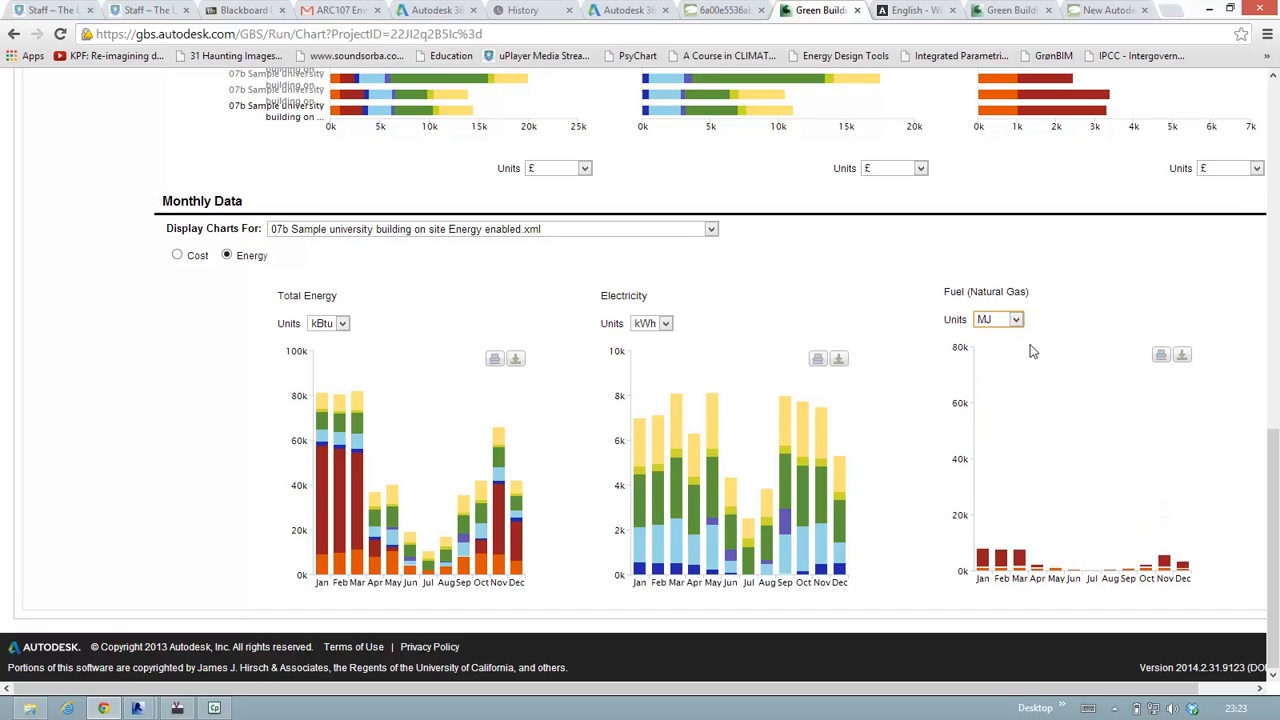
# Step: Return the monthly charts to cost and display them for the Orientation_(-)90 run
pyautogui.click(190, 262)
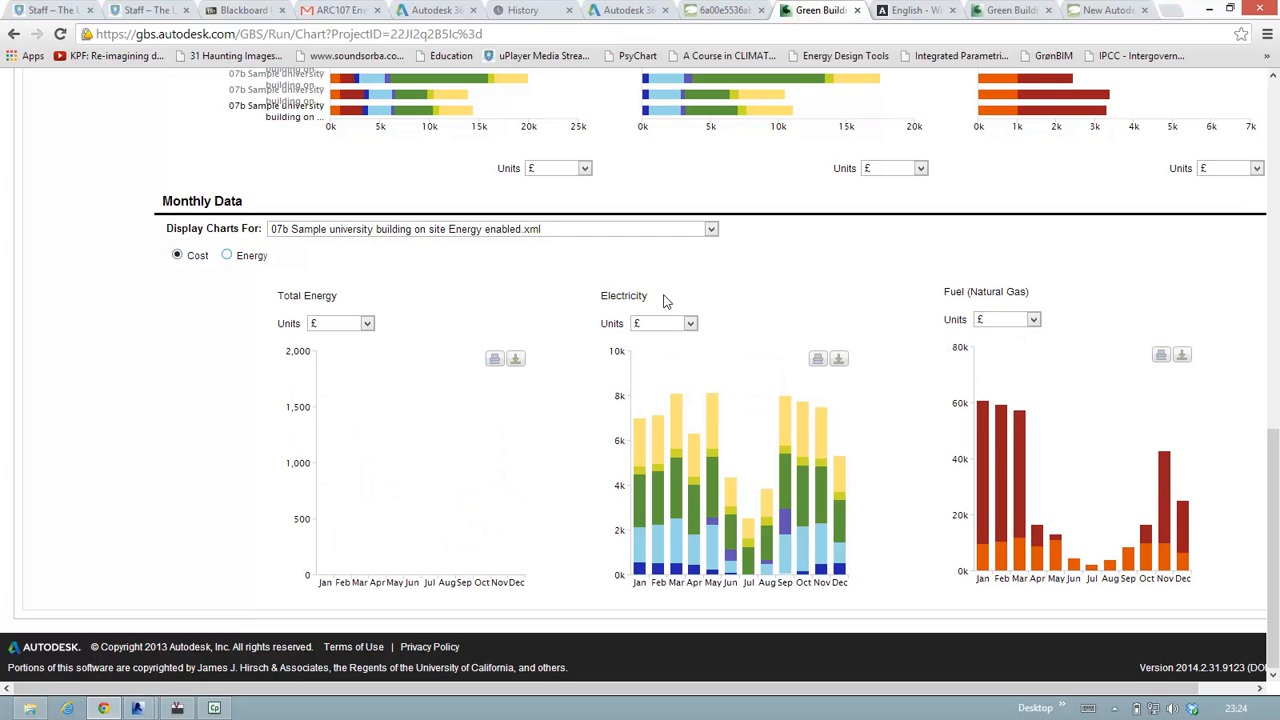
pyautogui.click(710, 231)
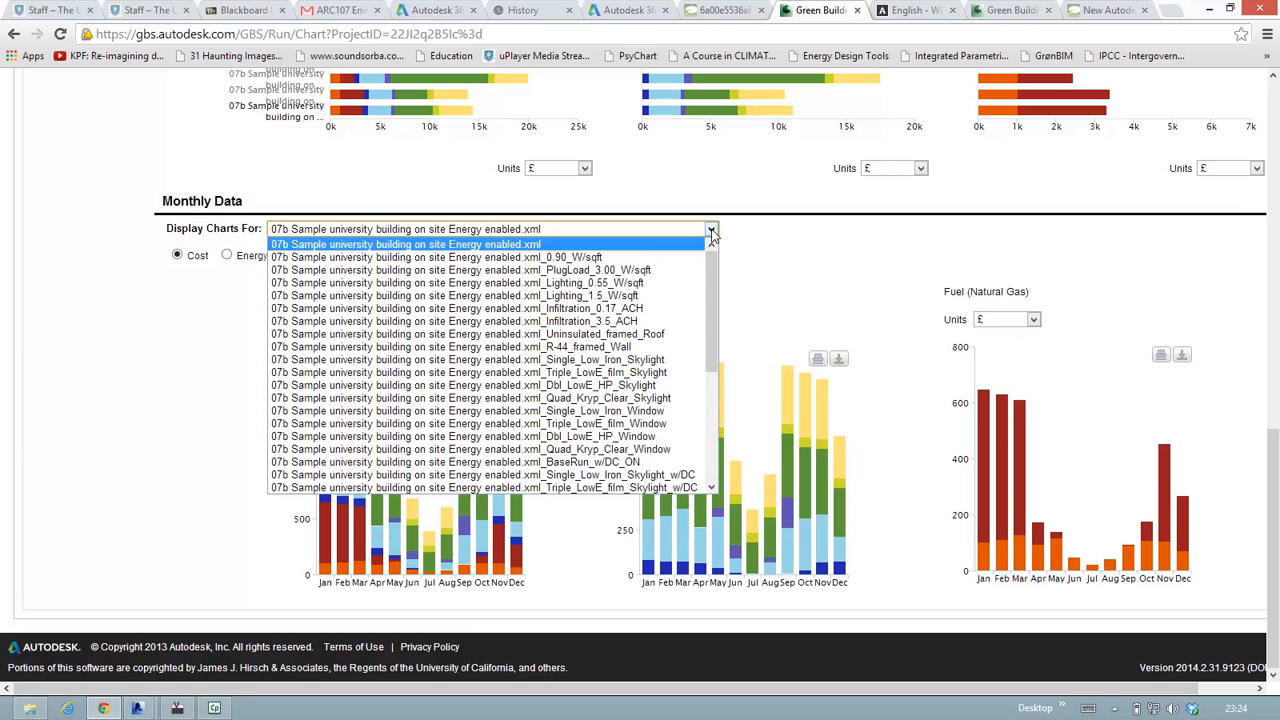
pyautogui.moveTo(712, 338); pyautogui.dragTo(712, 483)
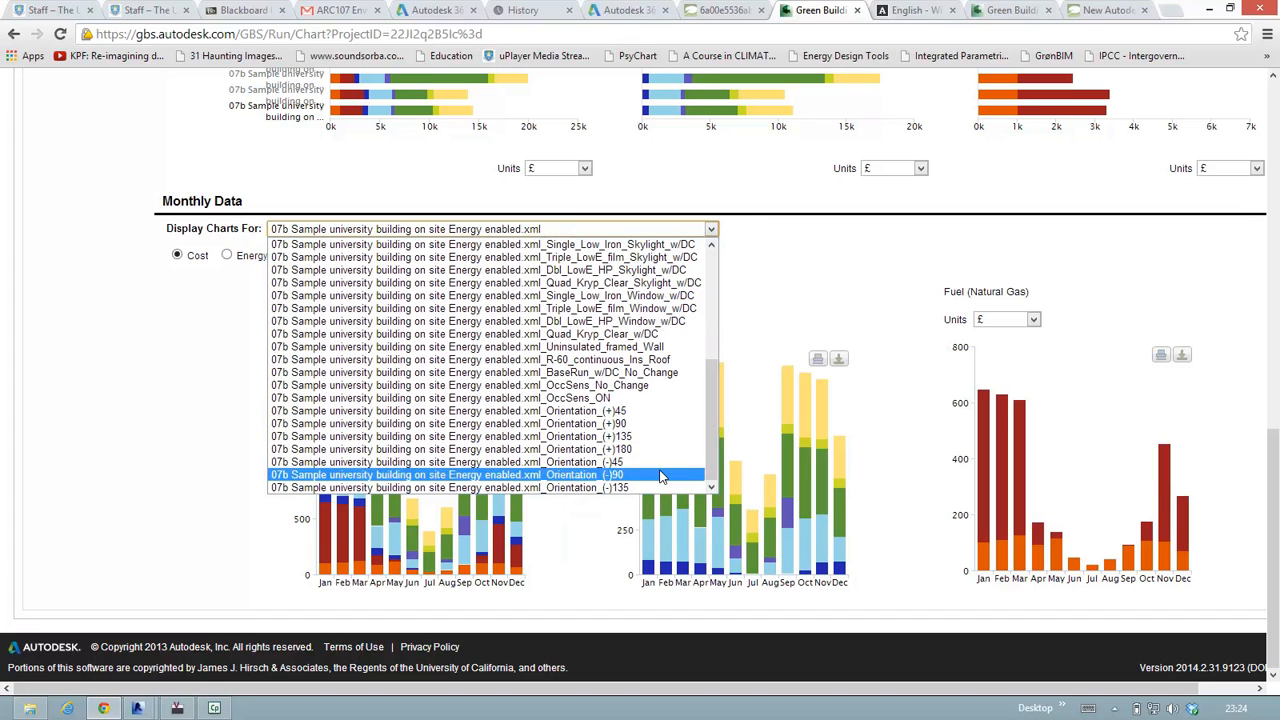
pyautogui.click(468, 476)
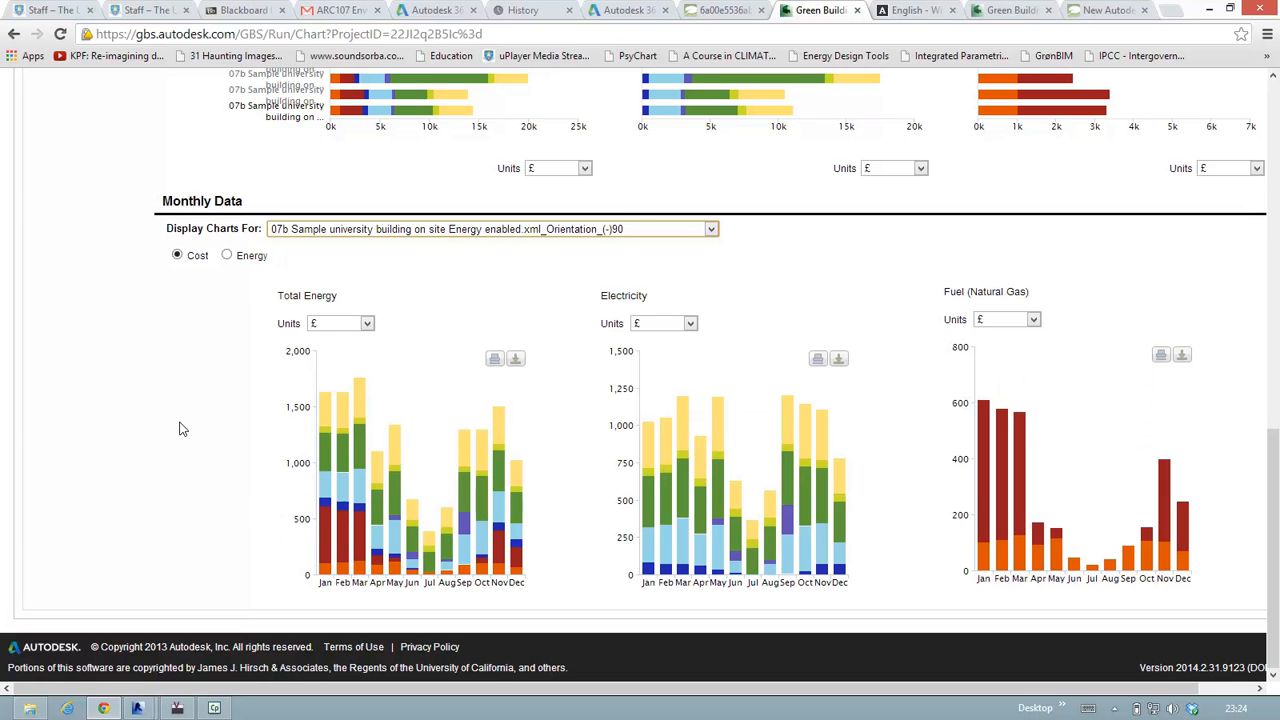
# Step: Check the other runs selectable for the monthly charts and look over the annual cost charts again
pyautogui.moveTo(456, 690); pyautogui.dragTo(420, 687)
pyautogui.click(711, 230)
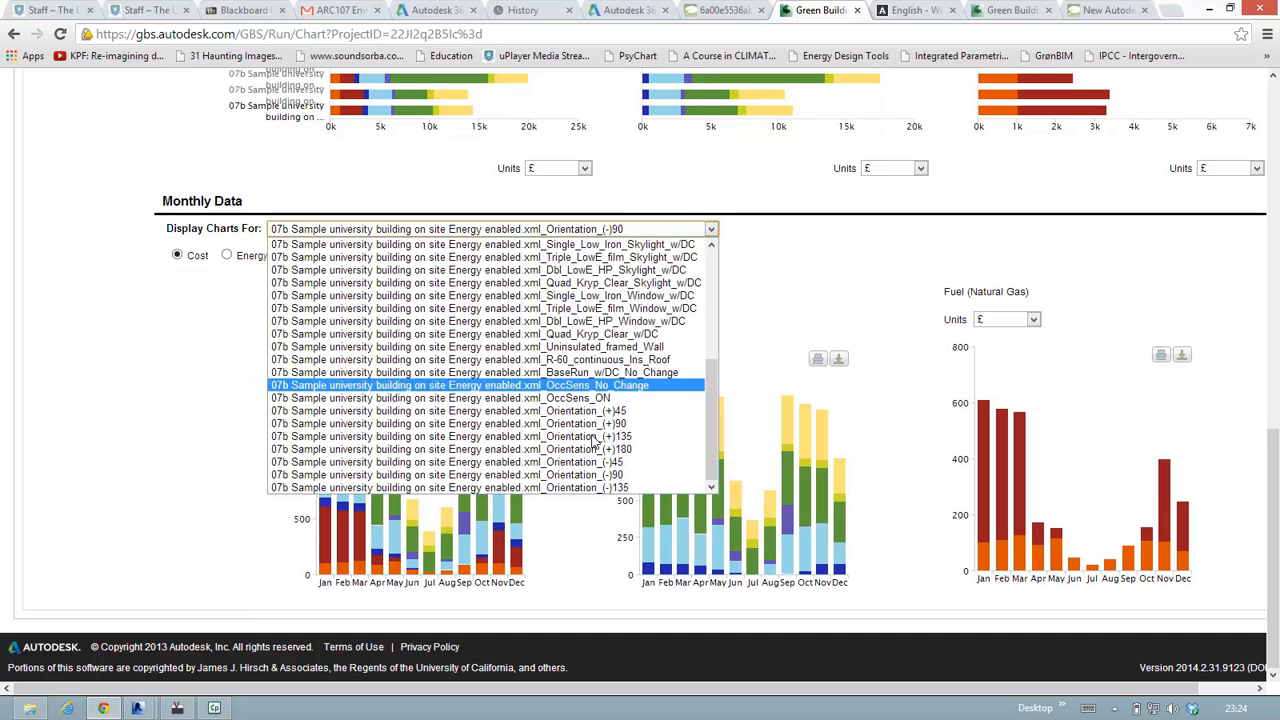
pyautogui.click(787, 332)
pyautogui.scroll(15, 787, 332)
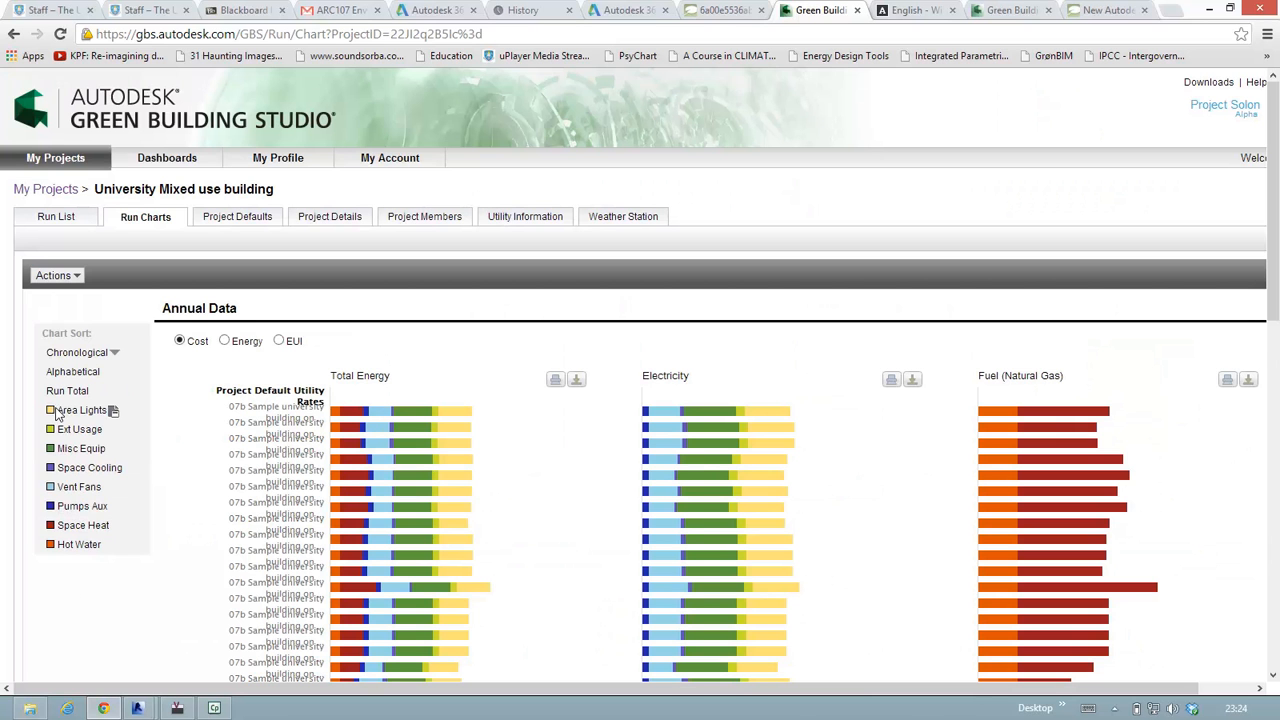
pyautogui.click(108, 544)
pyautogui.scroll(-6, 121, 556)
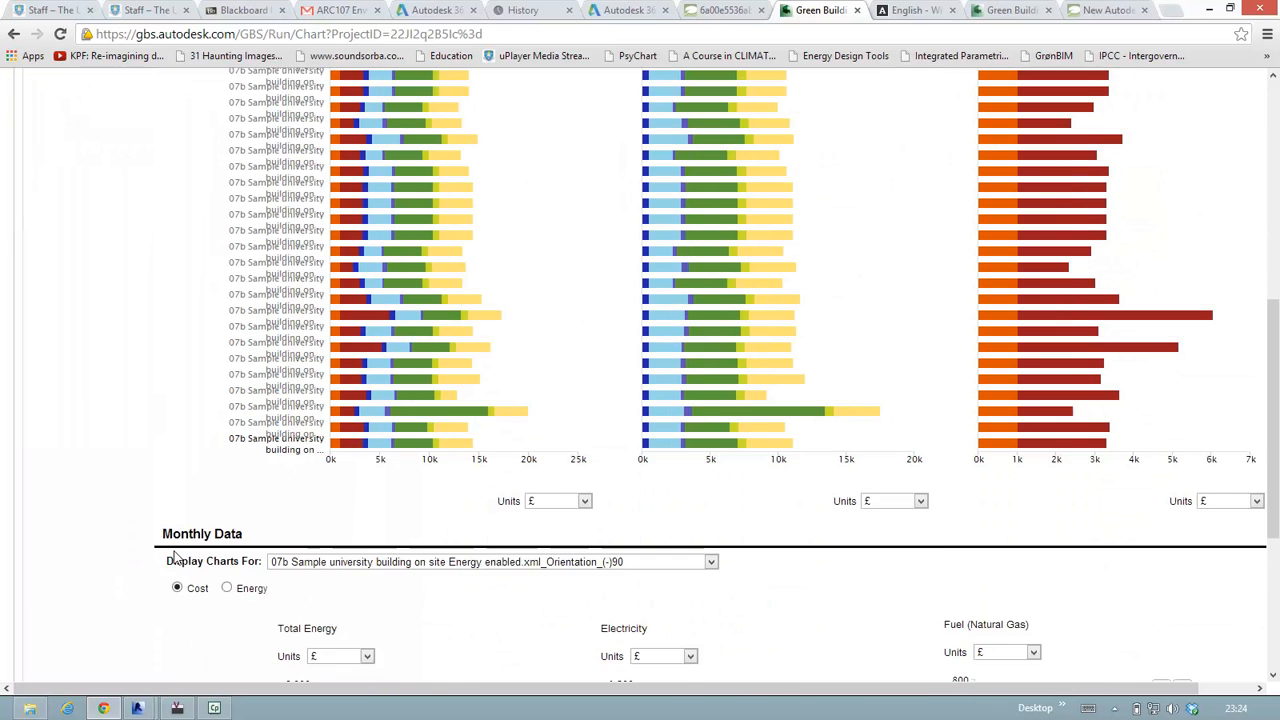
pyautogui.scroll(7, 424, 490)
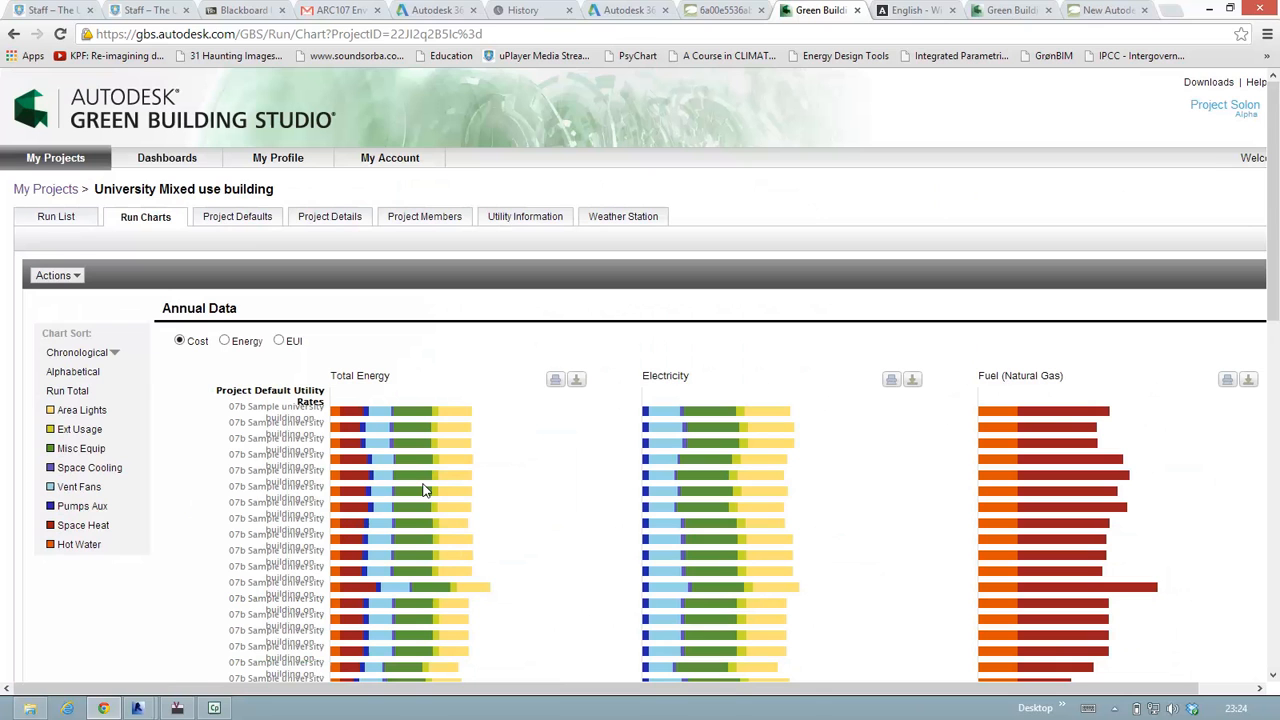
# Step: Look through the project's defaults, details, members and default utility rates
pyautogui.click(240, 218)
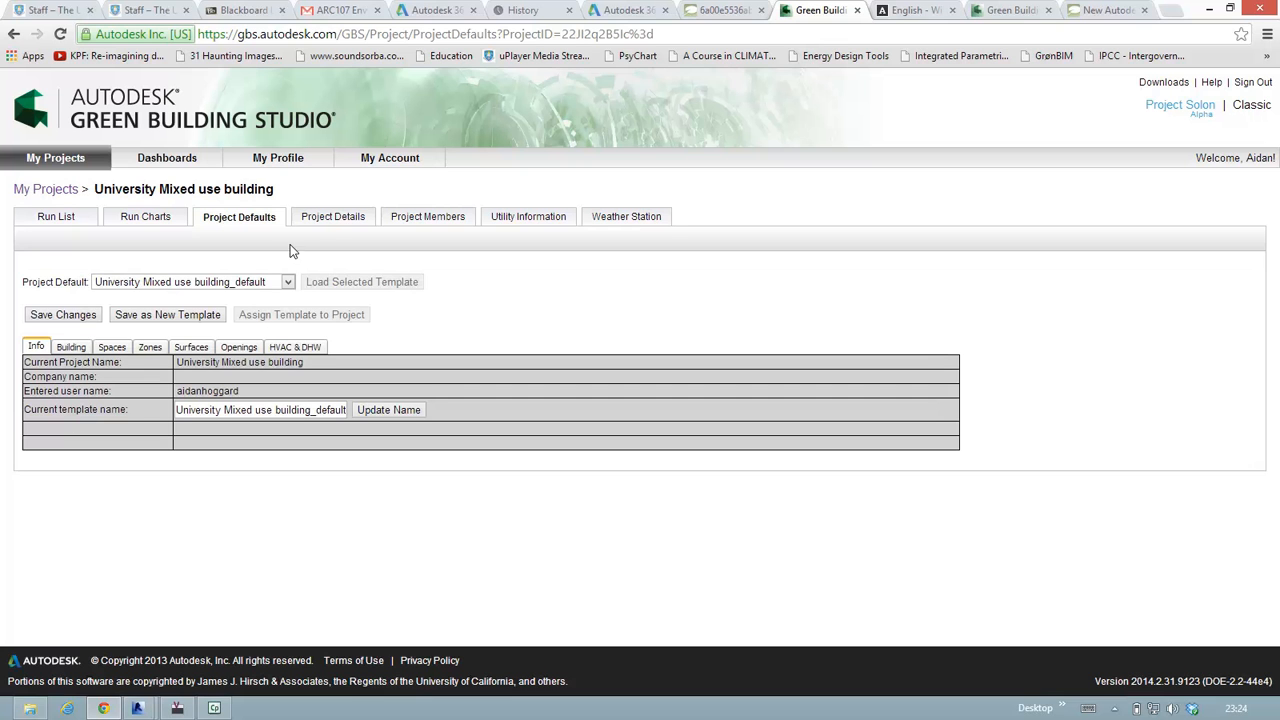
pyautogui.click(335, 217)
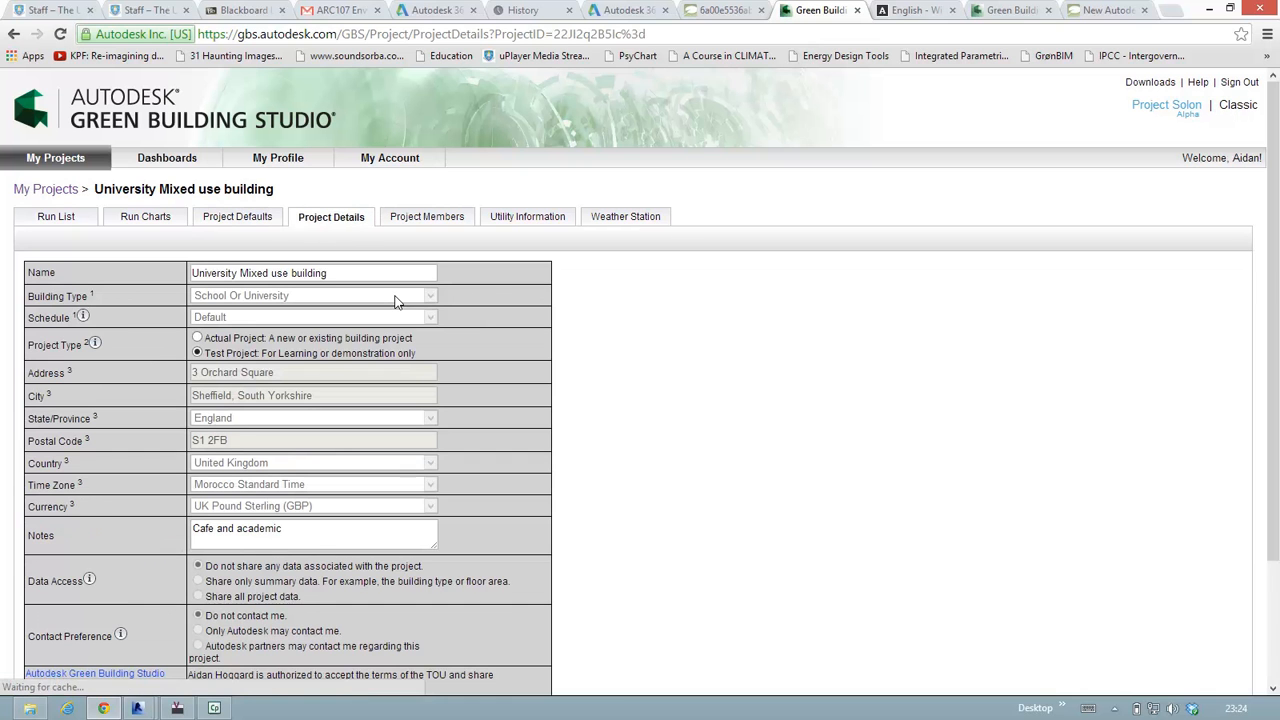
pyautogui.scroll(-3, 771, 471)
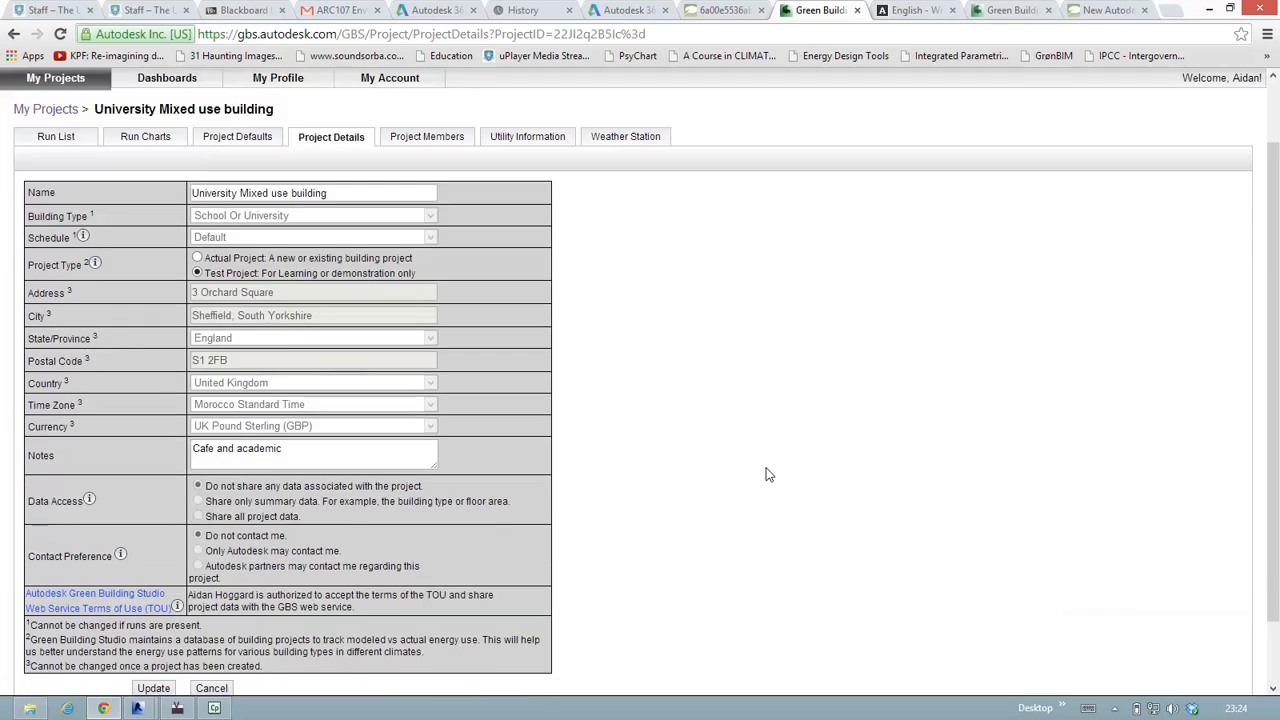
pyautogui.scroll(3, 763, 472)
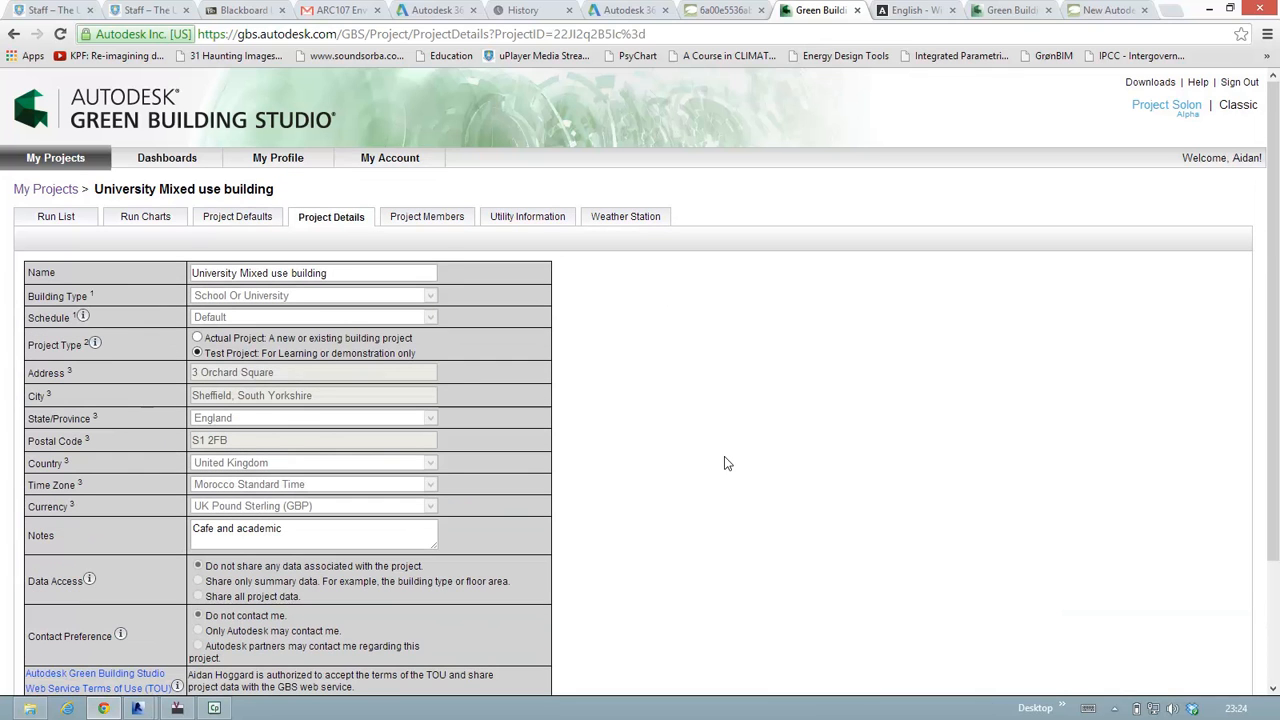
pyautogui.click(442, 222)
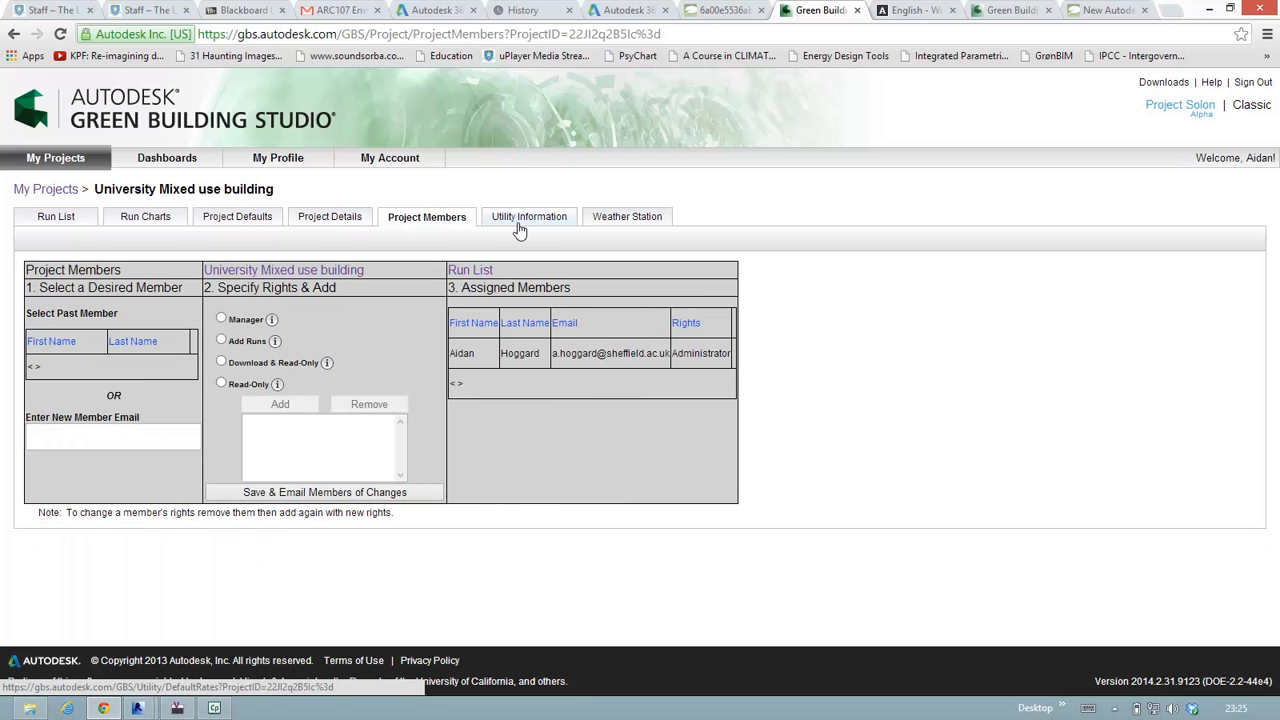
pyautogui.click(518, 222)
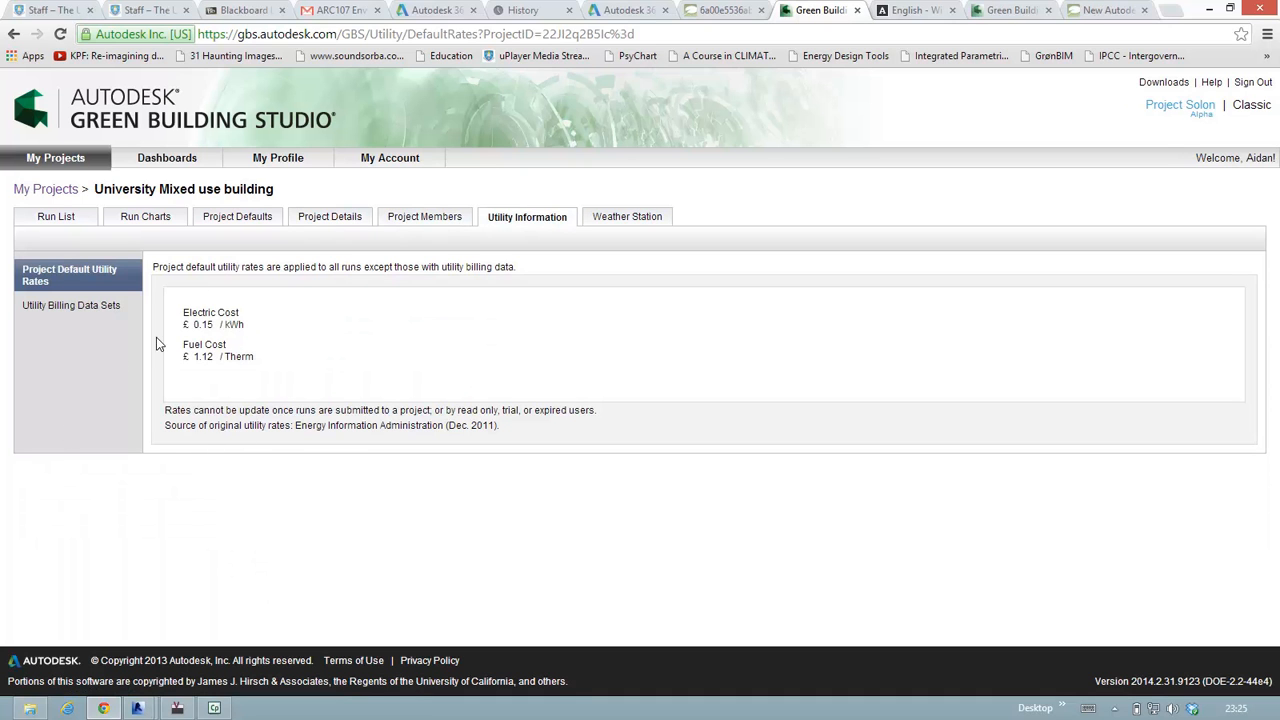
# Step: Open the project's weather station summary and examine its degree days, annual design conditions, and temperature, wind, humidity, sky cover and radiation charts
pyautogui.click(630, 217)
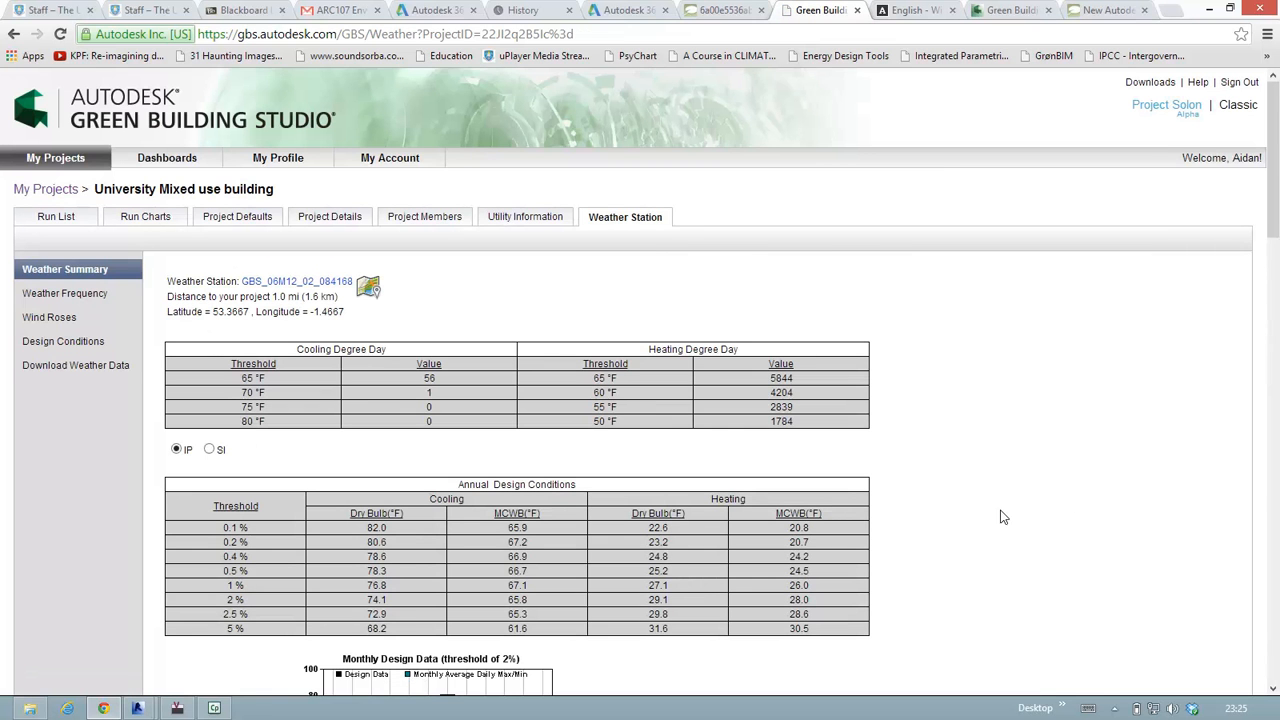
pyautogui.scroll(-3, 1071, 451)
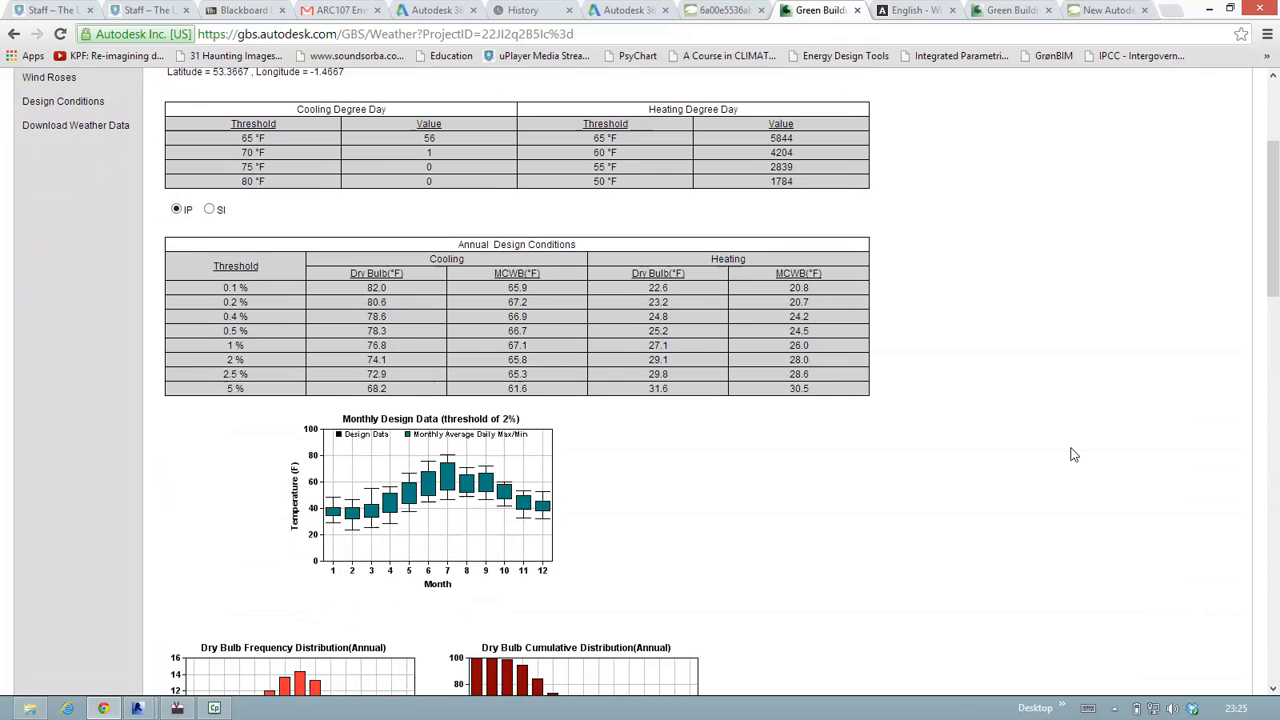
pyautogui.scroll(1, 1071, 455)
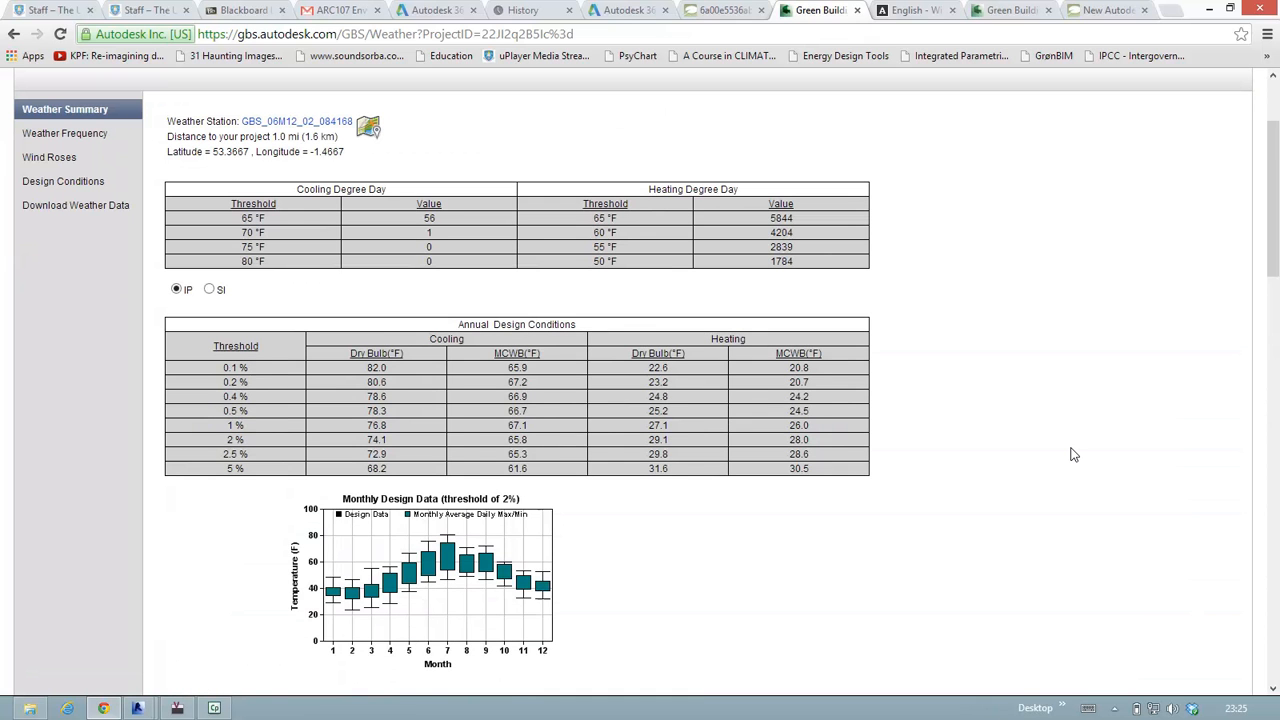
pyautogui.scroll(-4, 1005, 375)
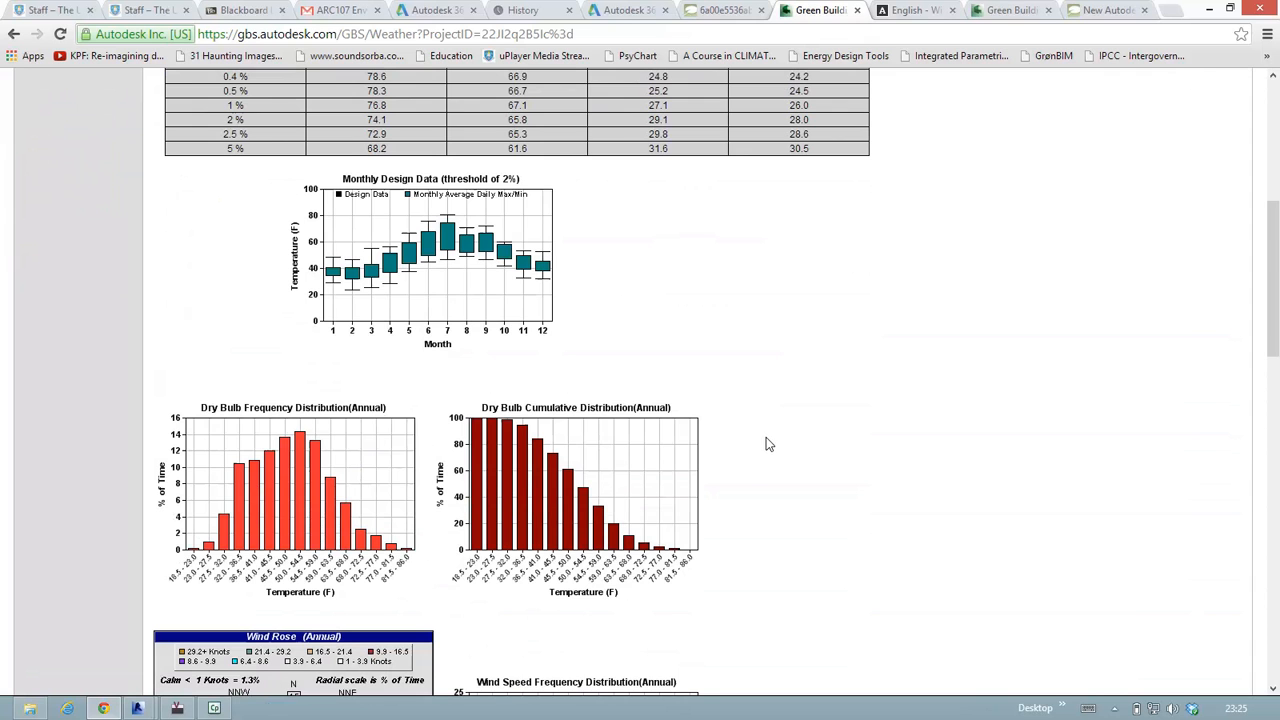
pyautogui.scroll(-4, 767, 443)
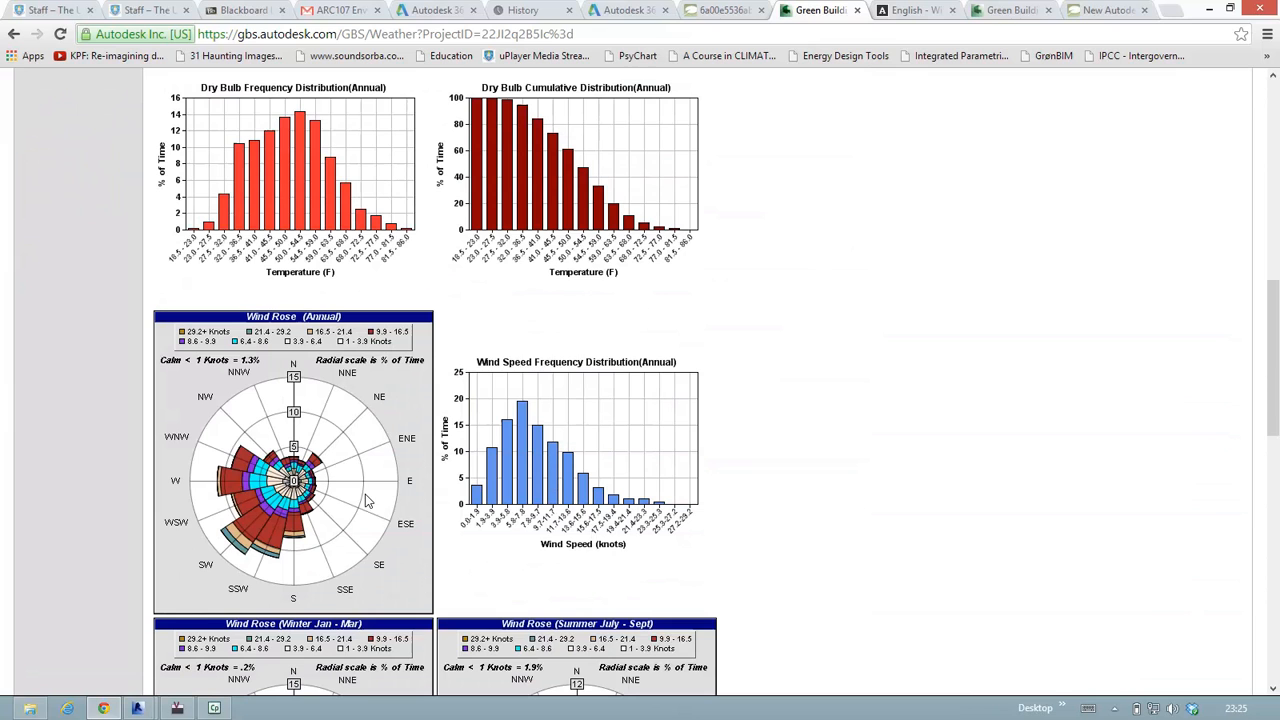
pyautogui.scroll(-3, 837, 430)
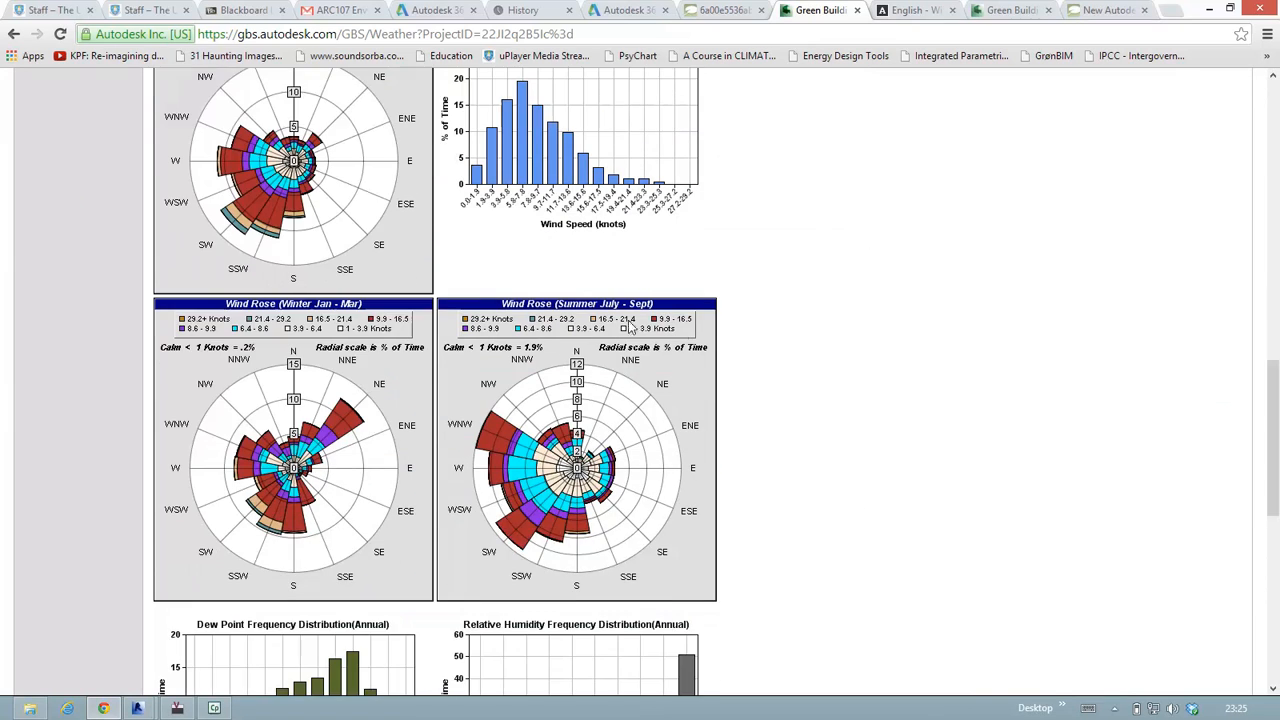
pyautogui.scroll(-3, 695, 384)
pyautogui.scroll(-2, 696, 420)
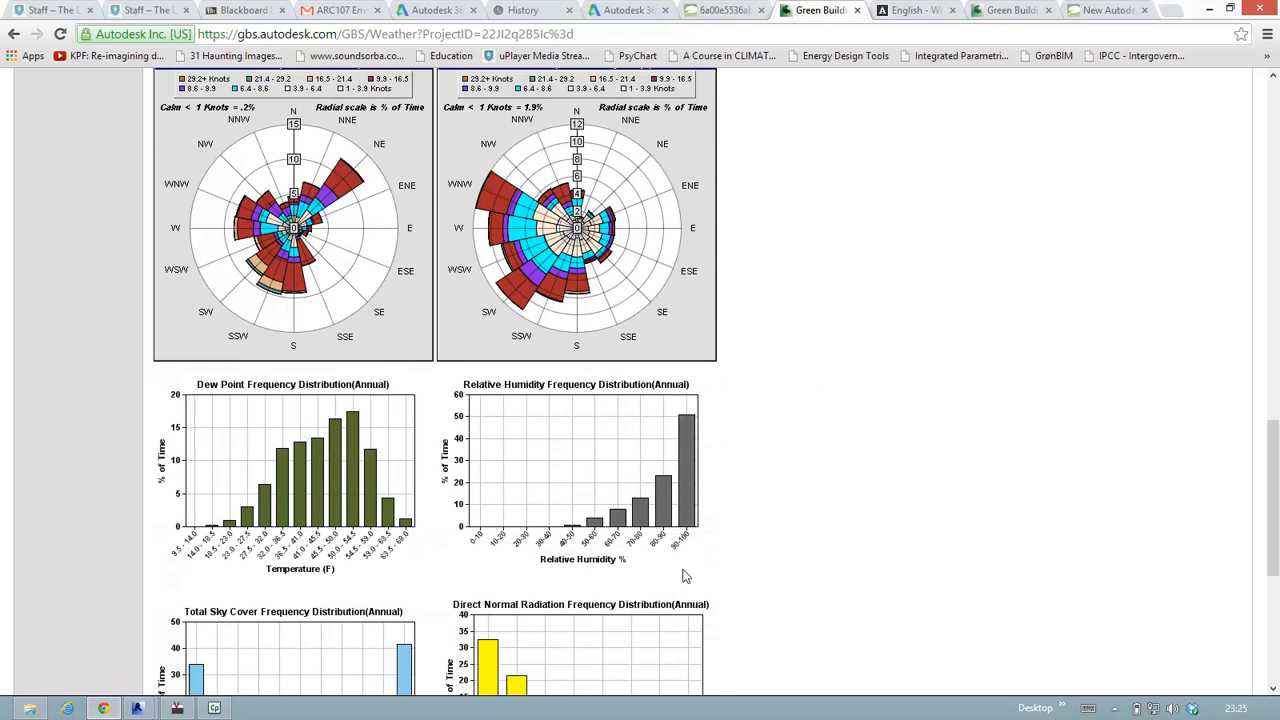
pyautogui.scroll(-3, 684, 590)
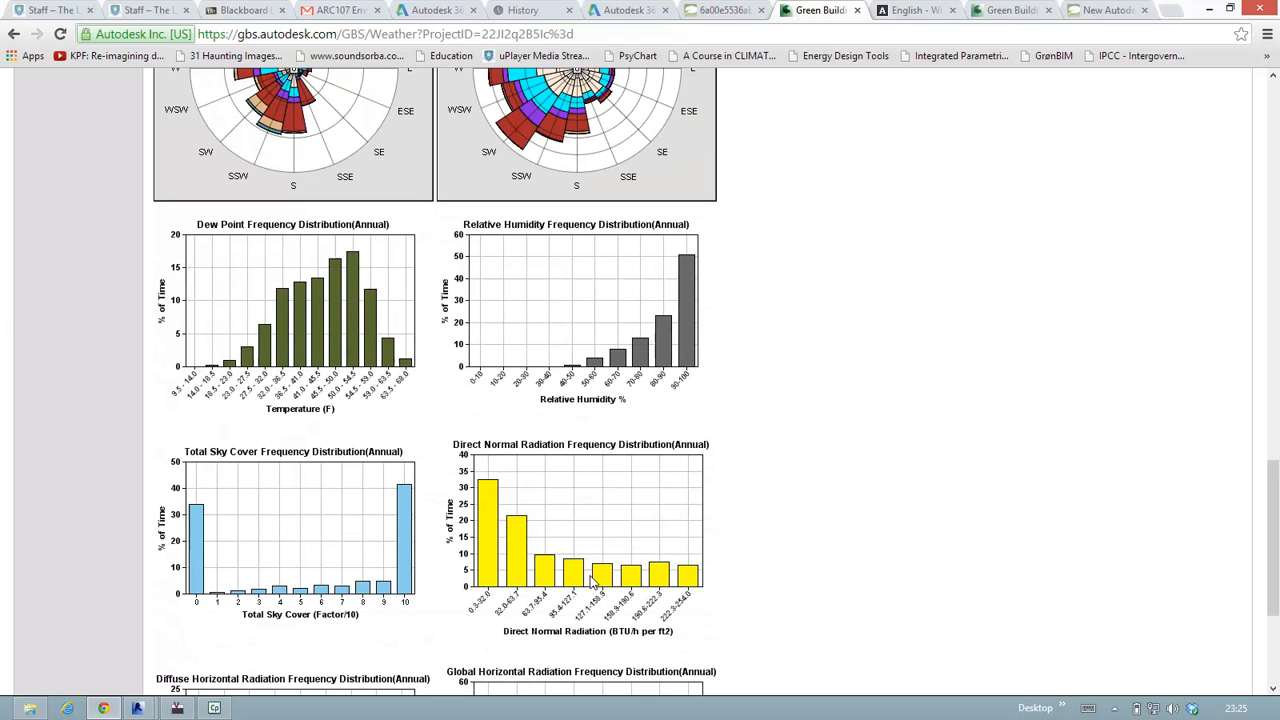
pyautogui.scroll(-3, 830, 555)
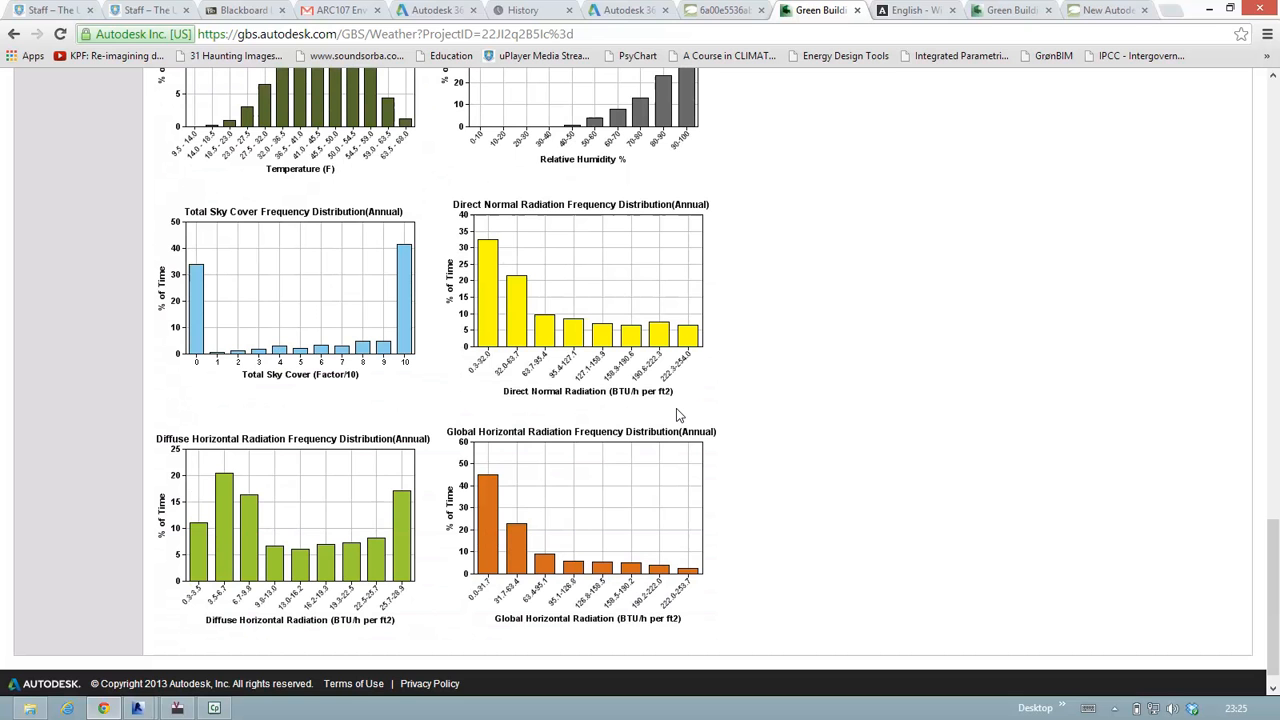
pyautogui.click(676, 408)
pyautogui.scroll(6, 680, 425)
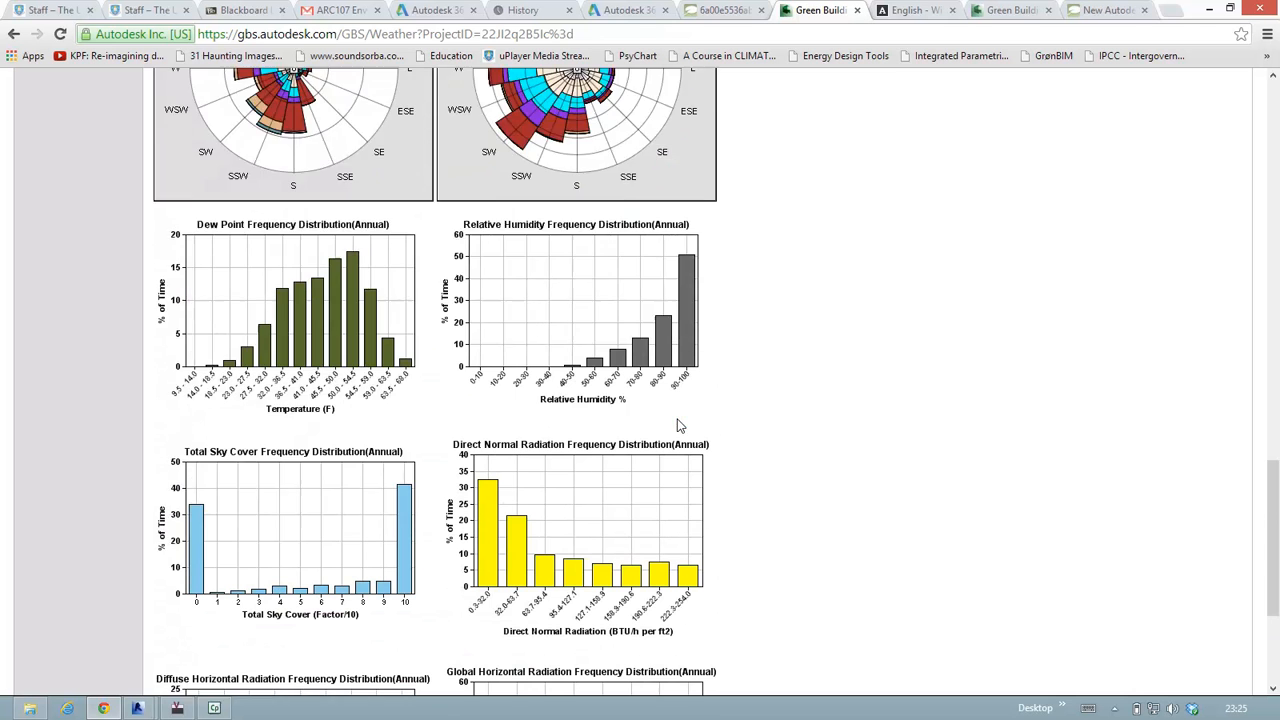
pyautogui.scroll(12, 677, 425)
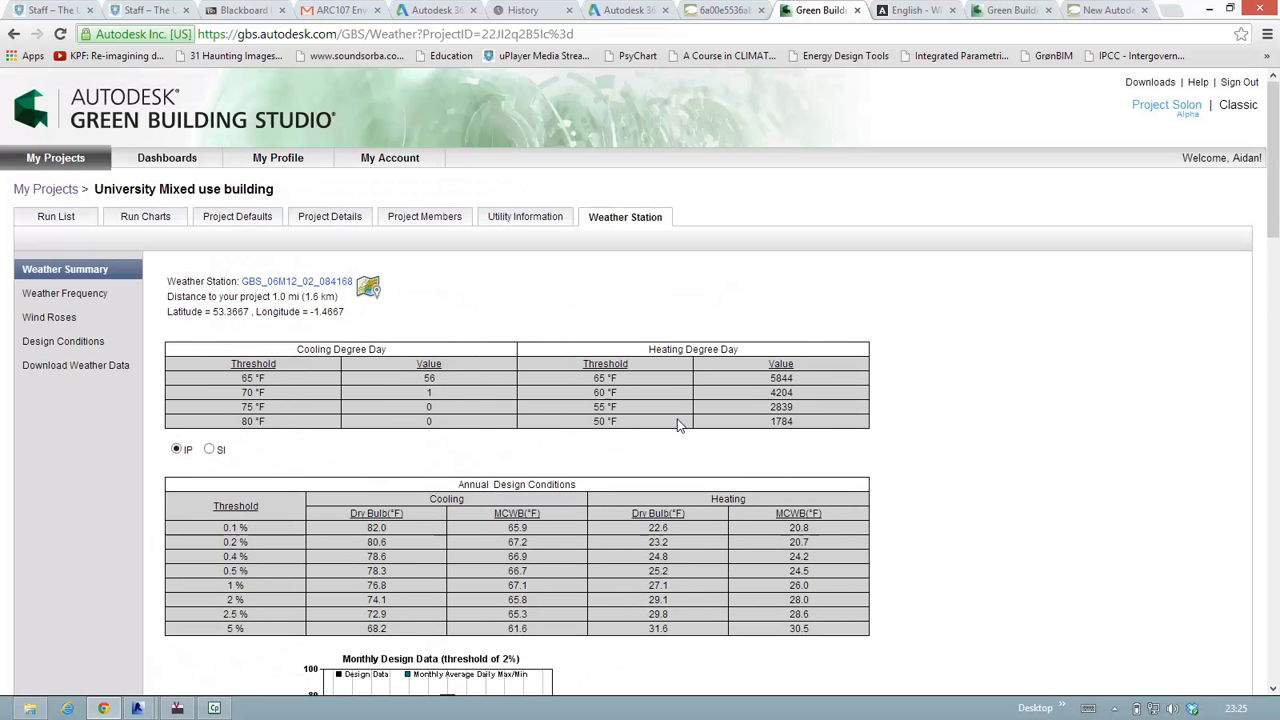
# Step: Examine the weather station's dry bulb frequency and cumulative distribution charts, and open its annual wind rose
pyautogui.click(50, 296)
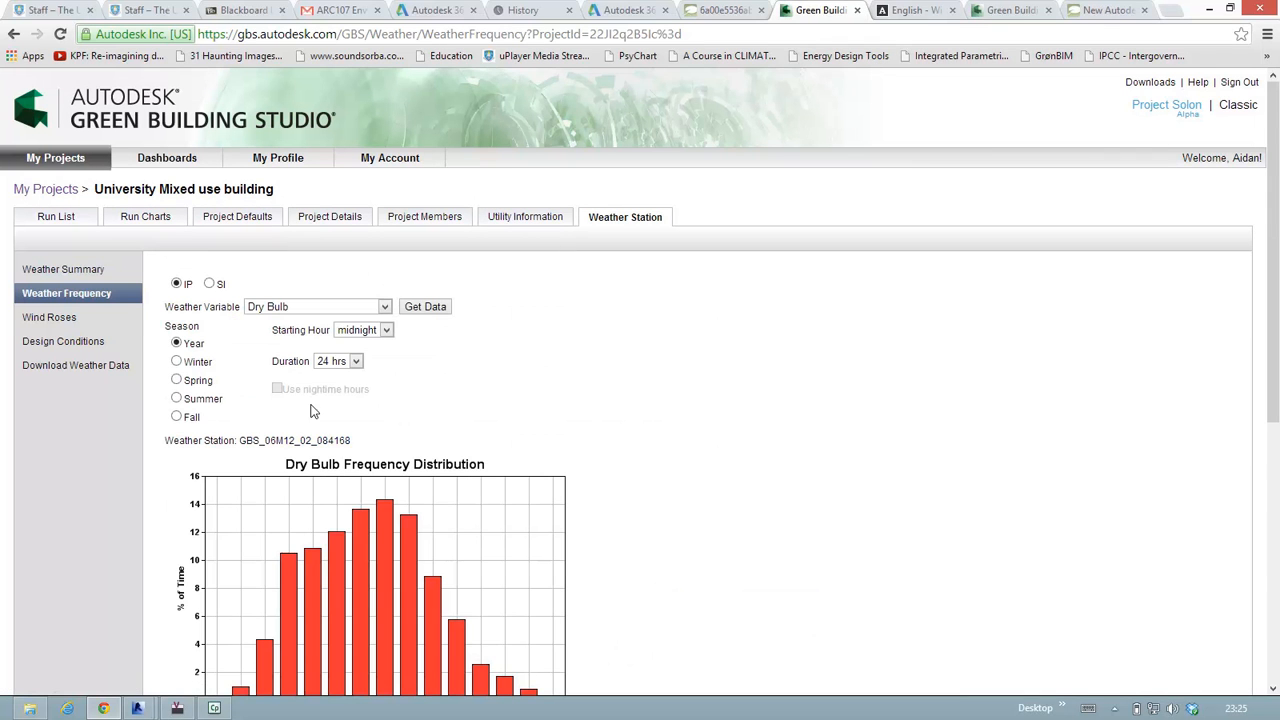
pyautogui.click(60, 290)
pyautogui.click(64, 292)
pyautogui.scroll(-3, 709, 399)
pyautogui.scroll(-5, 709, 399)
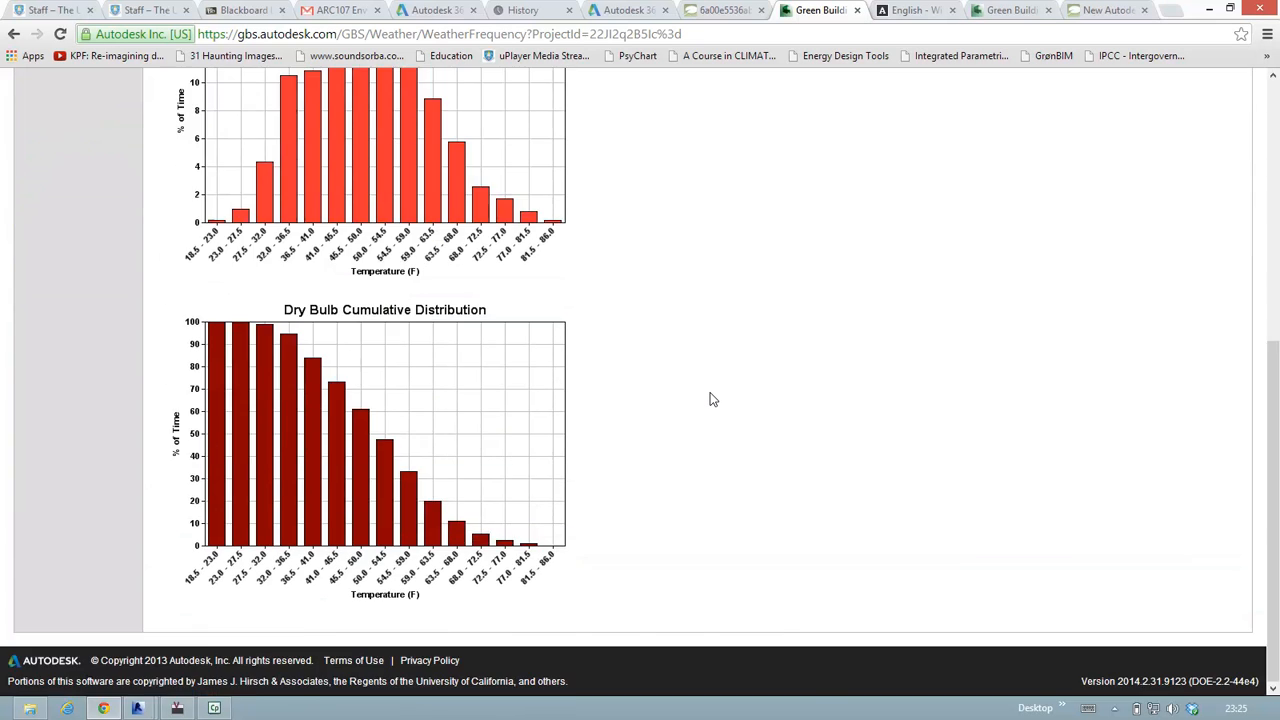
pyautogui.scroll(4, 710, 393)
pyautogui.click(43, 164)
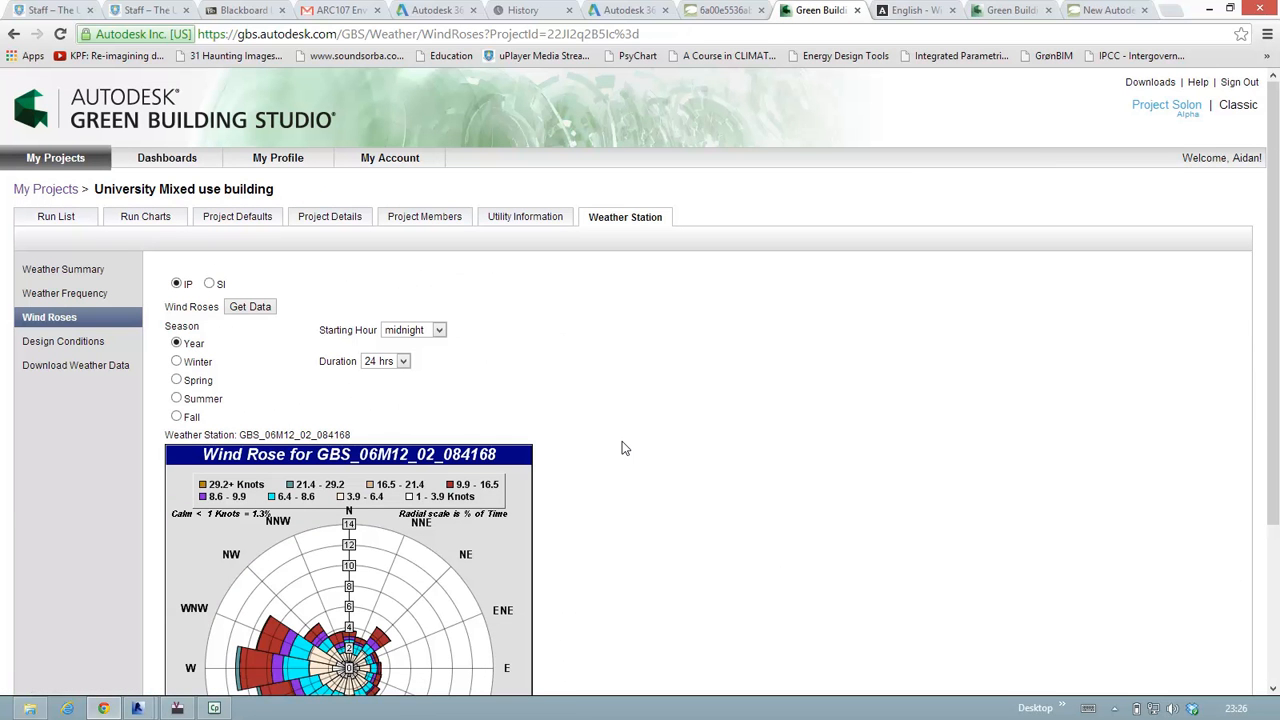
# Step: Examine the annual wind rose, and generate and view the winter wind rose for the 24 hours from midnight
pyautogui.scroll(-3, 622, 448)
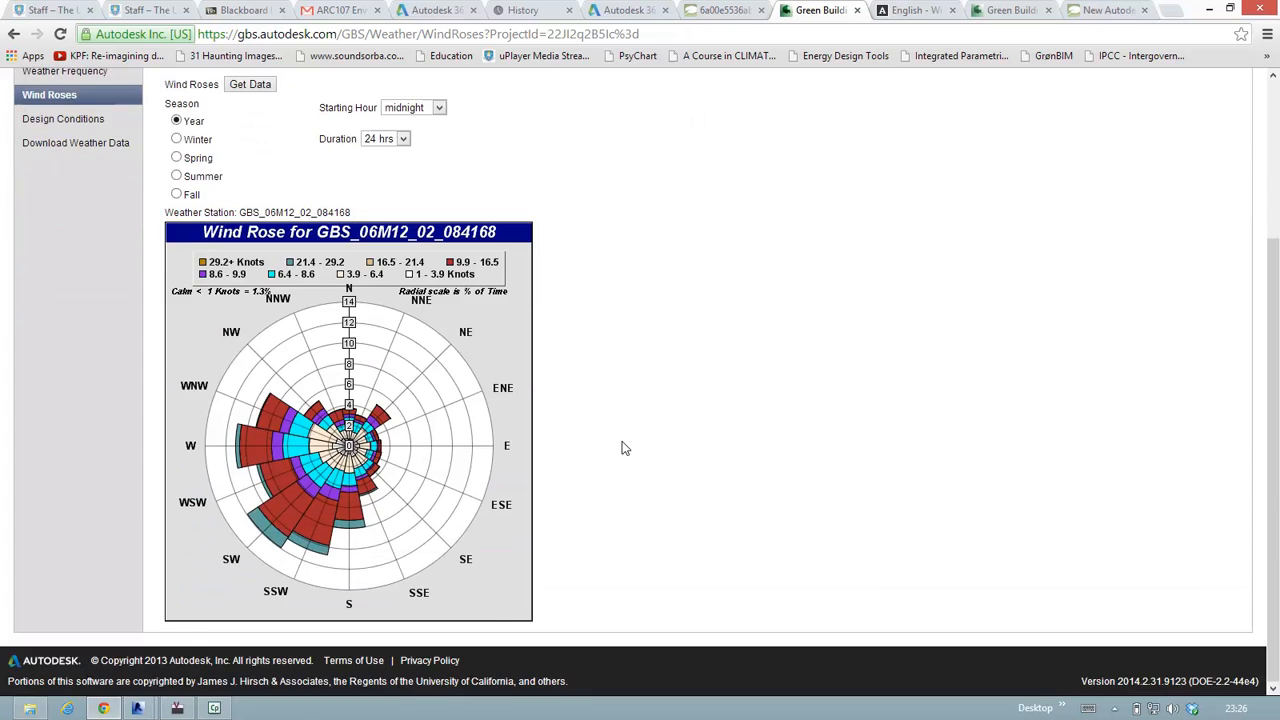
pyautogui.scroll(2, 622, 448)
pyautogui.scroll(-1, 622, 448)
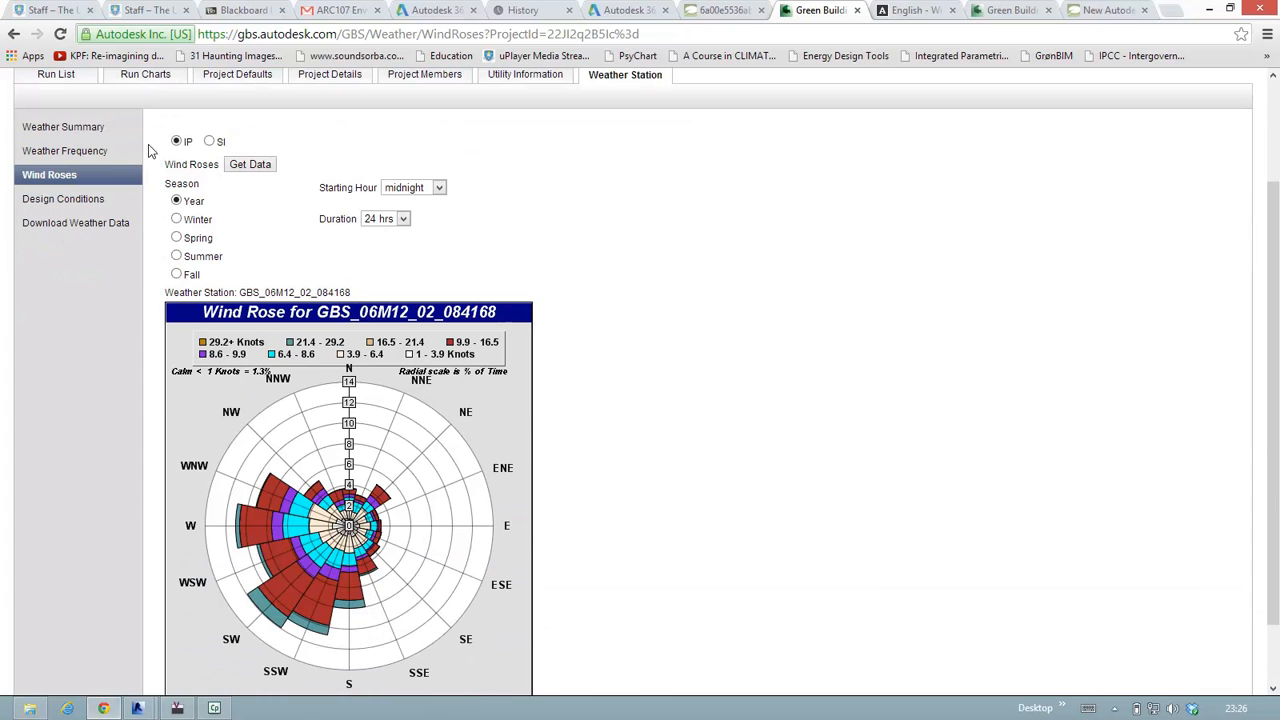
pyautogui.click(177, 219)
pyautogui.click(248, 164)
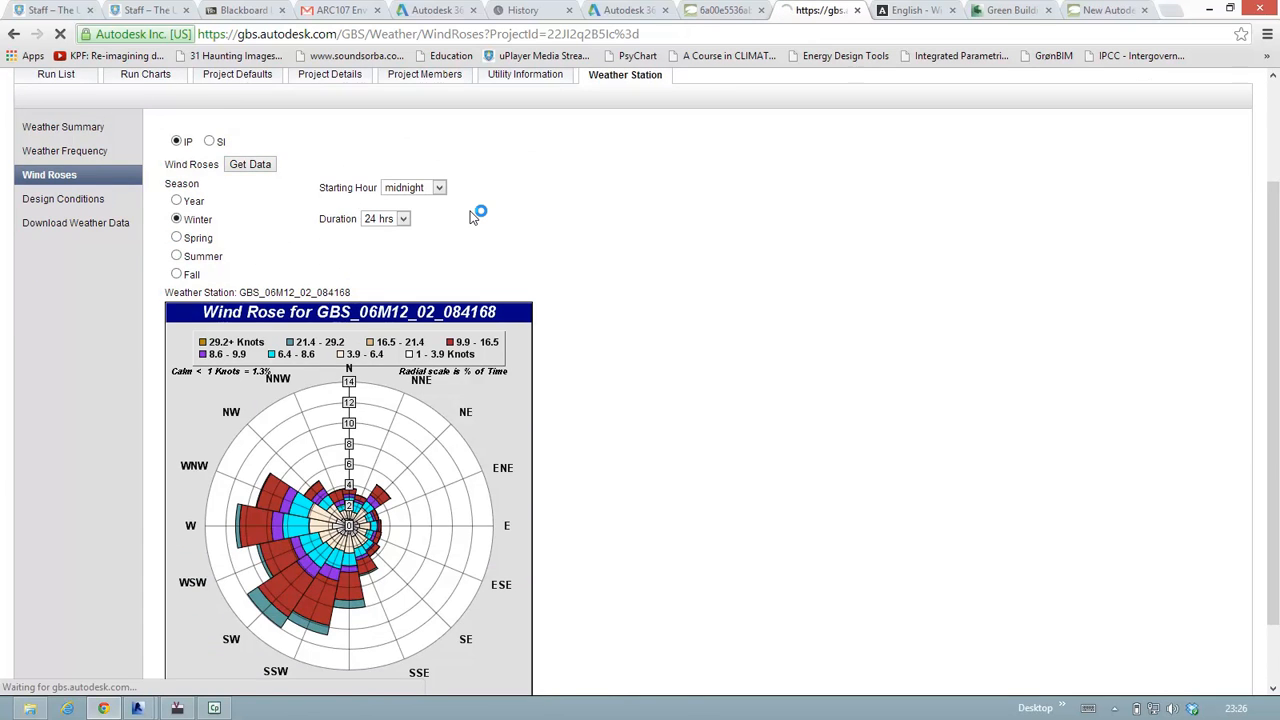
pyautogui.scroll(-3, 673, 446)
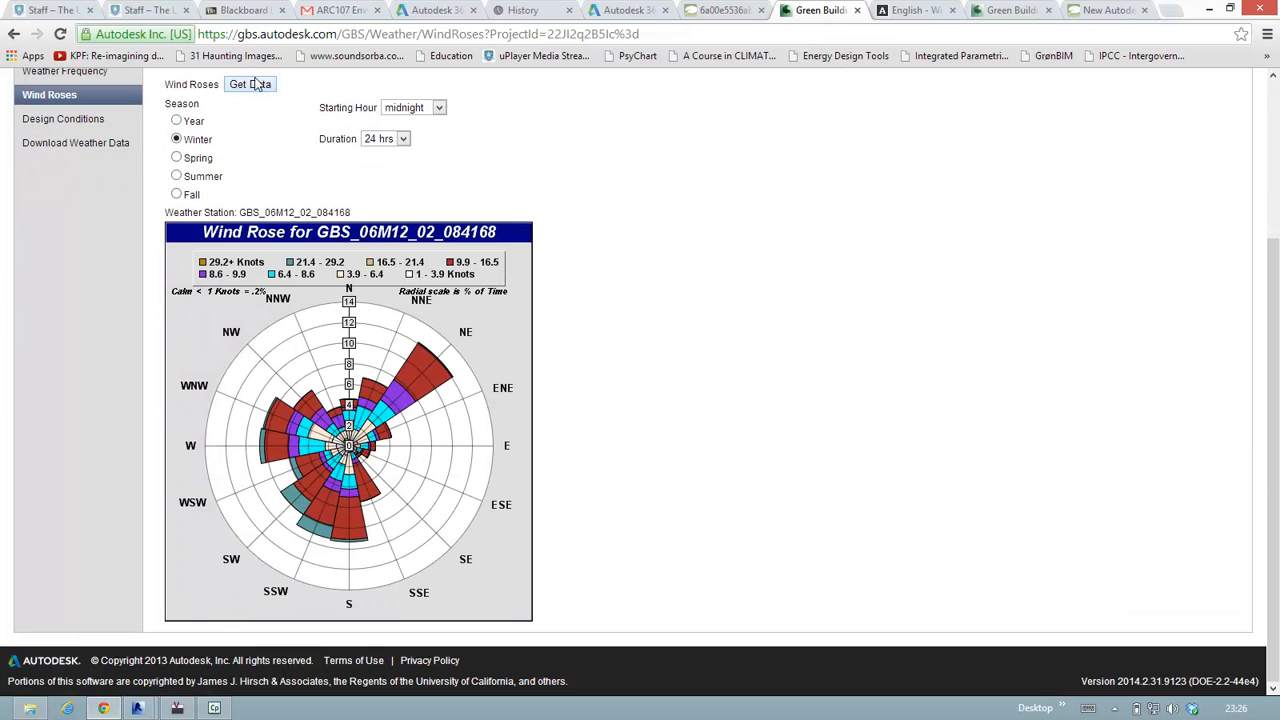
# Step: Set the wind rose season back to Year, reload the data and look over the chart
pyautogui.click(204, 120)
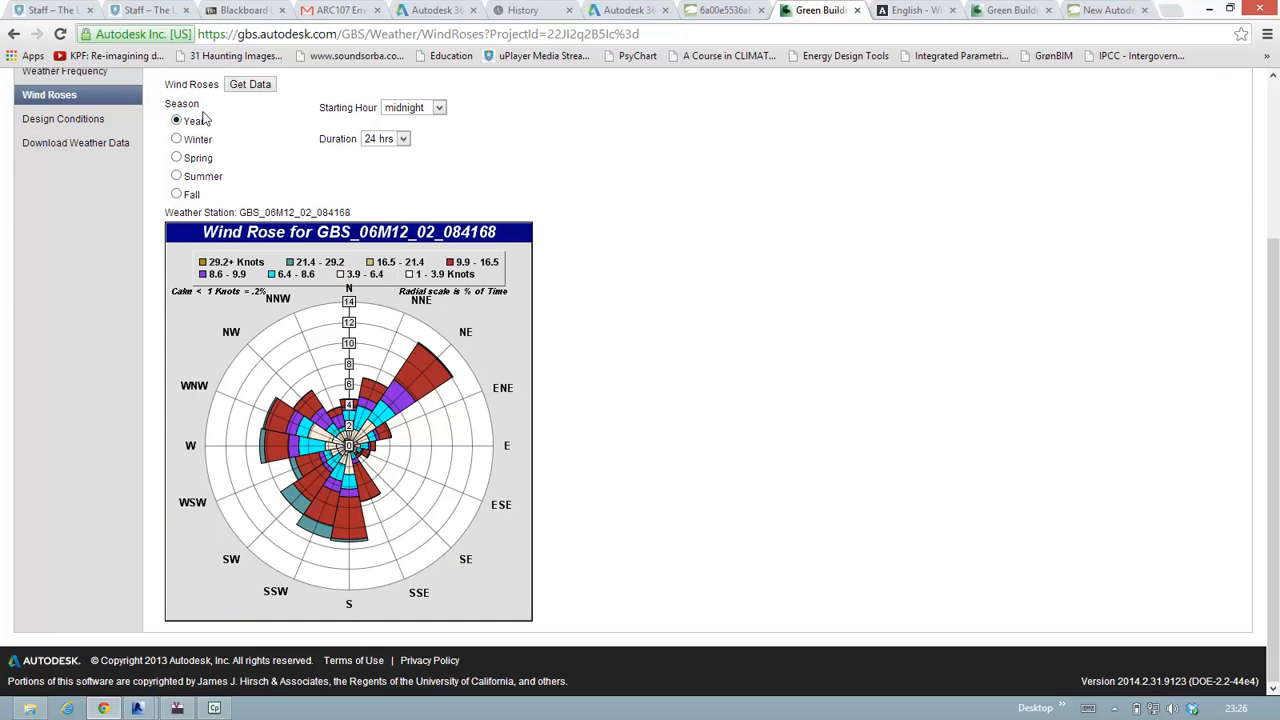
pyautogui.click(250, 84)
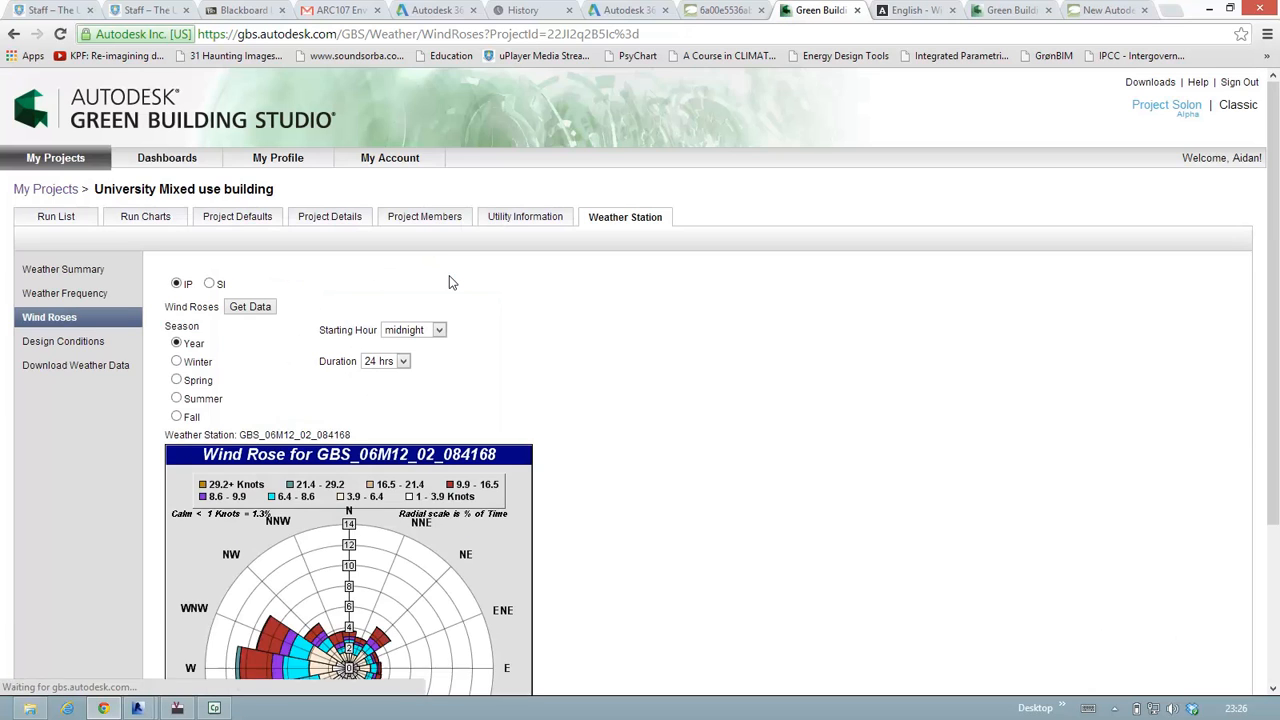
pyautogui.scroll(-3, 497, 458)
pyautogui.scroll(1, 375, 462)
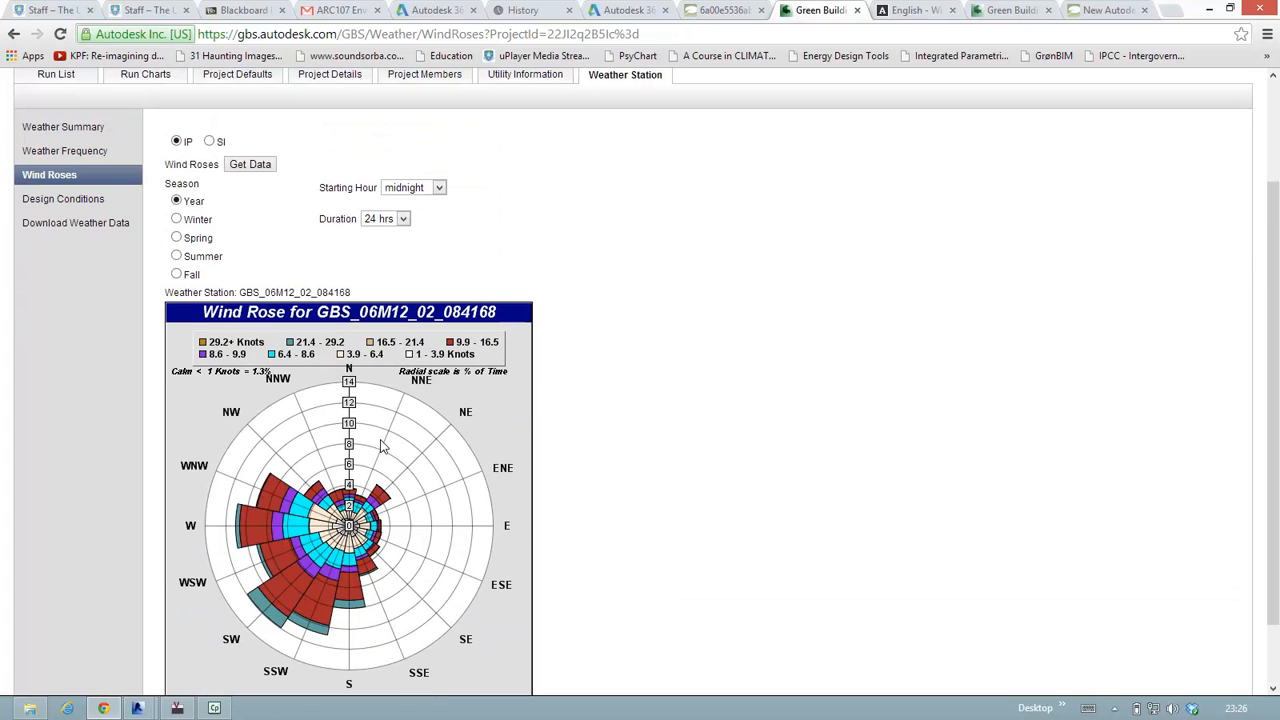
# Step: Open the weather station's design conditions and examine the monthly design data chart at the 2 % threshold
pyautogui.click(72, 203)
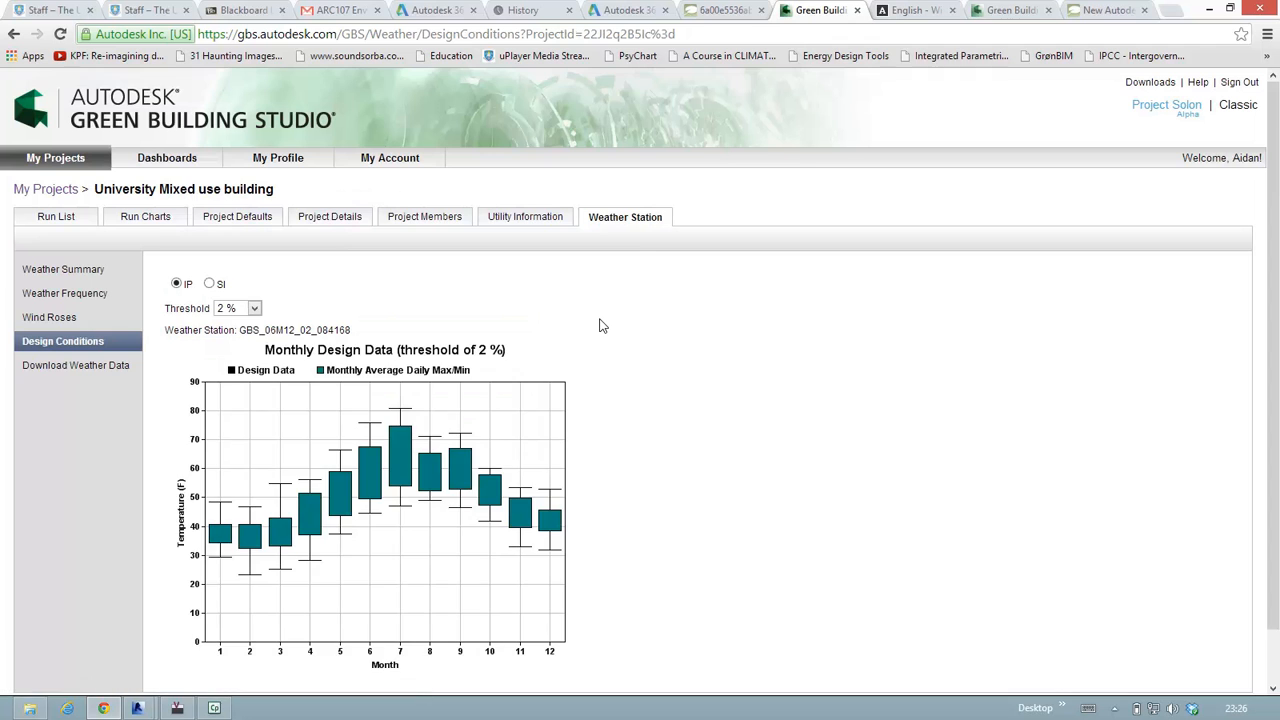
pyautogui.scroll(-1, 678, 467)
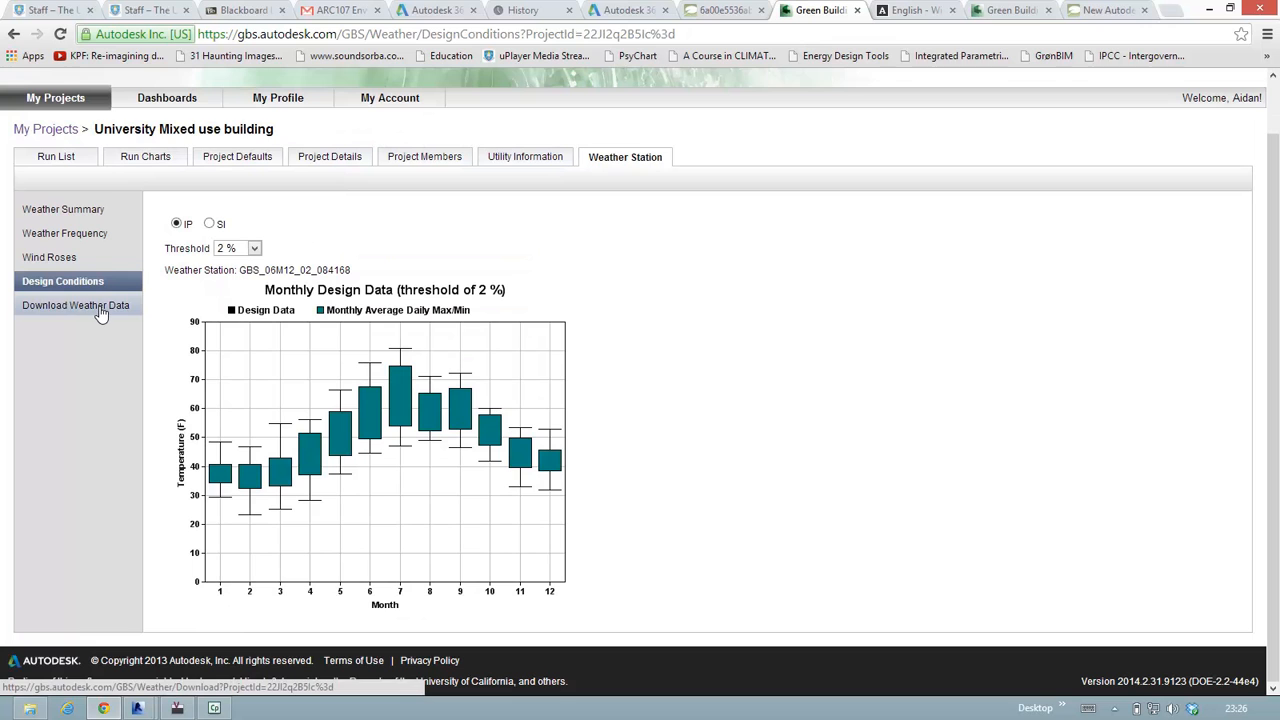
pyautogui.scroll(1, 688, 363)
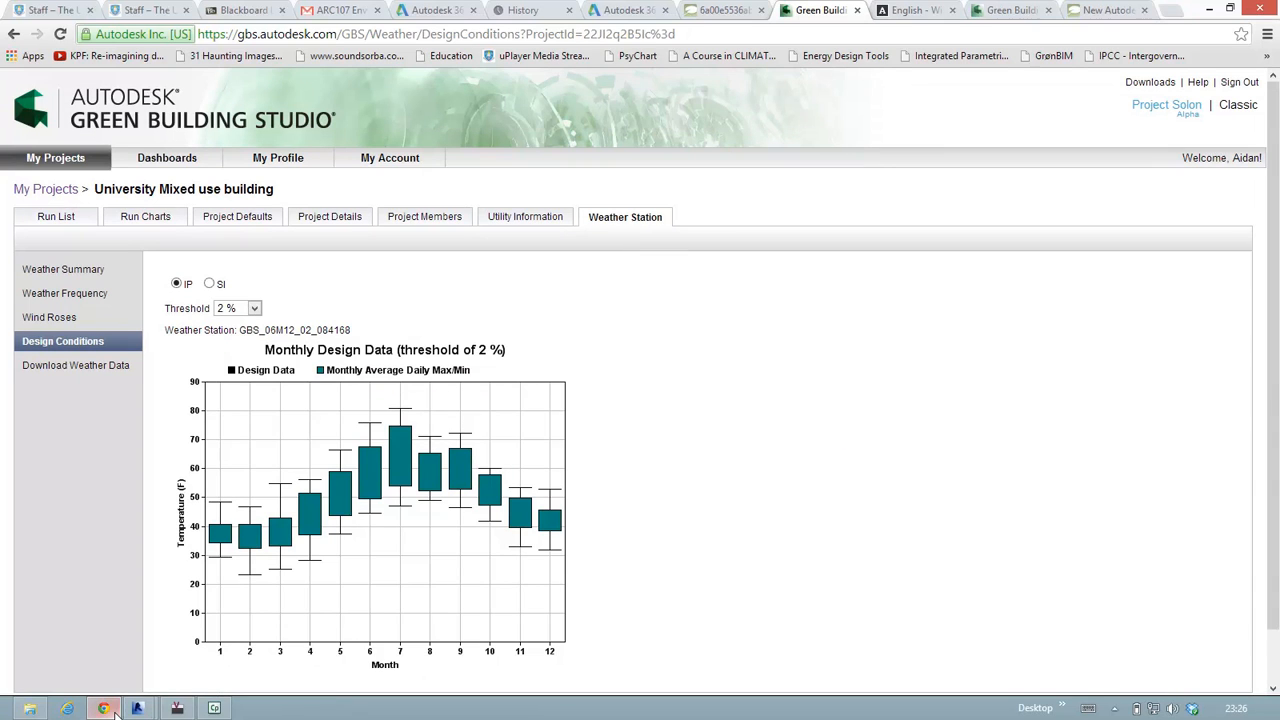
# Step: Switch to Revit's Results and Compare window and open the single report "08 Sample university building only Energy enabled Analysis"
pyautogui.moveTo(137, 708)
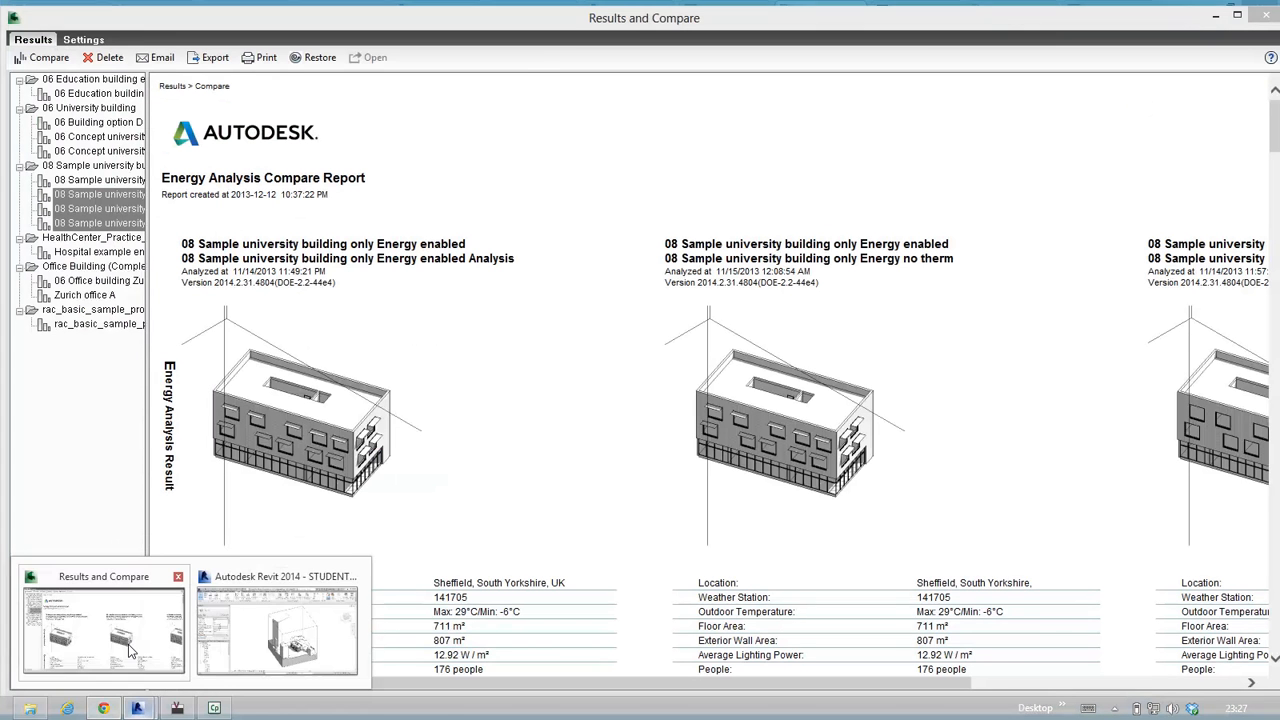
pyautogui.click(128, 665)
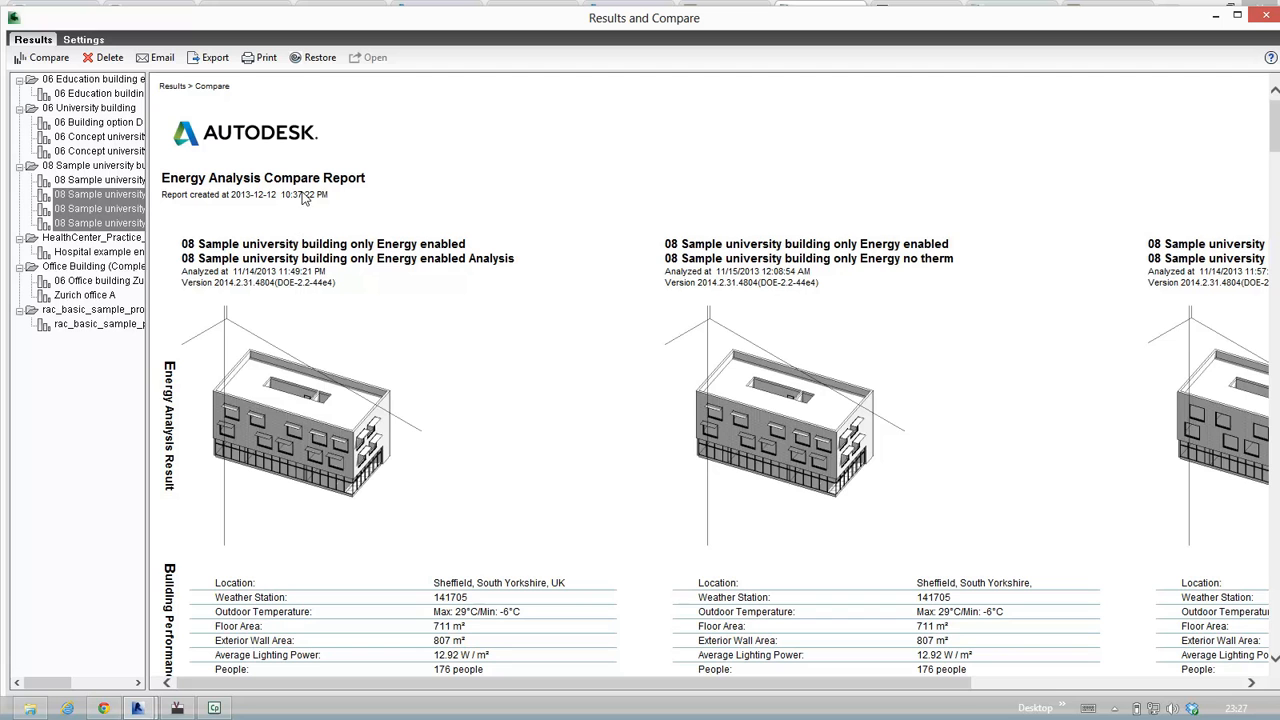
pyautogui.click(92, 196)
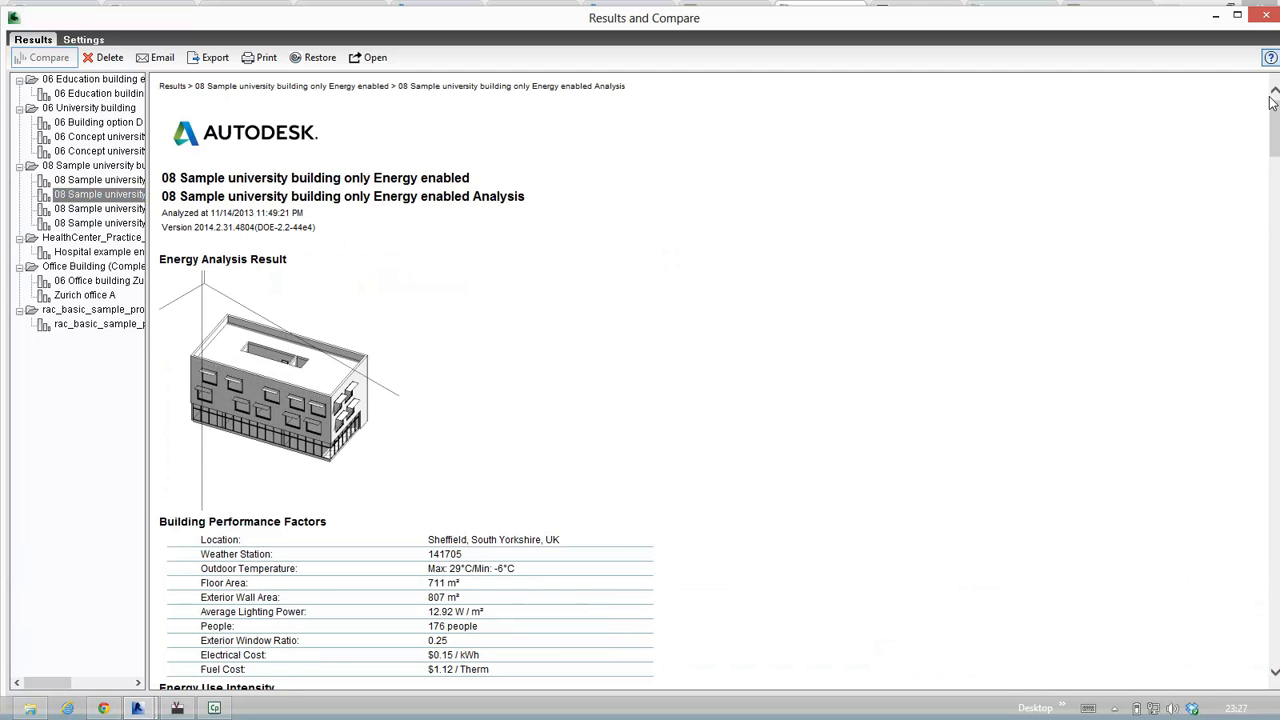
pyautogui.moveTo(1274, 115)
pyautogui.mouseDown()
pyautogui.moveTo(1275, 675)
pyautogui.moveTo(1275, 110)
pyautogui.mouseUp()
# Step: Switch back to Green Building Studio in the browser and review the annual cost charts of the project's runs
pyautogui.moveTo(5, 715)
pyautogui.click(101, 708)
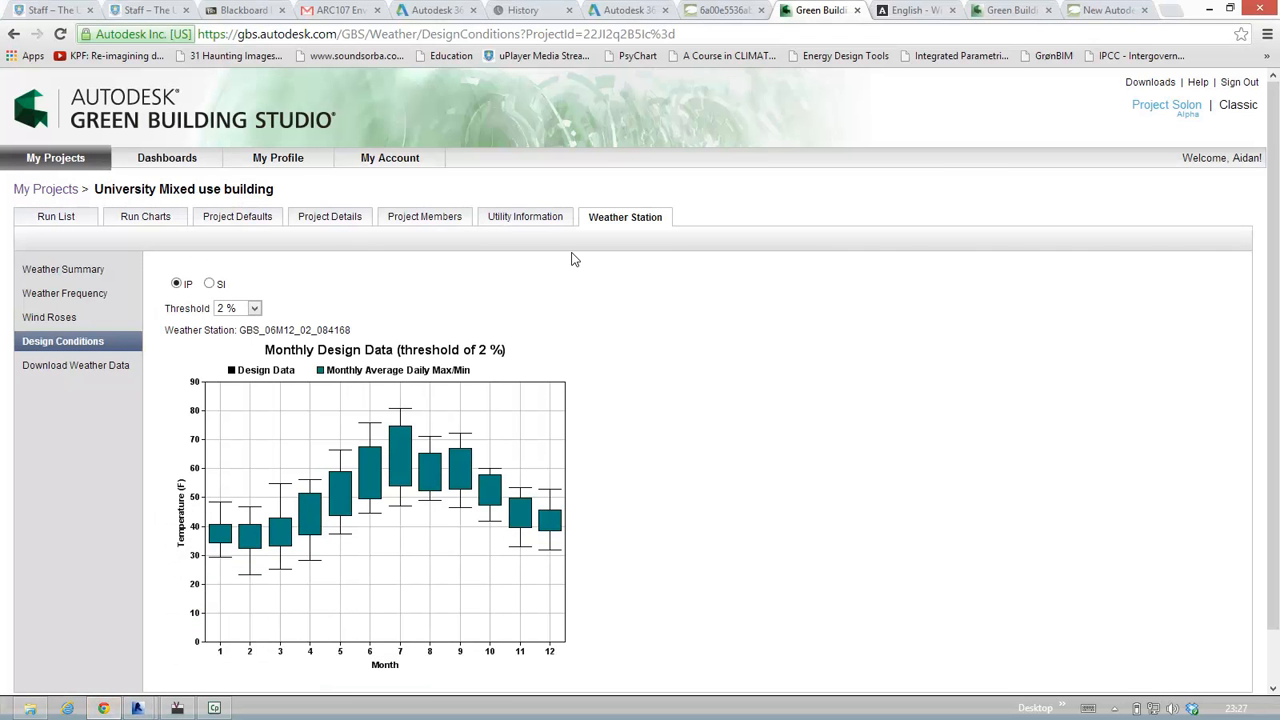
pyautogui.click(145, 218)
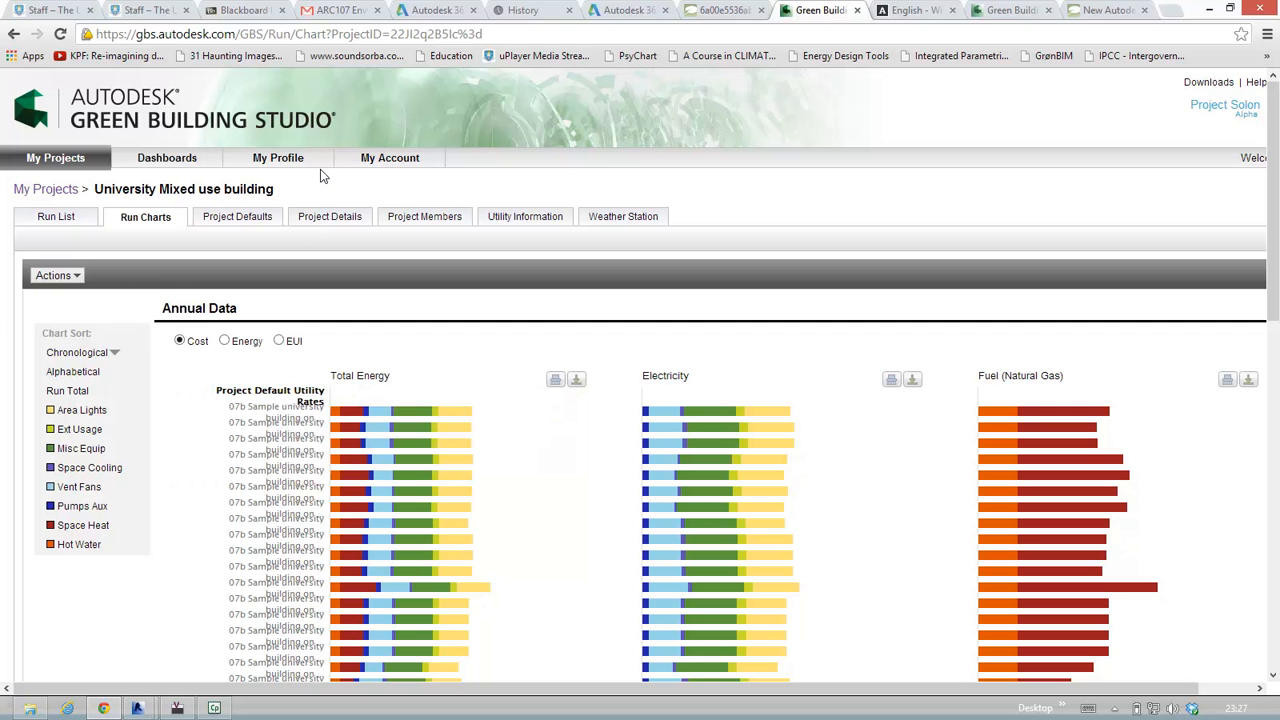
# Step: Look through the project's run list and collapse the alternate runs of the base run
pyautogui.click(55, 224)
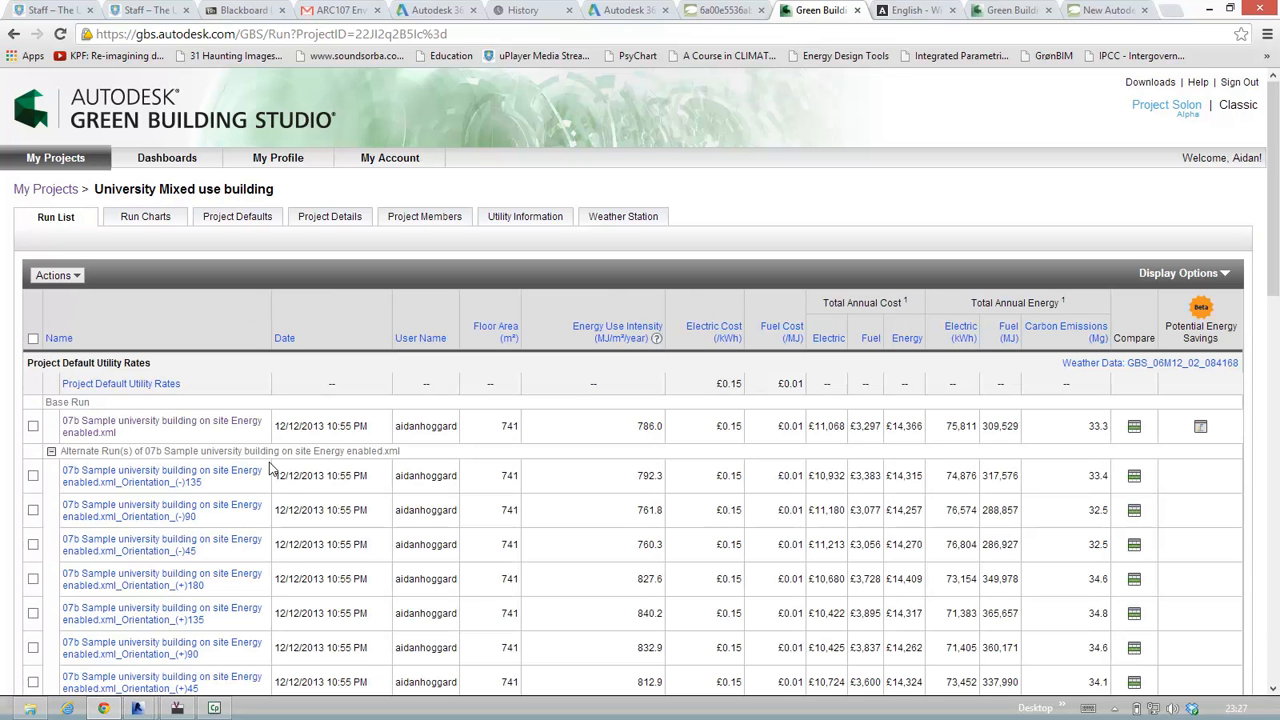
pyautogui.scroll(-5, 276, 488)
pyautogui.scroll(5, 276, 488)
pyautogui.click(51, 452)
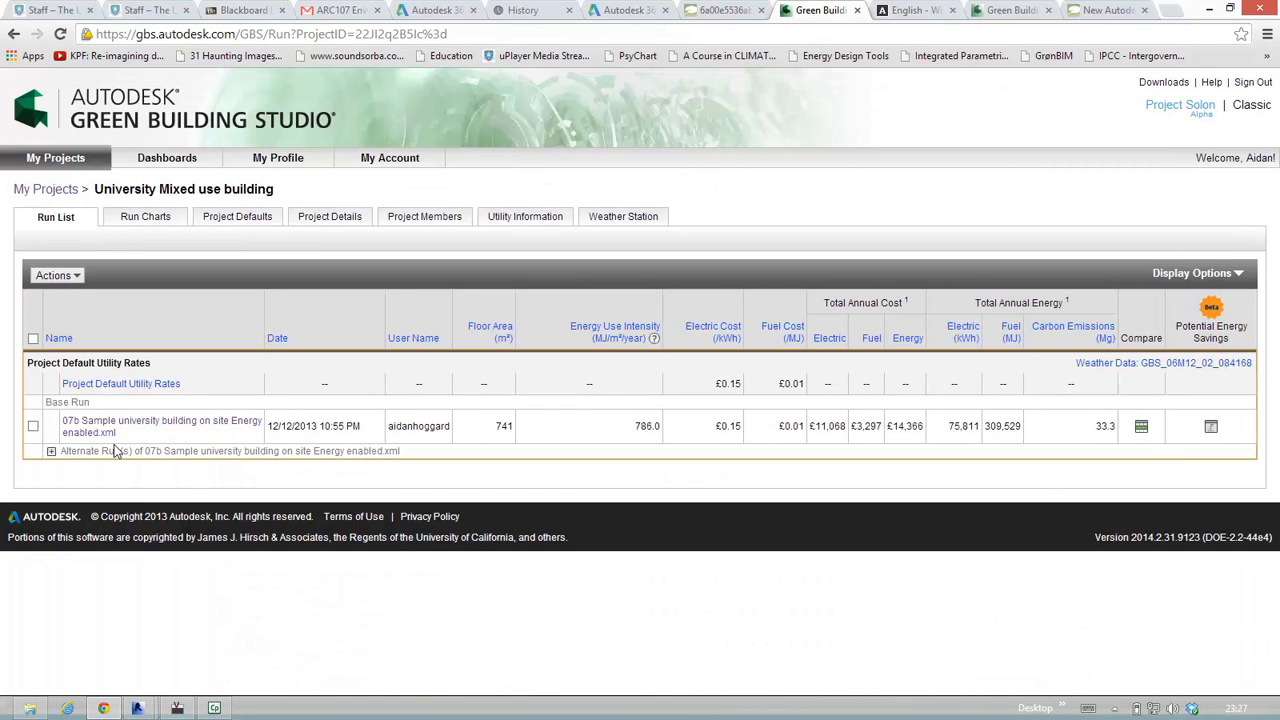